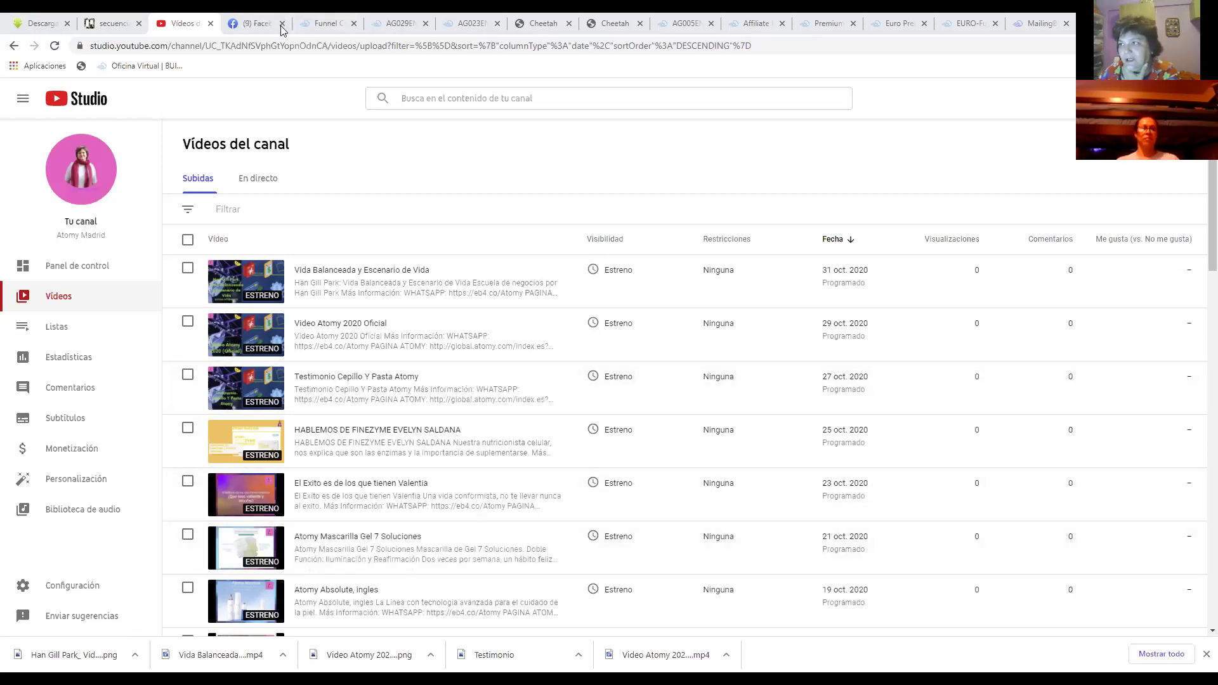
- Switch to File Explorer and open the 2020-10-14 22.55.30 Mentoria de Equipo recording folder inside the Zoom folder in Documents
mouse_move(666, 544)
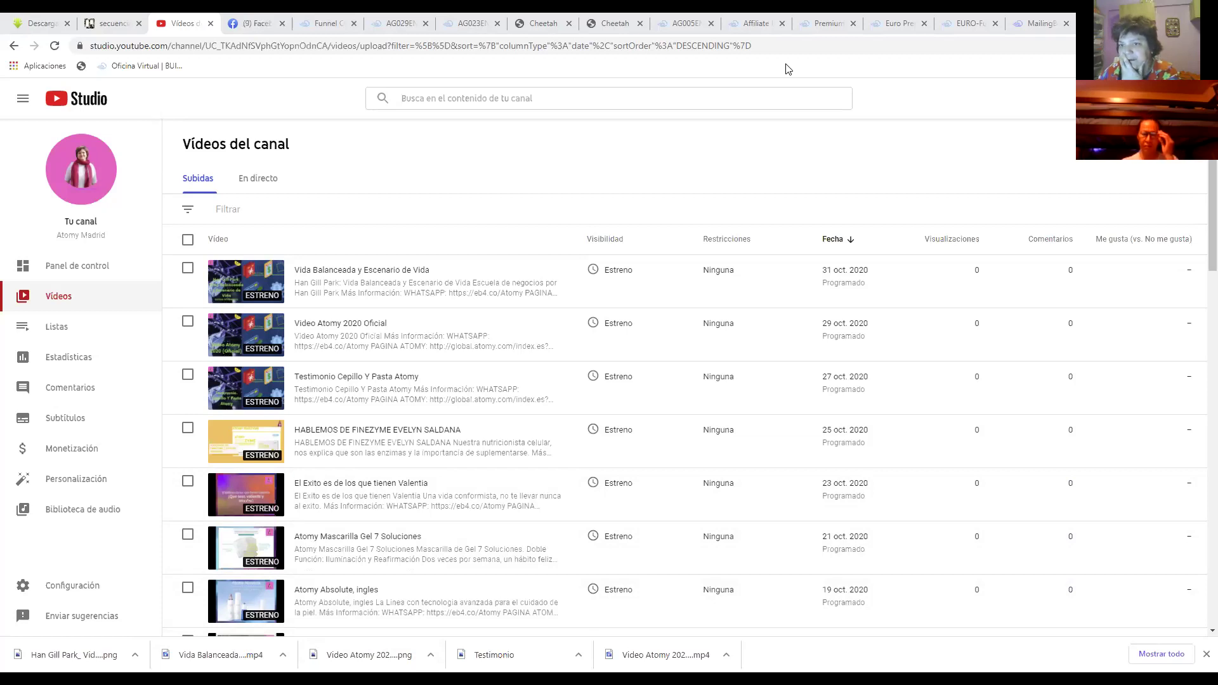
key(super+e)
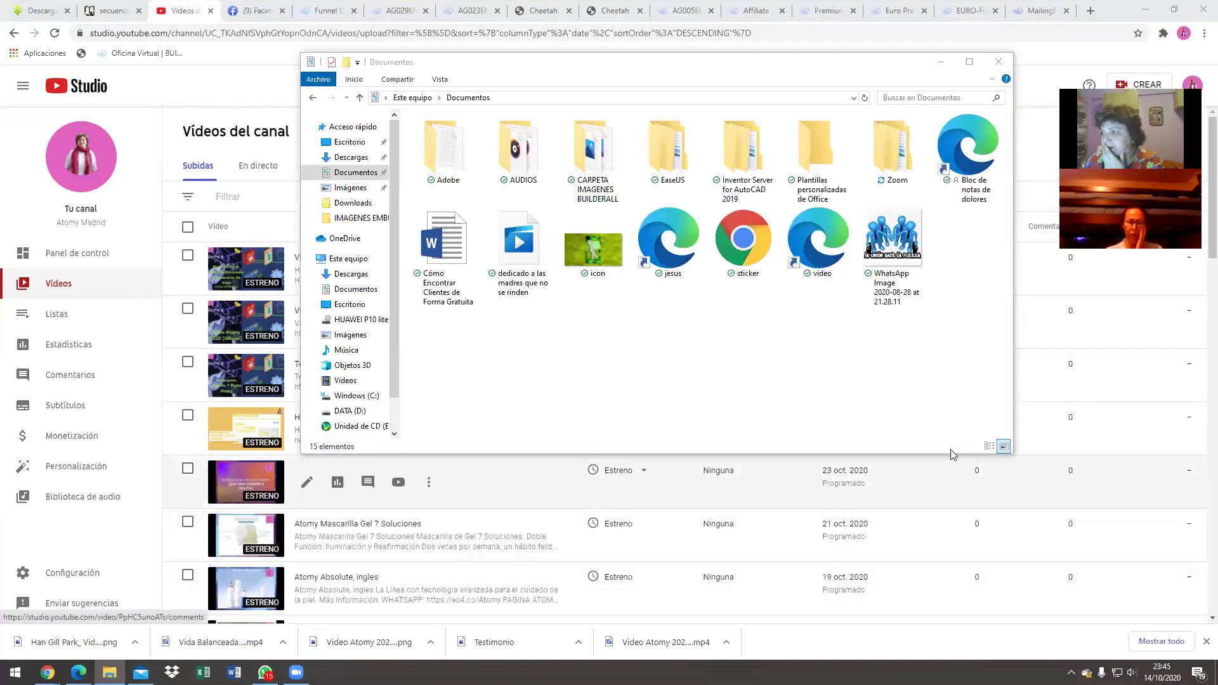
click(641, 336)
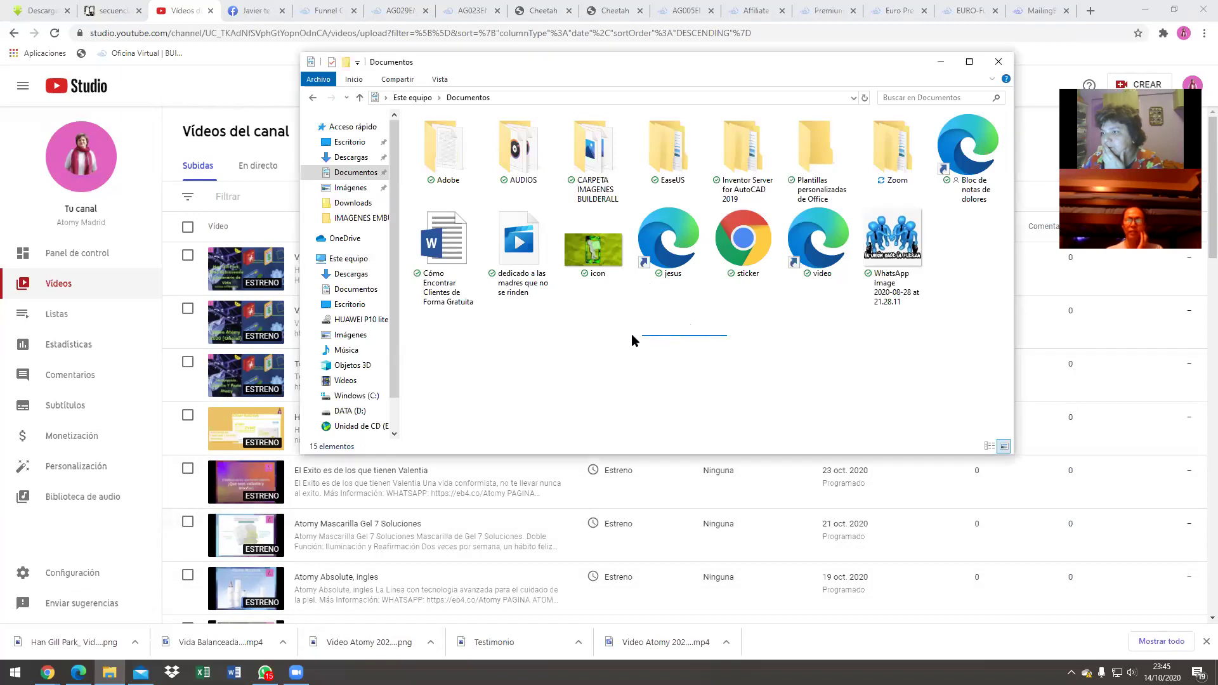
drag(666, 342, 429, 424)
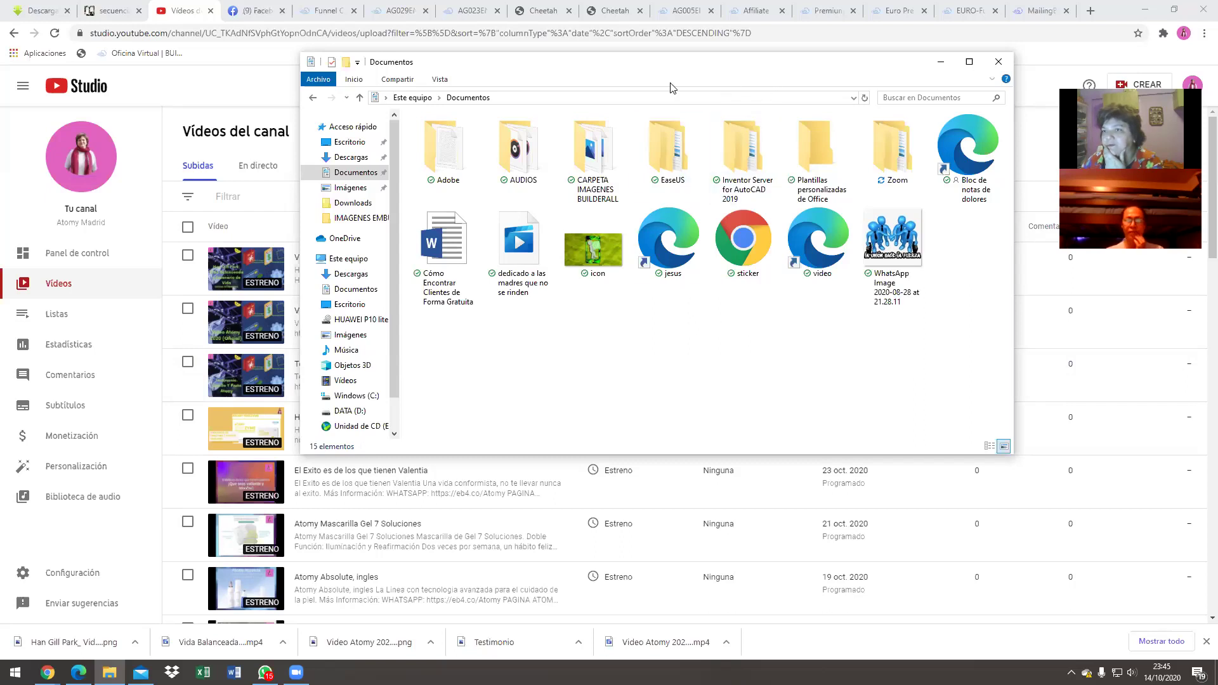
drag(774, 72, 709, 72)
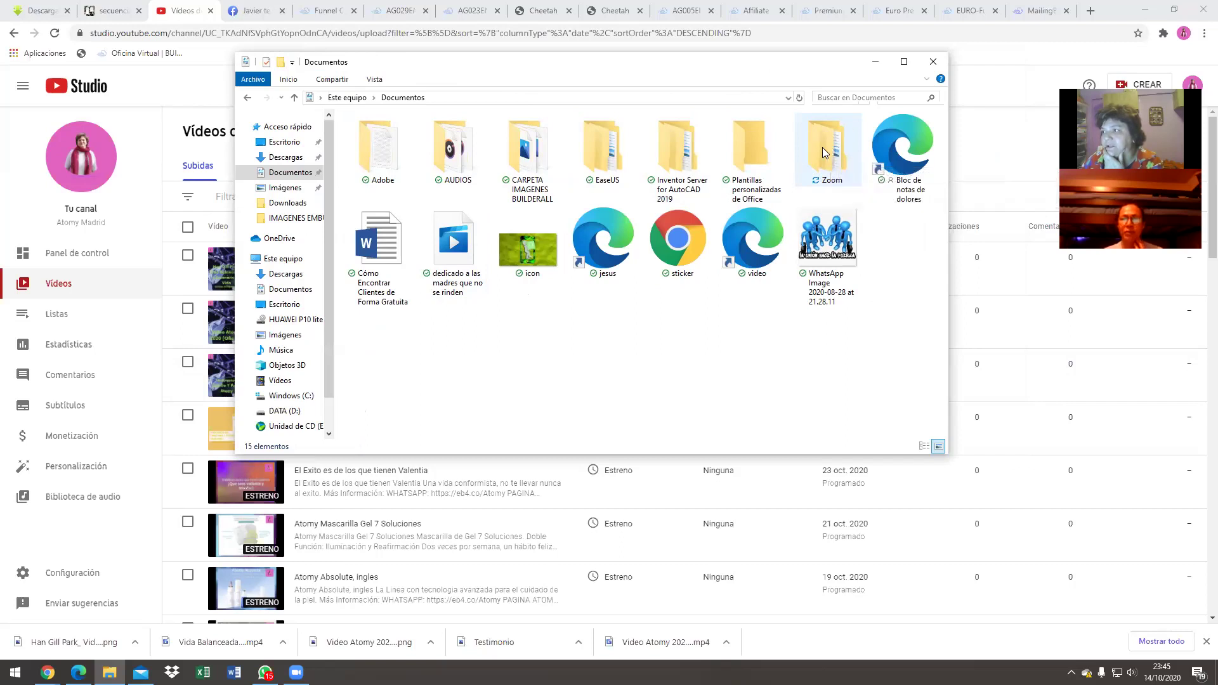
mouse_move(824, 149)
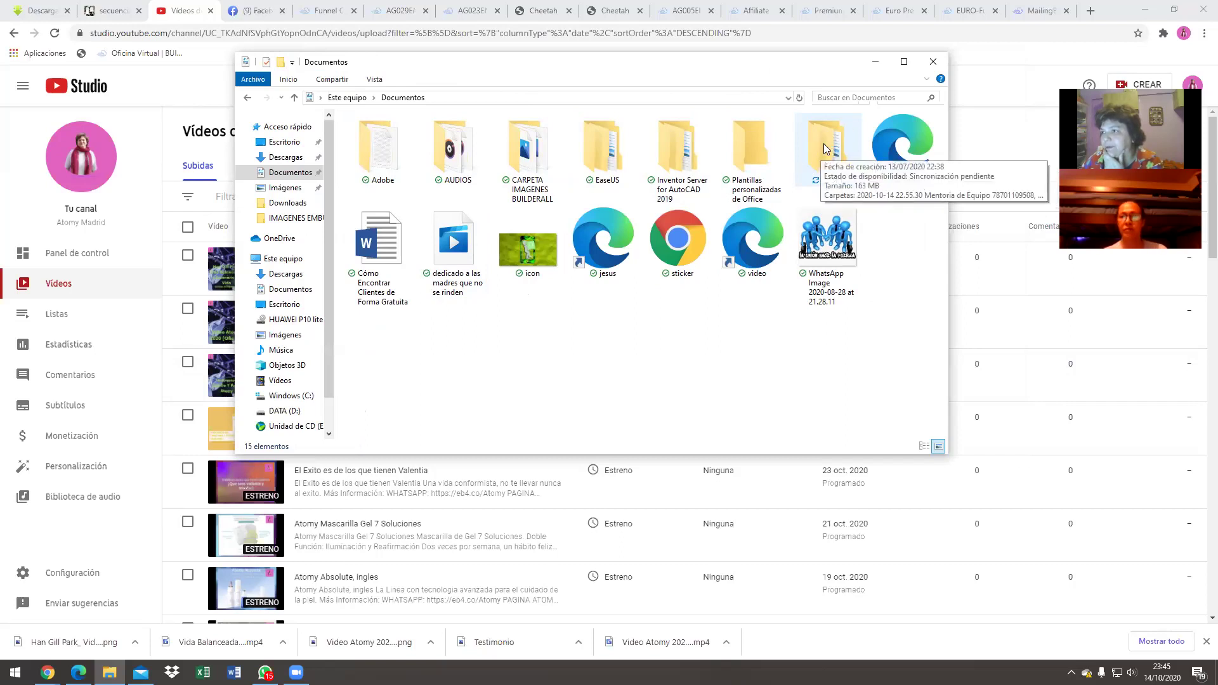
double_click(825, 149)
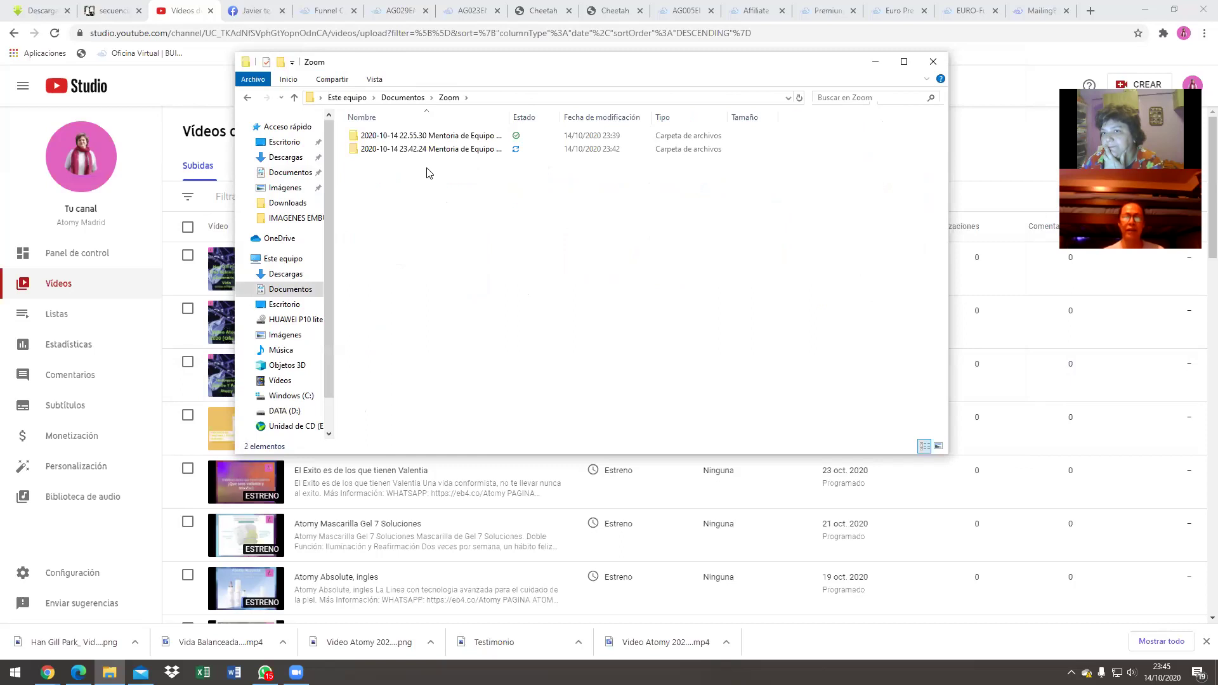
mouse_move(376, 150)
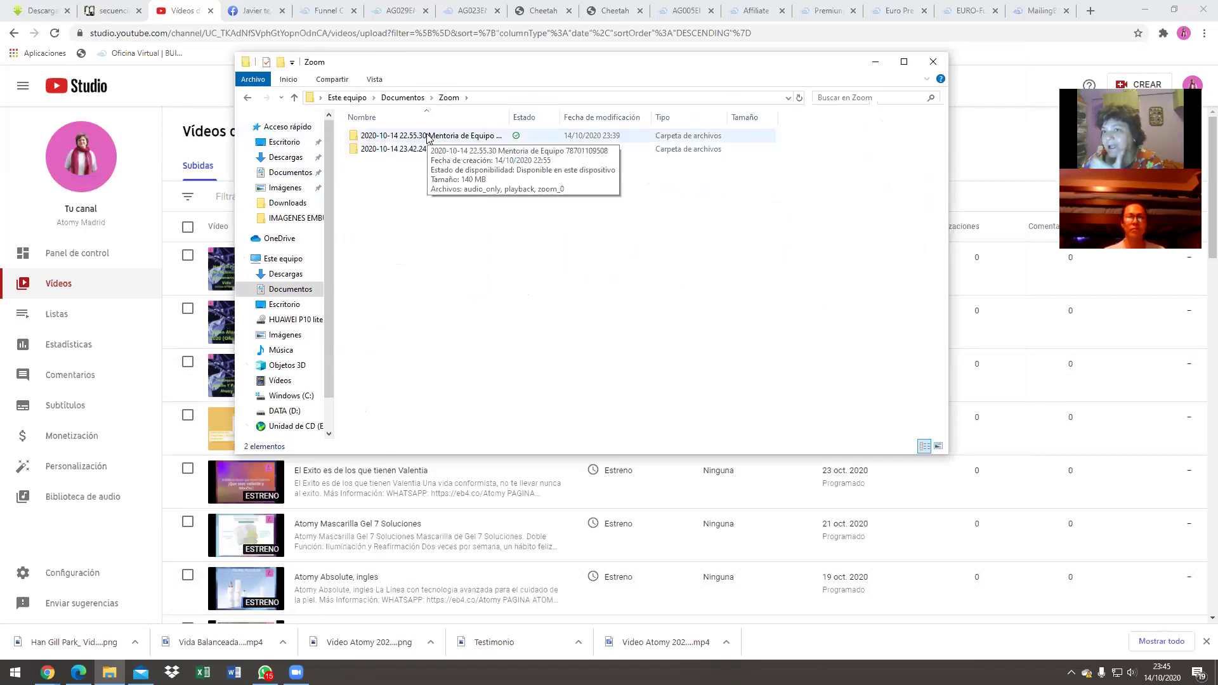
double_click(386, 135)
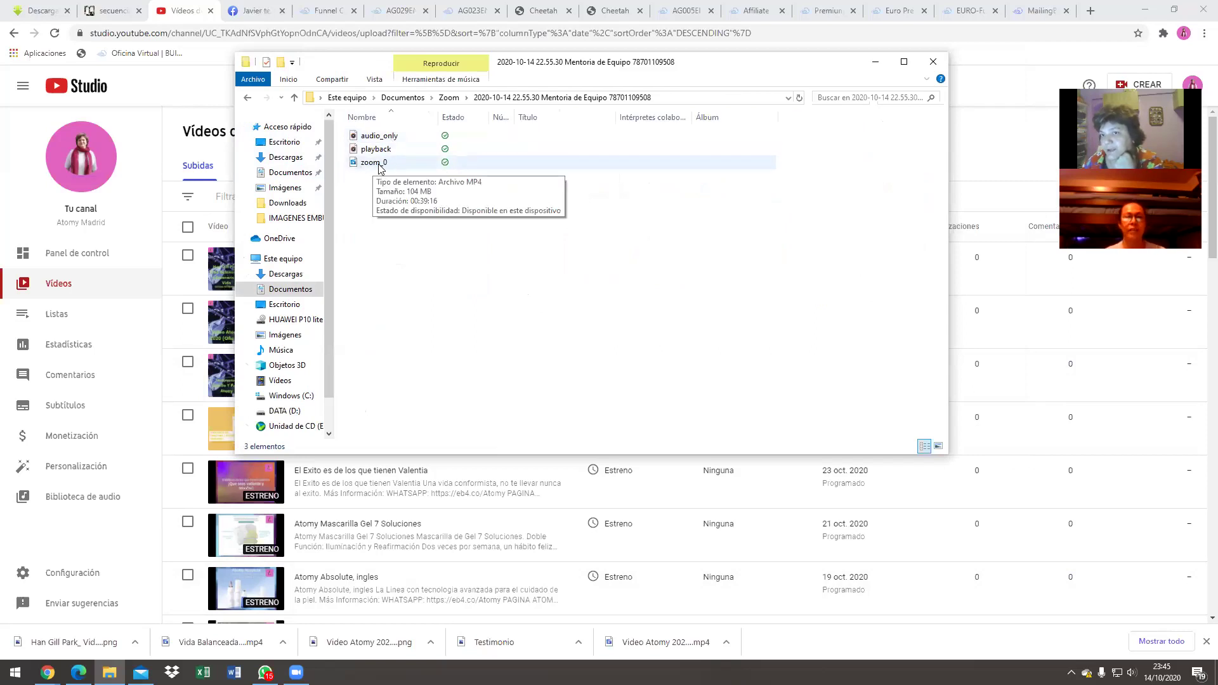
- Play the zoom_0 video to check its content and close the player
double_click(370, 163)
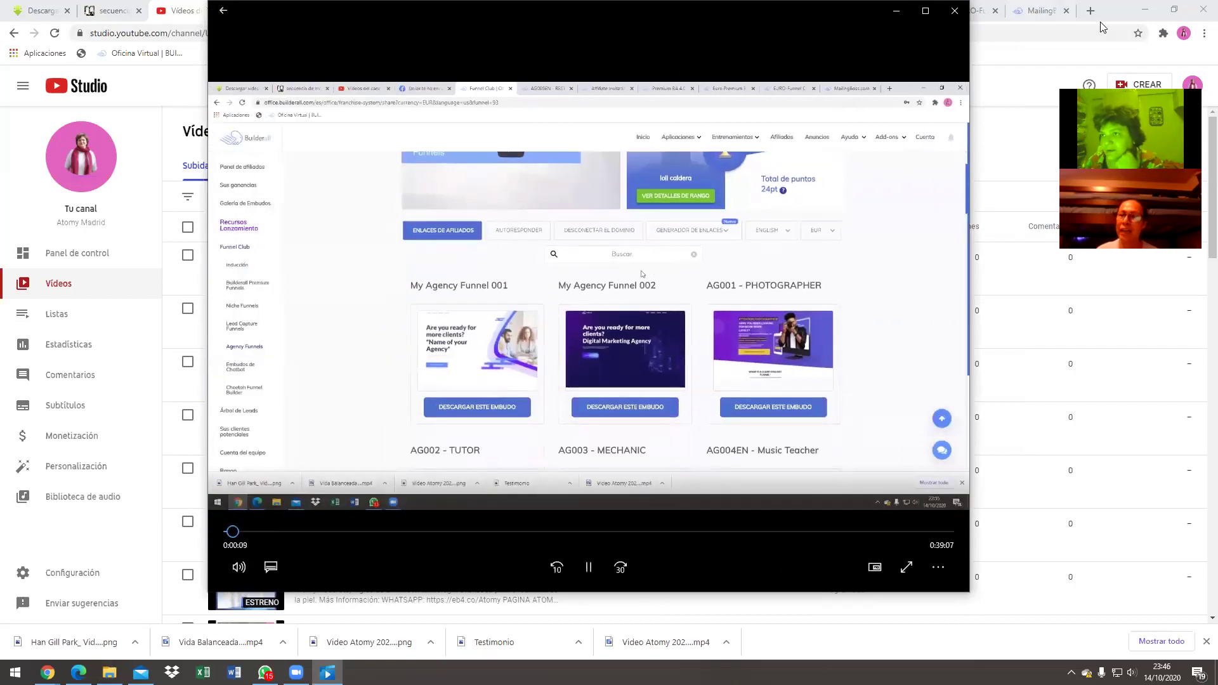
click(224, 11)
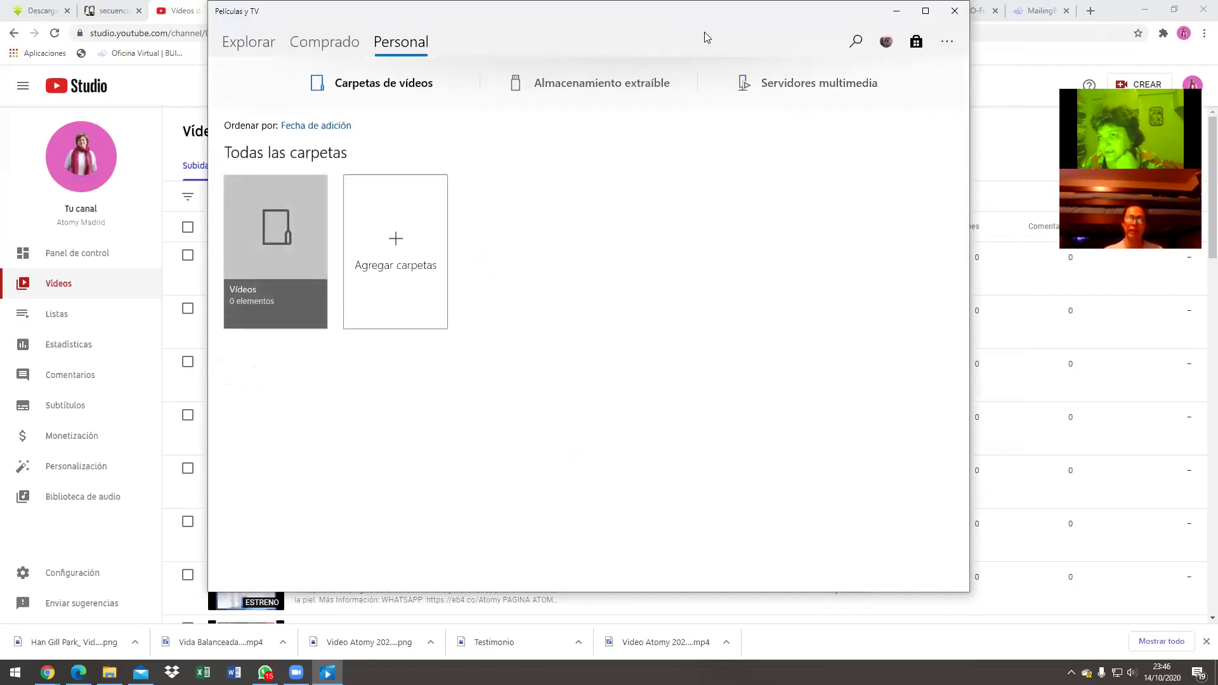
click(955, 13)
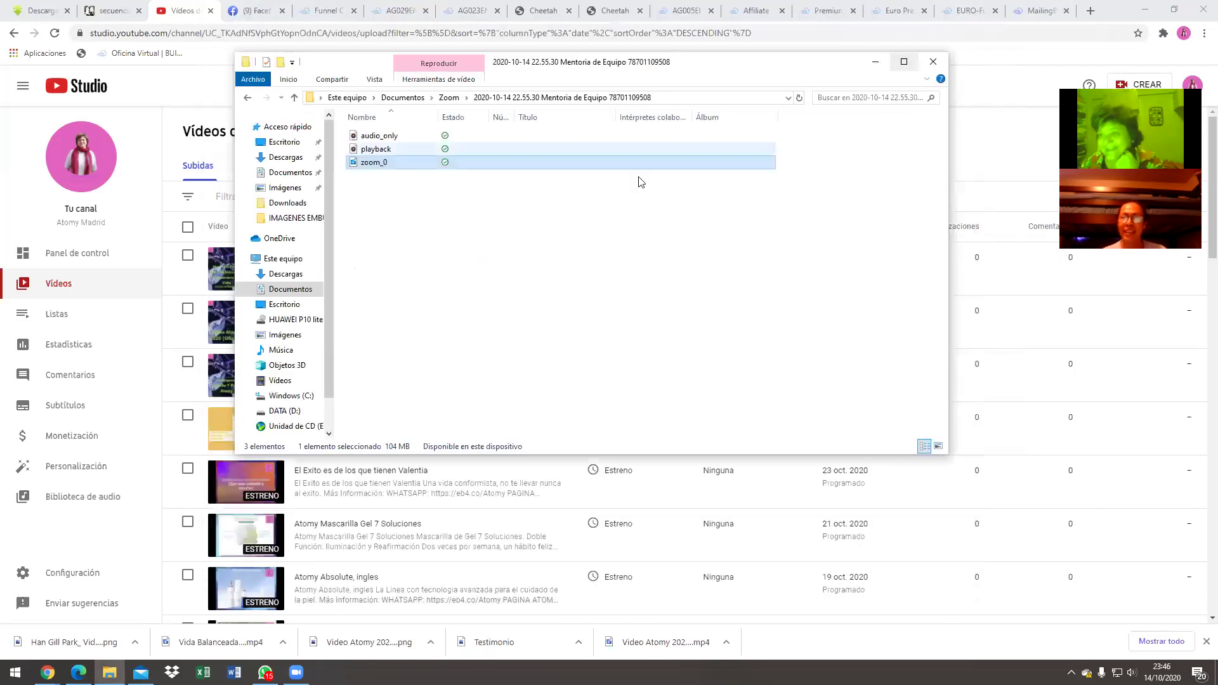
- Open the properties of the zoom_0 video and enter "Mentoria con Equipo" as its file name
double_click(406, 163)
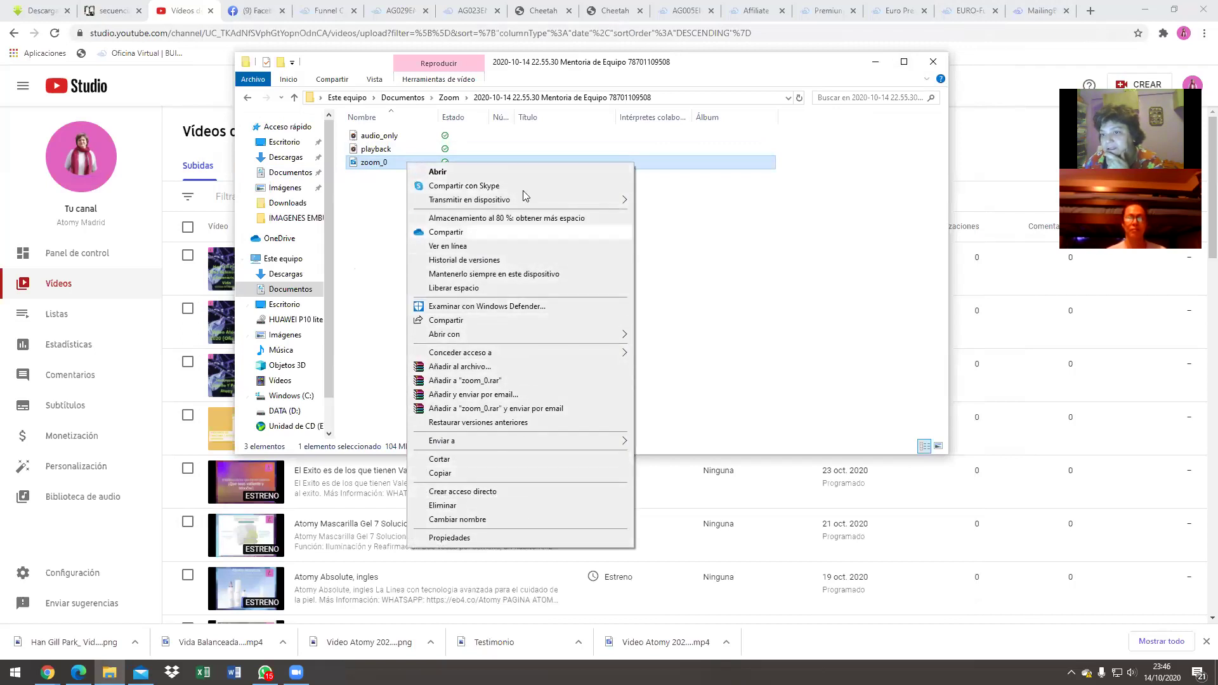
click(450, 538)
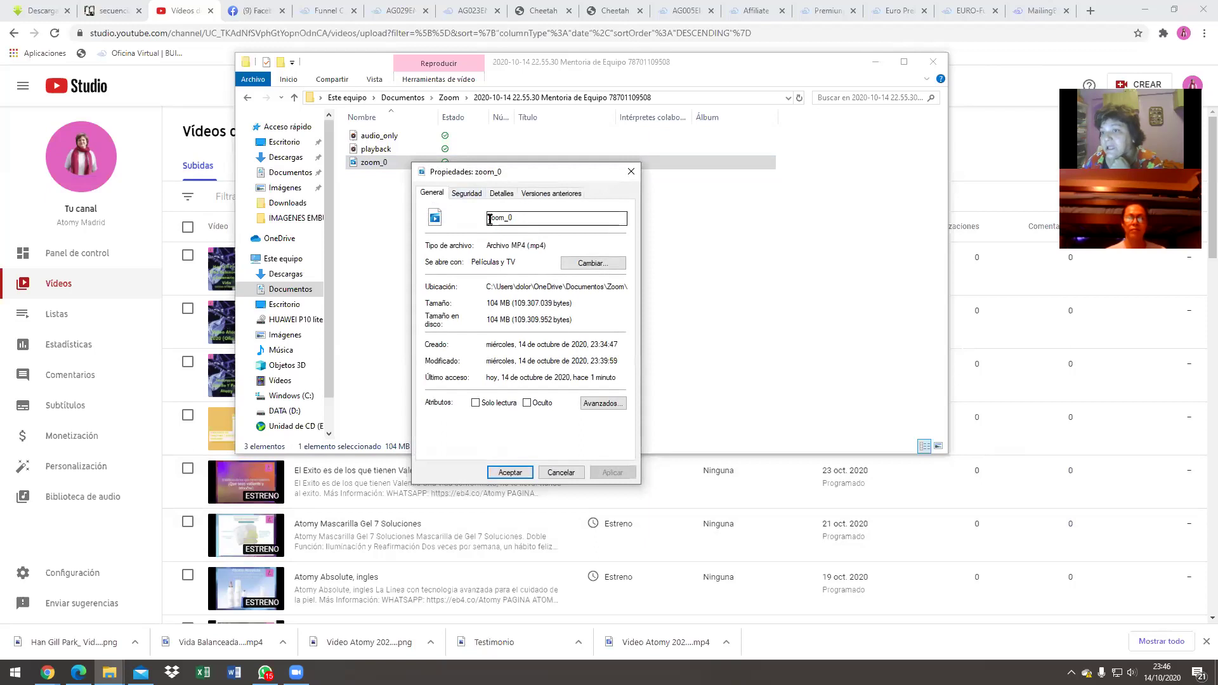
click(518, 216)
double_click(518, 216)
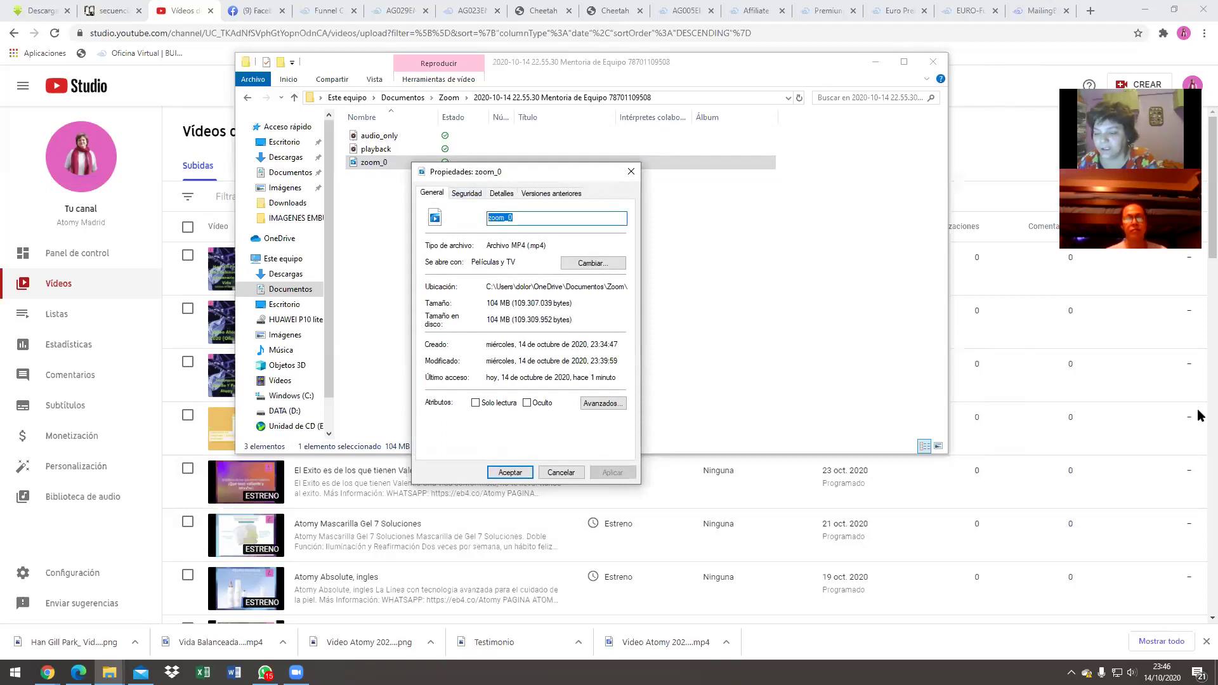
text(reu)
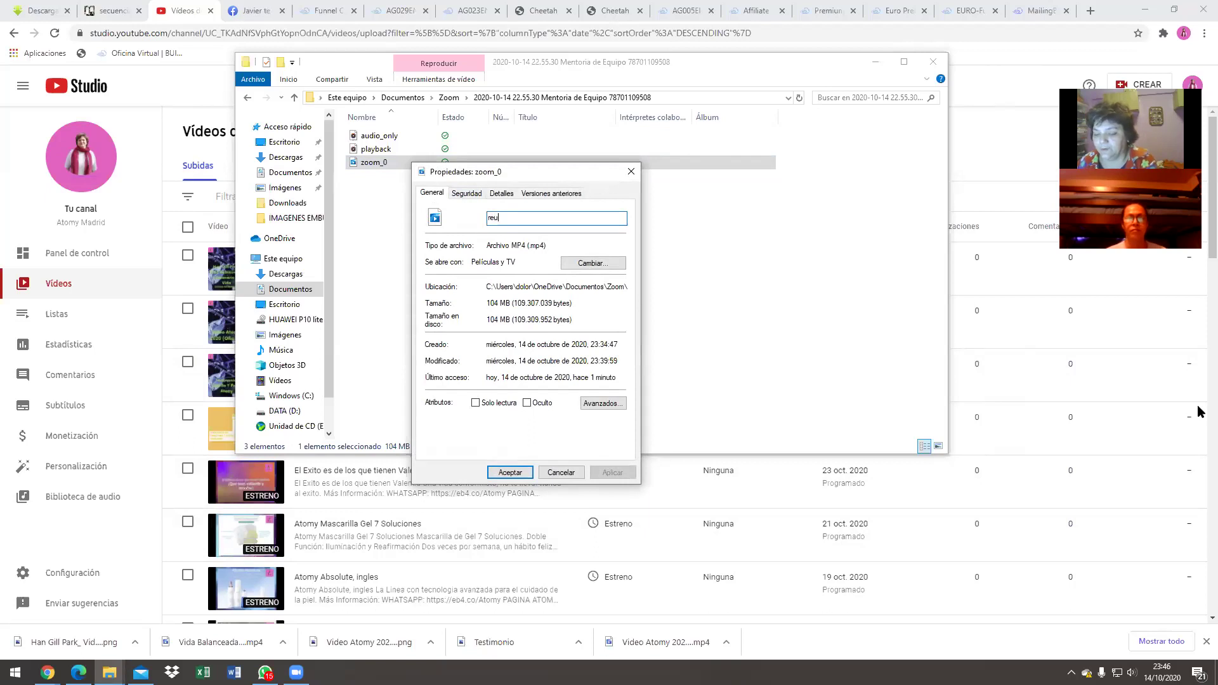
text(n)
key(BackSpace)
key(BackSpace)
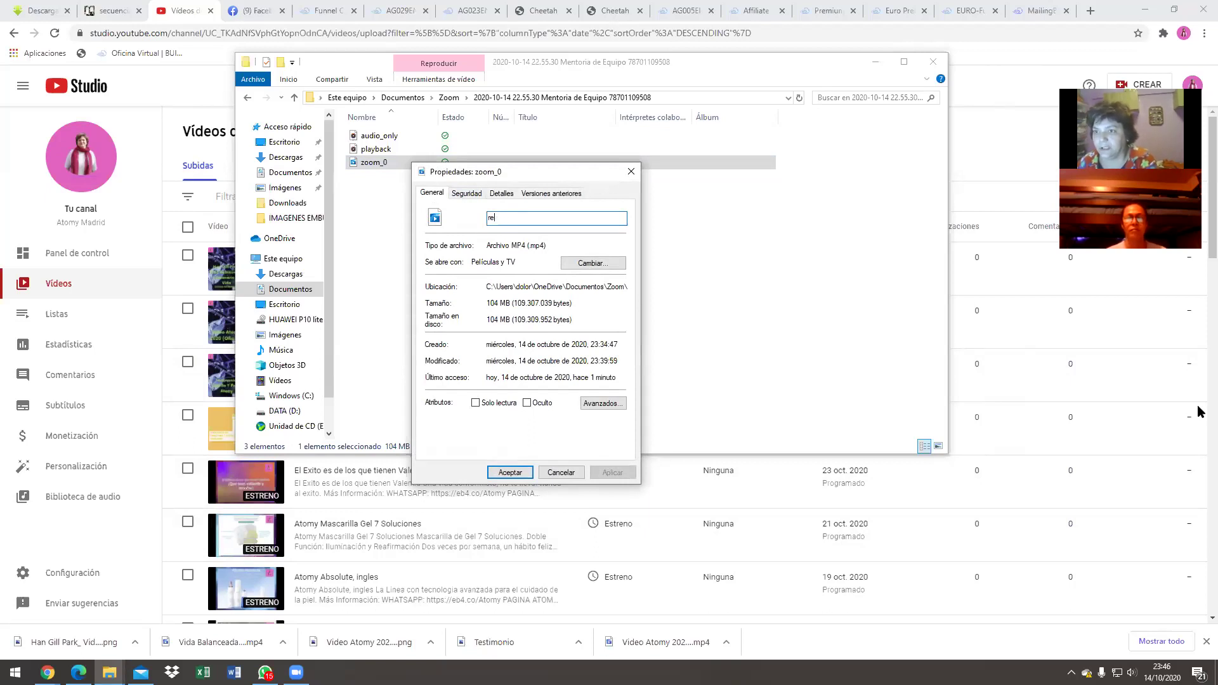
text(M)
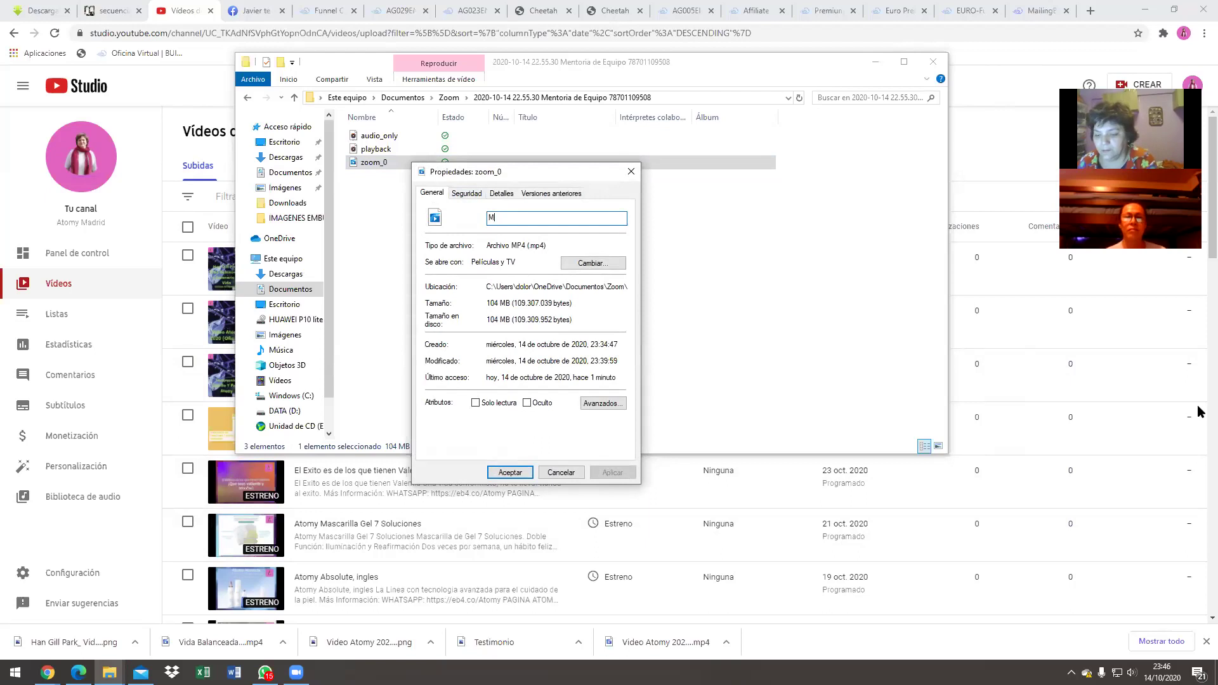
text(entori)
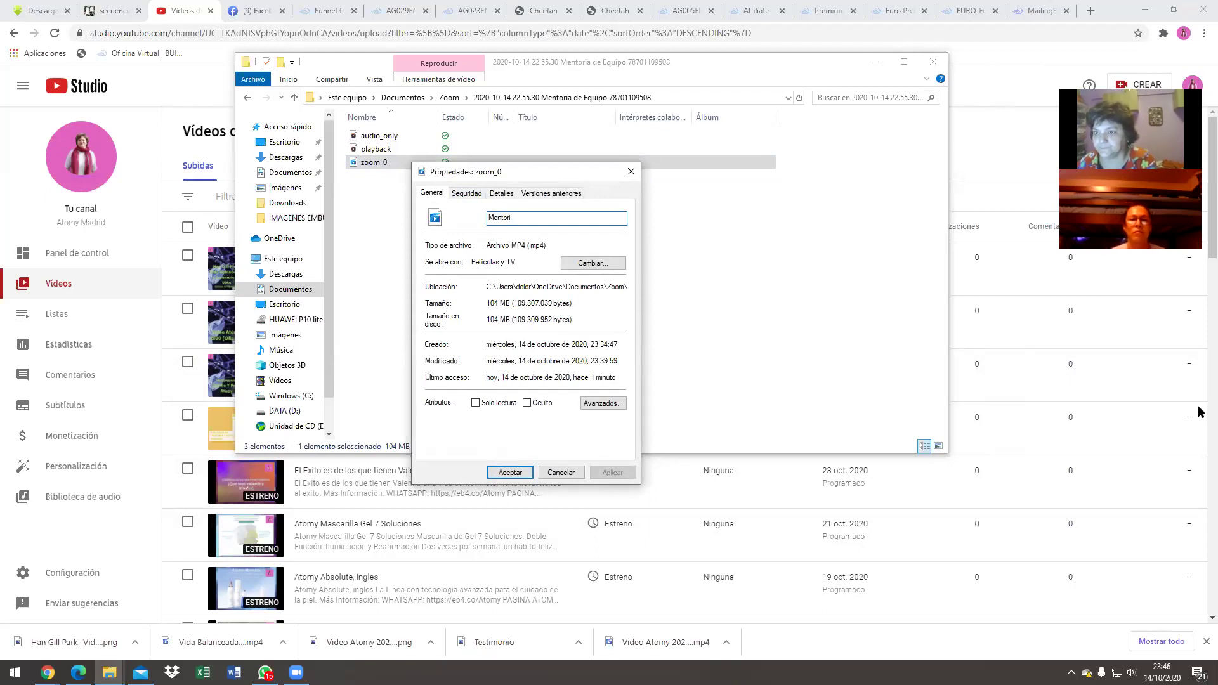
text(a con e)
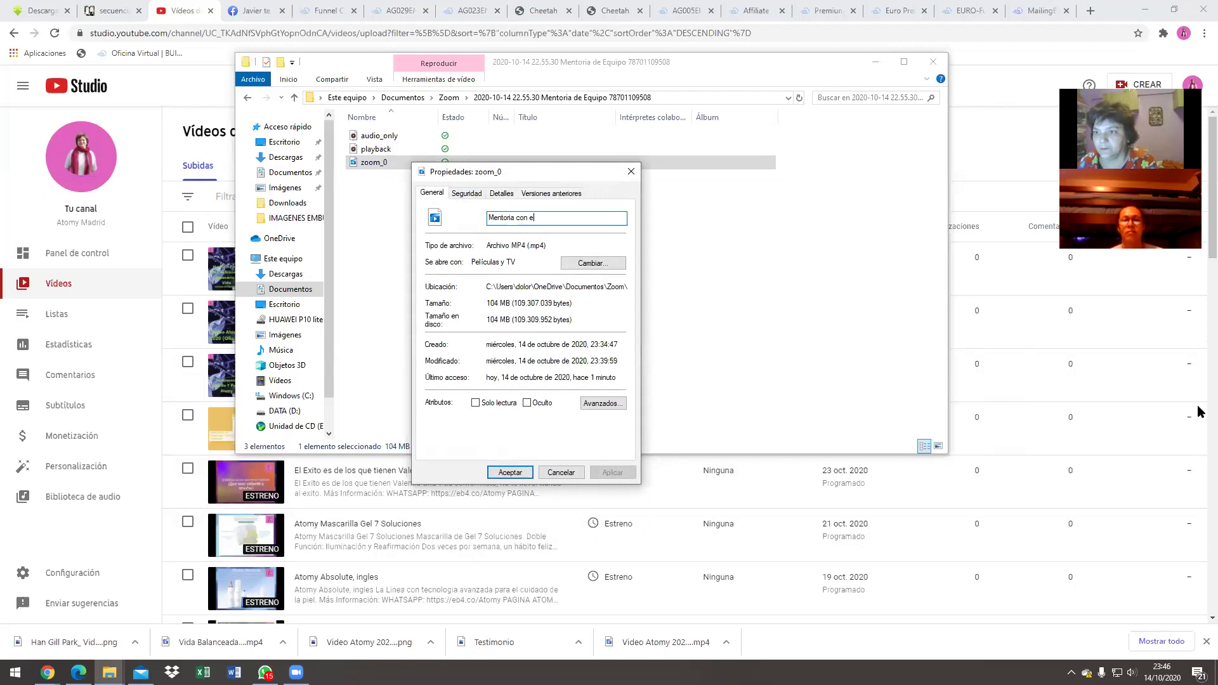
key(BackSpace)
text(E)
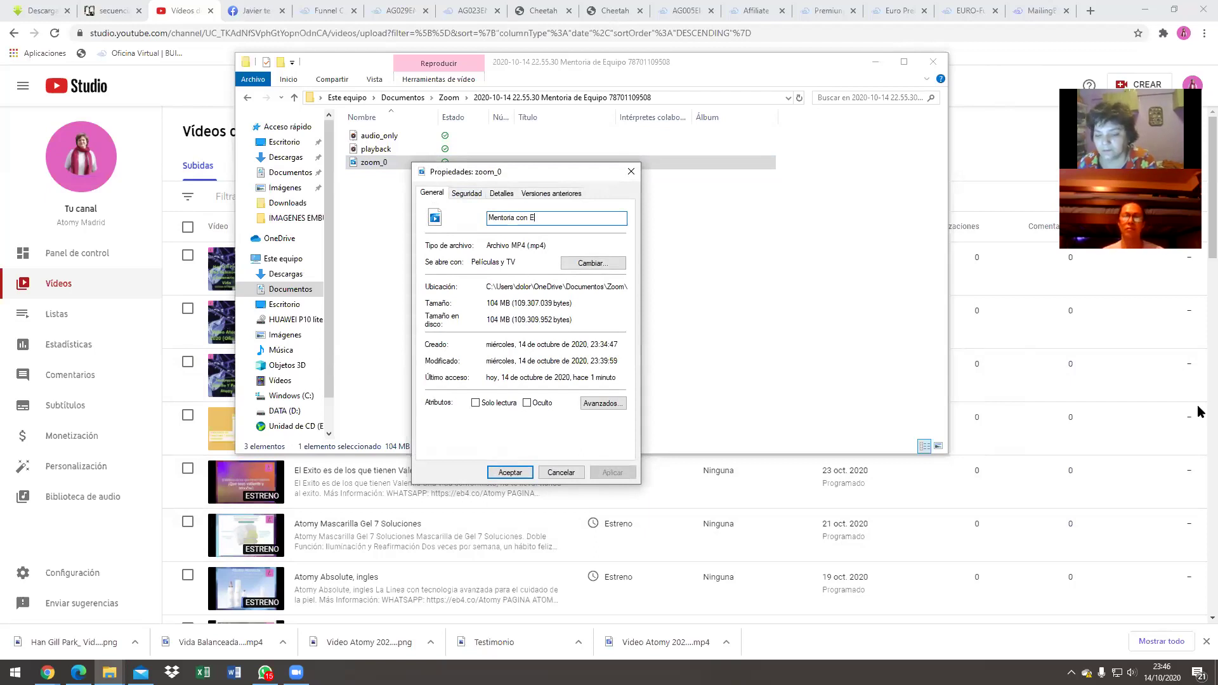
text(quipo)
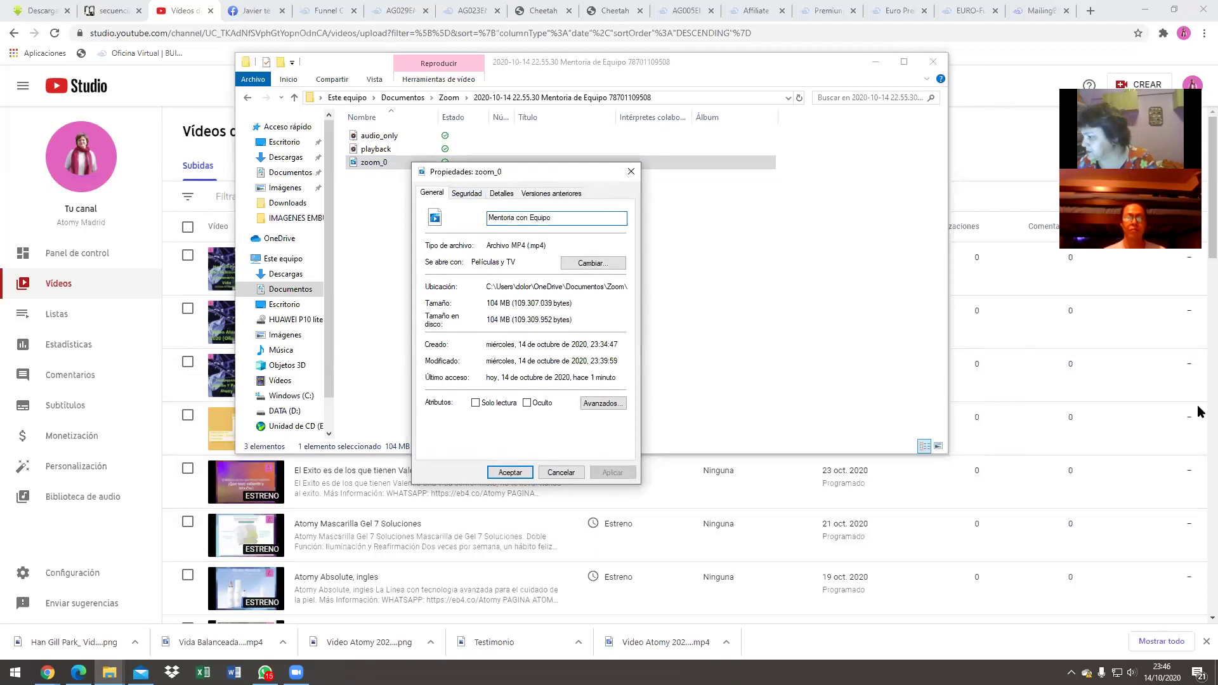
- Append the date 14-10-20 to the video's new file name
text( 14)
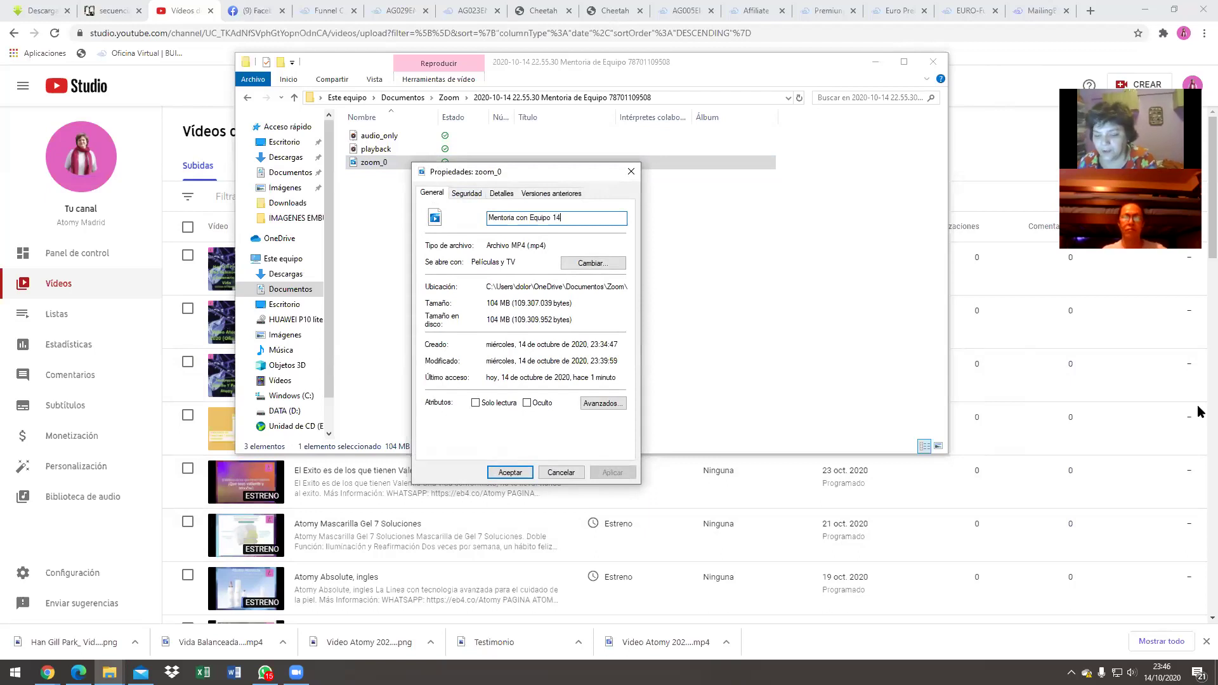
key(slash)
text(10)
key(slash)
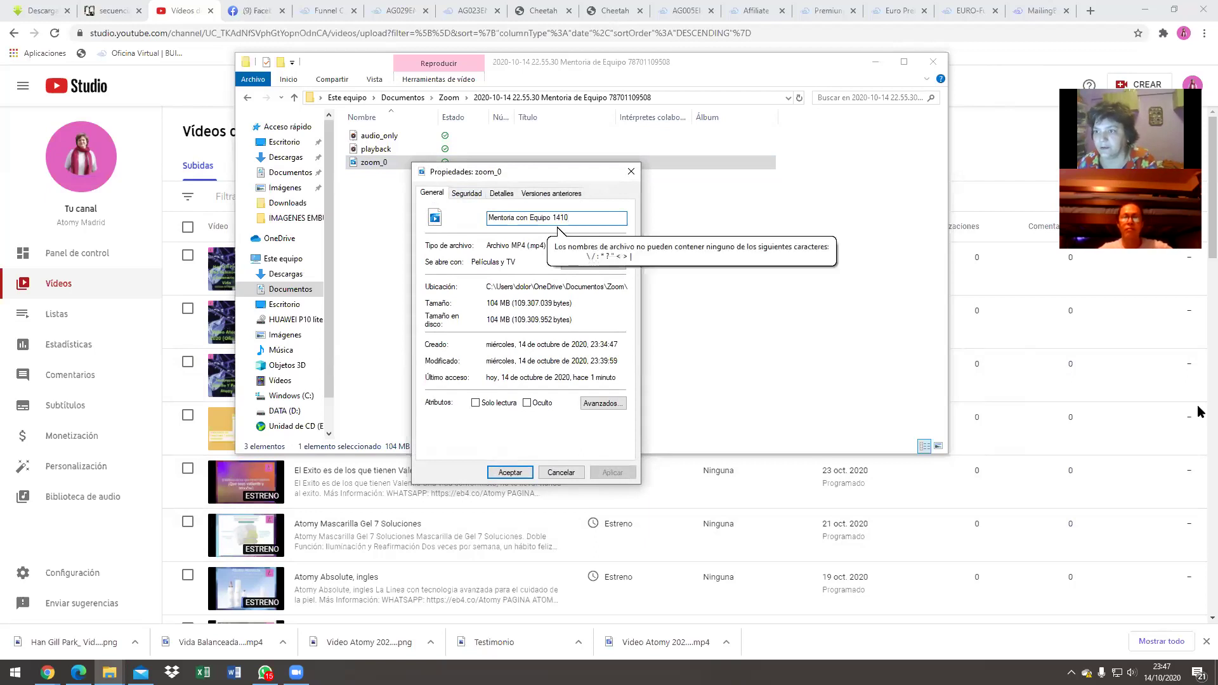
key(BackSpace)
key(BackSpace)
key(BackSpace)
key(BackSpace)
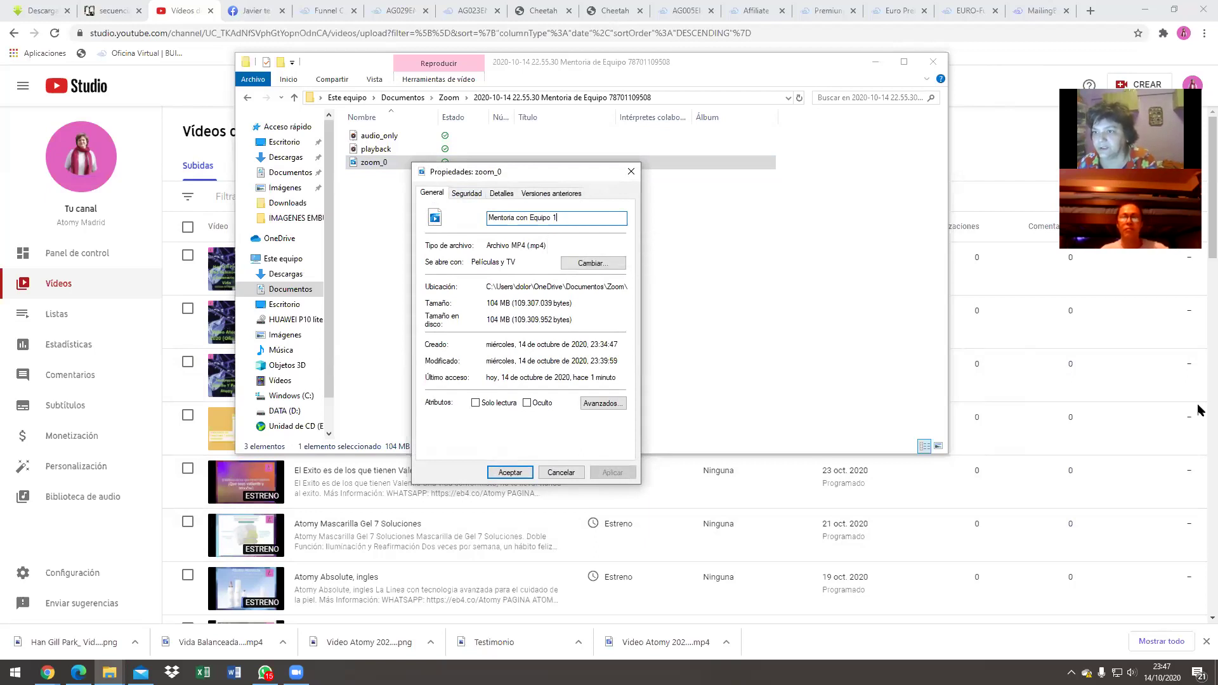
text(1)
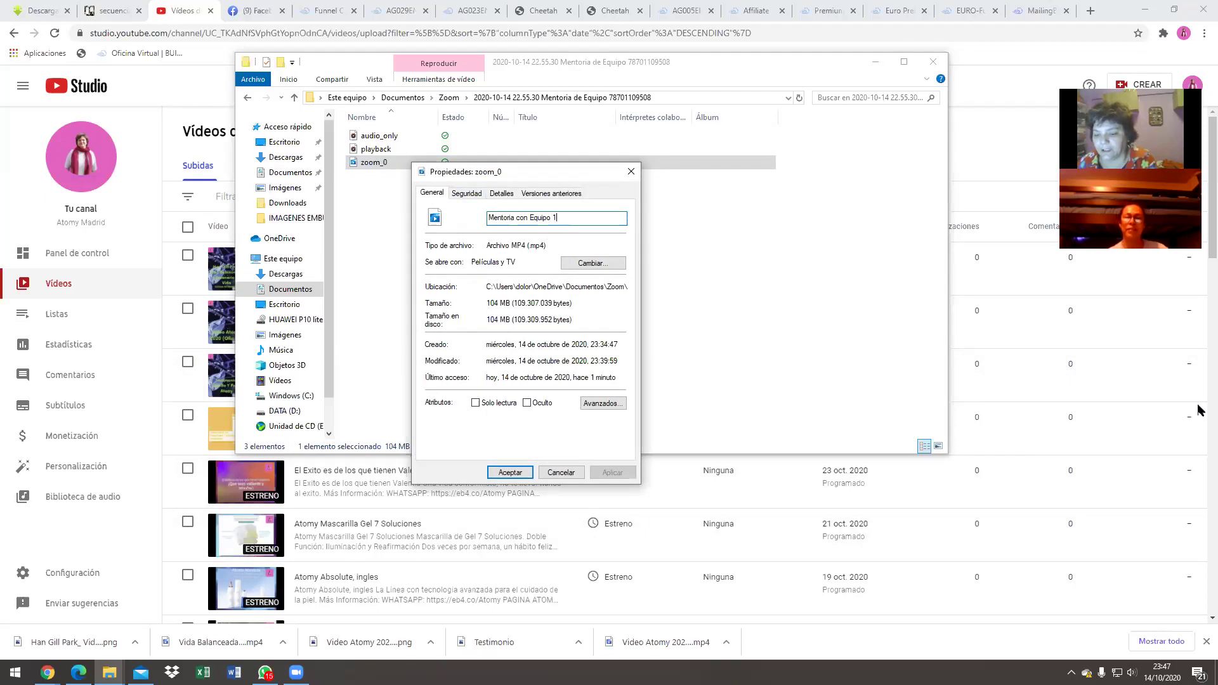
text(4-10-1)
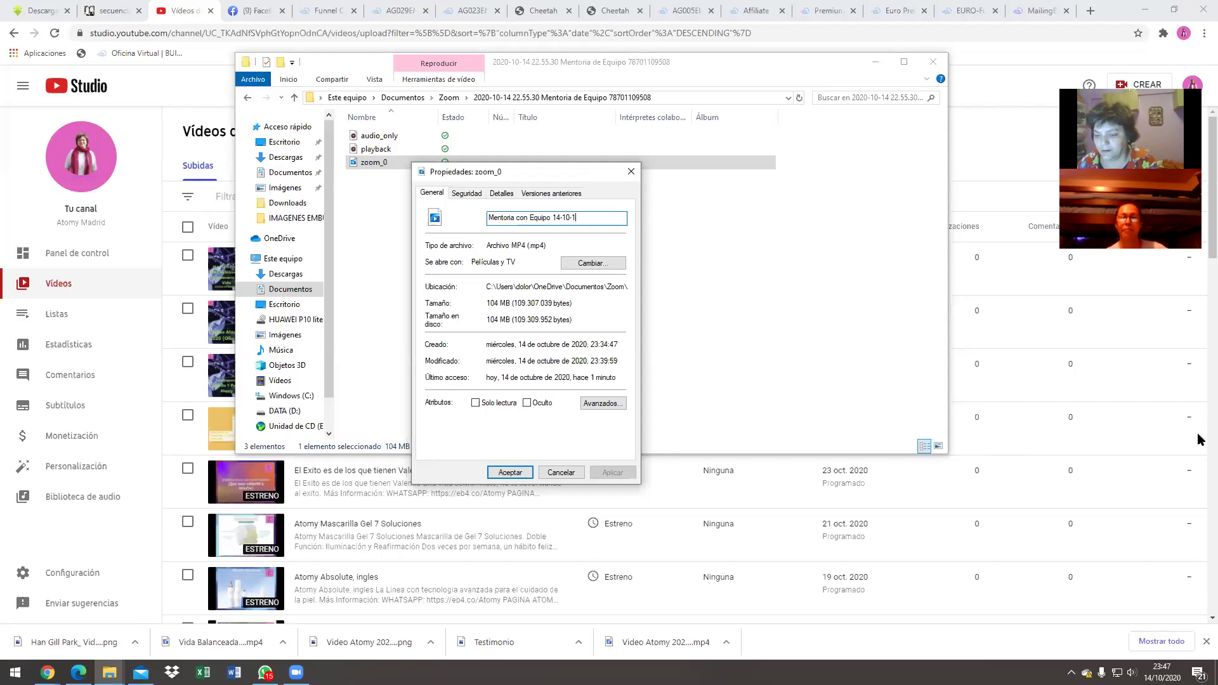
key(BackSpace)
text(20)
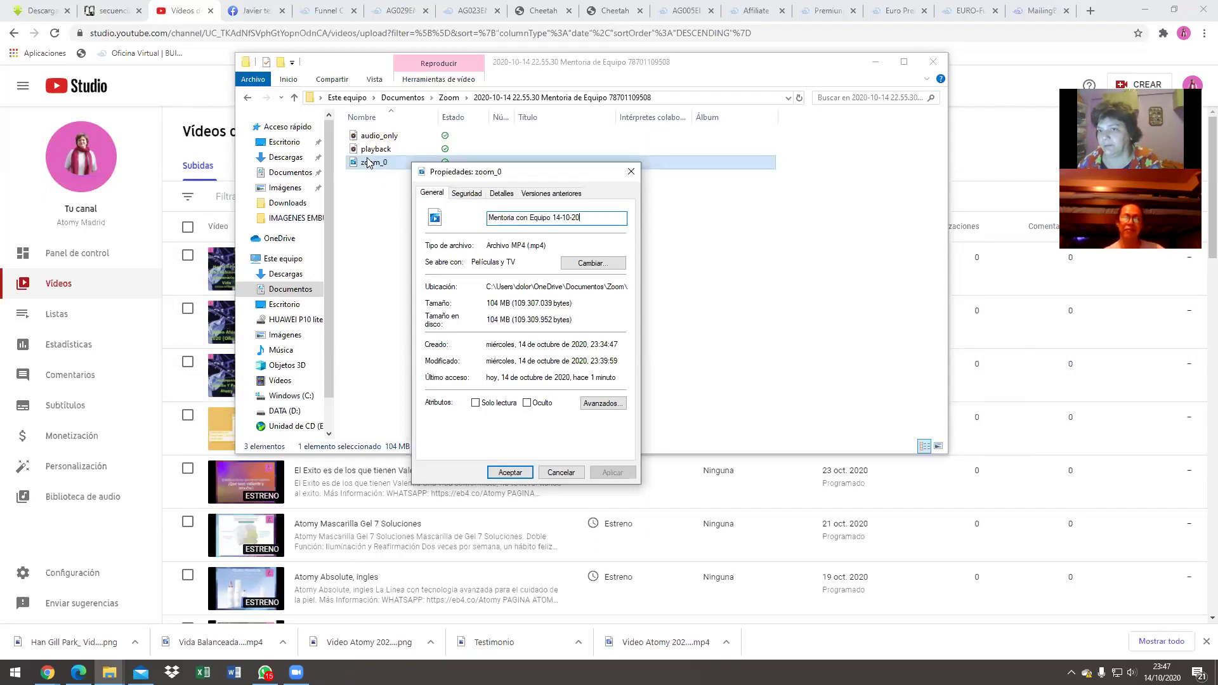
- Copy the full new file name and apply the rename to the video
drag(585, 216, 488, 218)
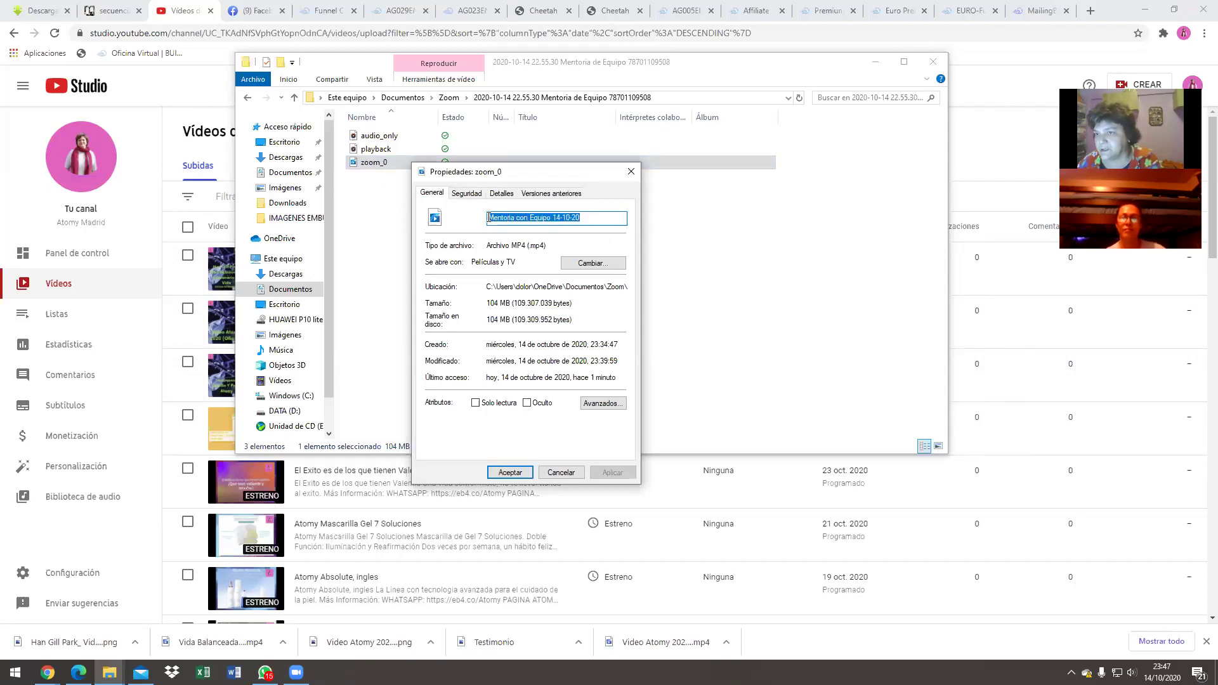
right_click(545, 219)
click(584, 261)
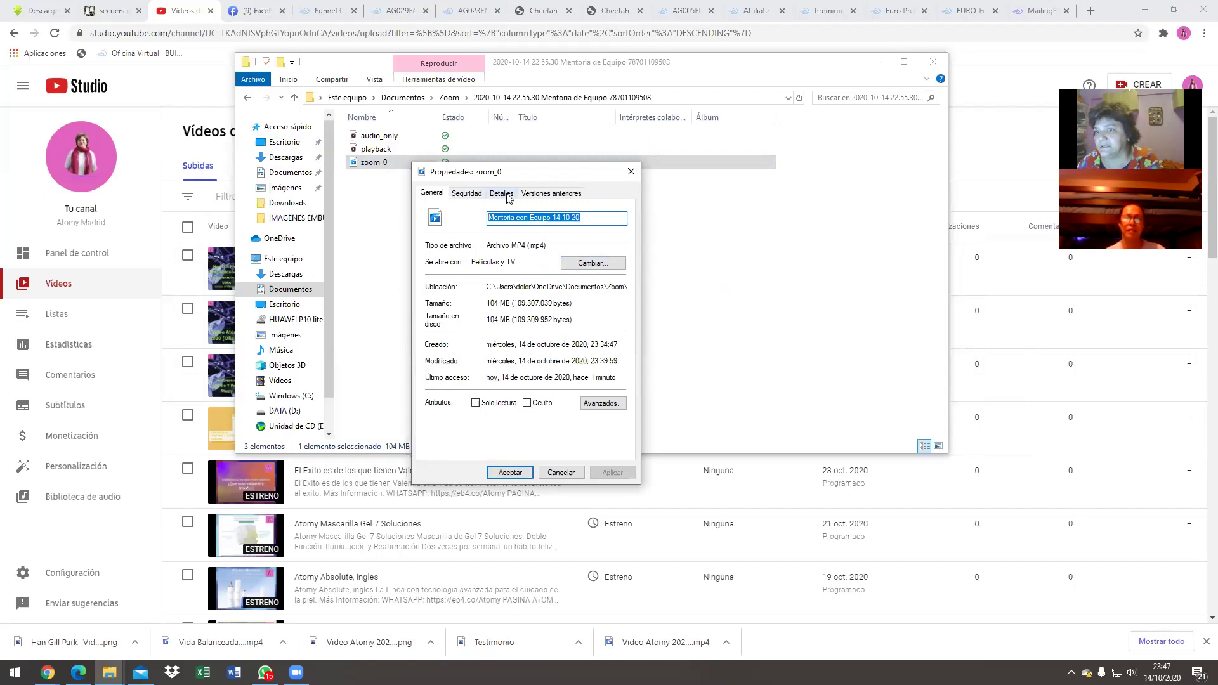
click(514, 477)
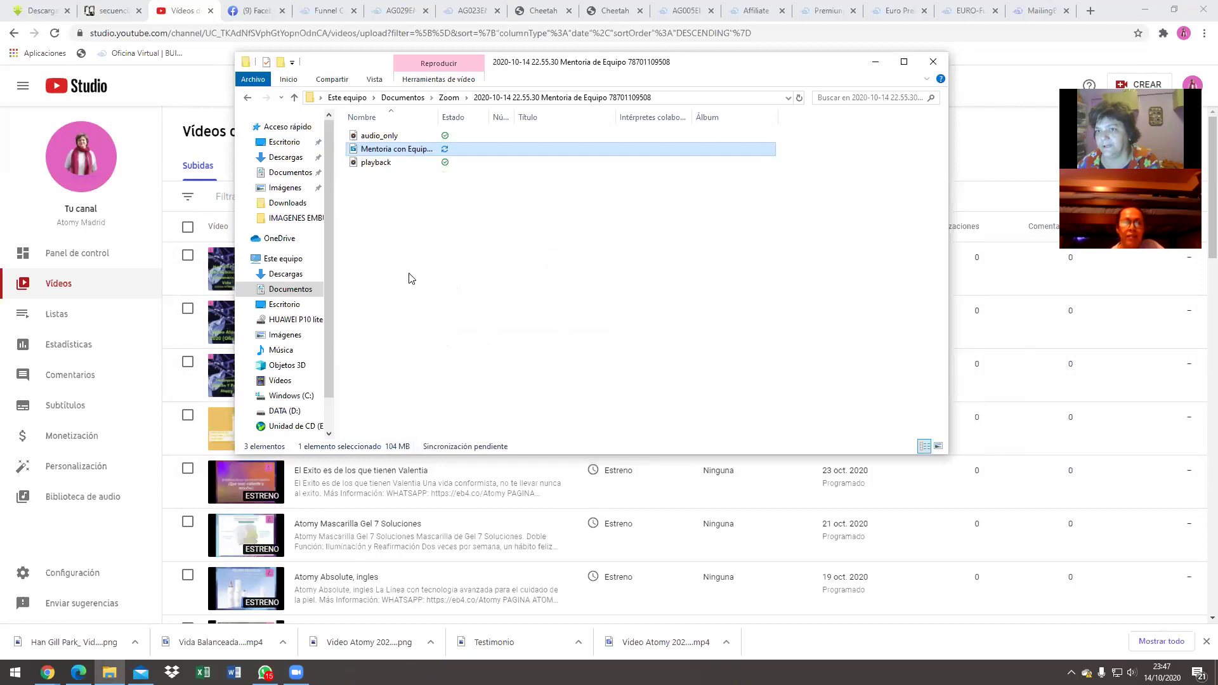
- Open the renamed video's detailed properties and paste the copied name "Mentoria con Equipo 14-10-20" as its title
right_click(398, 151)
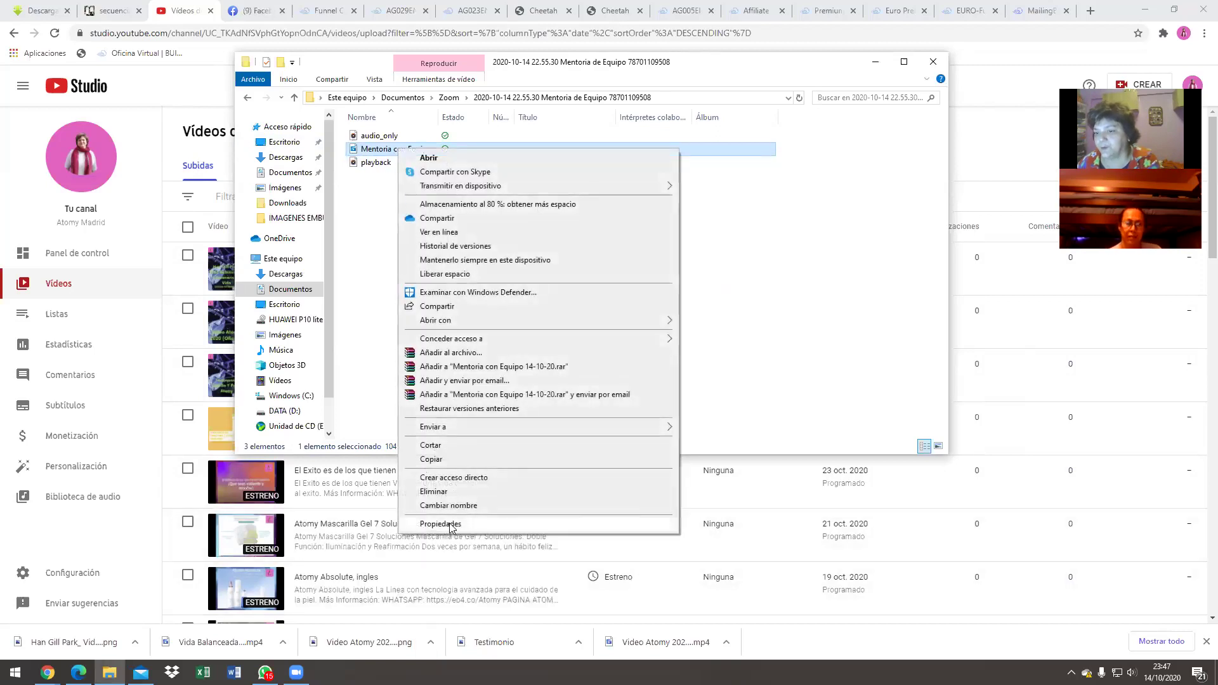
click(445, 525)
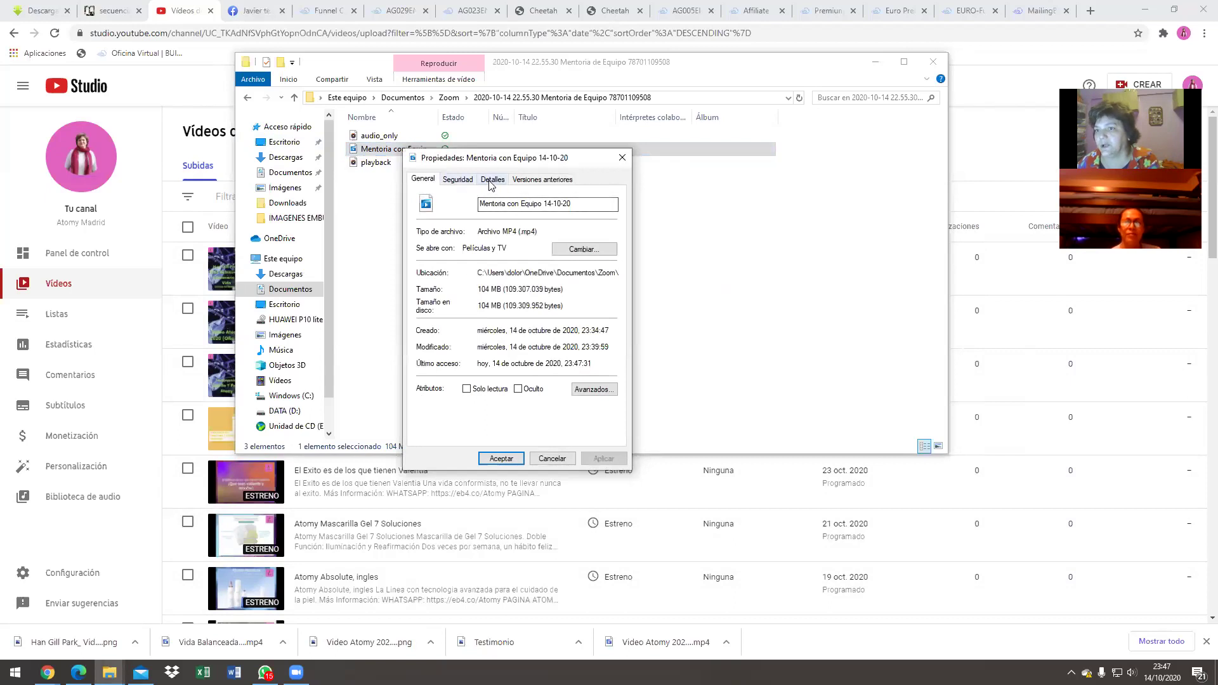
click(495, 181)
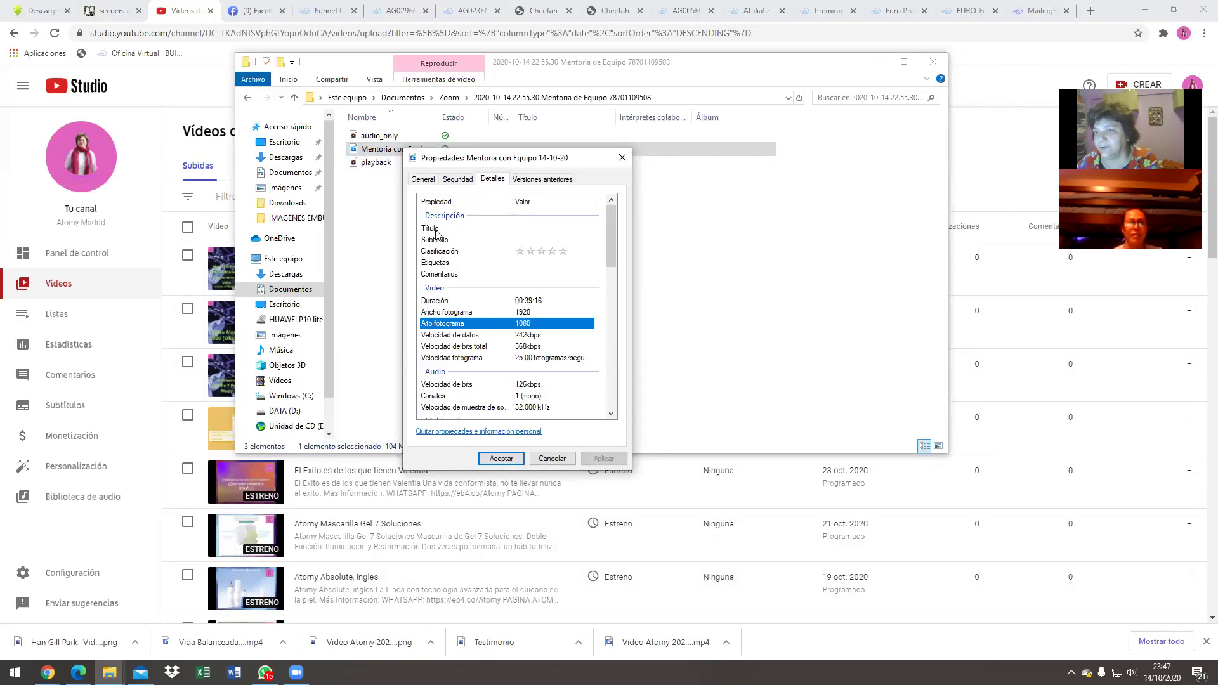
click(539, 227)
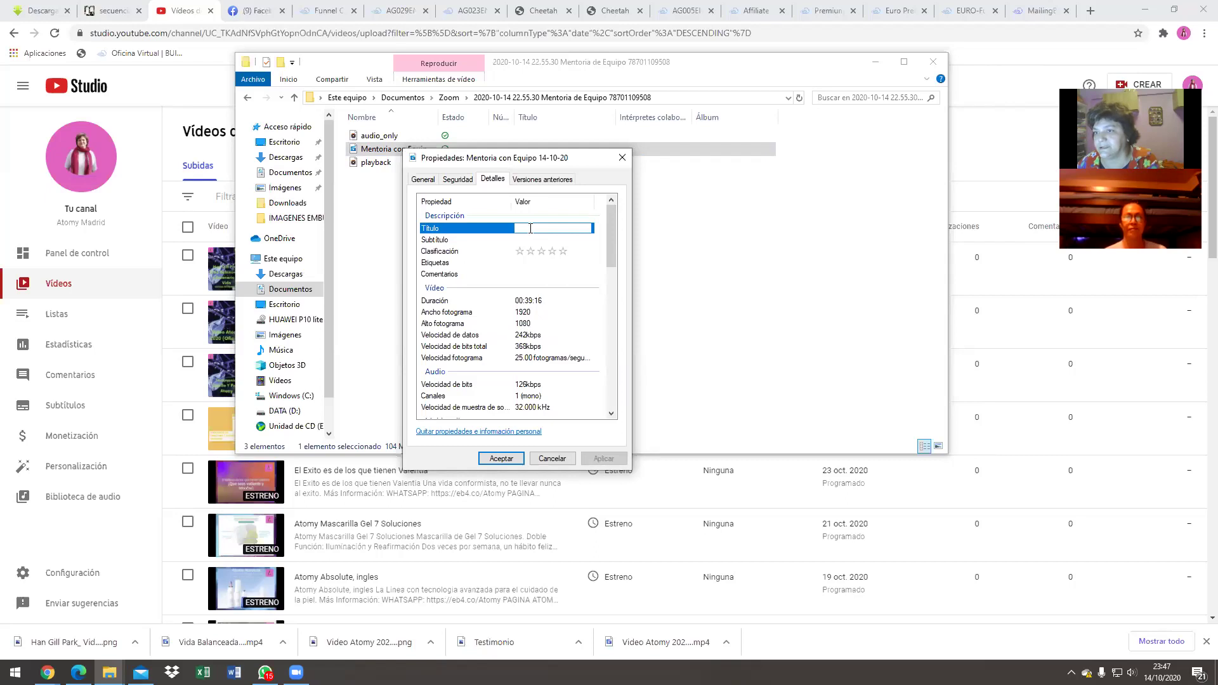
right_click(531, 229)
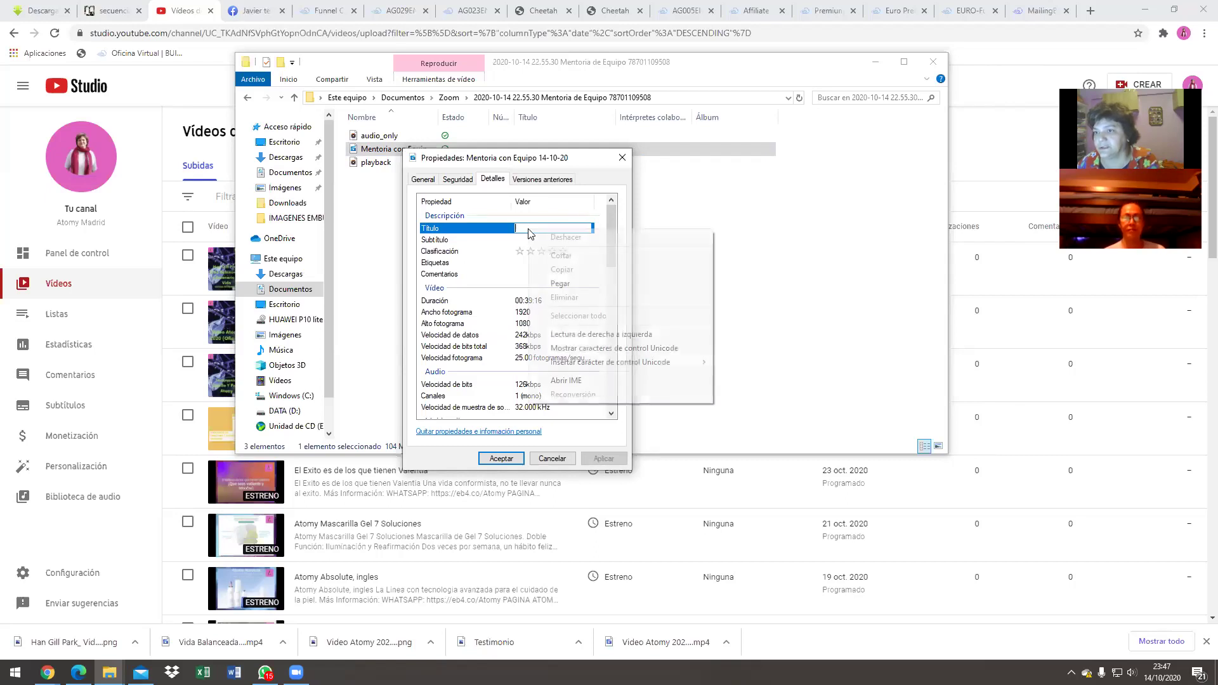
click(561, 283)
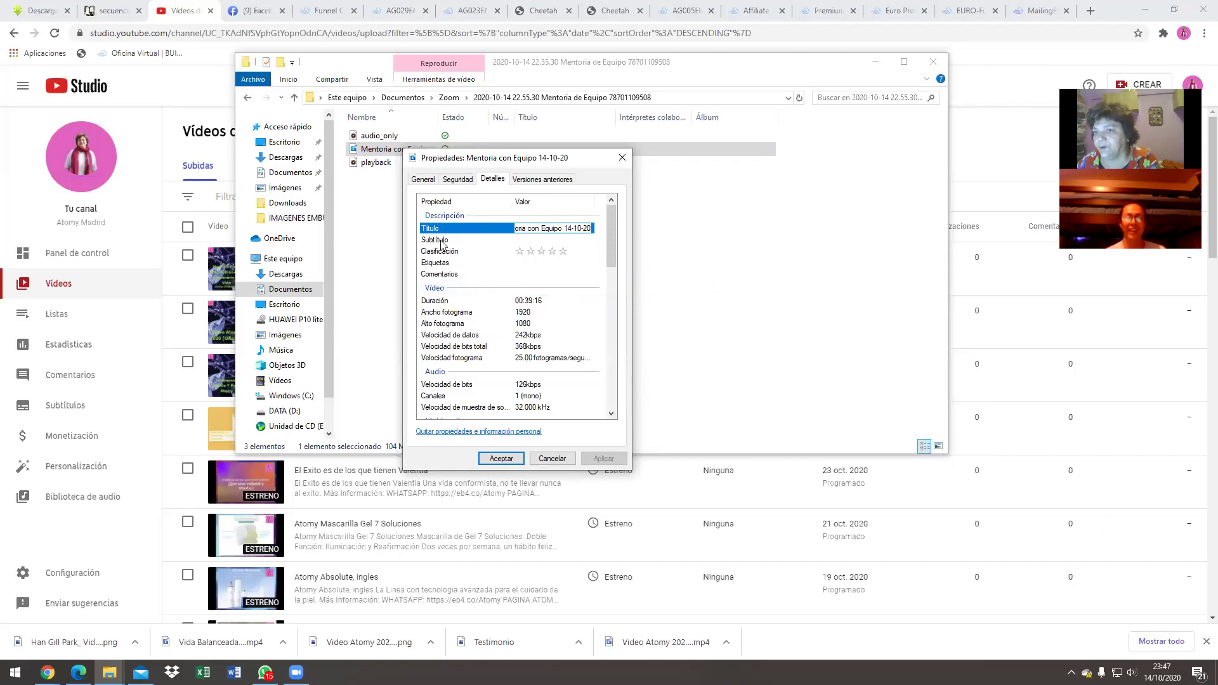
- Paste "Mentoria con Equipo 14-10-20" as the video's subtitle and try to give it a five-star rating
click(540, 239)
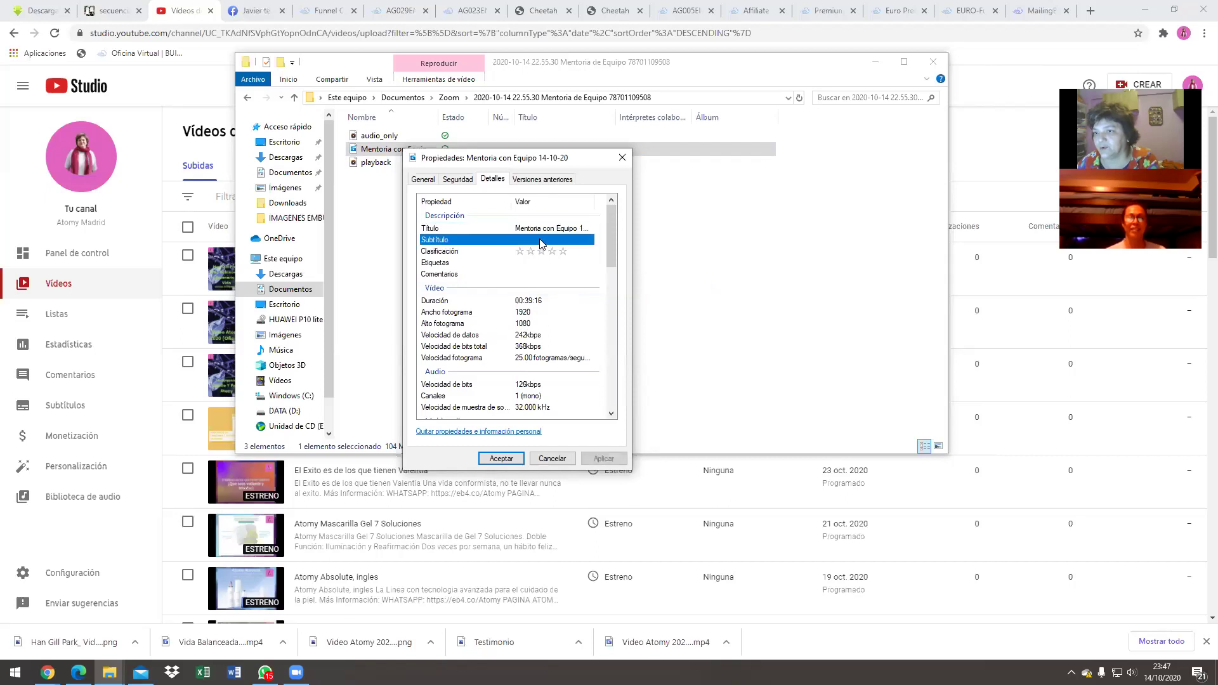
right_click(528, 239)
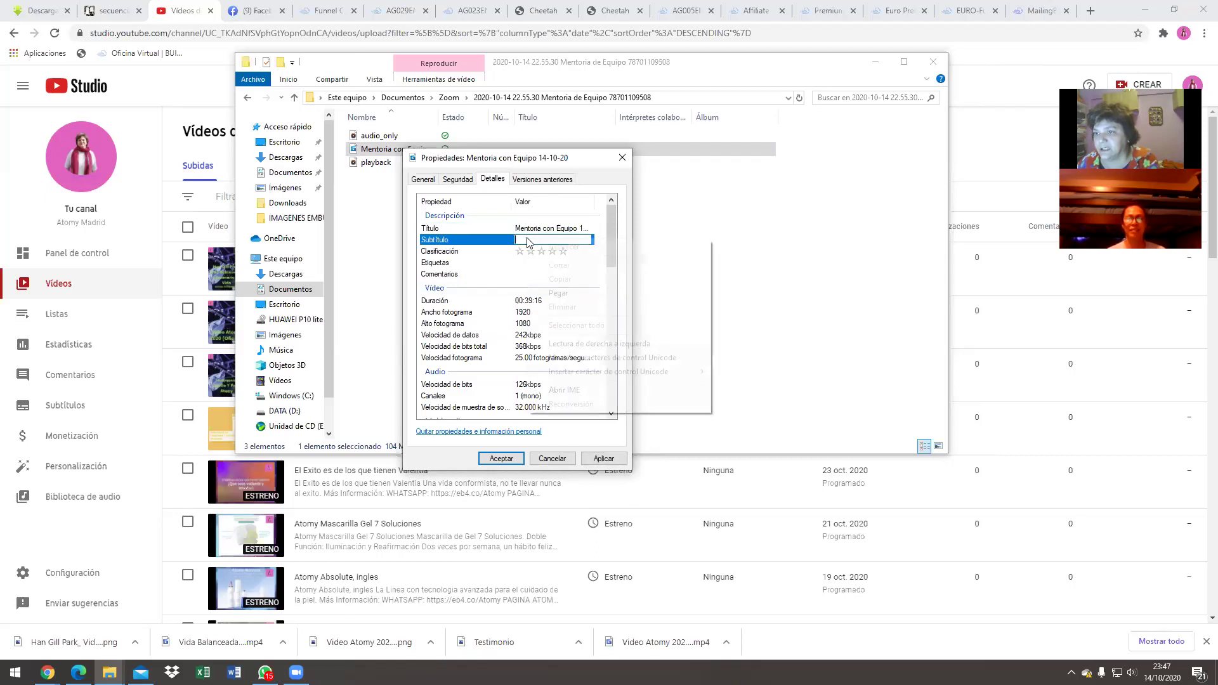
click(565, 293)
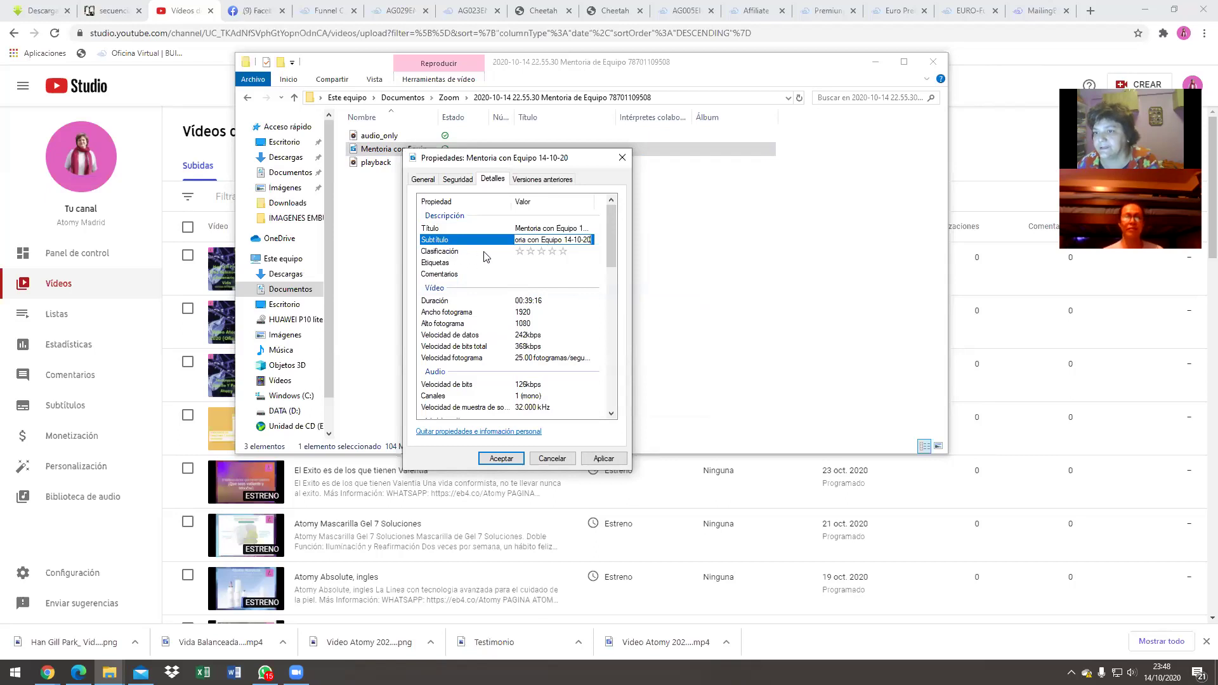
click(562, 252)
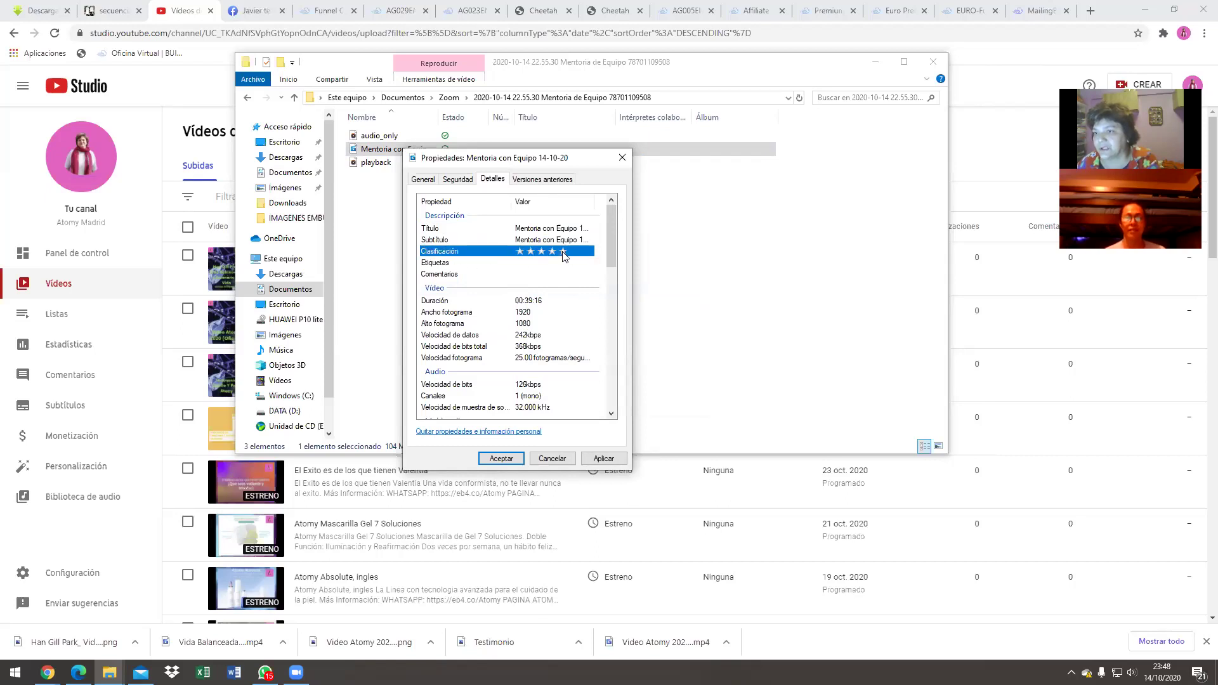
- Enter #mentoria and #tutoriales as the first tags in the video's metadata
click(529, 262)
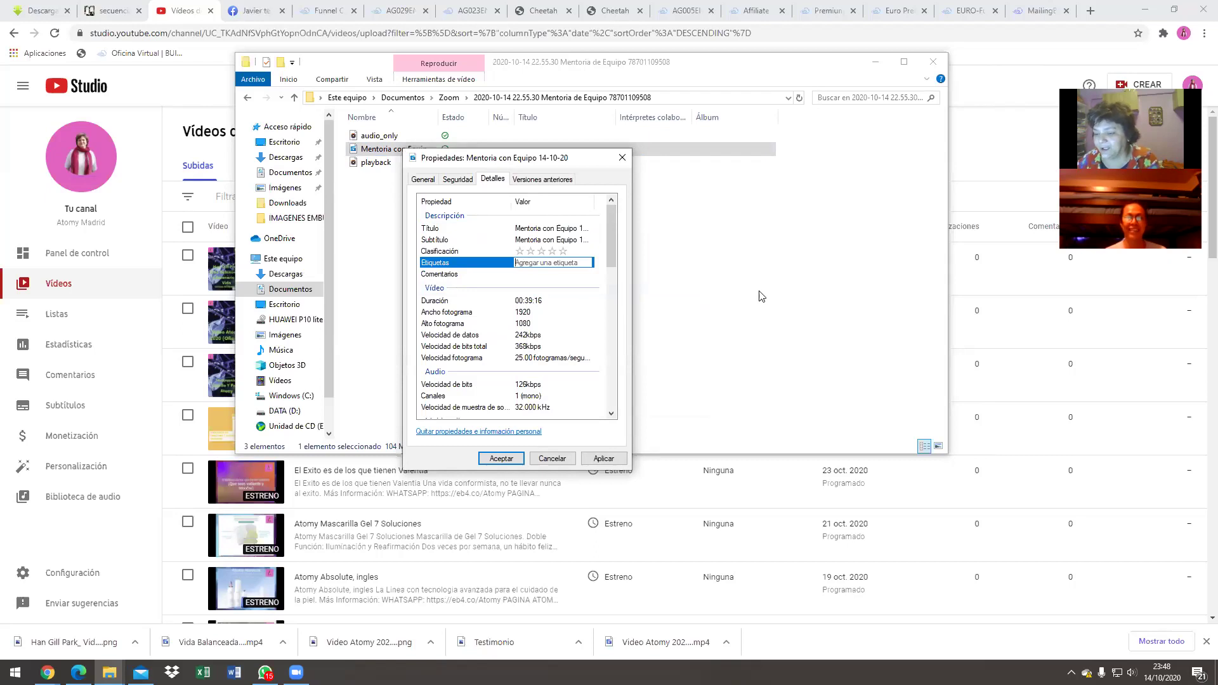
text(#;)
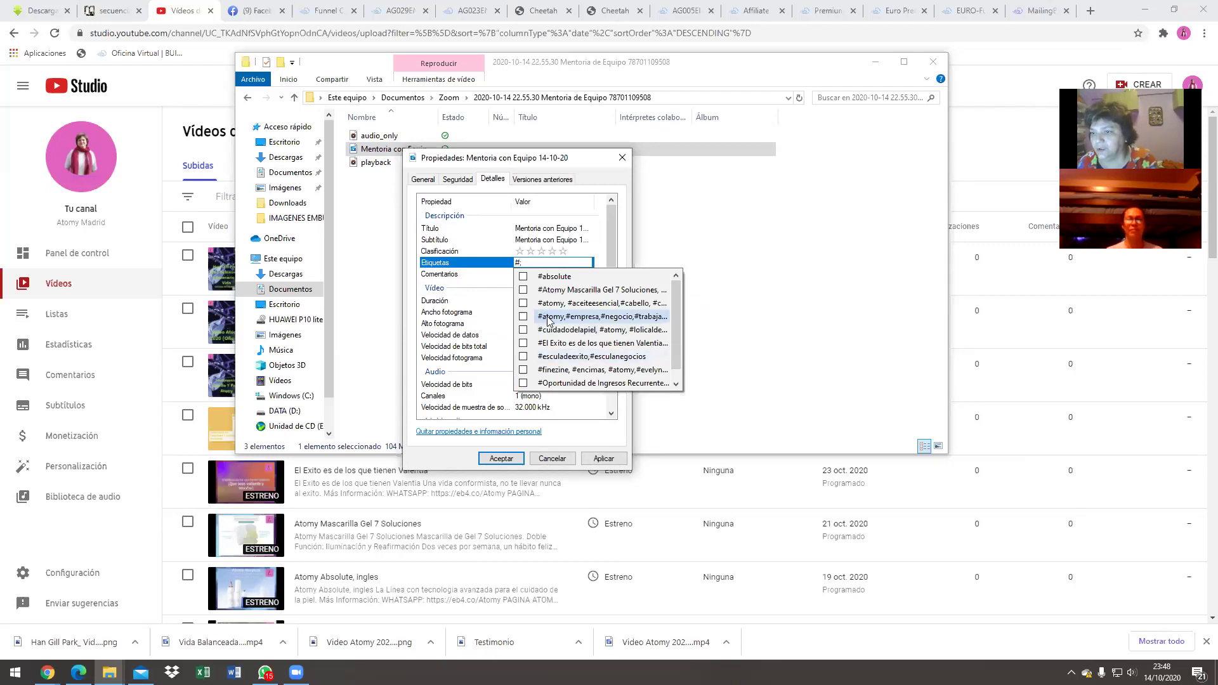
scroll(571, 355, down, 1)
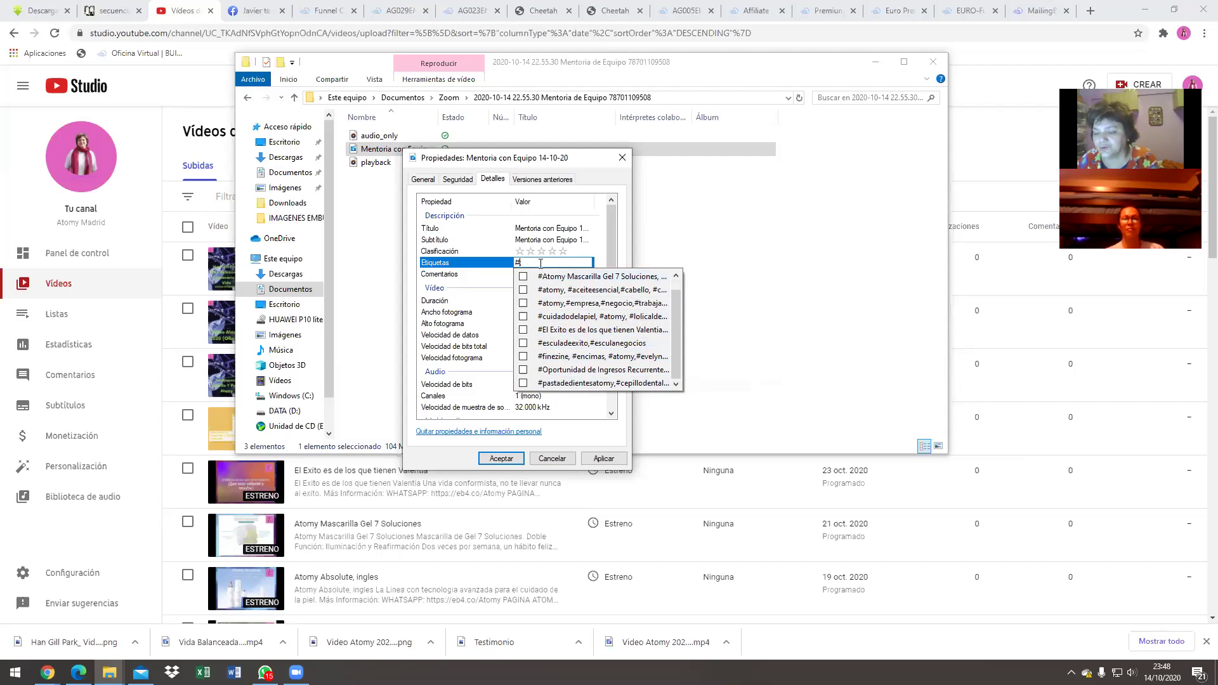
text(ment)
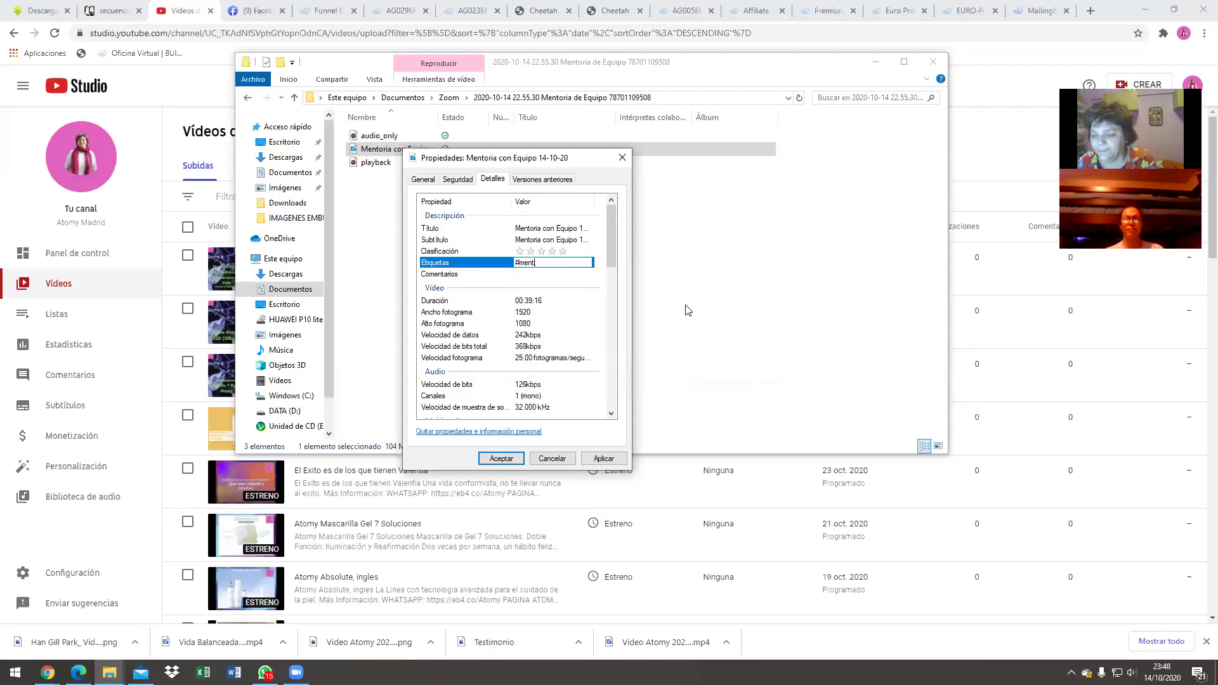
text(oria;)
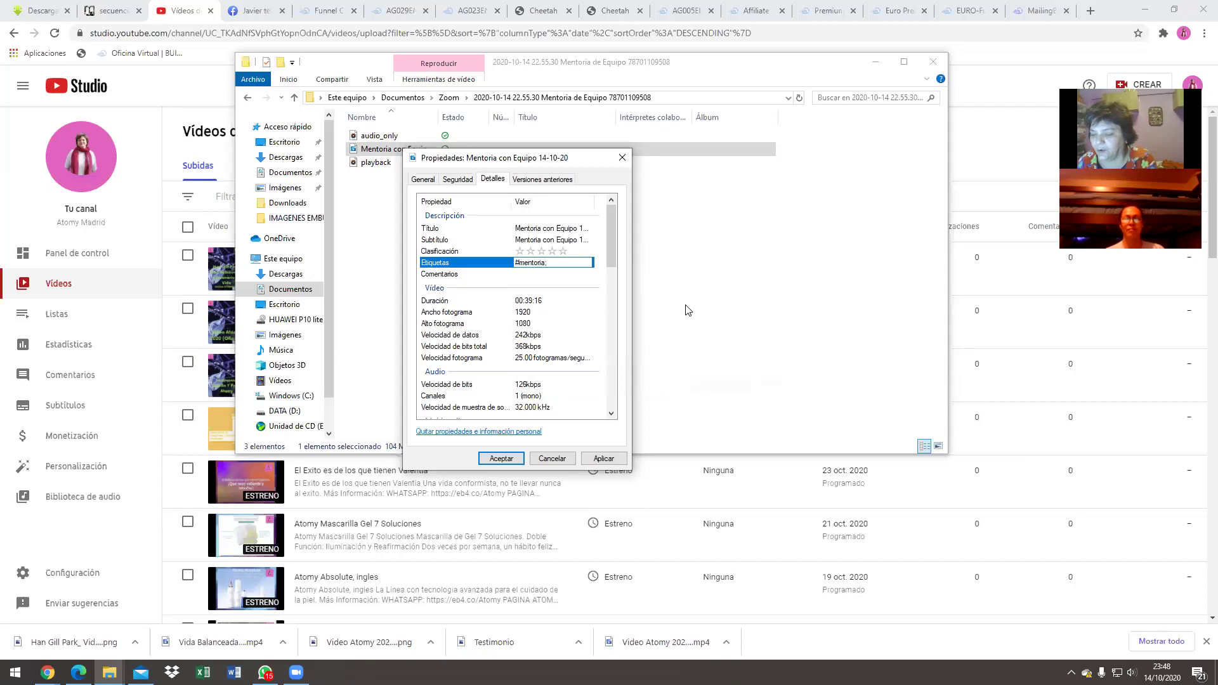
text(#)
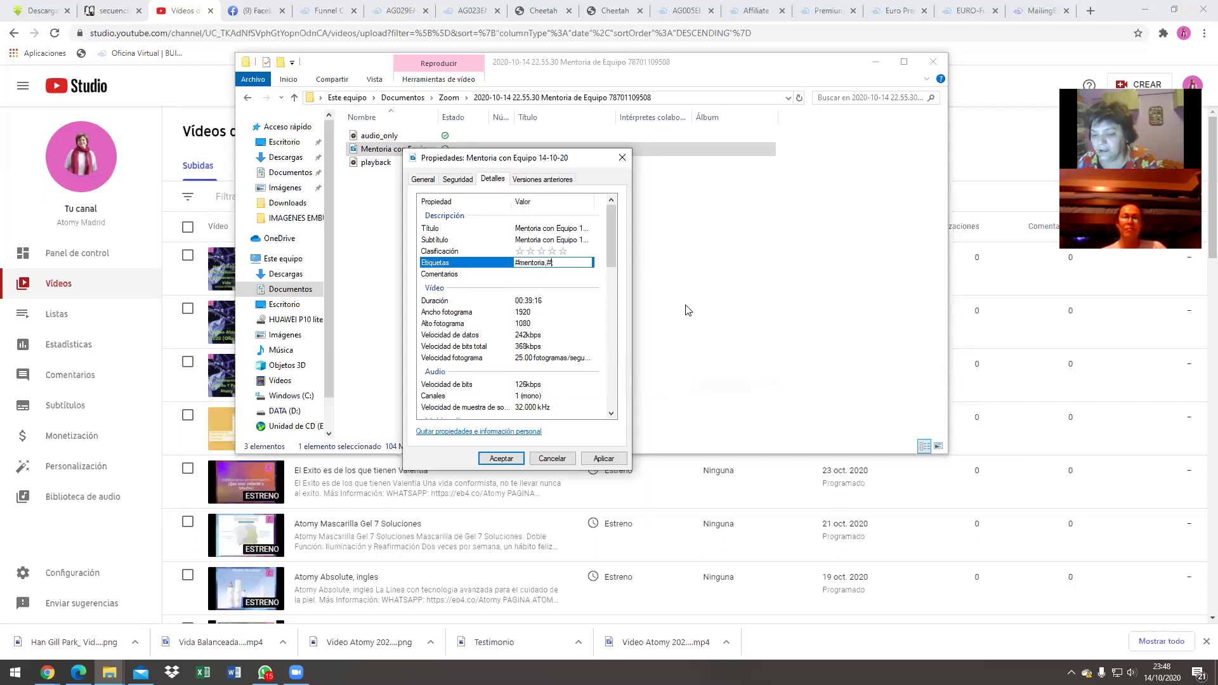
text(tutorial)
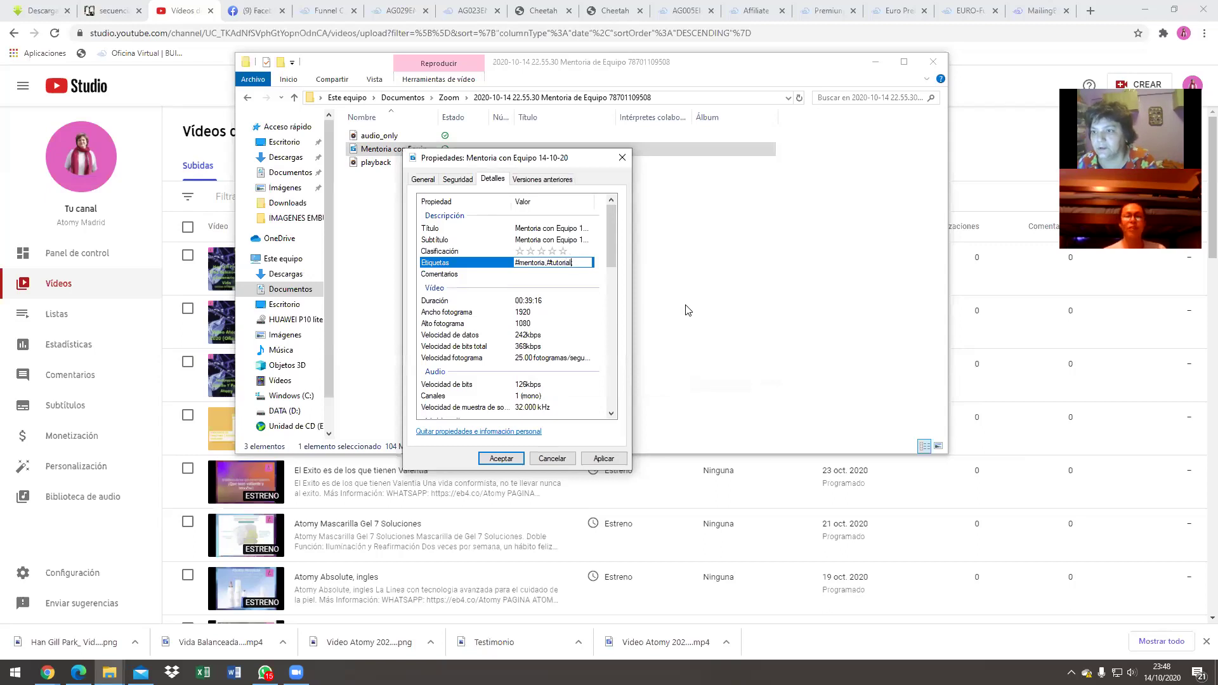
text(es;)
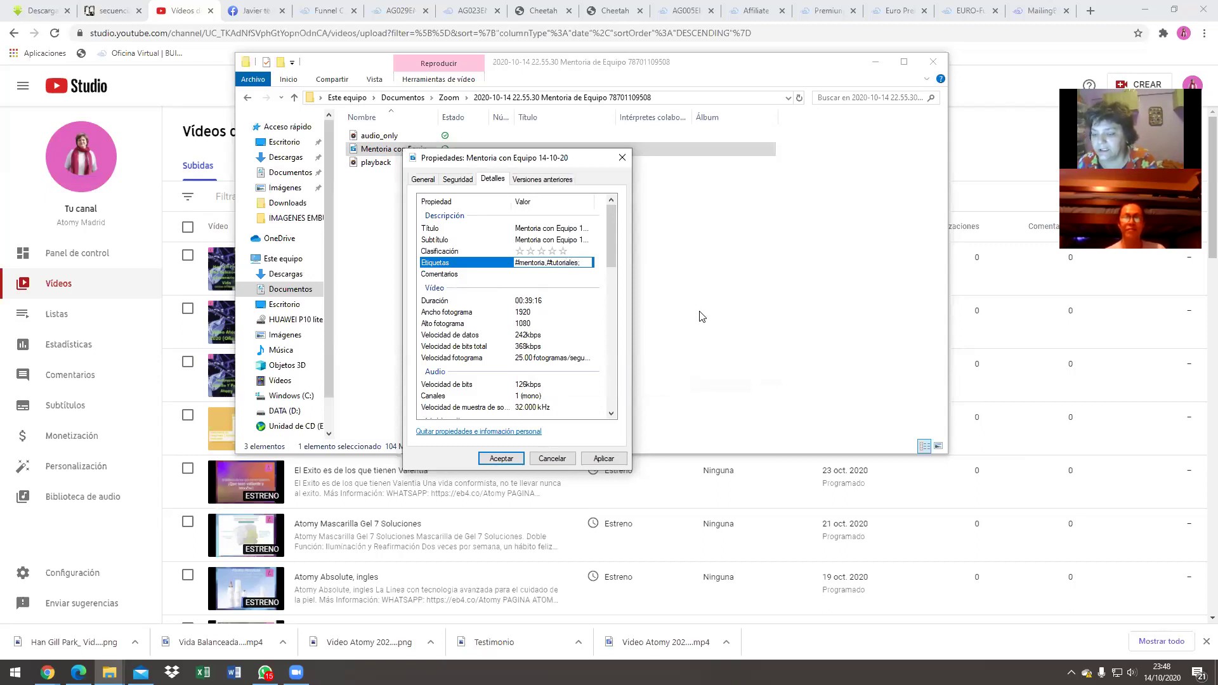
- Add a hashtag with the channel owner's name and the tag #builderall to the video's tags
text(#lolicaldera;)
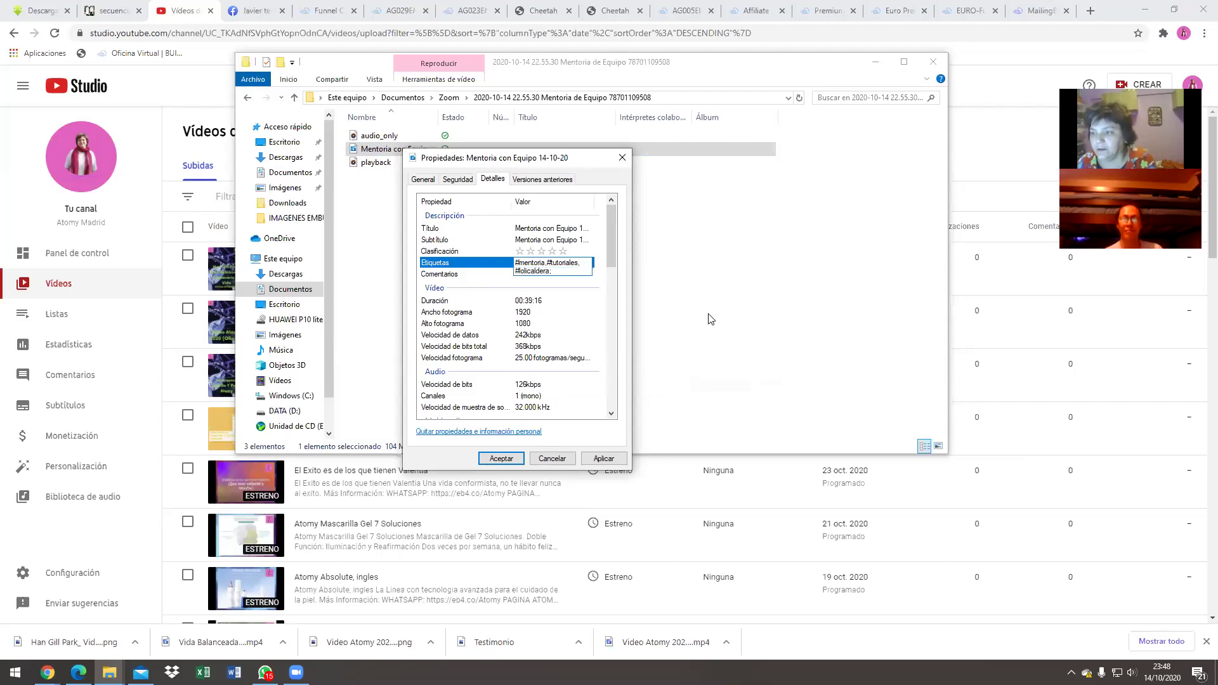
key(BackSpace)
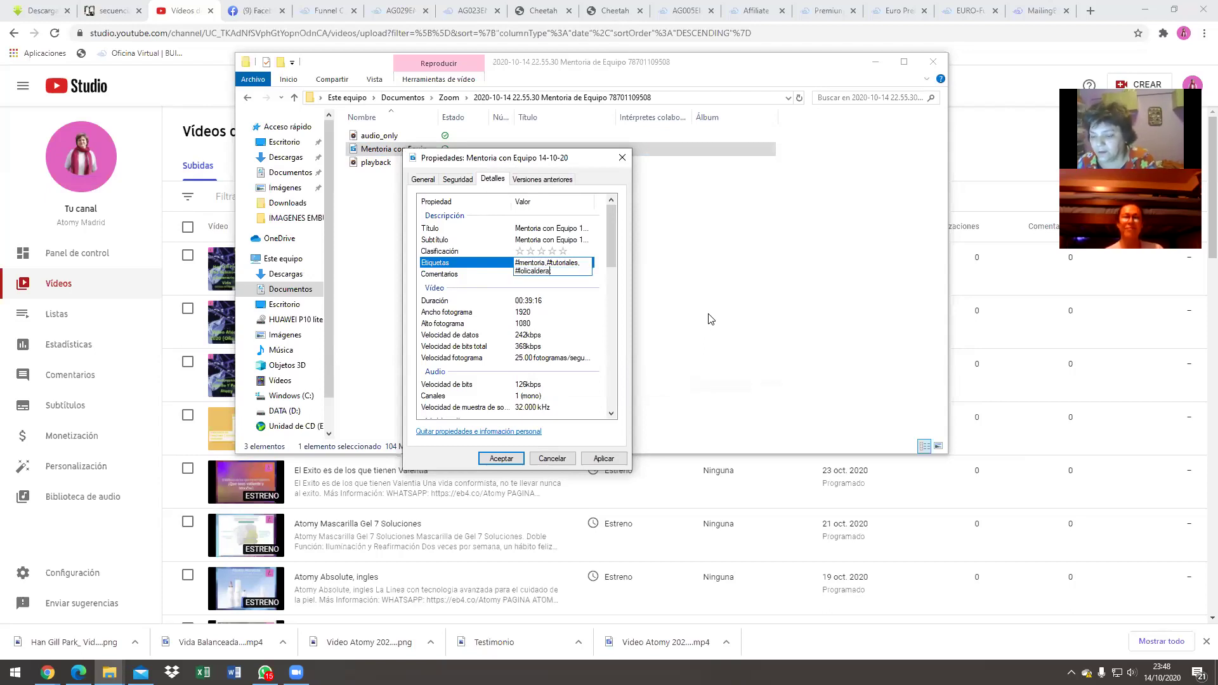
text(;#folicaldera)
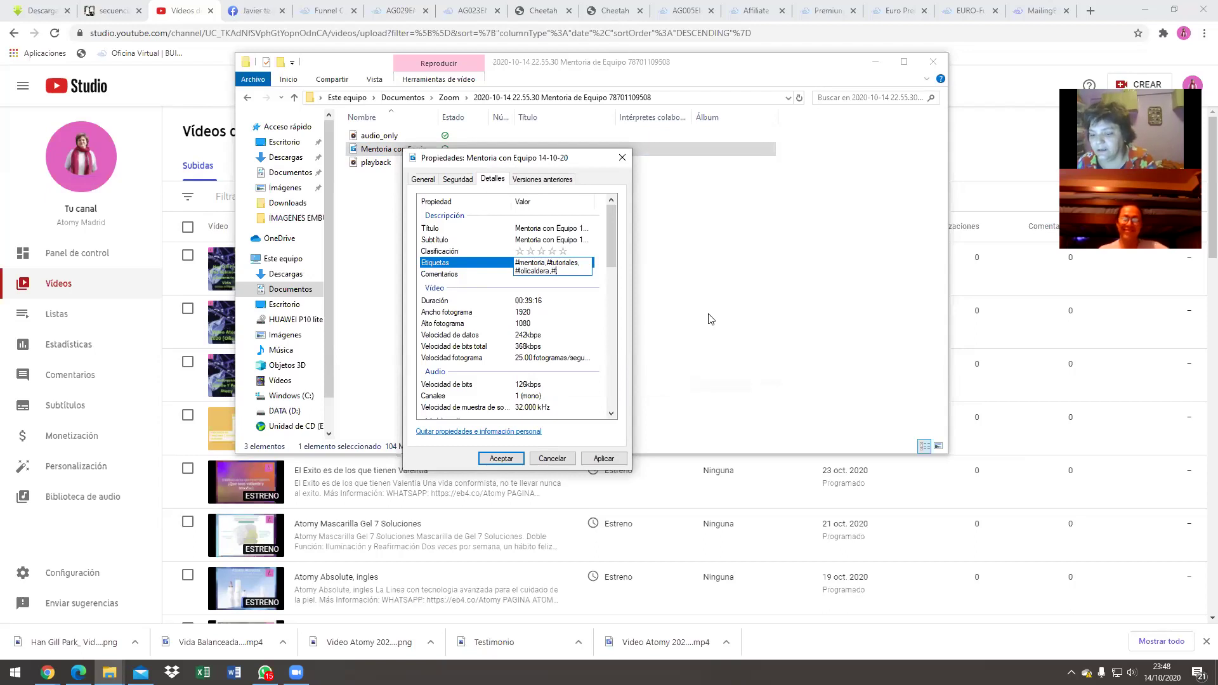
text(;#)
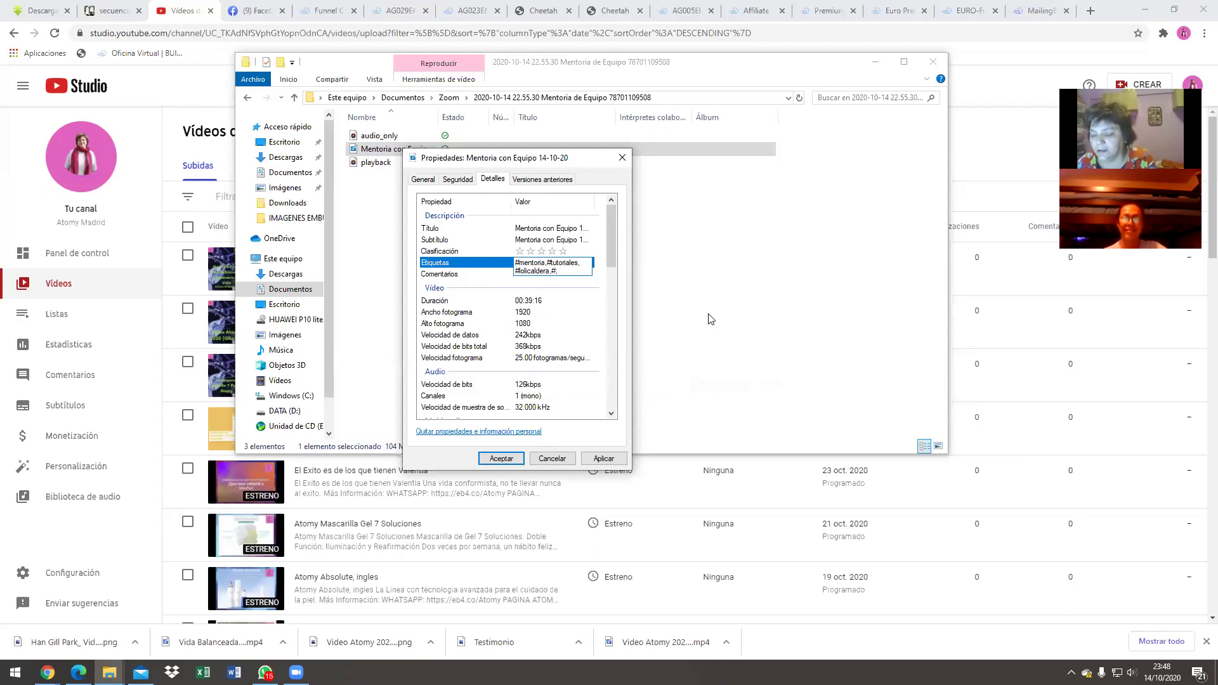
text(build)
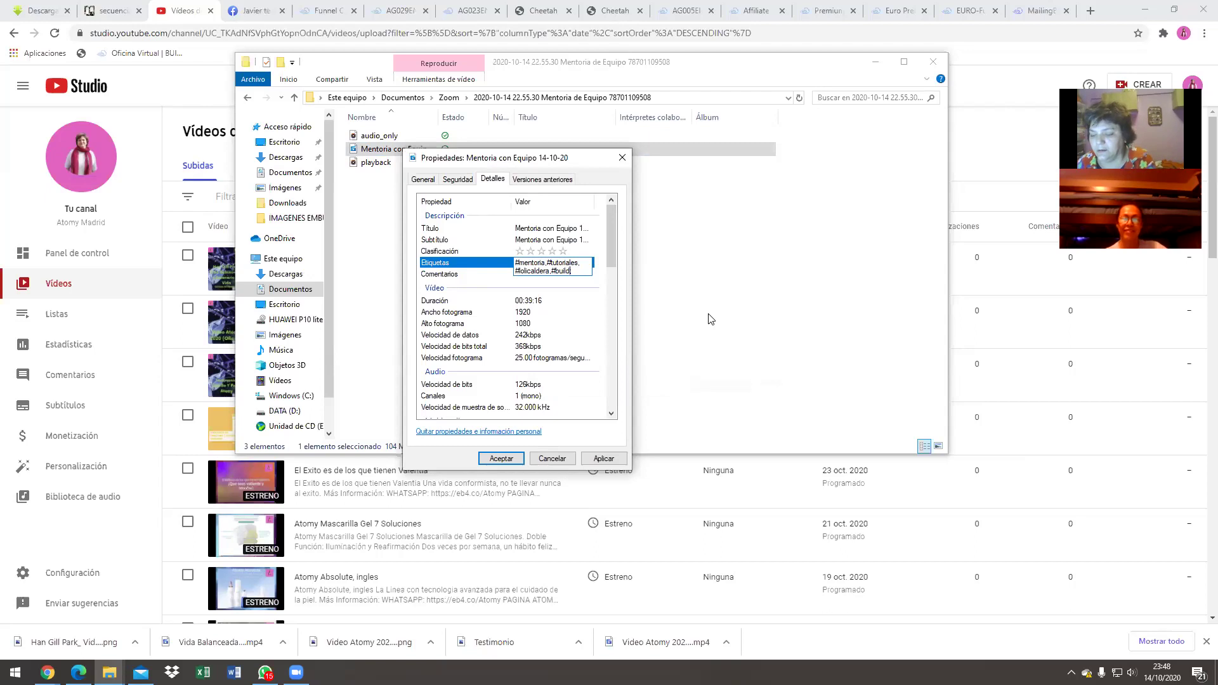
text(era)
text(ll;)
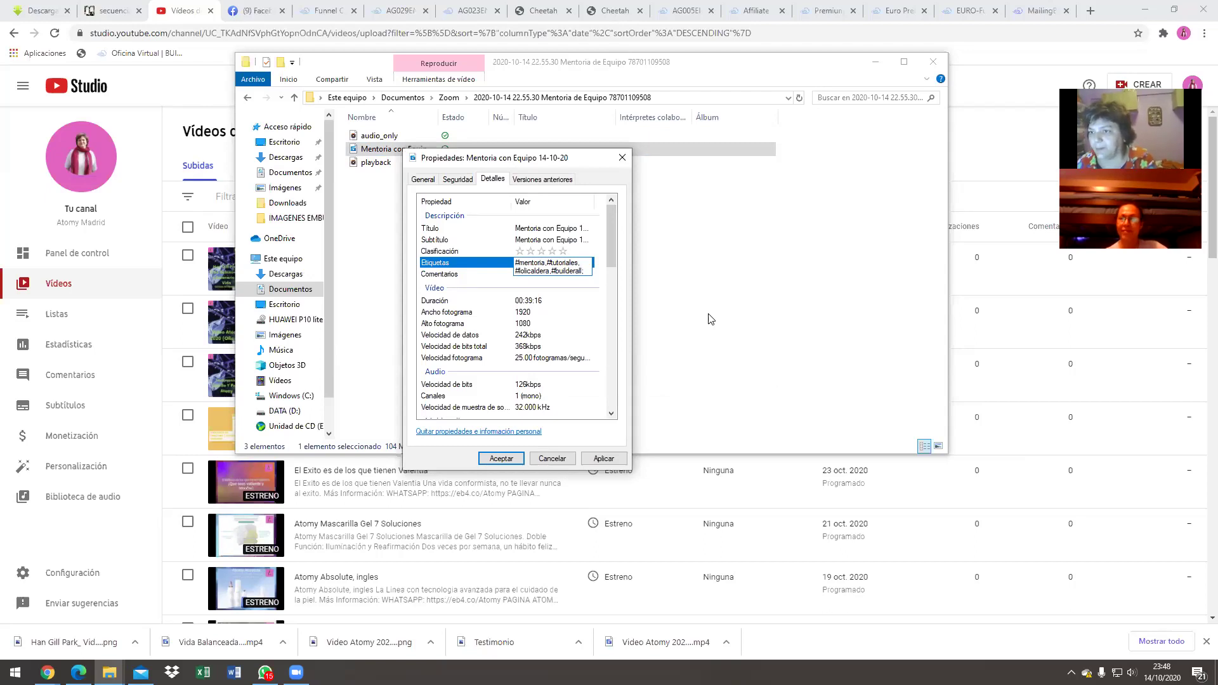
key(BackSpace)
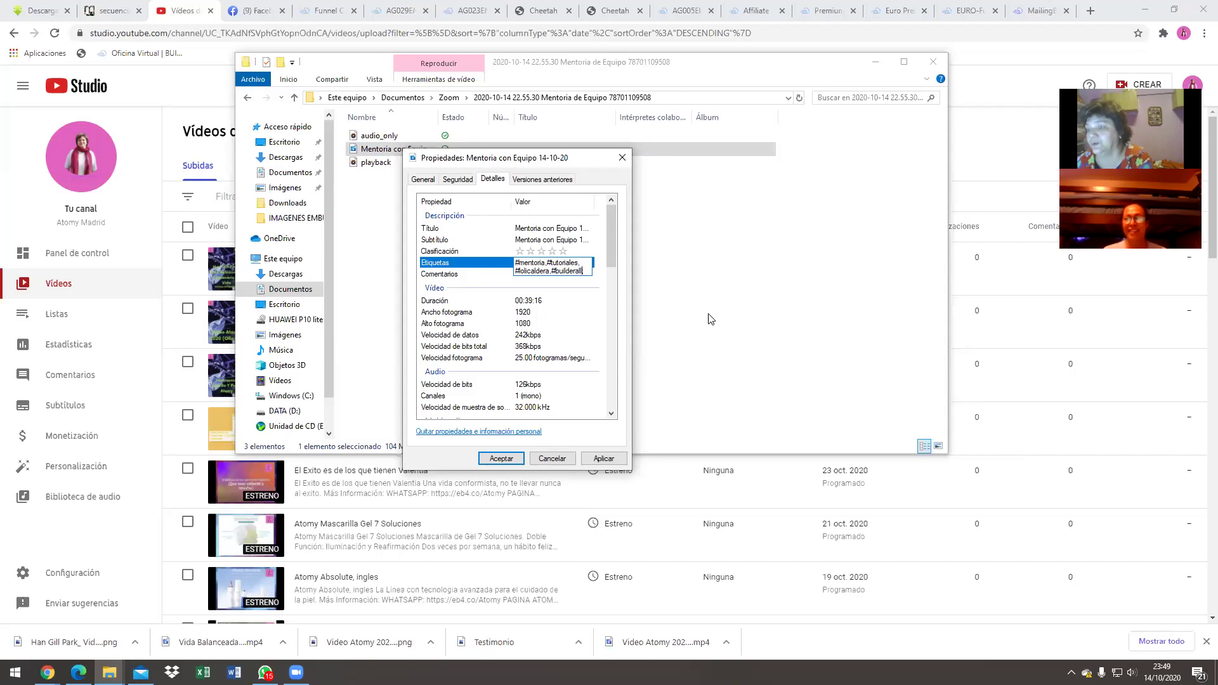
- Add the tag #ganadinero to the video's tags
text(#)
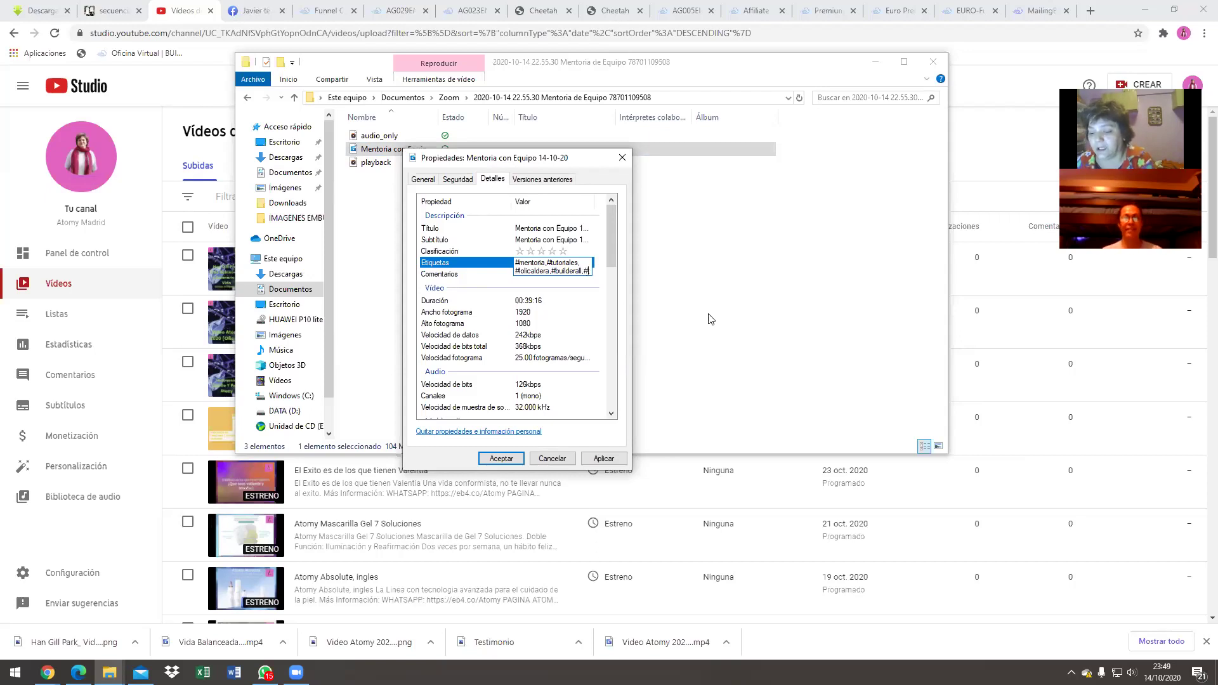
text(ganad)
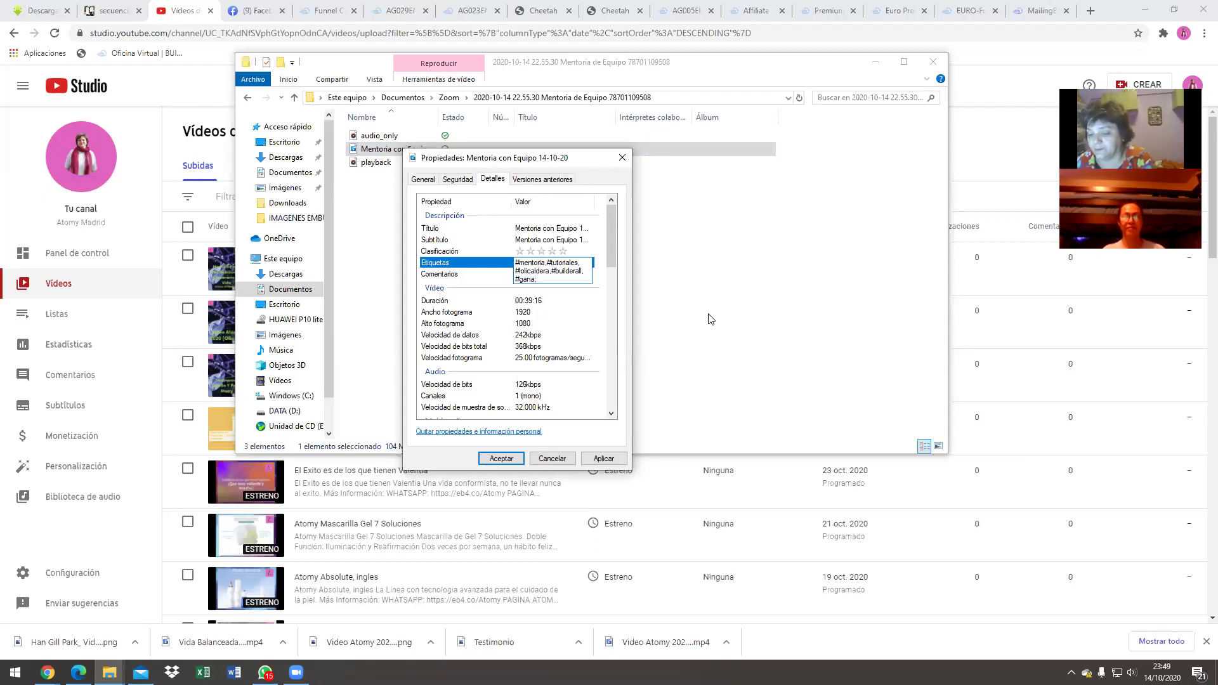
text(inero)
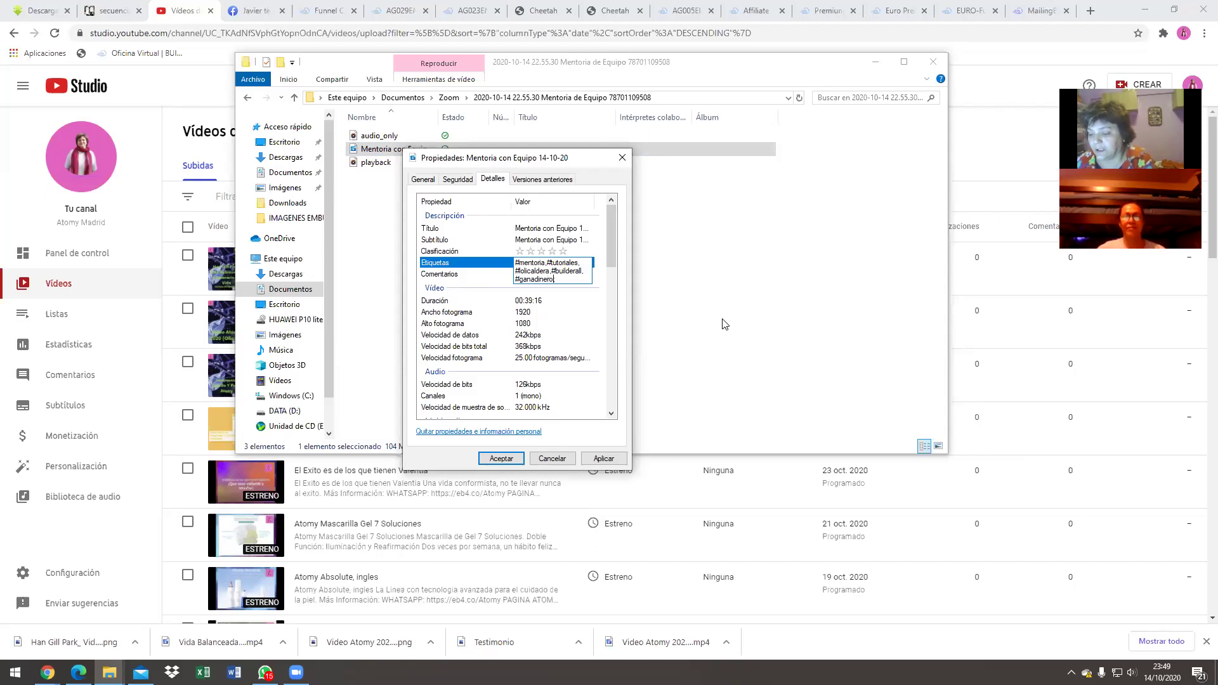
- Add the tag #sistemadeafiliados to the video's tags
text(,#s)
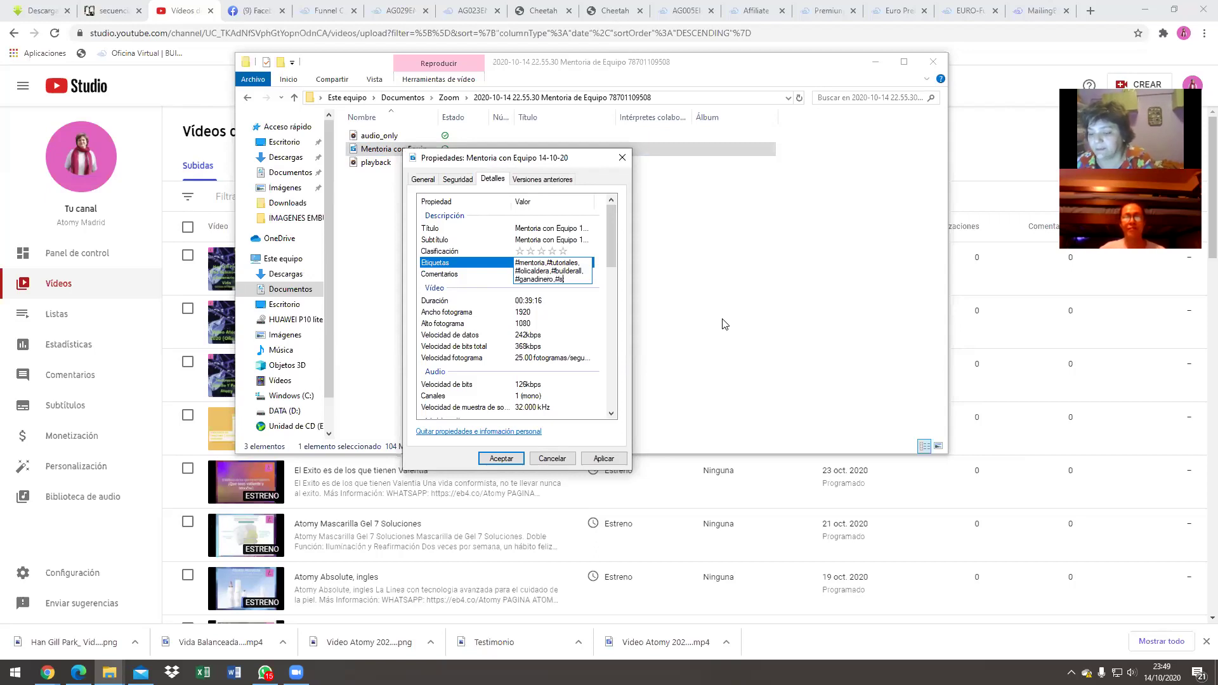
text(istema;)
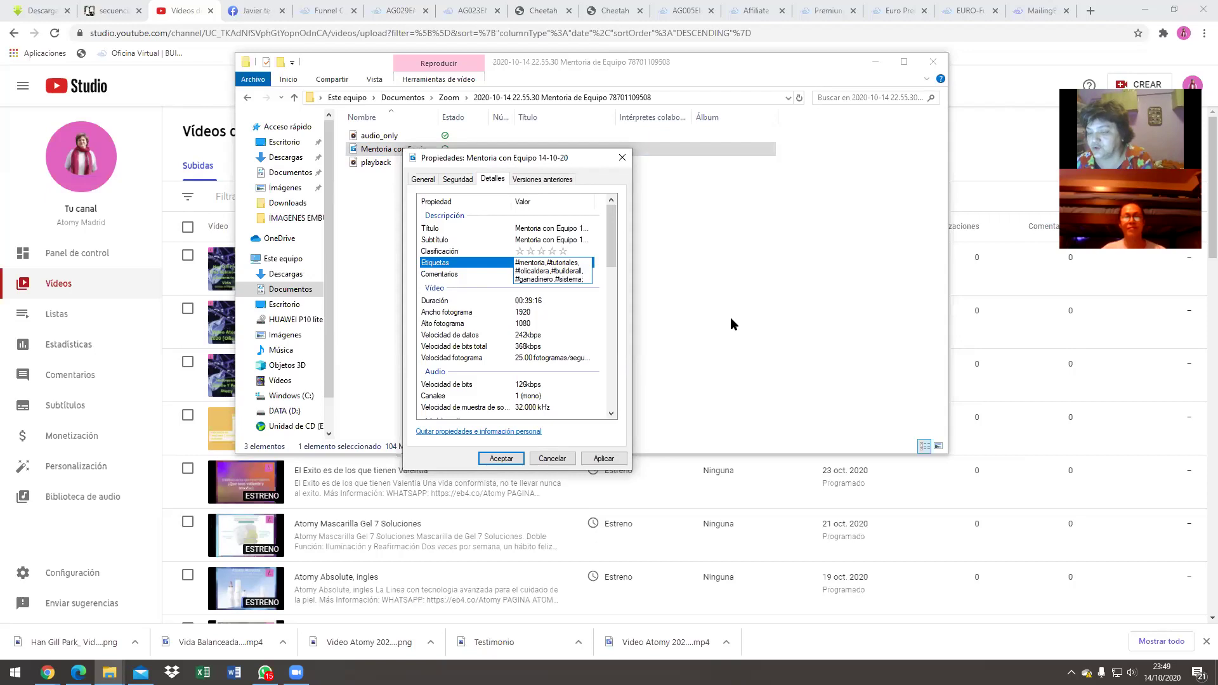
key(BackSpace)
text(d)
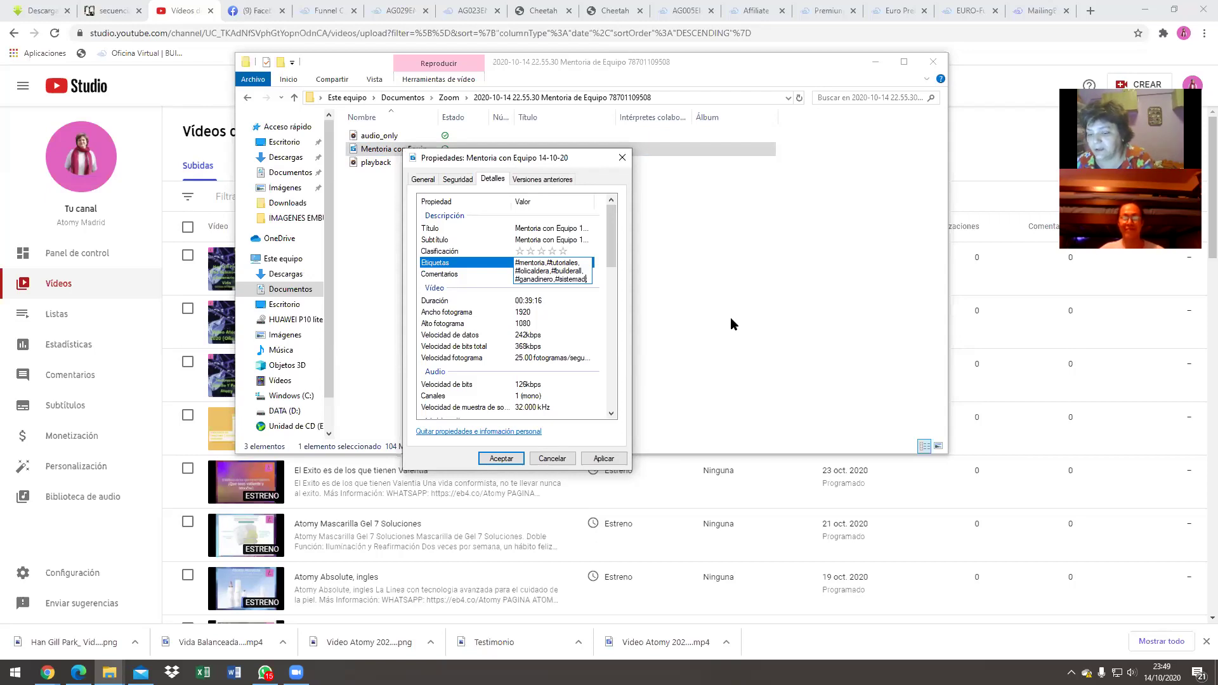
text(eafi;)
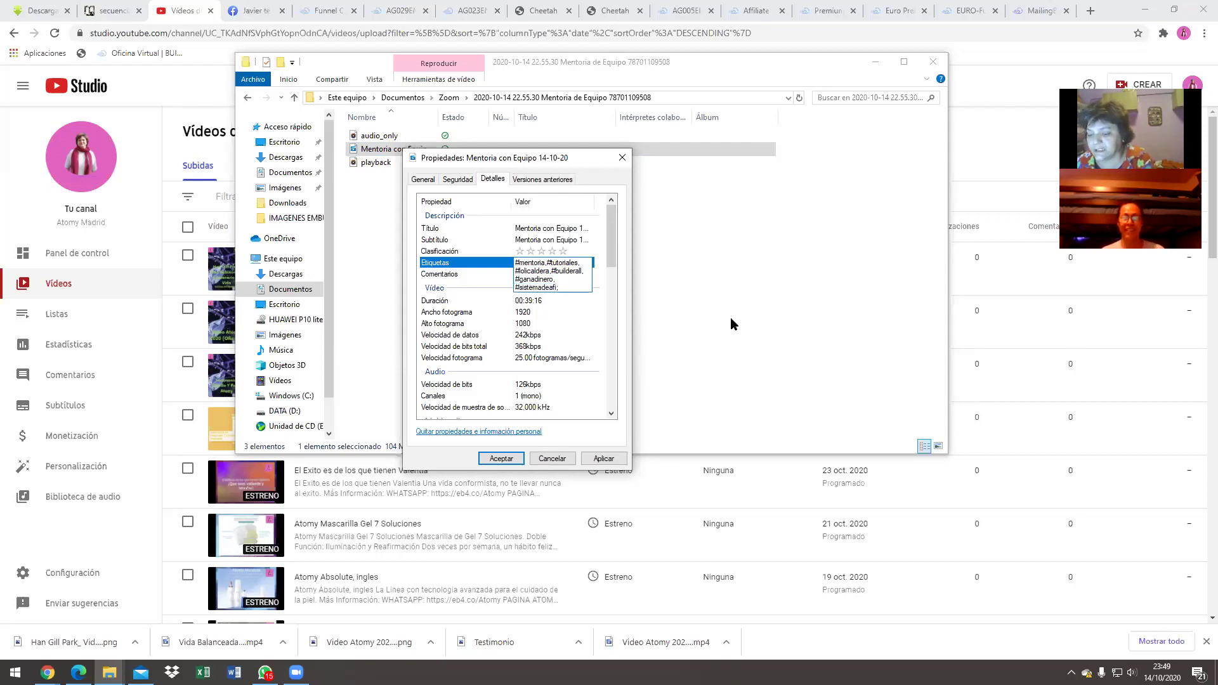
key(BackSpace)
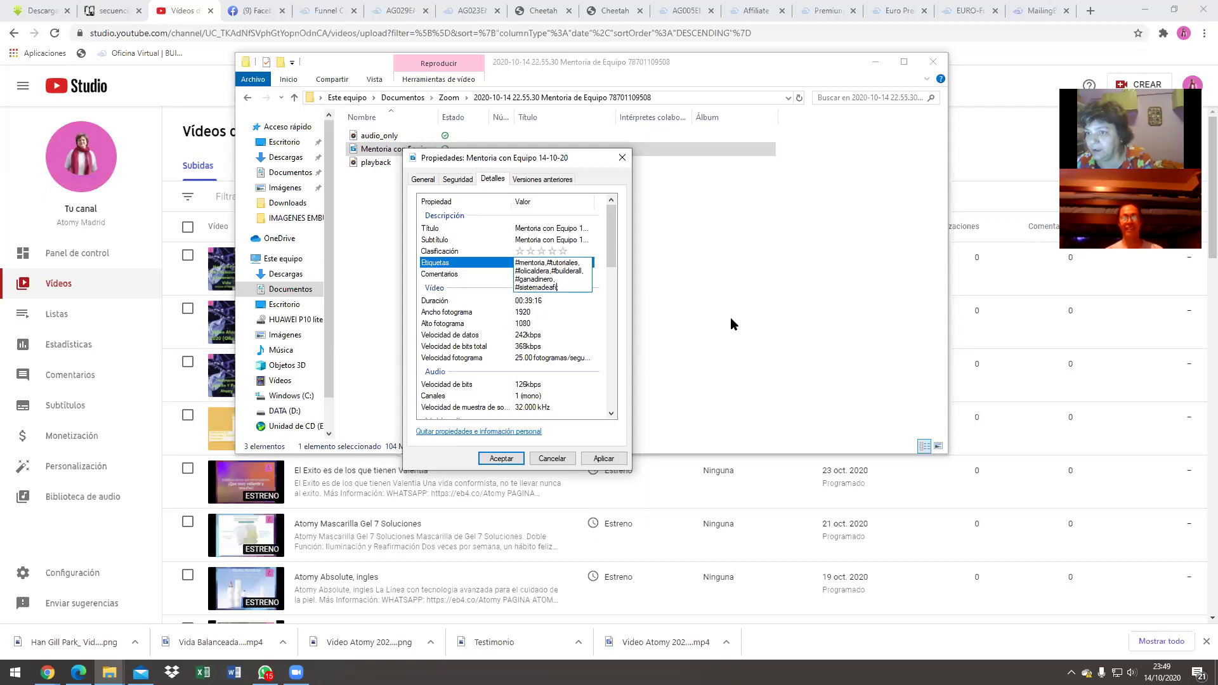
key(BackSpace)
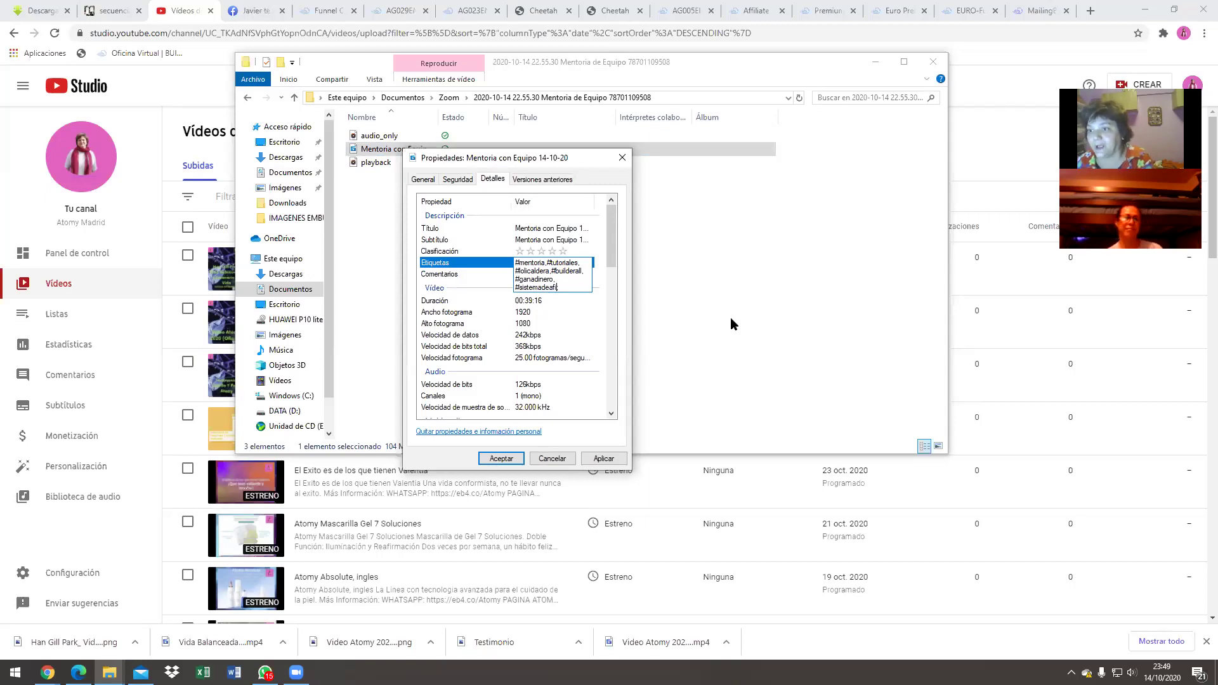
text(a;)
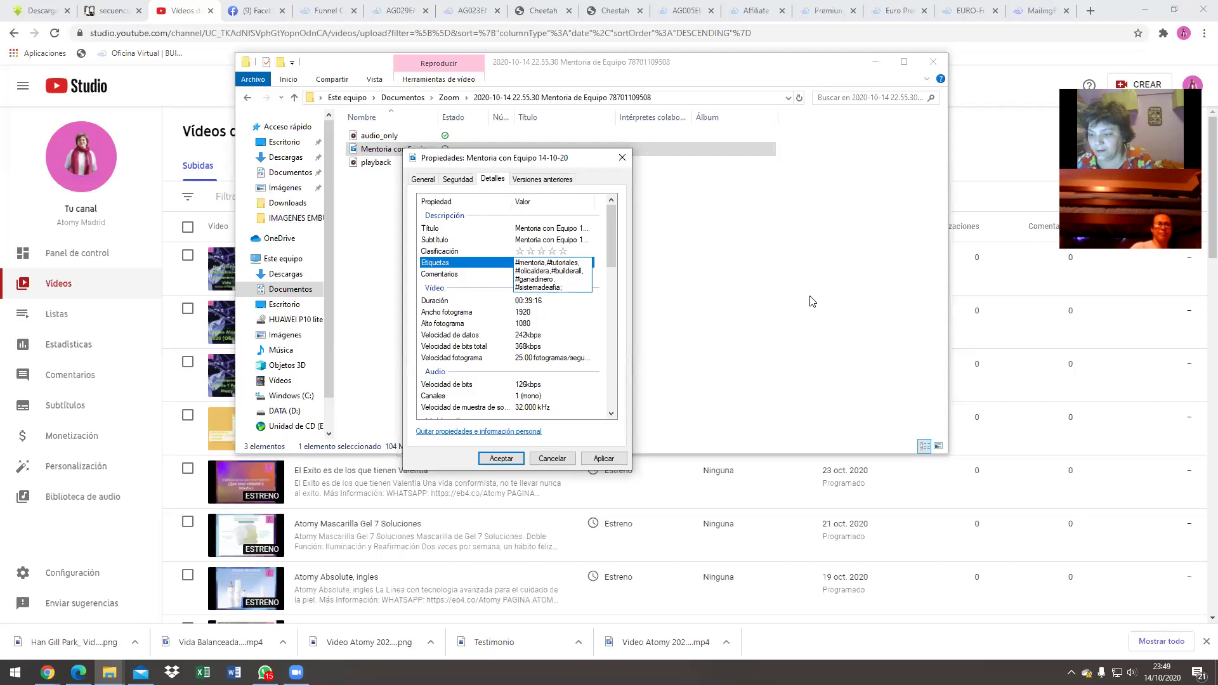
key(BackSpace)
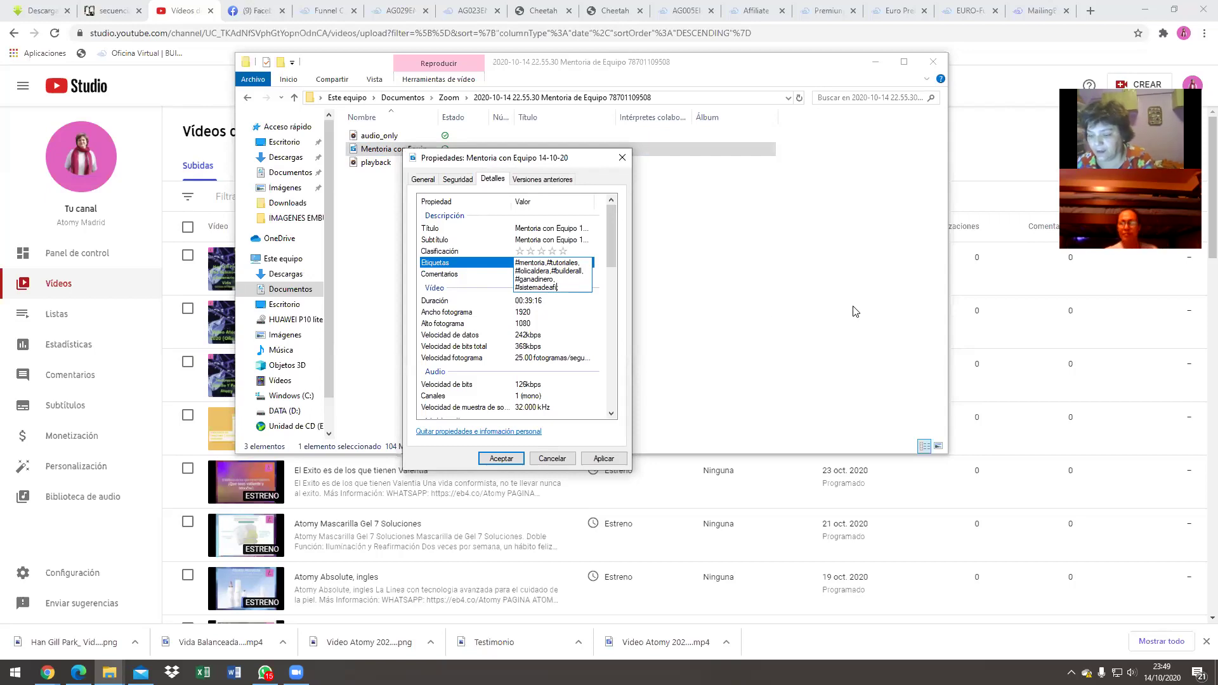
key(BackSpace)
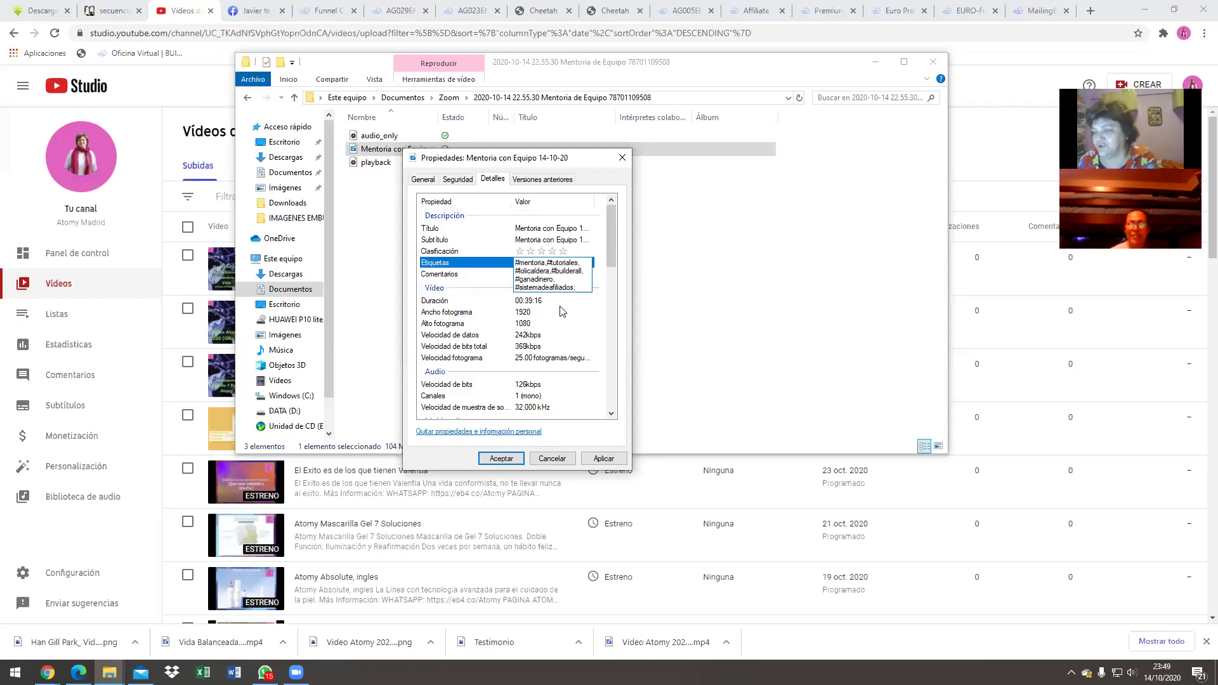
text(;)
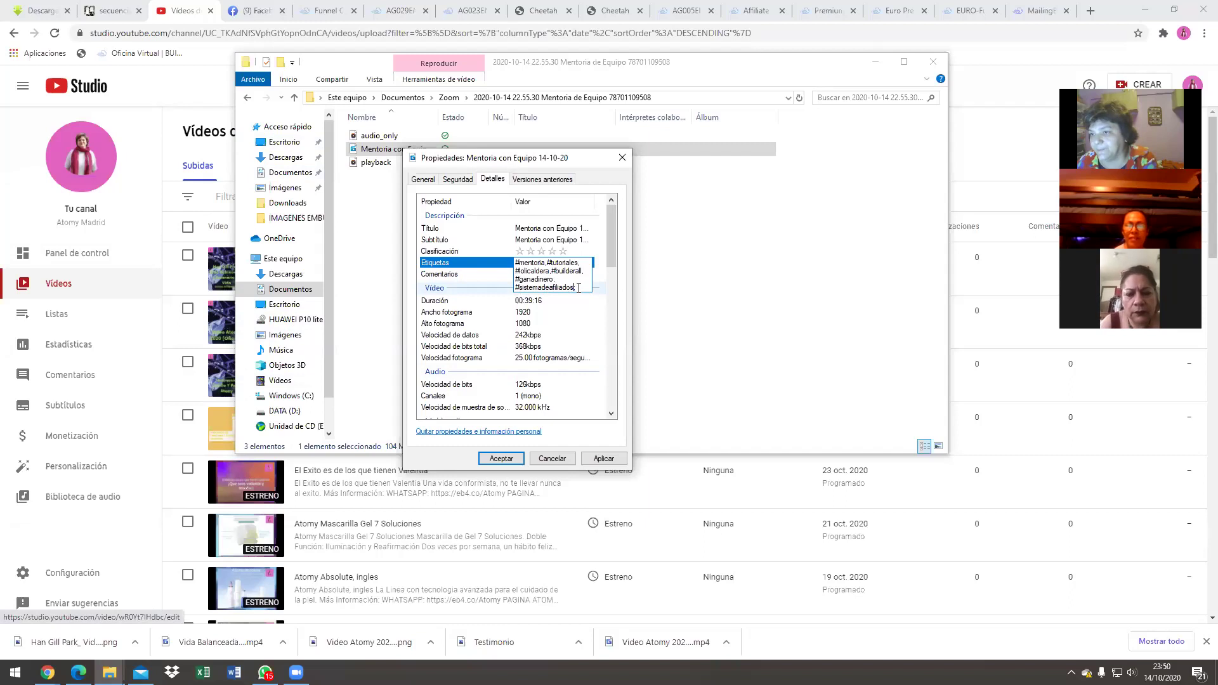
- Add a final tag made of #emprendecon followed by the channel owner's name to the video's tags
text(;)
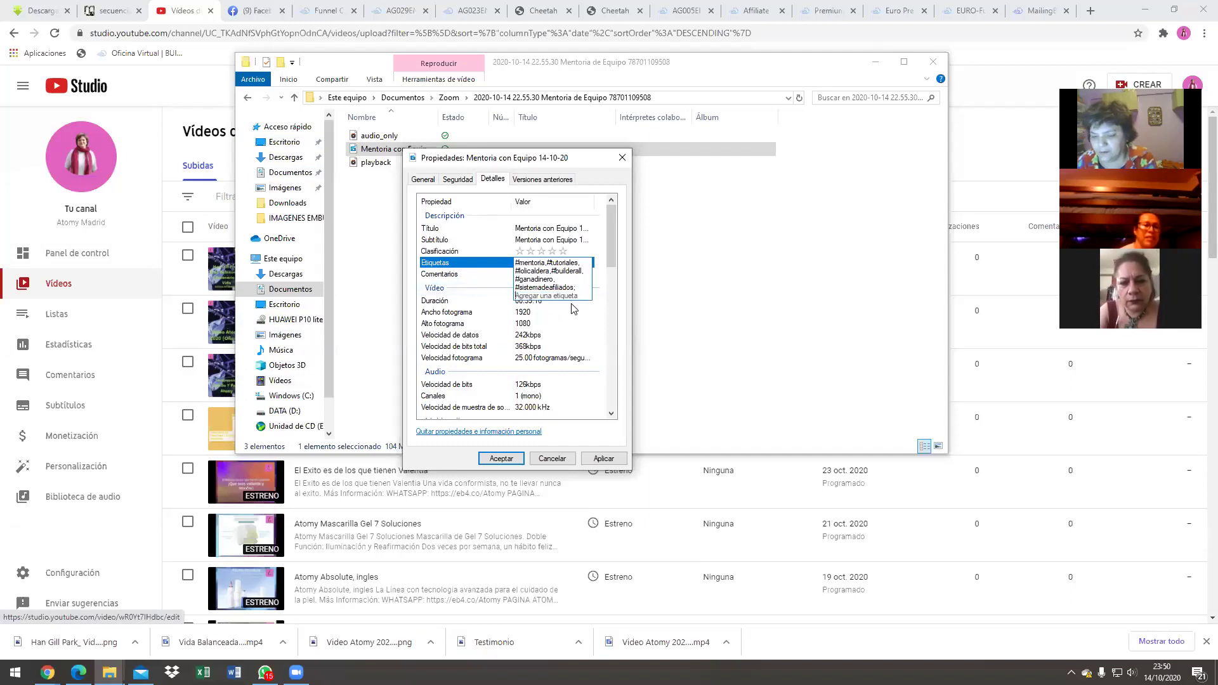
text(#empr)
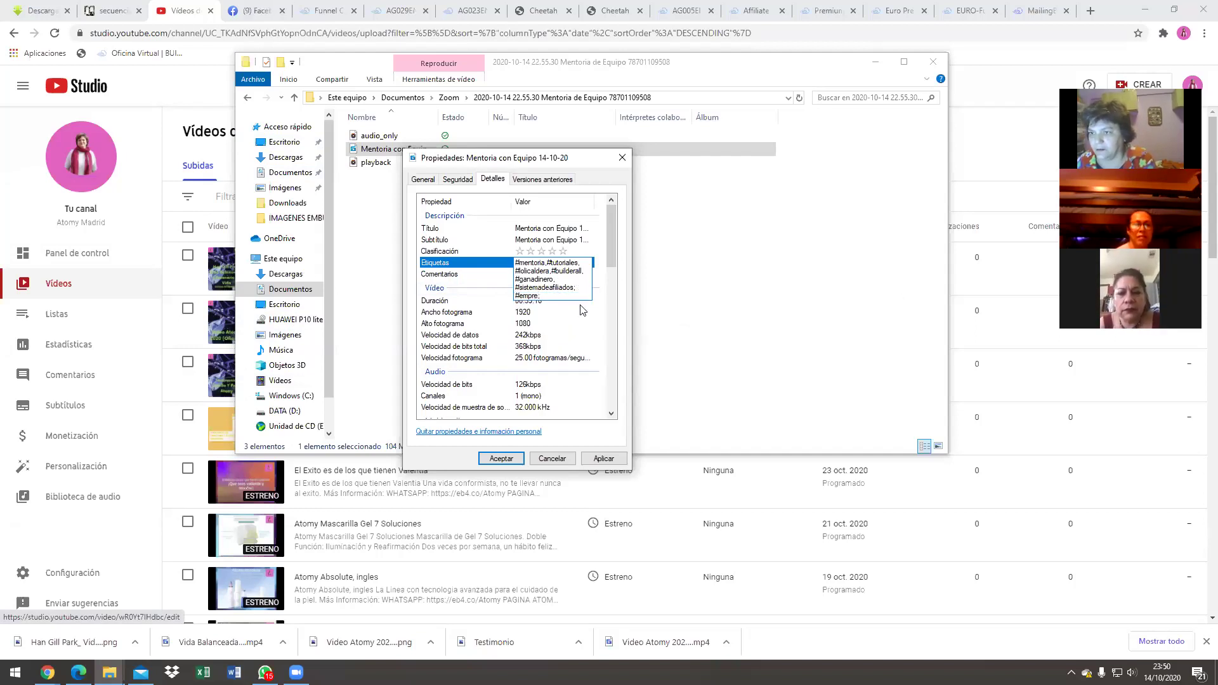
text(endeco)
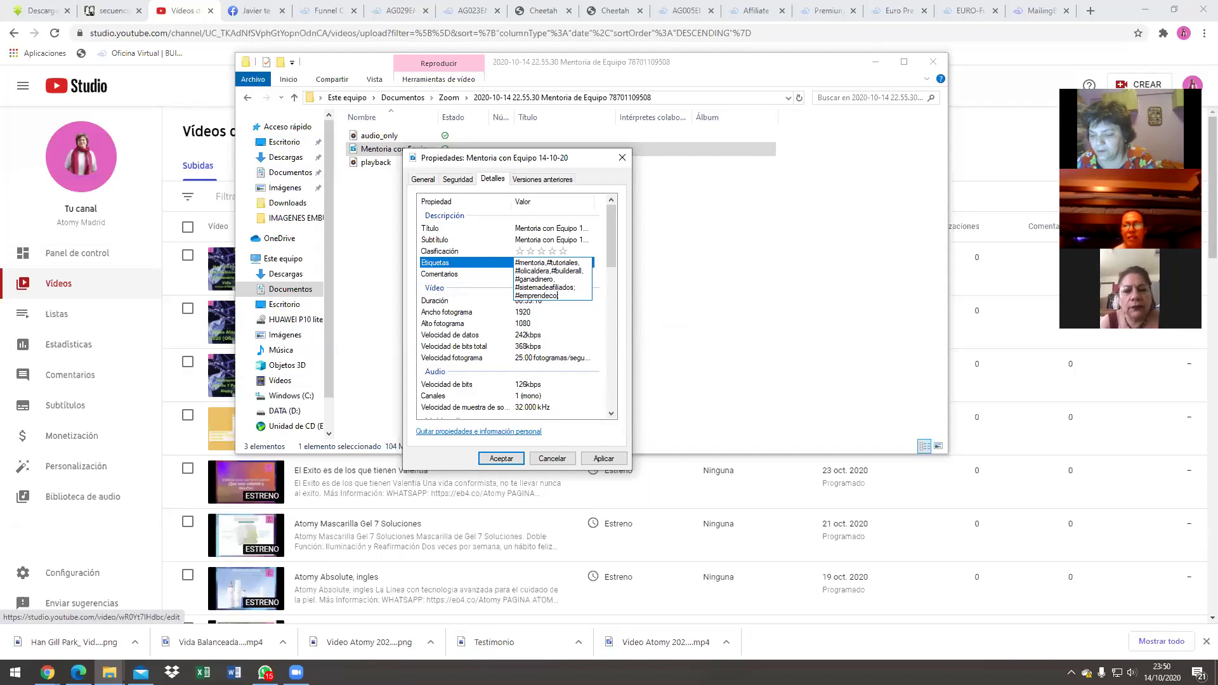
text(nlolical)
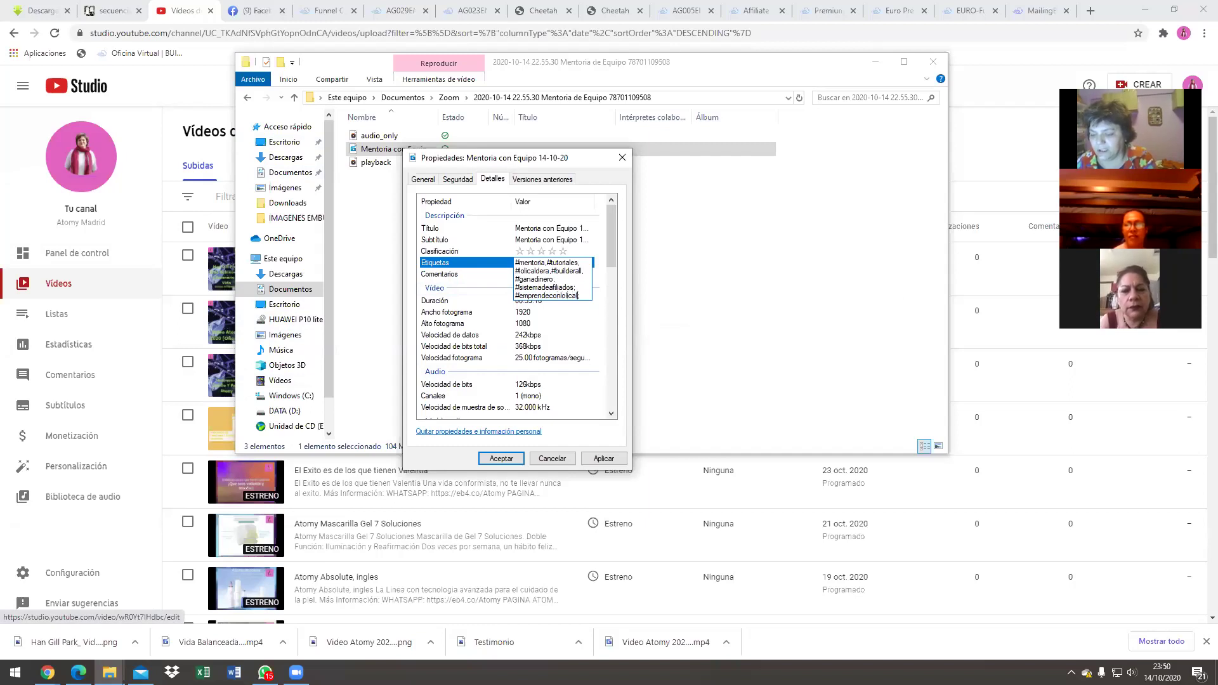
text(dera)
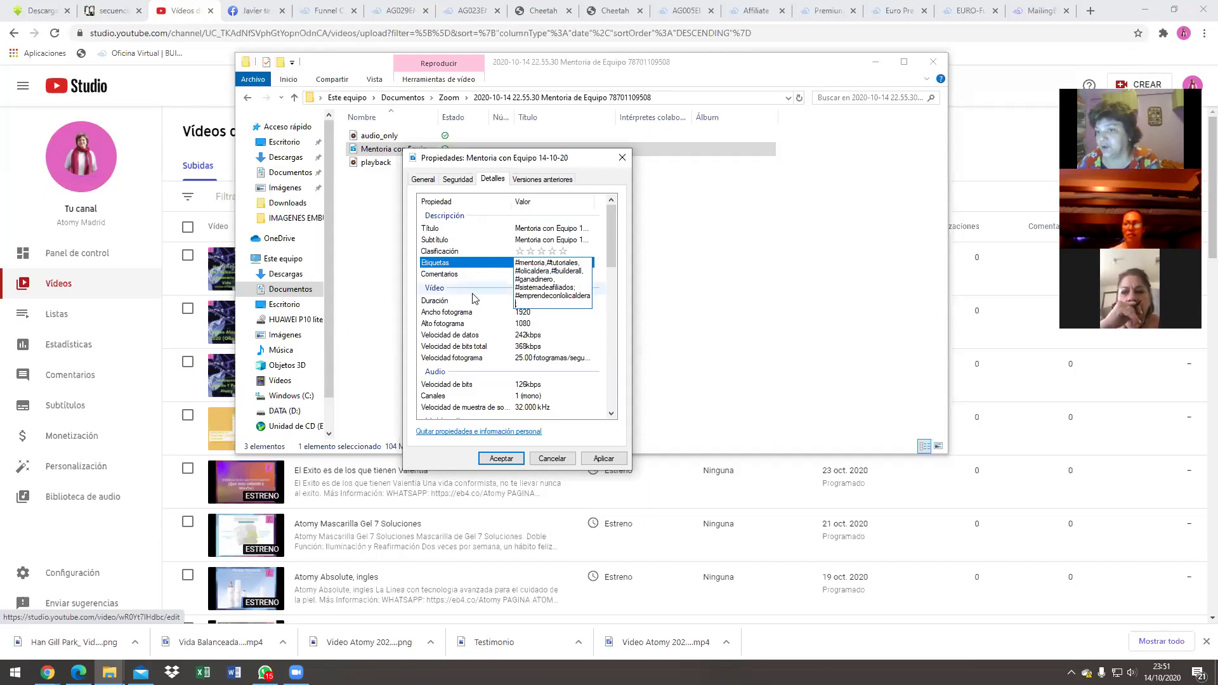
scroll(471, 343, down, 2)
scroll(472, 342, up, 2)
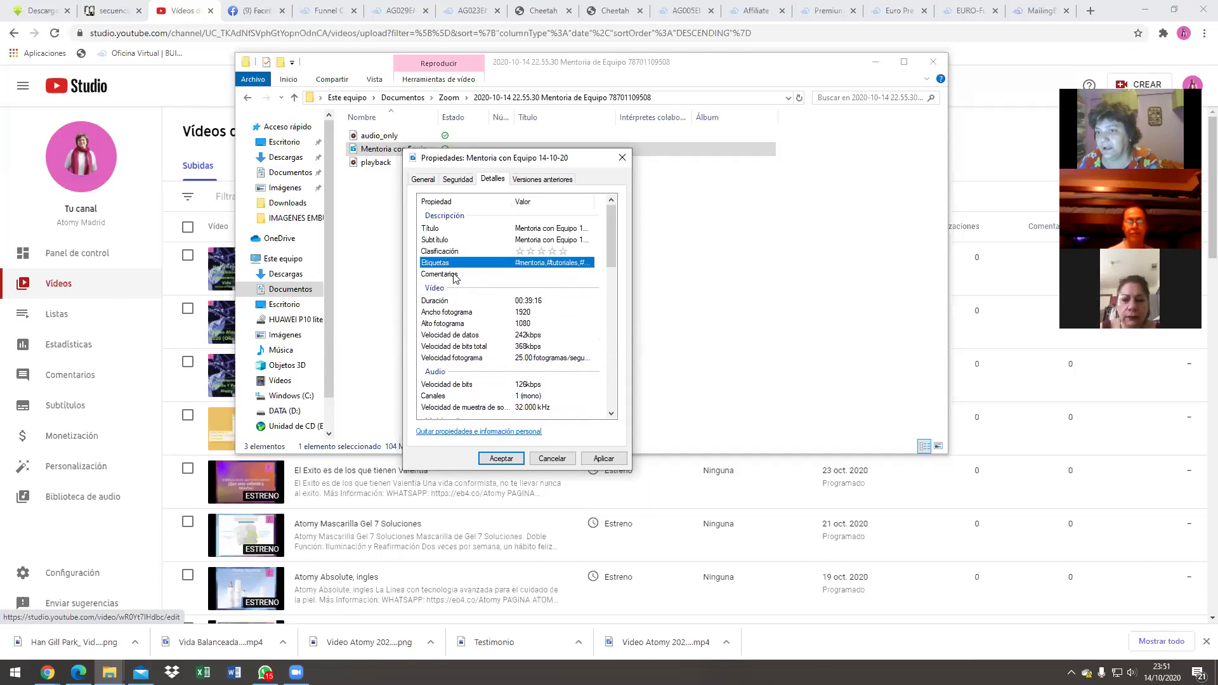
- Paste "Mentoria con Equipo 14-10-20" as the video's comments
click(524, 276)
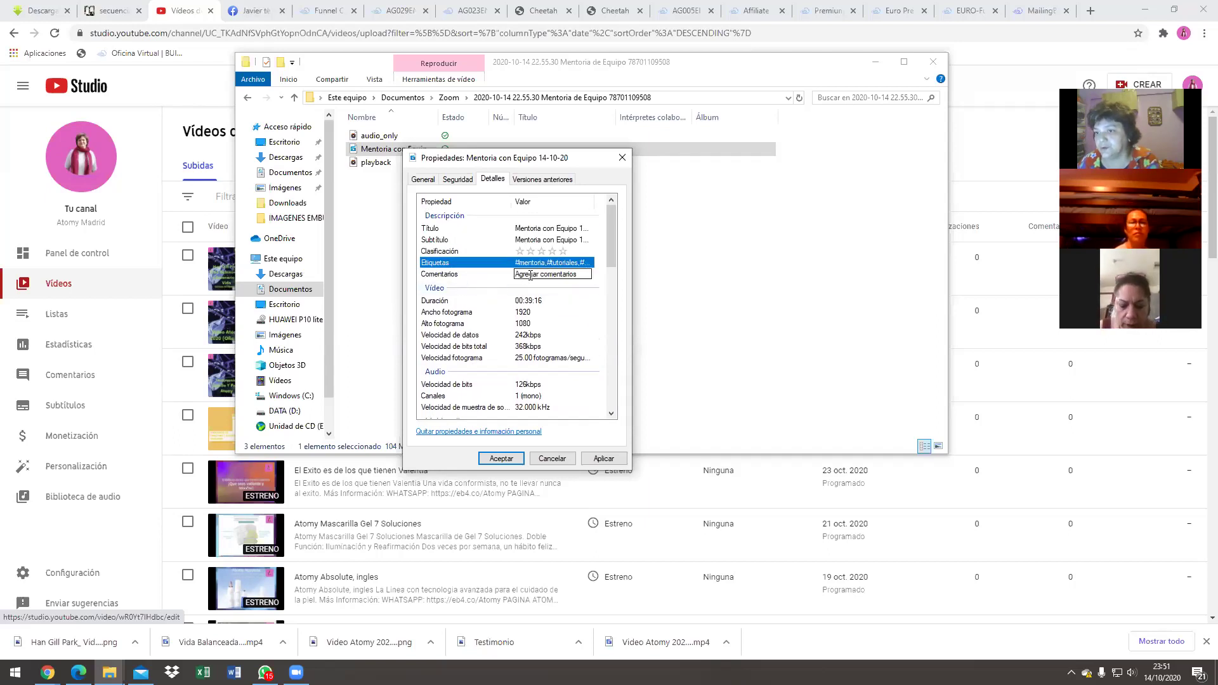
click(530, 276)
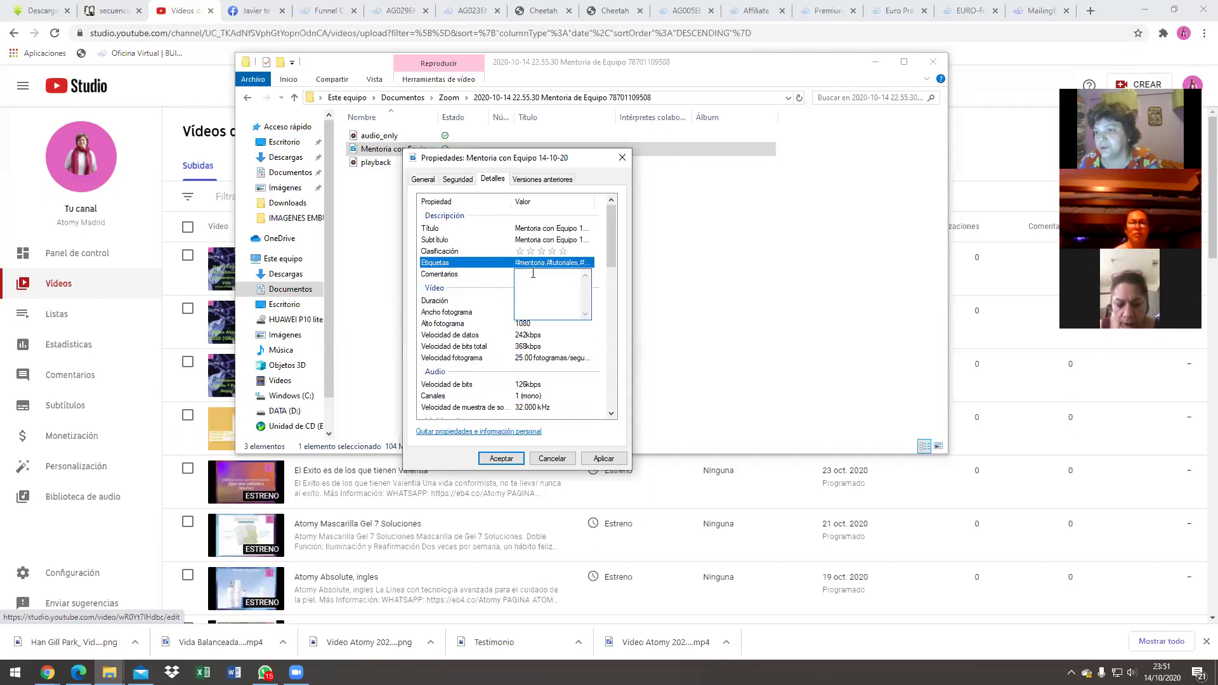
right_click(524, 279)
click(560, 329)
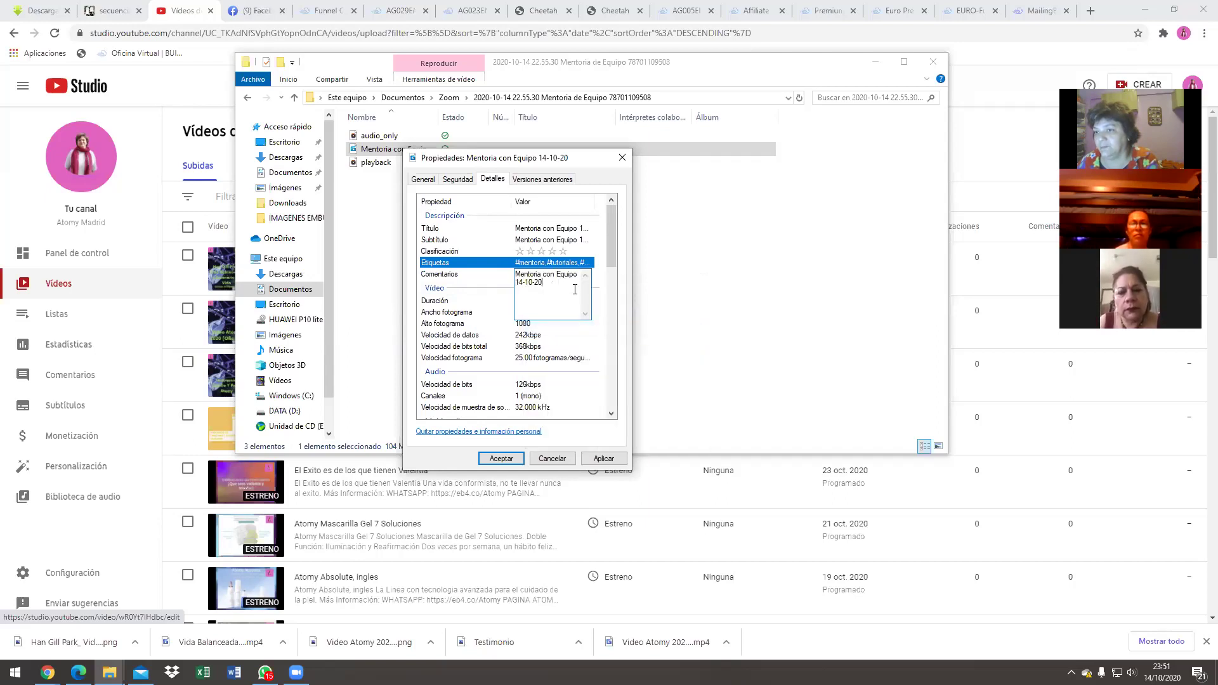
click(601, 461)
- Enter the channel owner's name as the video's director, then apply the metadata changes and close the file properties
scroll(578, 269, down, 2)
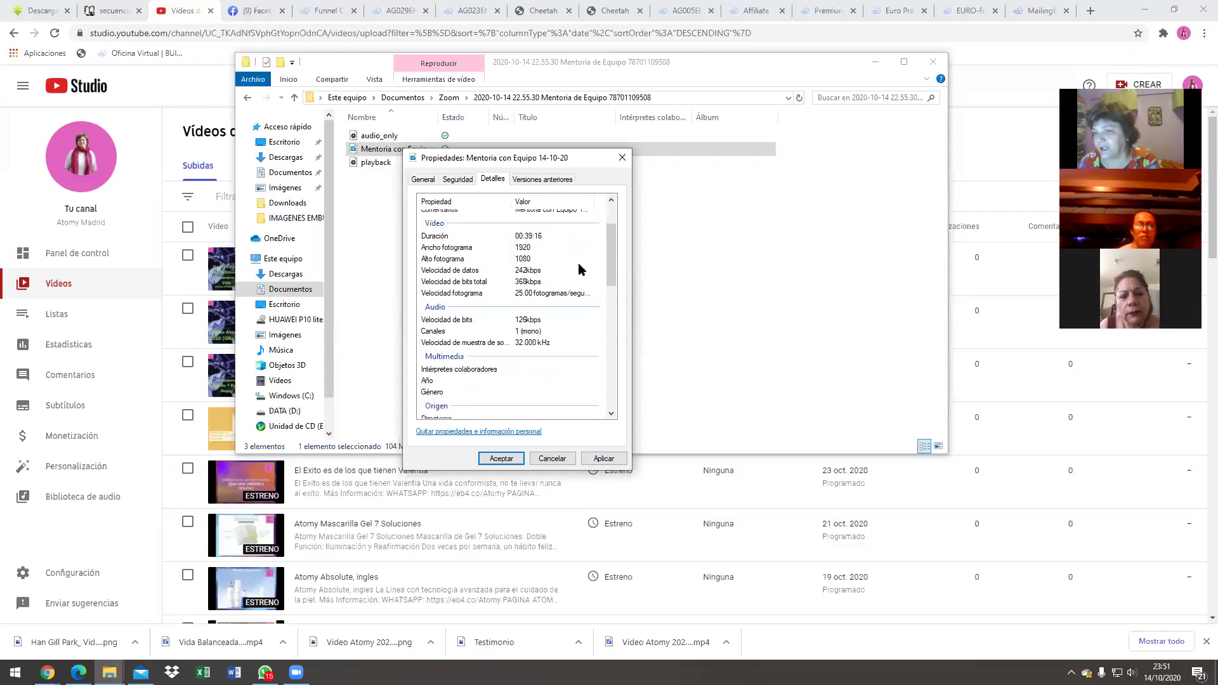
scroll(507, 320, down, 1)
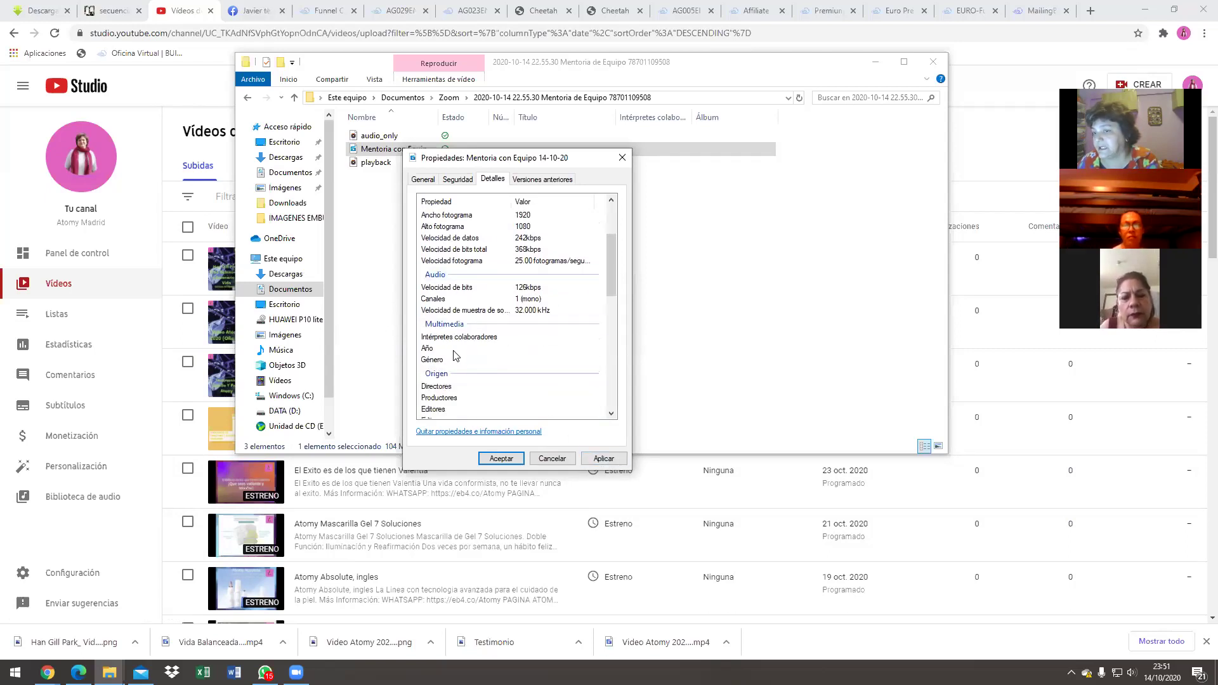
scroll(489, 339, down, 1)
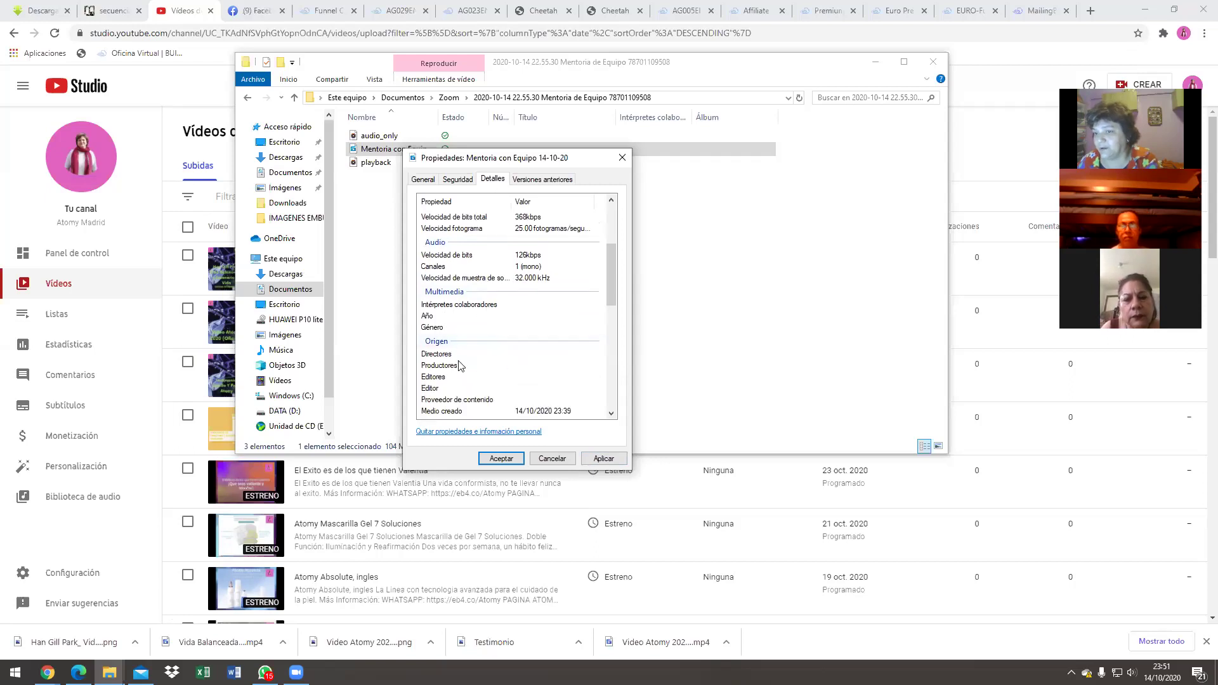
click(549, 353)
text(loli caldera;)
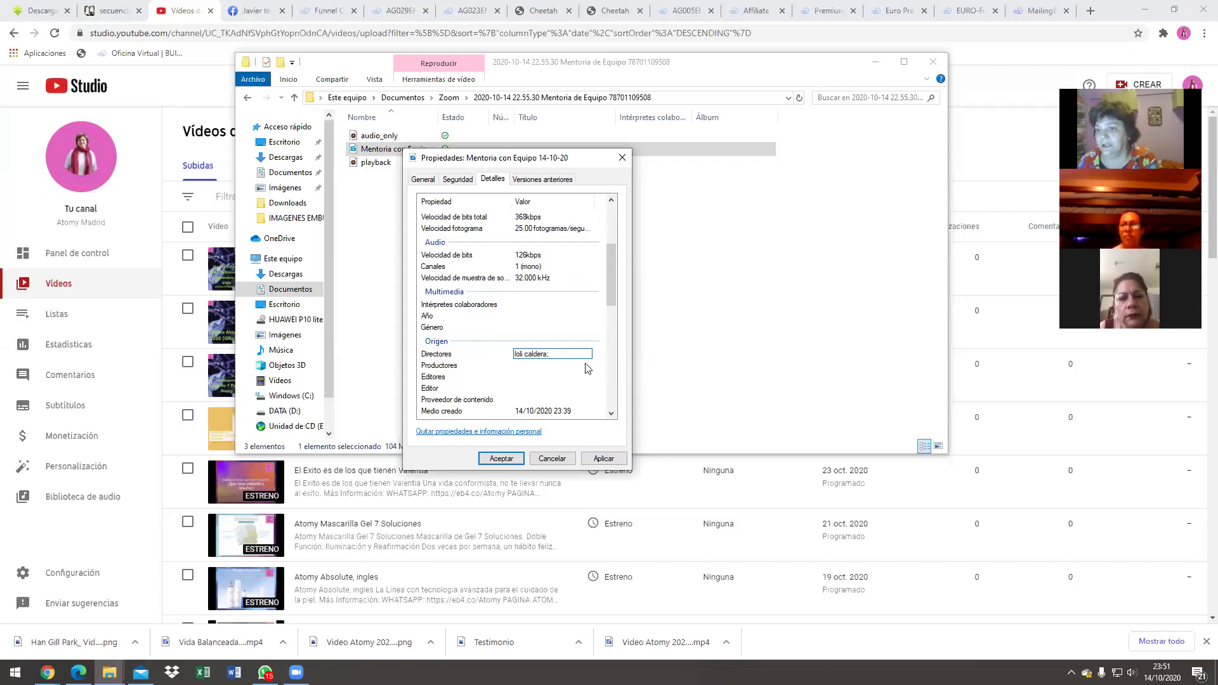
scroll(514, 365, down, 5)
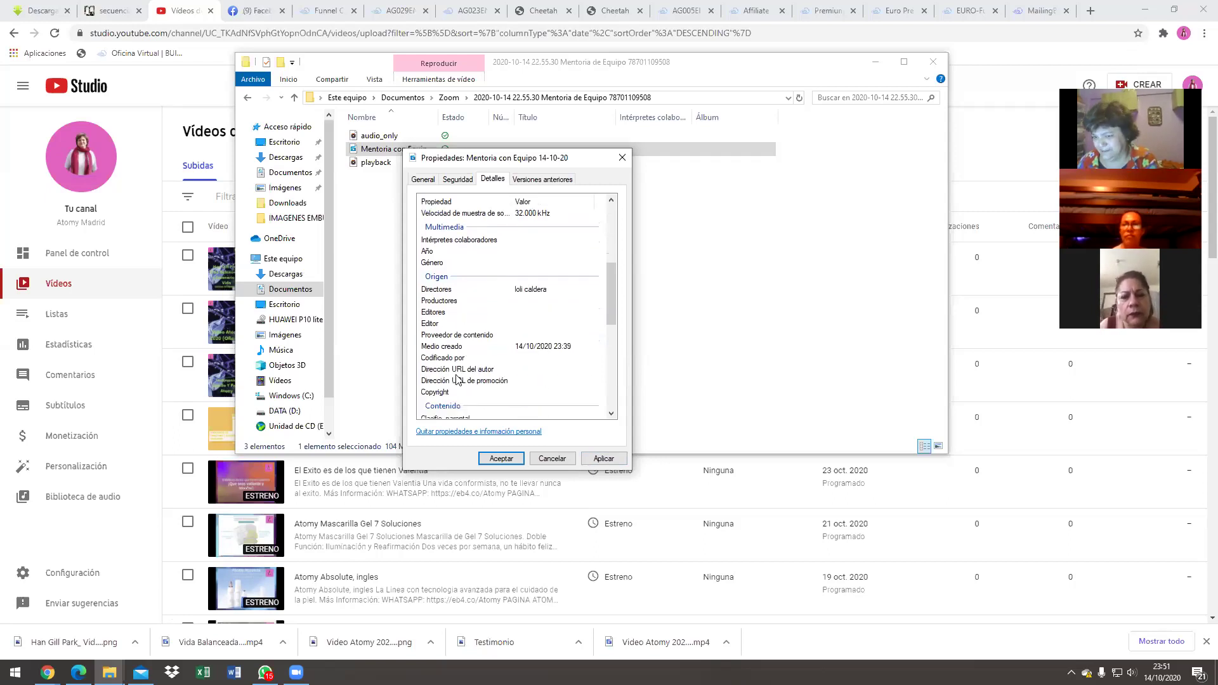
click(603, 459)
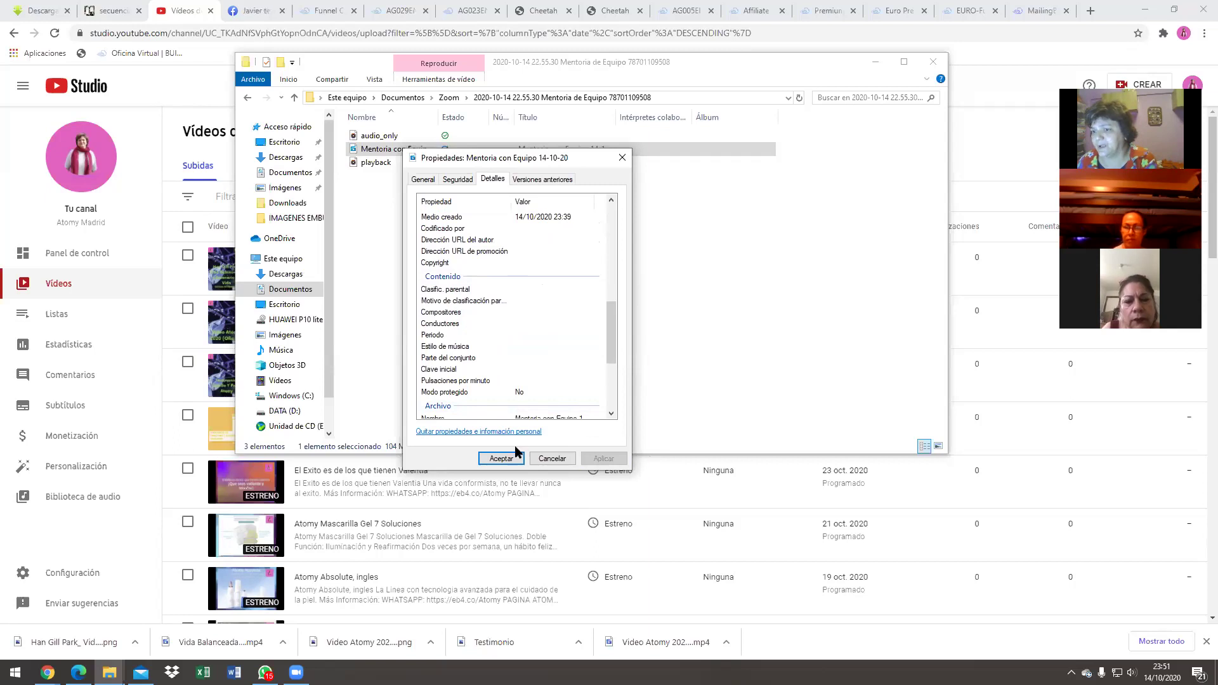
click(500, 458)
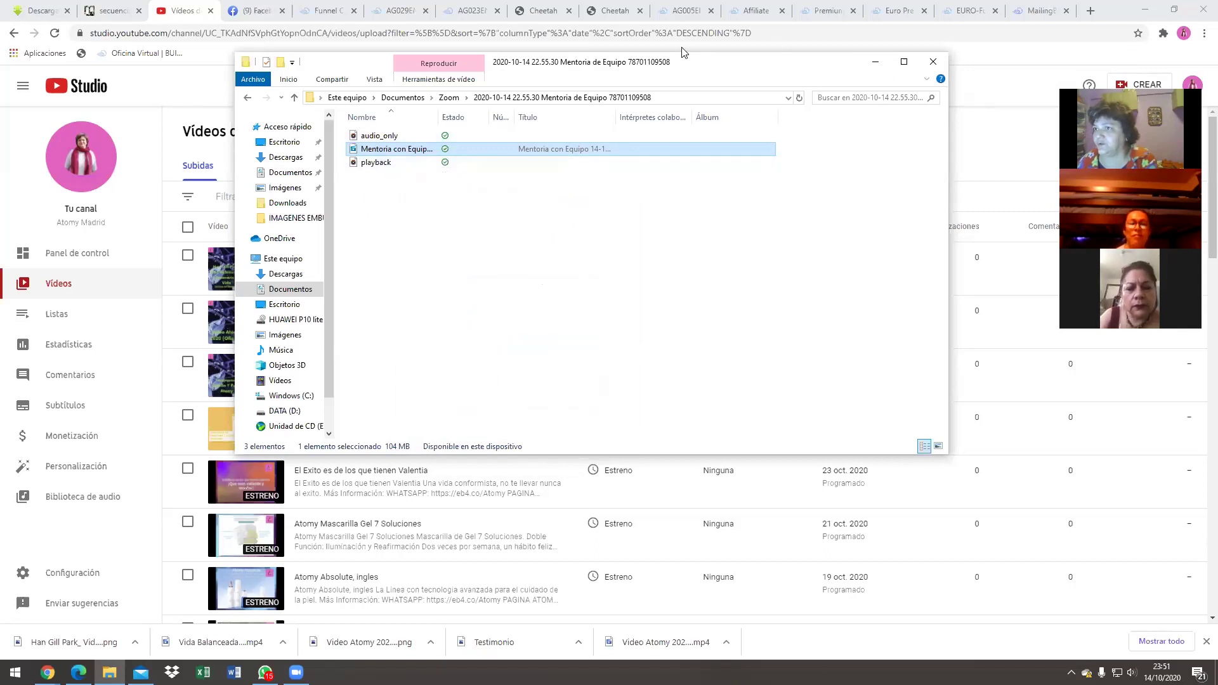
- Close the recording's folder window and open YouTube in a new browser tab
click(1057, 27)
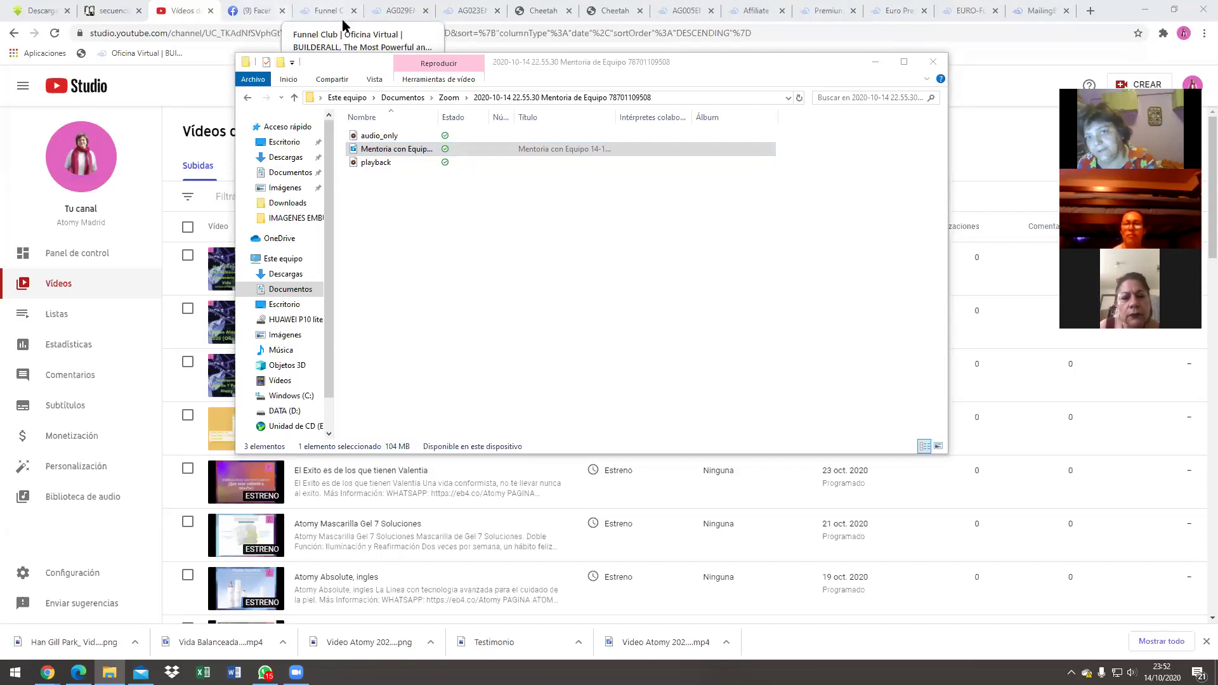
click(932, 62)
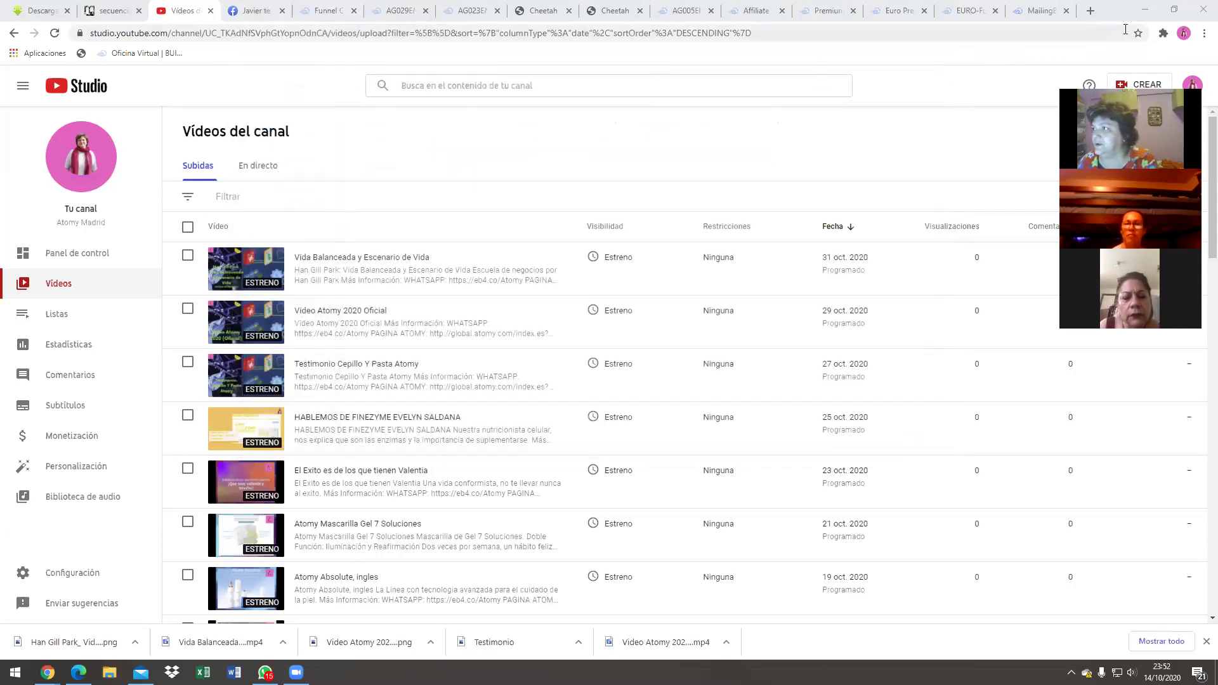
click(1090, 11)
click(500, 334)
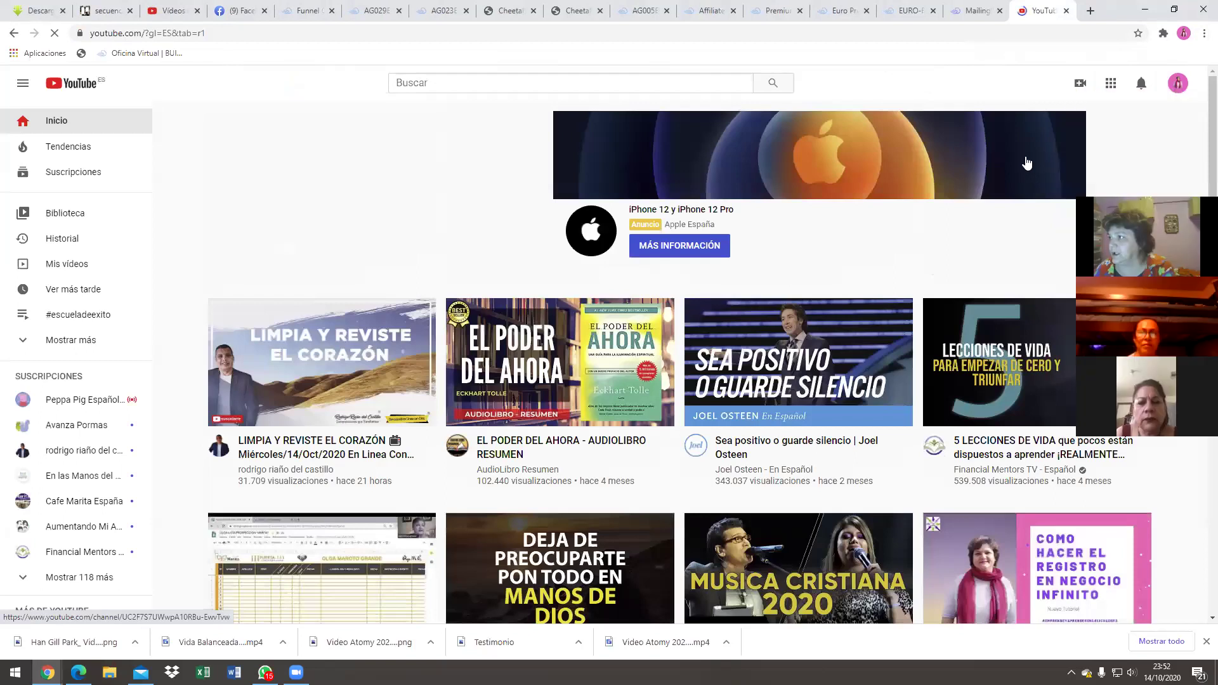
- Switch the YouTube account from Atomy Madrid to the channel under the owner's own name with 118 subscribers
click(1178, 84)
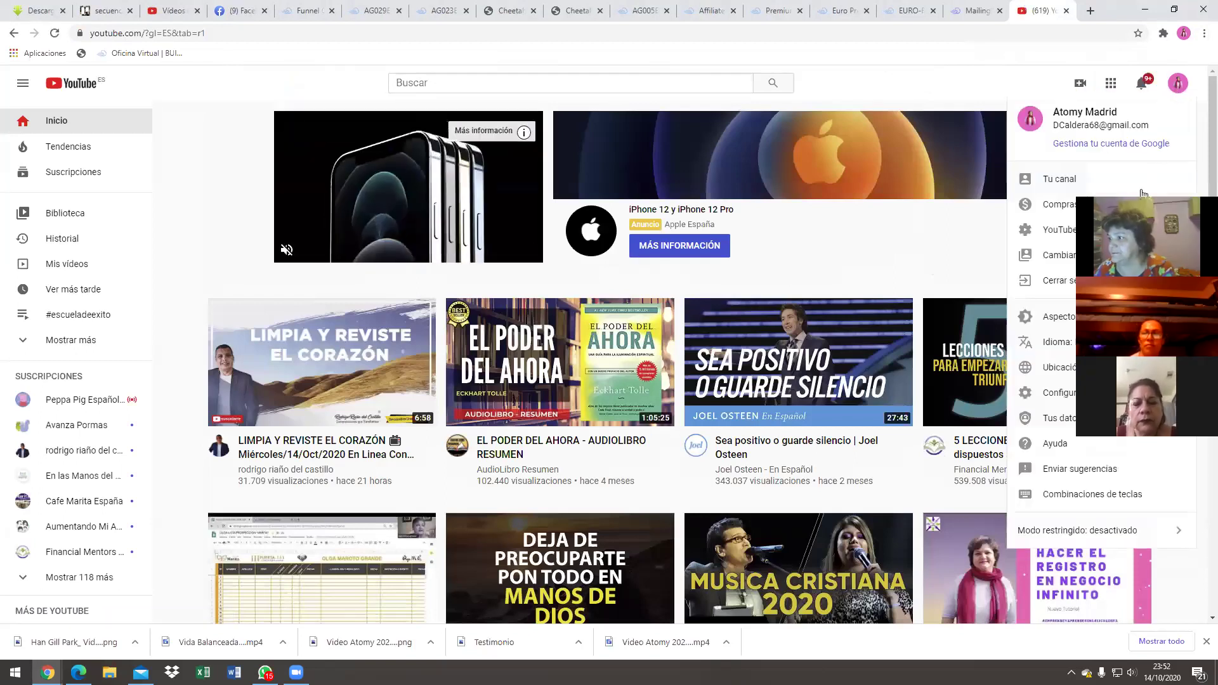
click(1087, 262)
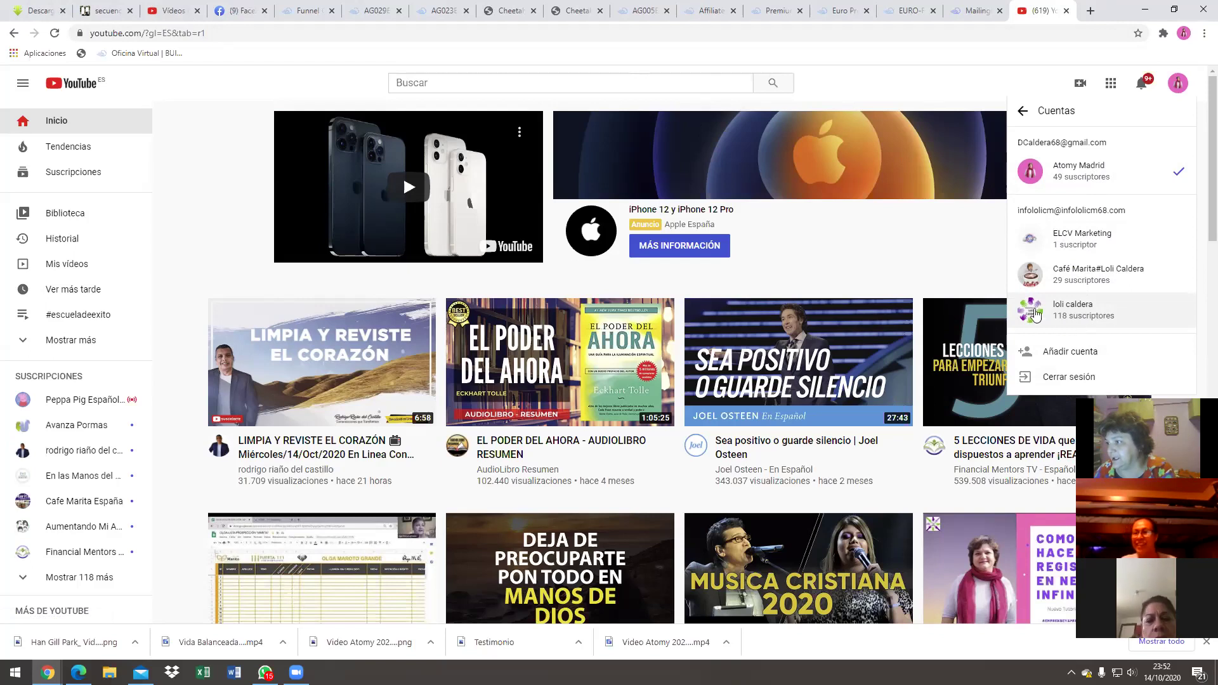
click(1081, 312)
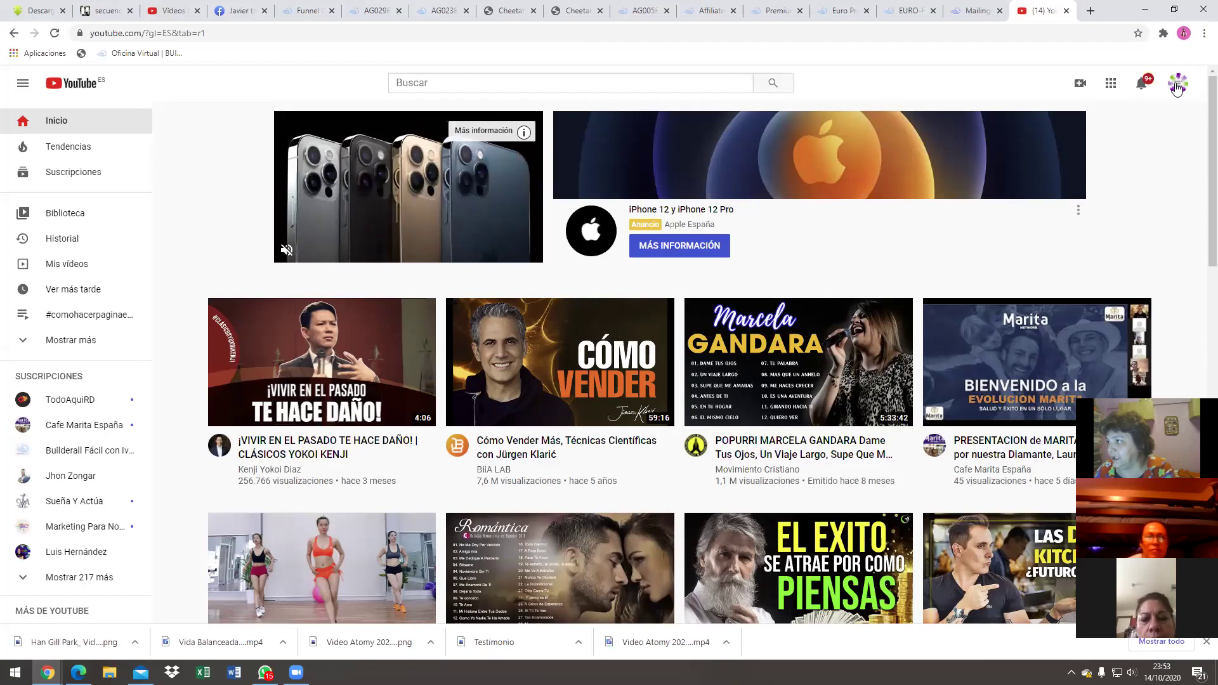
- Open the owner's personal YouTube channel and look through its list of uploaded and scheduled premiere videos
click(1175, 87)
click(1063, 184)
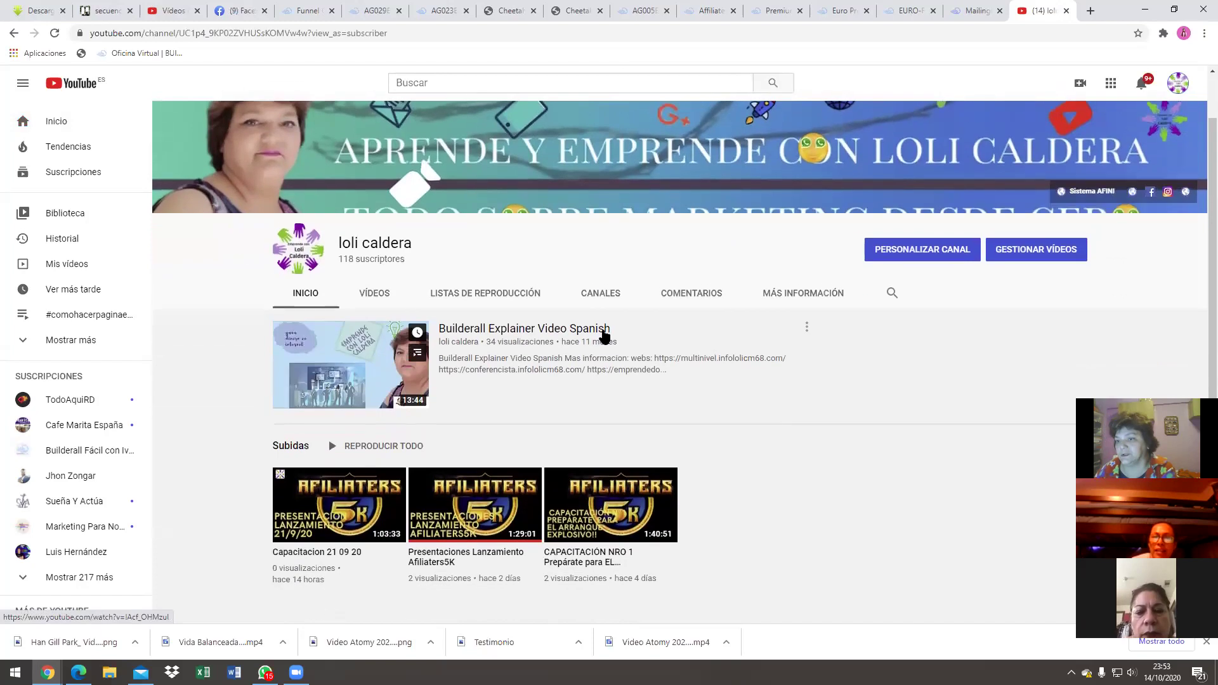
scroll(601, 355, down, 3)
click(298, 273)
scroll(528, 276, down, 3)
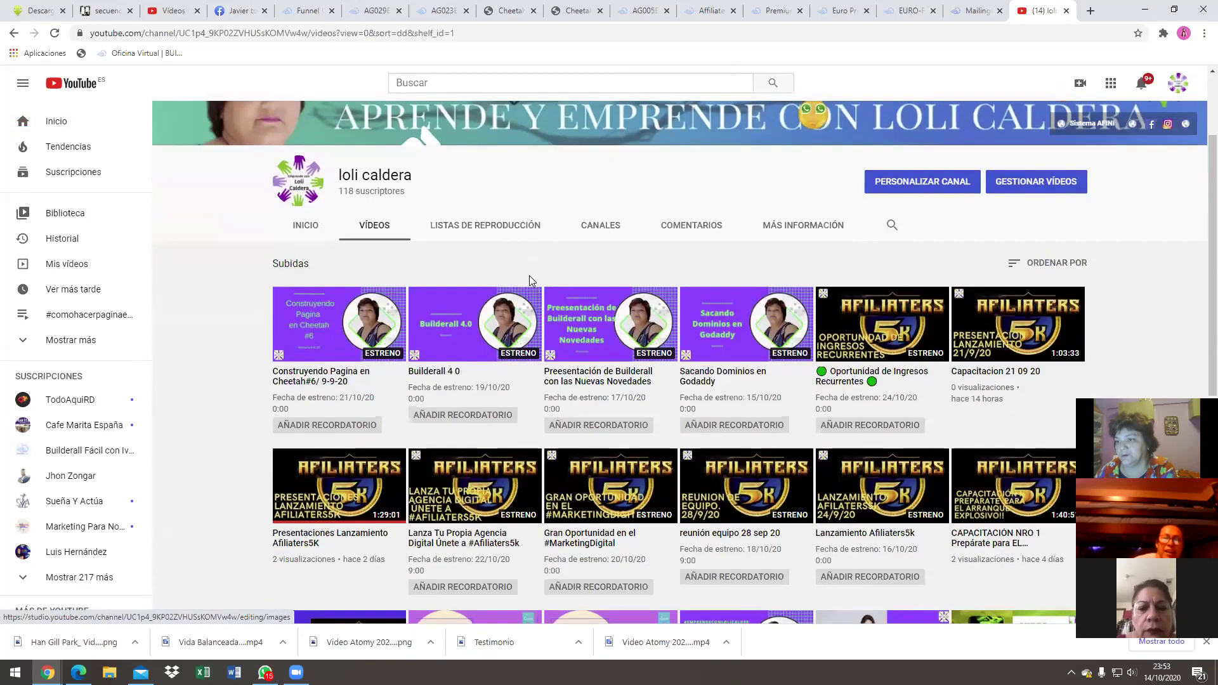
scroll(532, 292, down, 8)
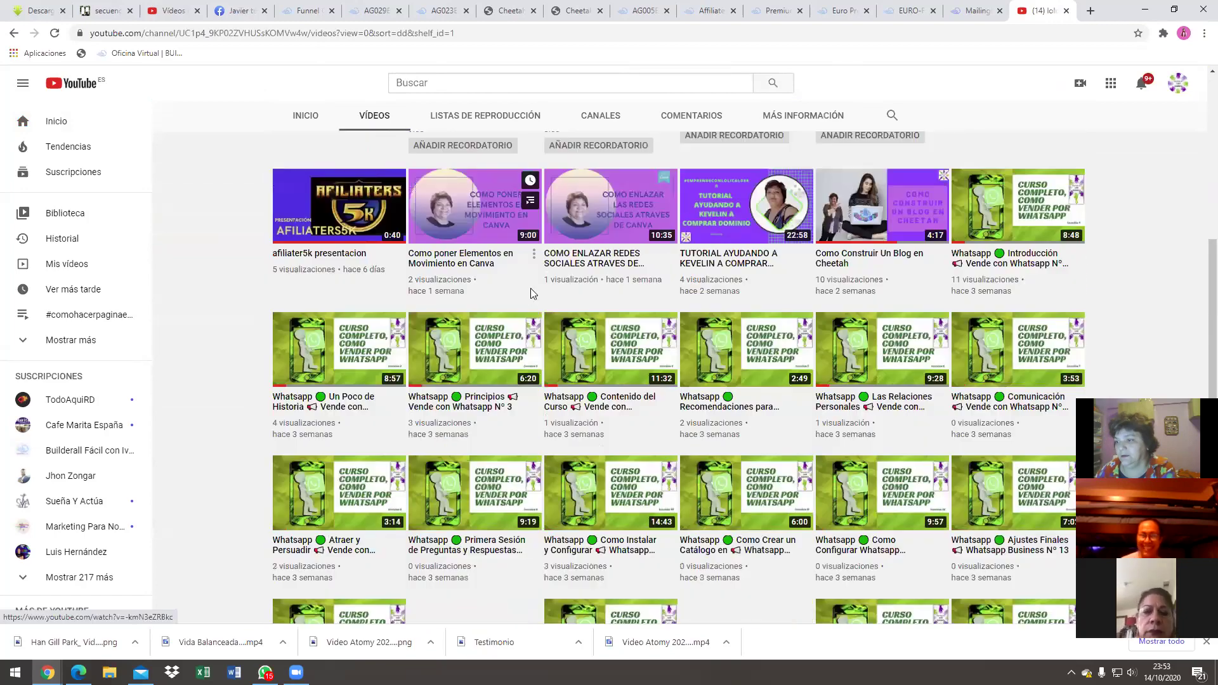
scroll(531, 294, down, 5)
scroll(532, 294, up, 3)
scroll(531, 294, up, 13)
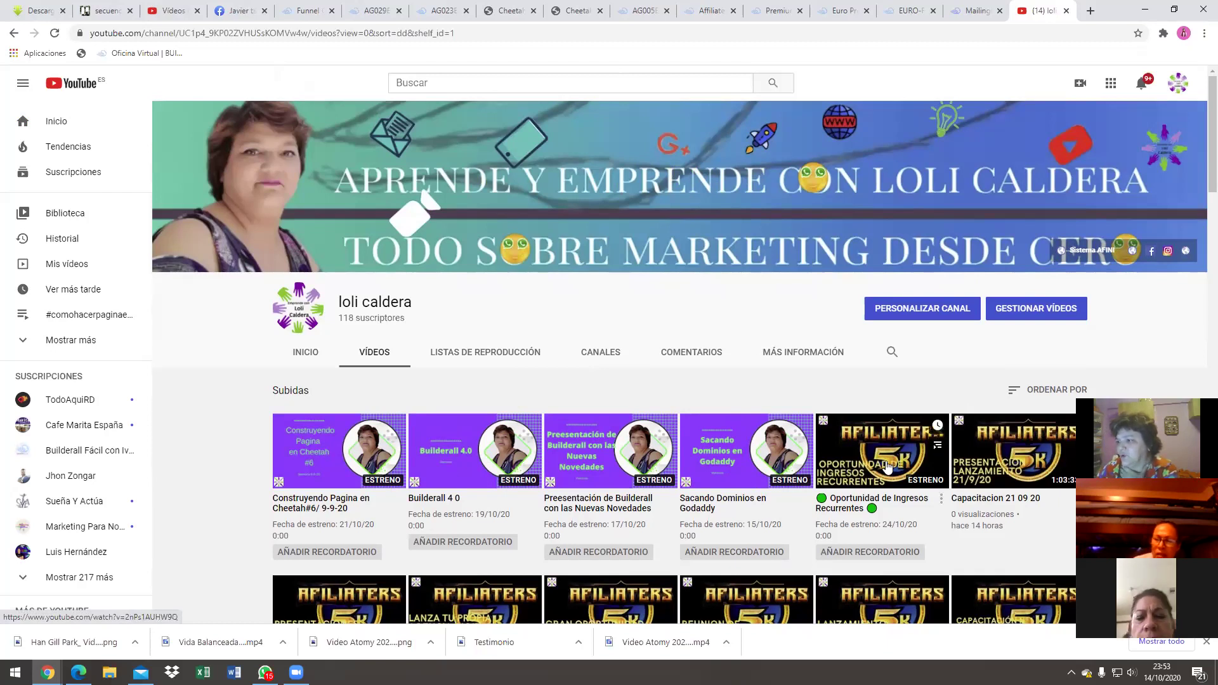
scroll(867, 458, down, 2)
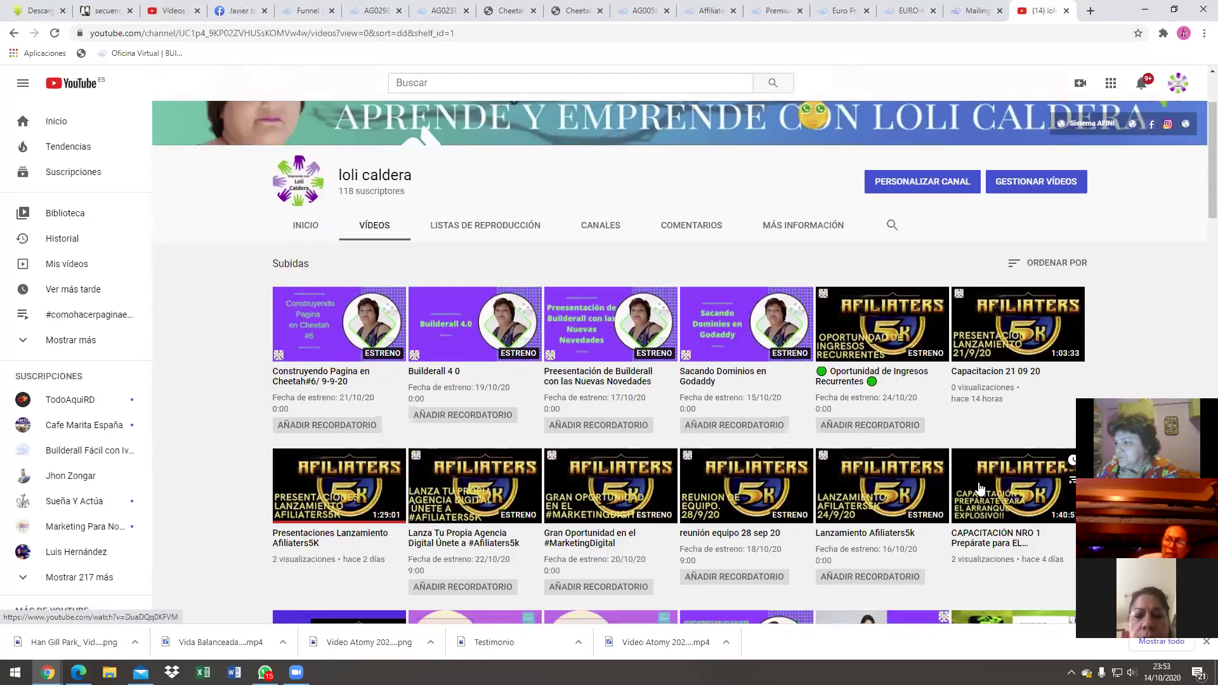
- Switch to Microsoft Edge and bring up the YouTube video "Oportunidad de Ingresos Recurrentes"
click(171, 14)
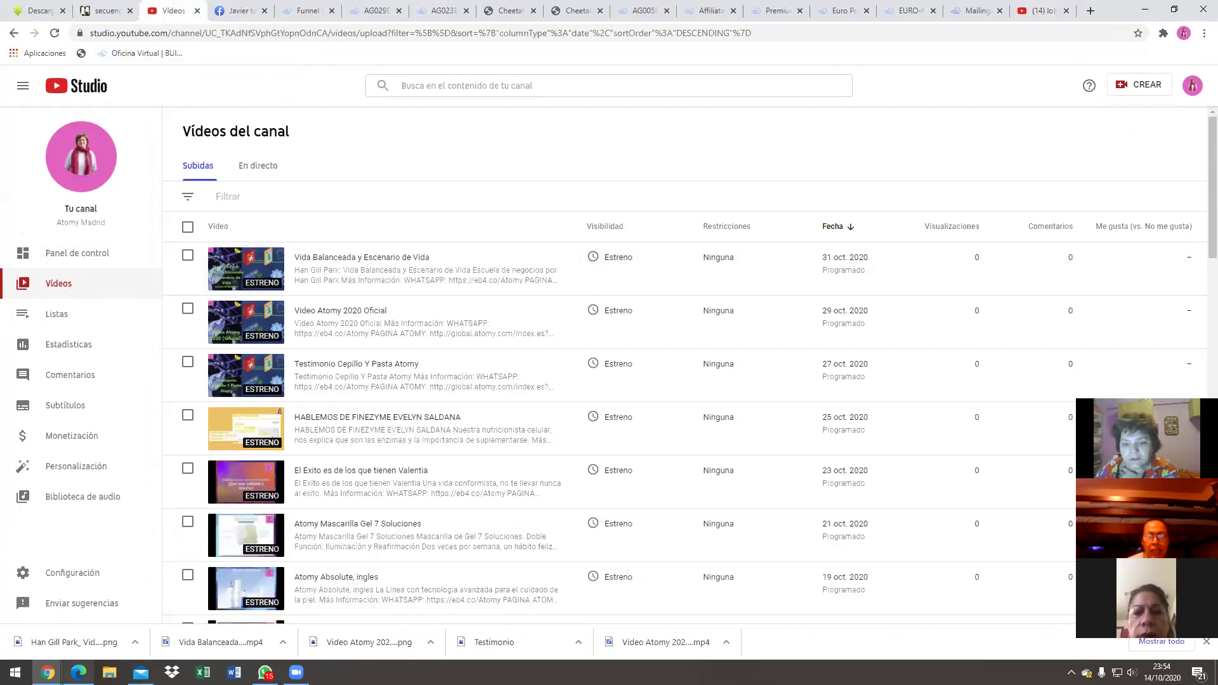
click(74, 610)
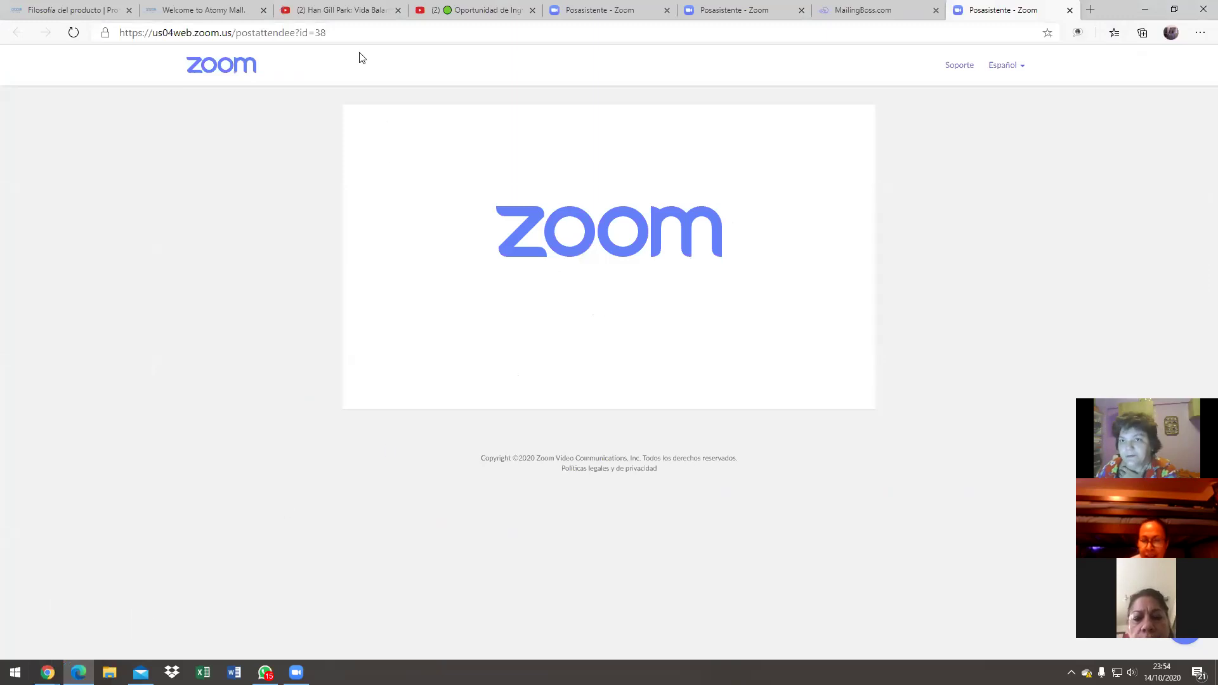
click(485, 10)
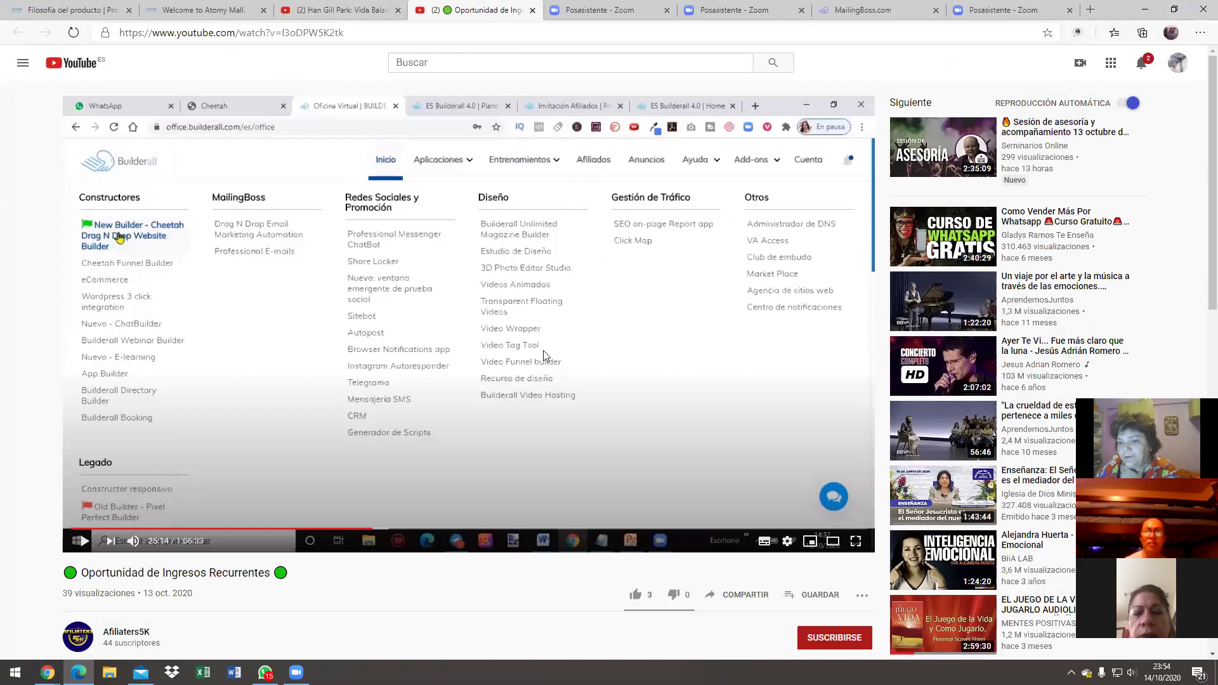
- Copy the share link of the "Oportunidad de Ingresos Recurrentes" video without a start time
scroll(488, 349, down, 3)
scroll(338, 346, up, 2)
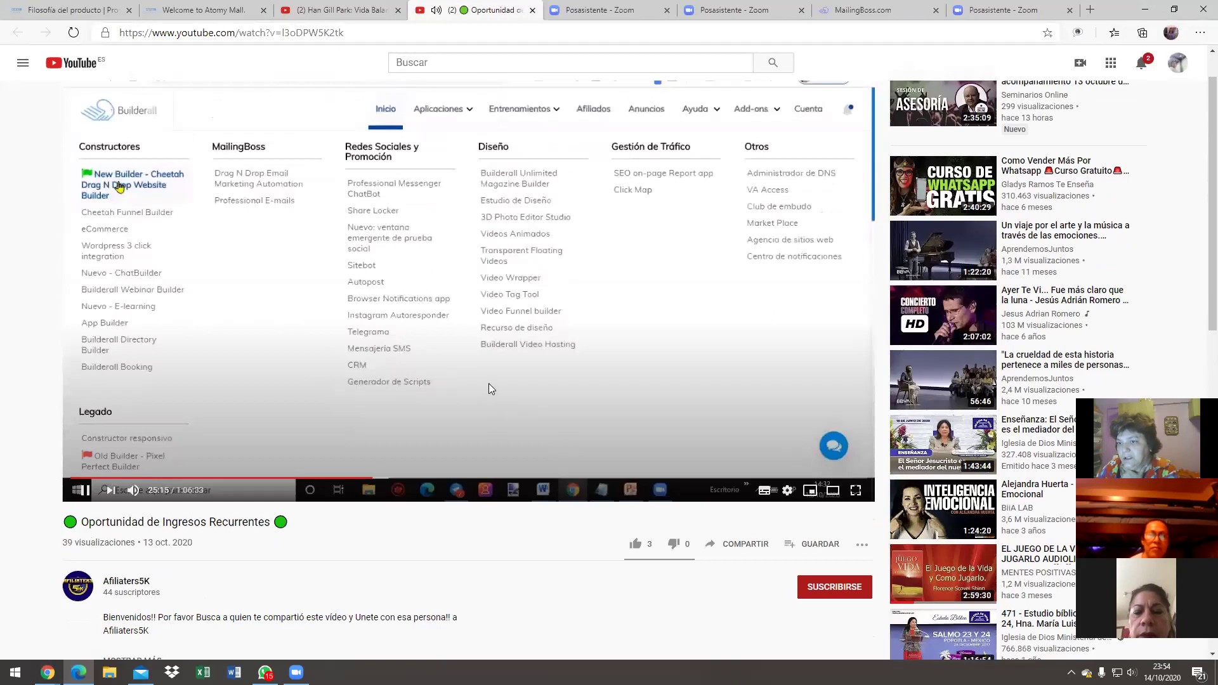
scroll(707, 350, down, 1)
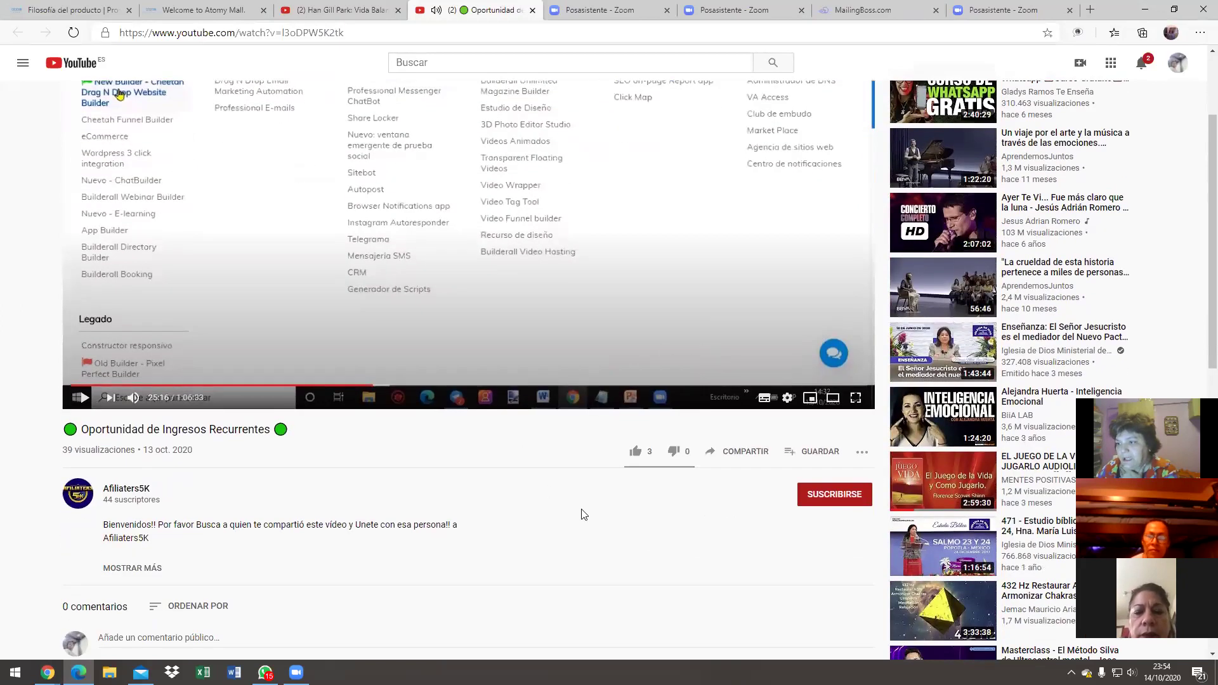
click(745, 452)
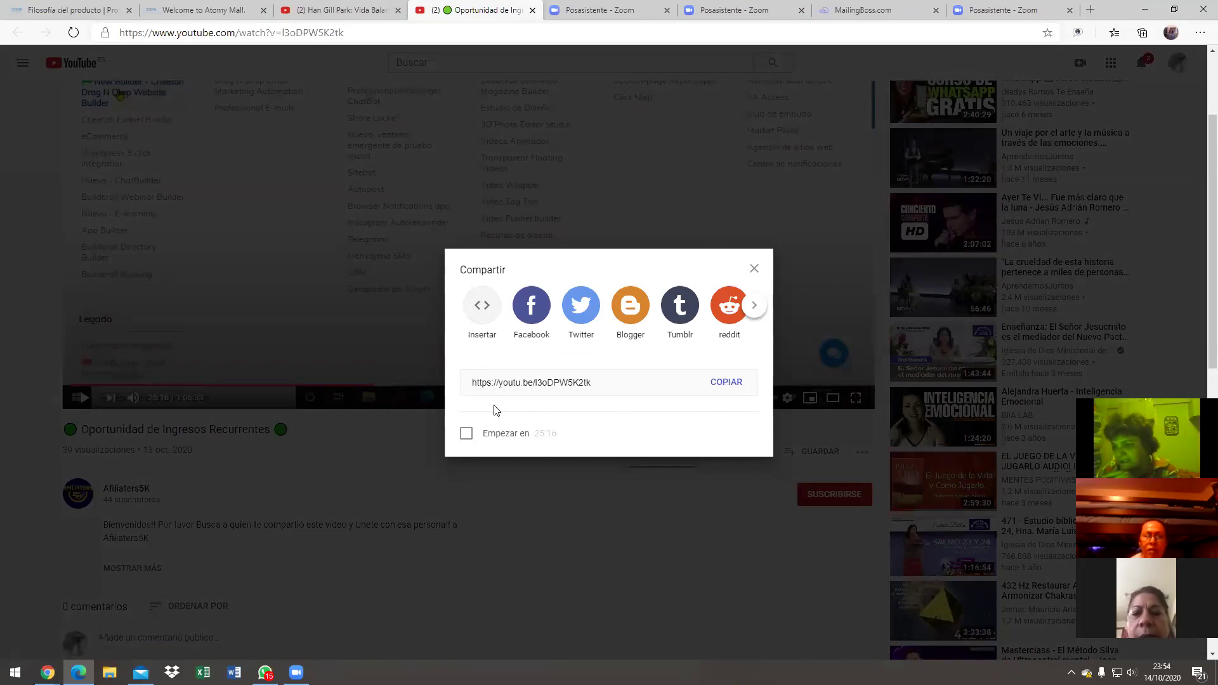
click(726, 383)
key(super+c)
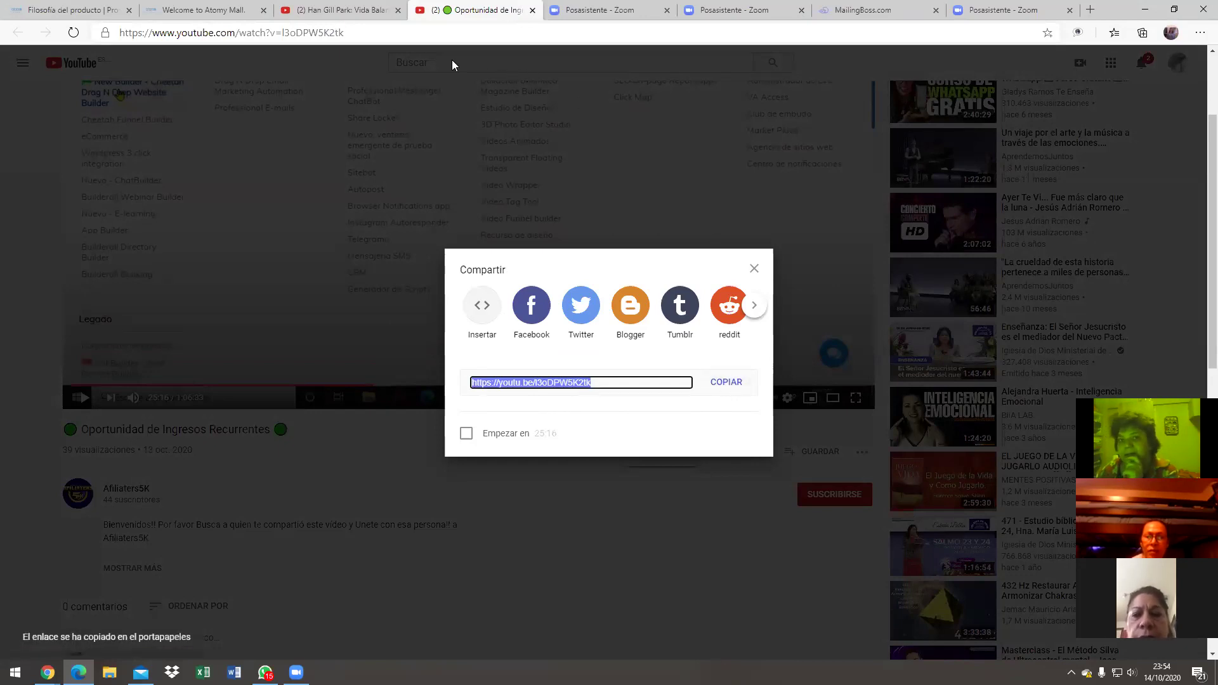
- Switch back to Chrome and bring up the savefrom.net video download page
click(48, 672)
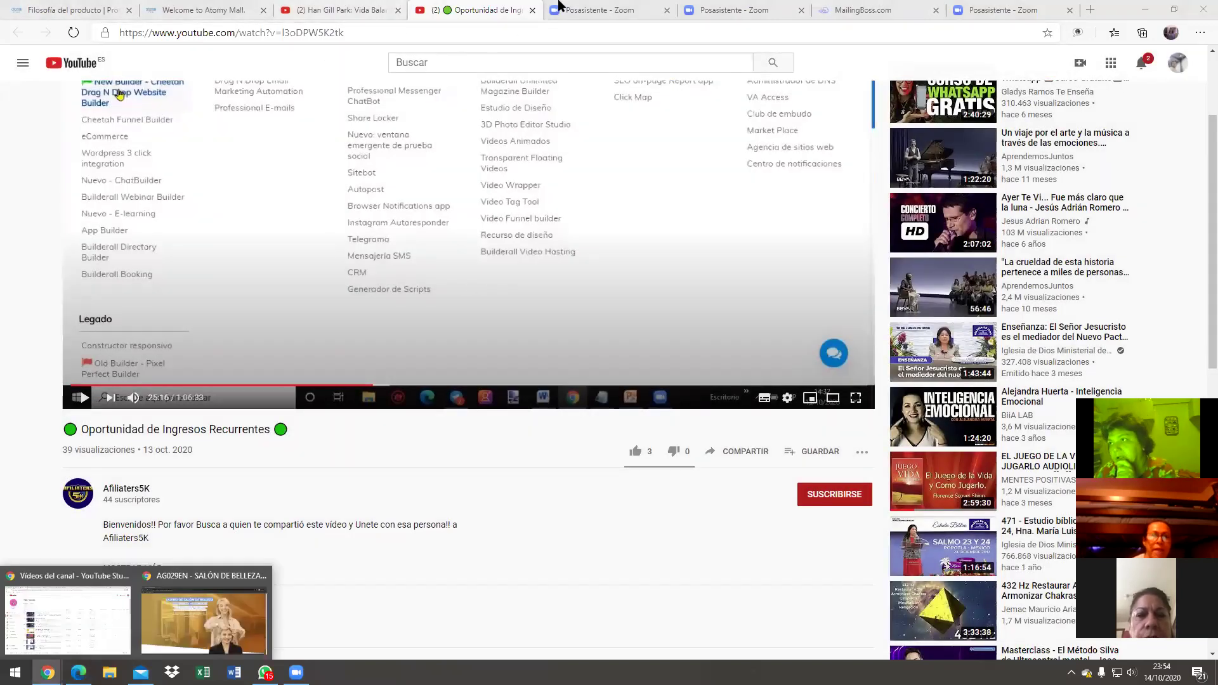
click(1090, 9)
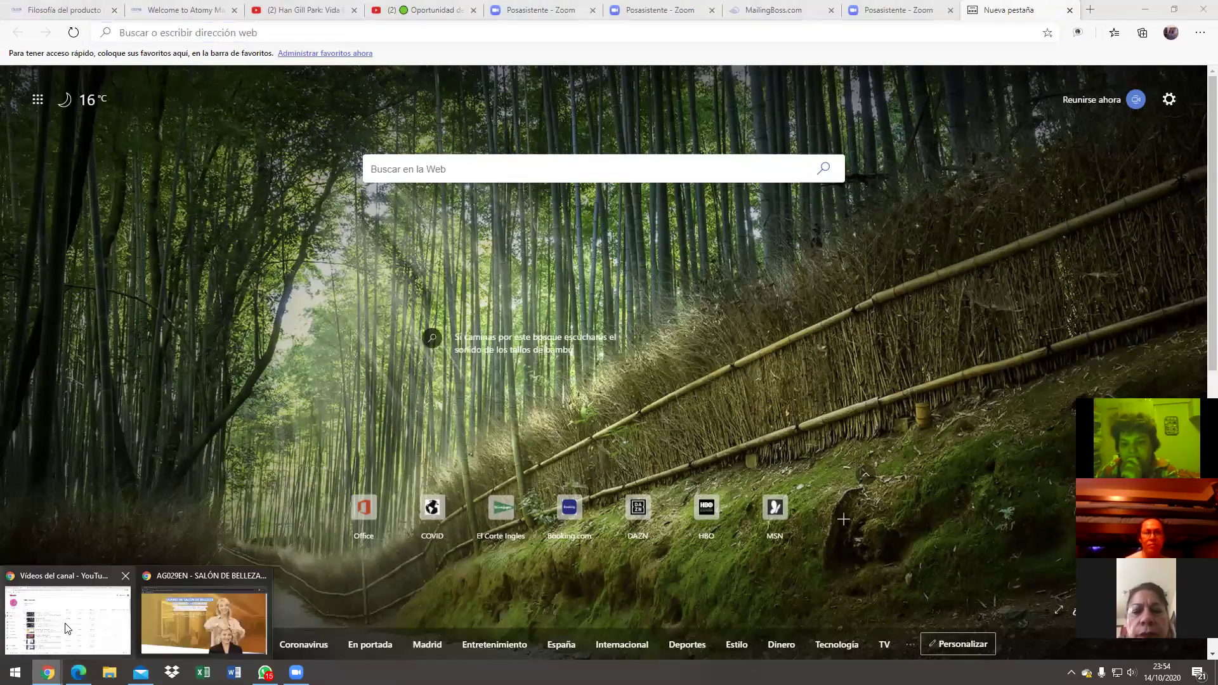
click(67, 627)
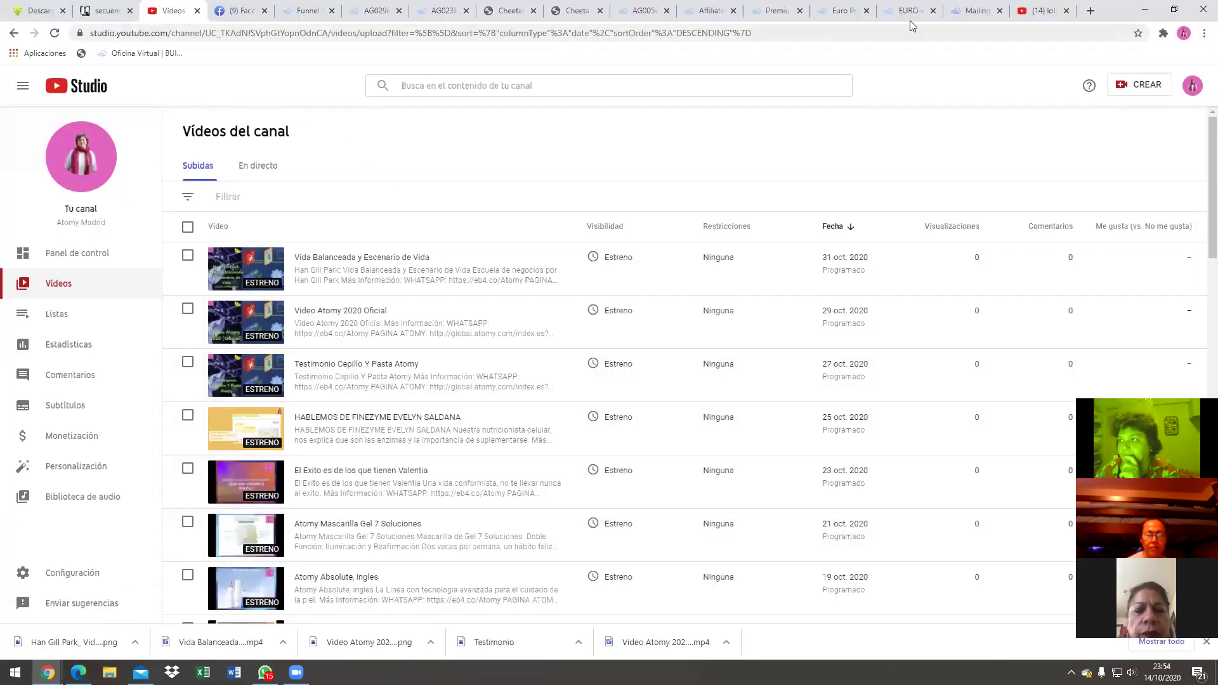
click(1090, 10)
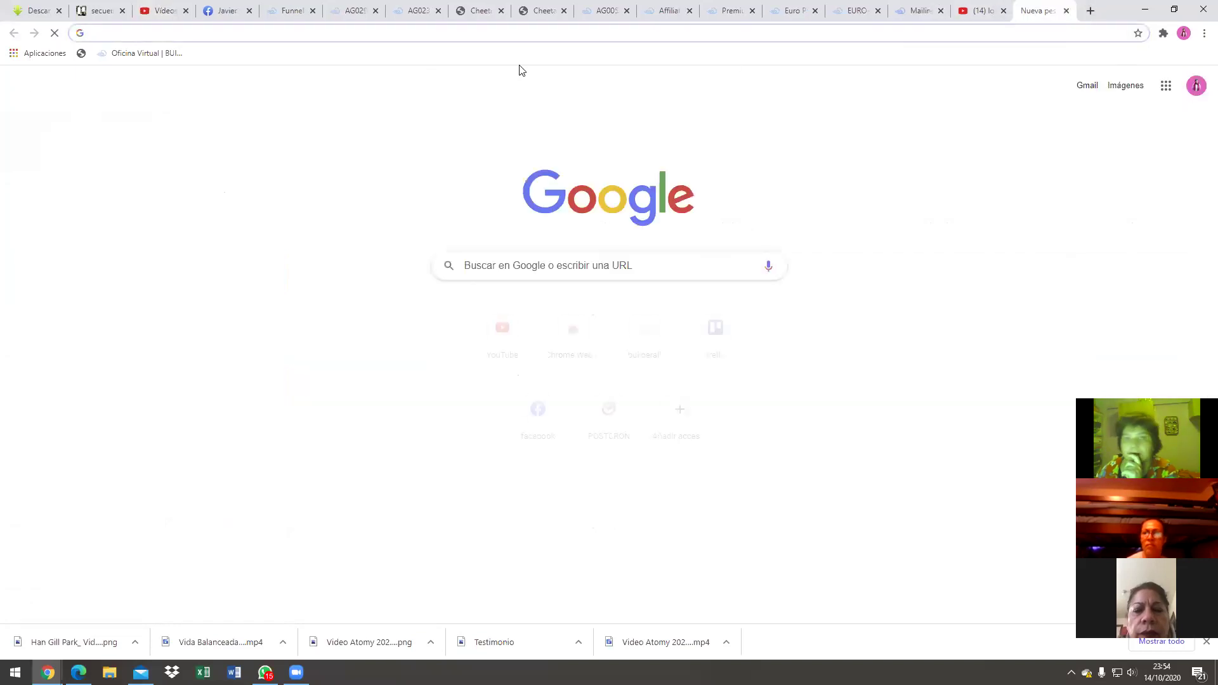
click(31, 12)
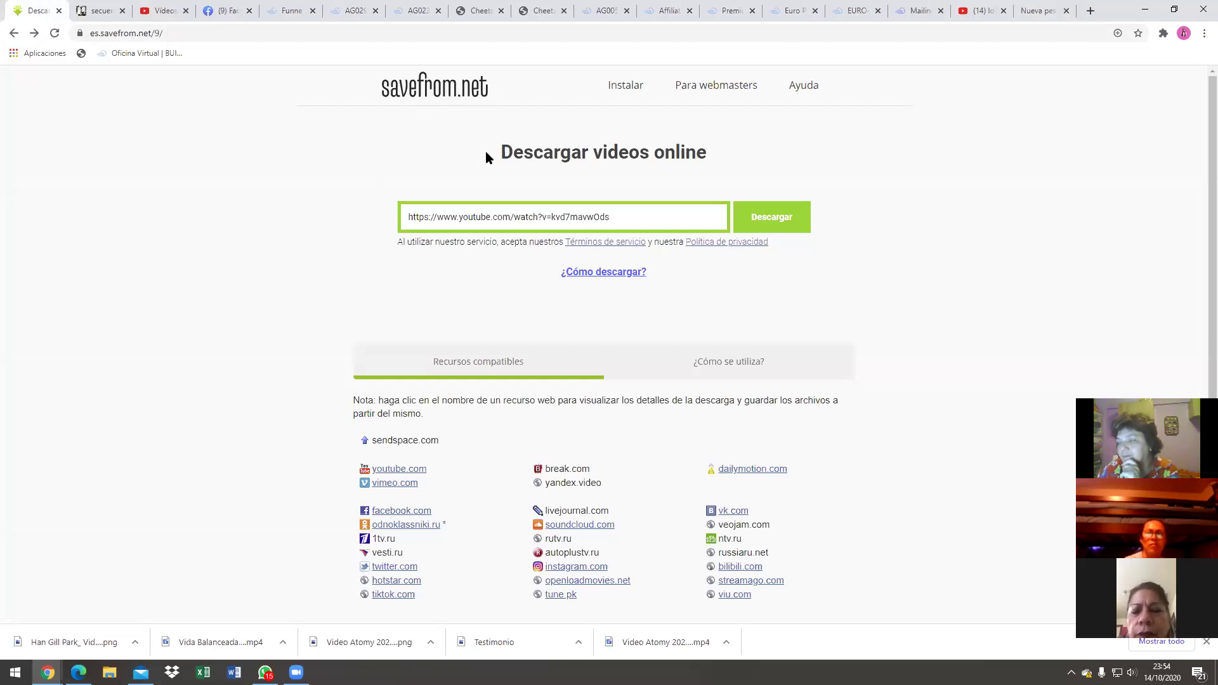
- Replace the video address on savefrom.net with the copied YouTube link and look over the download options
click(476, 217)
right_click(477, 217)
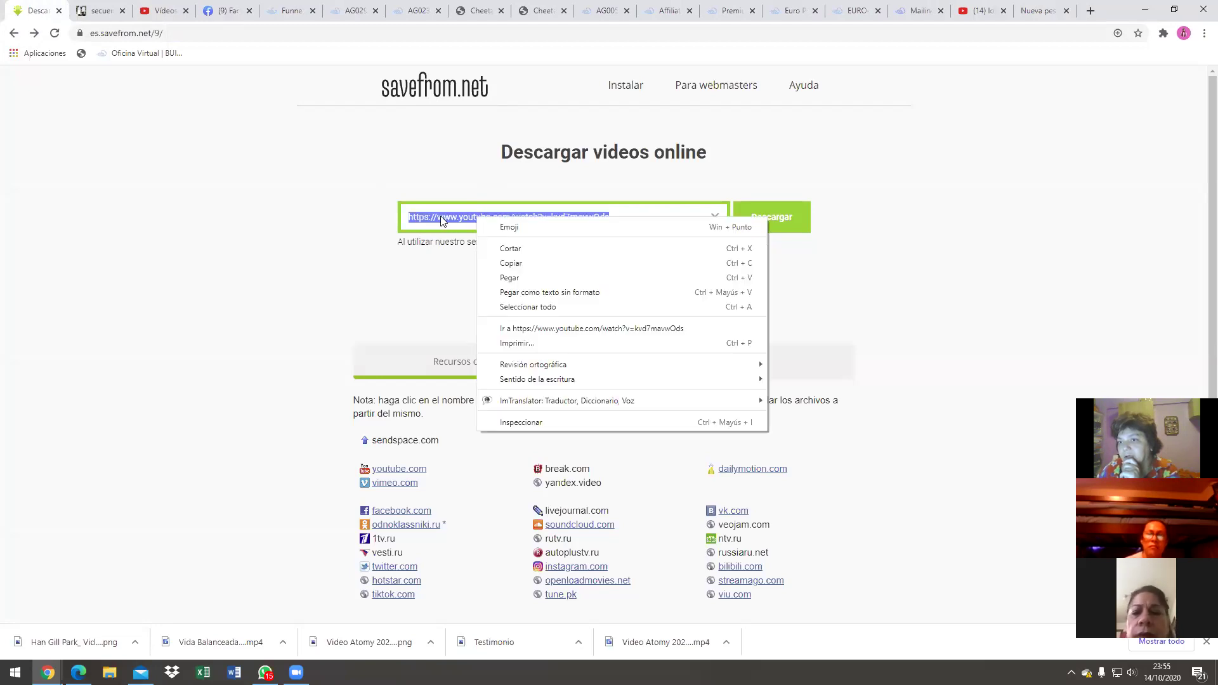
click(509, 278)
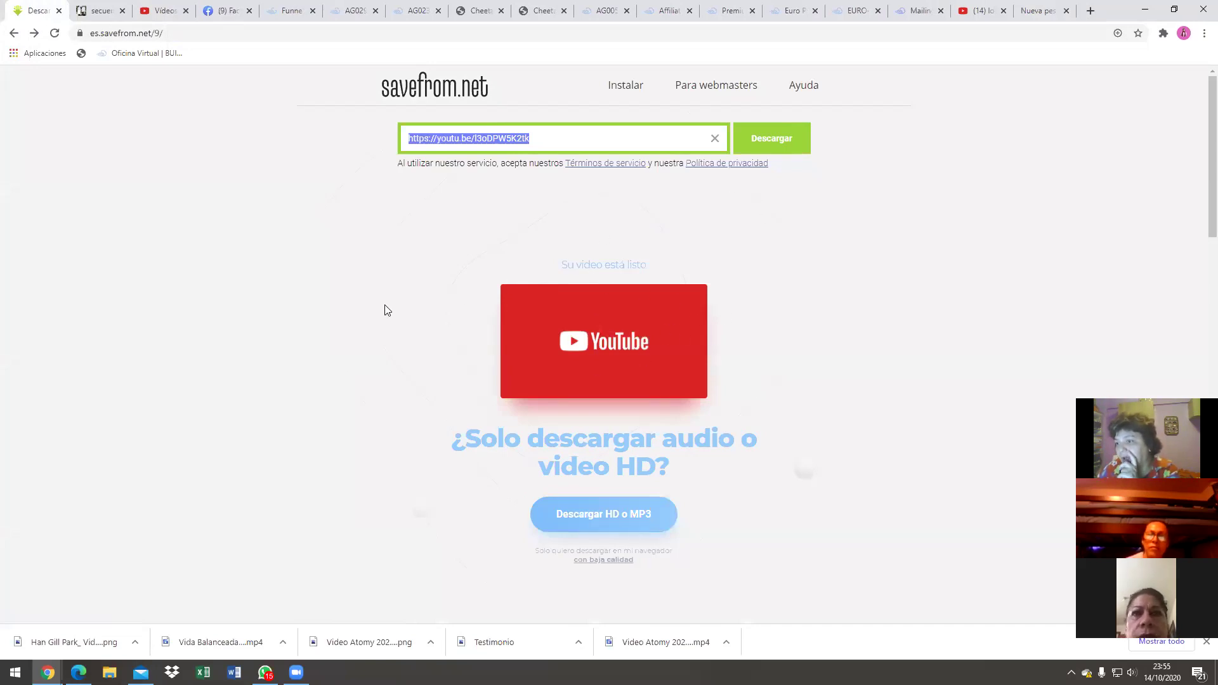
scroll(752, 358, down, 7)
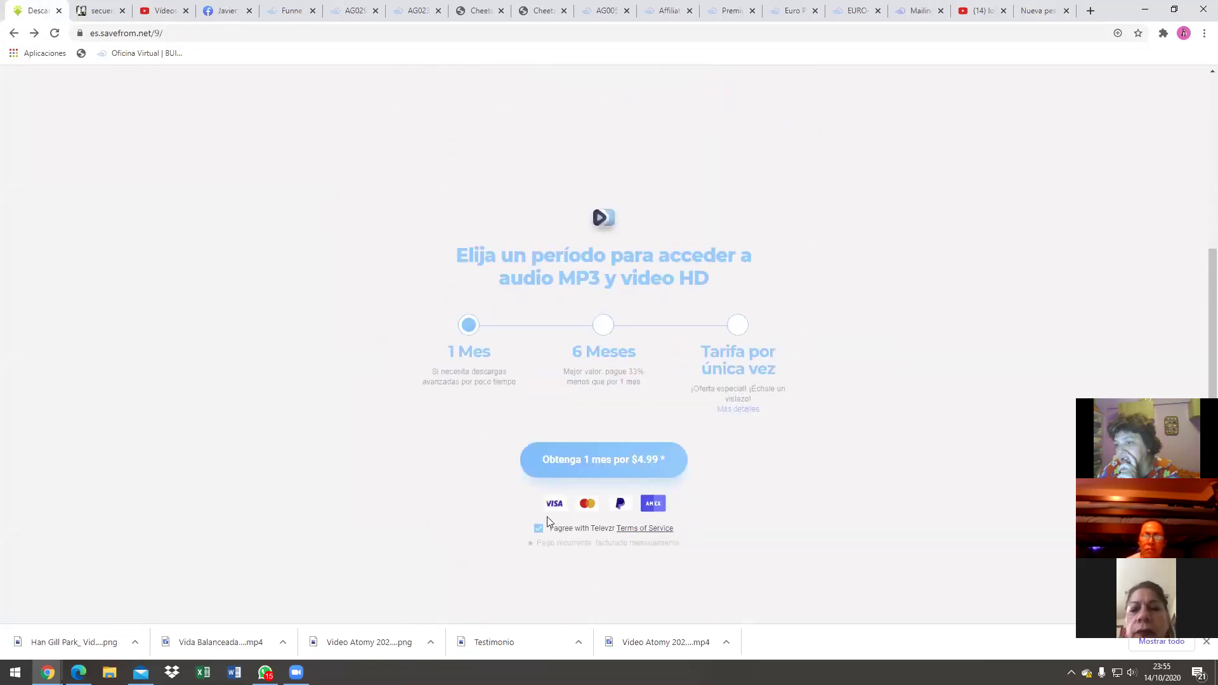
scroll(547, 517, up, 7)
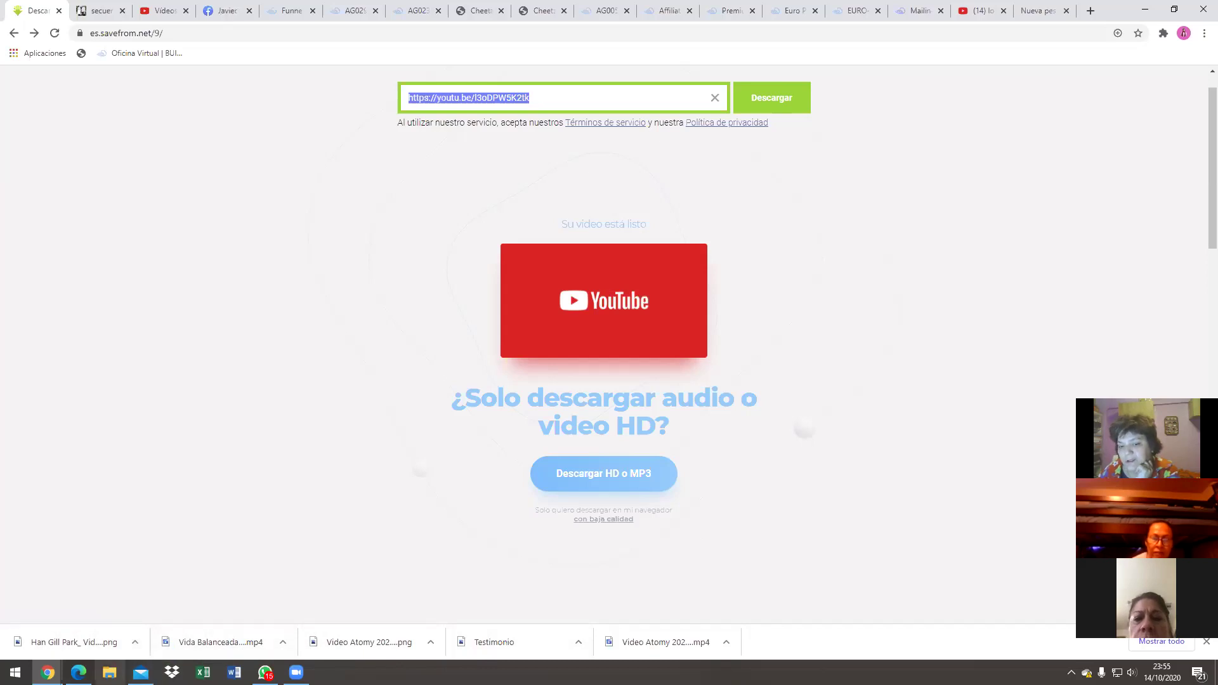
- Open File Explorer and show the detailed properties of the recent video file "Oportunidad de Ingresos Recurrentes"
key(super+e)
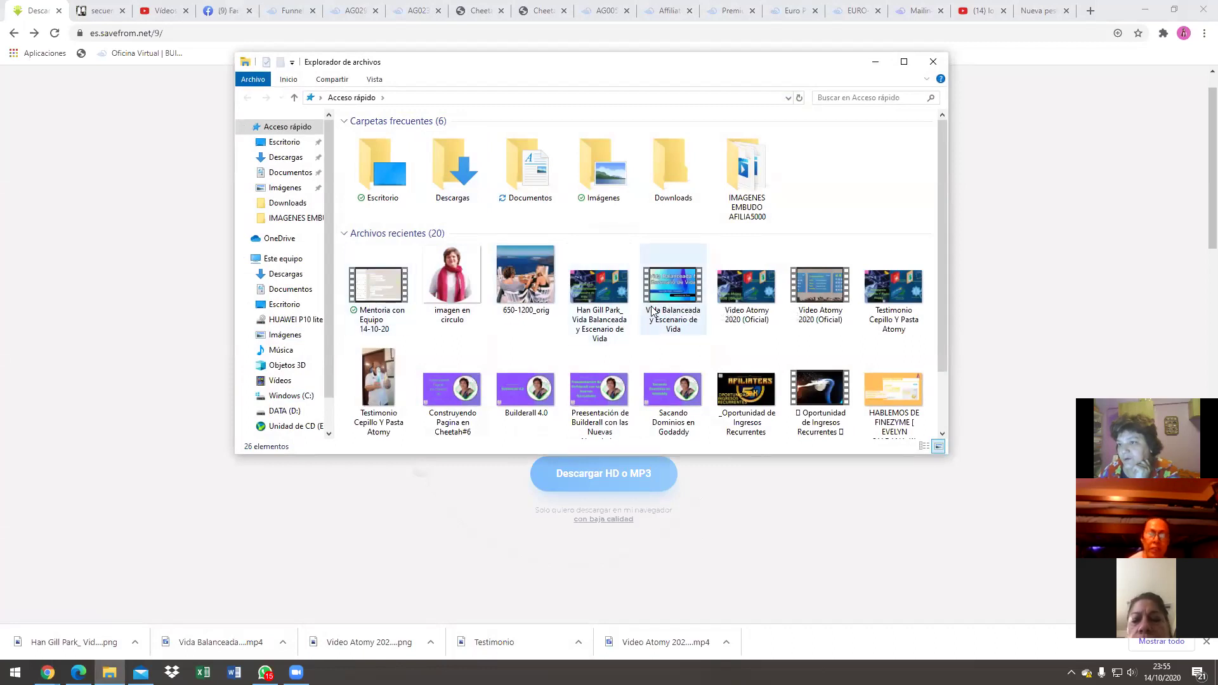
right_click(809, 382)
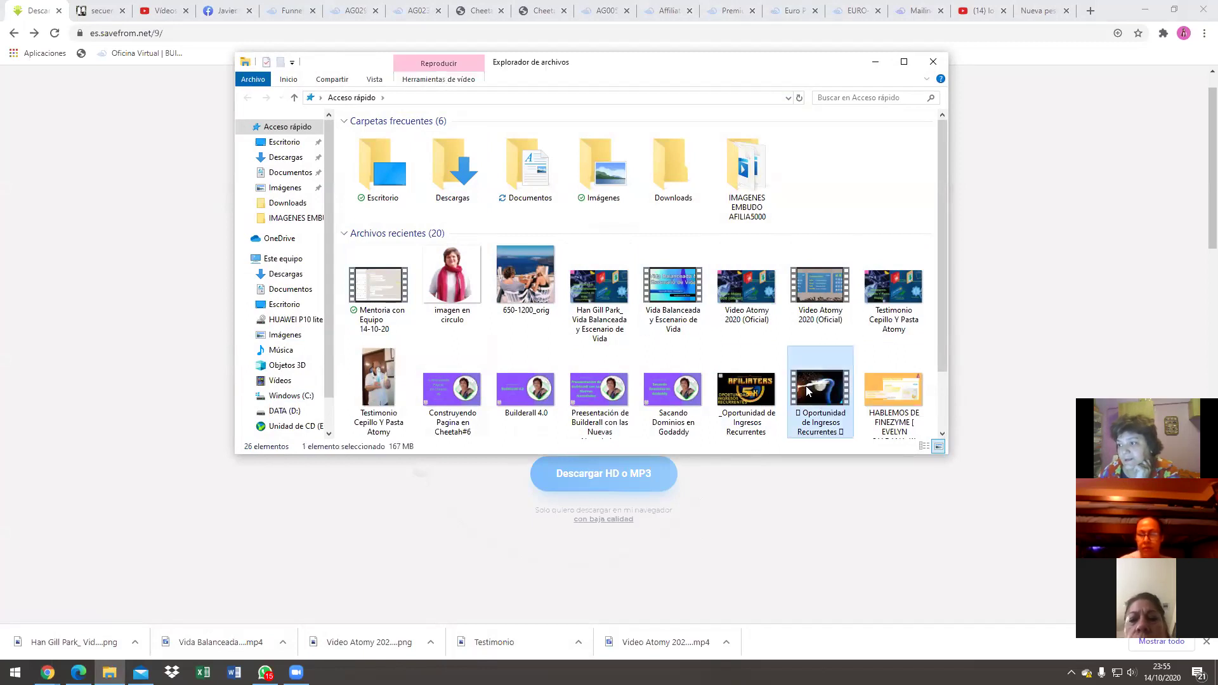
click(849, 377)
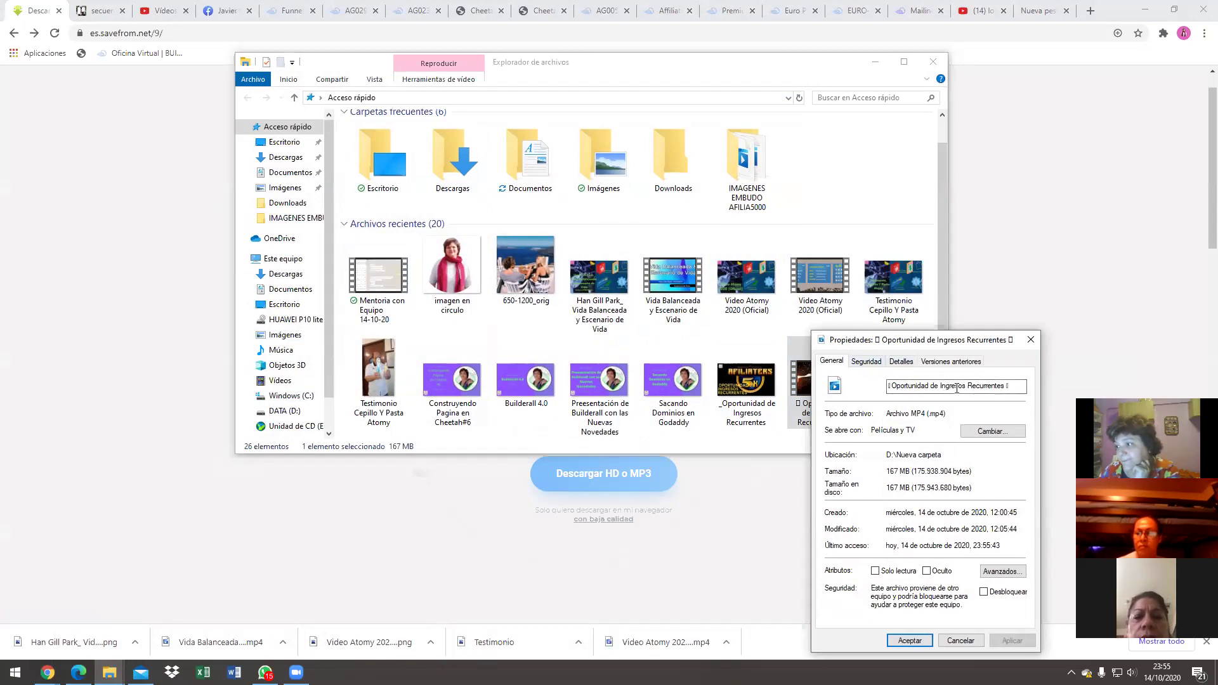
click(901, 362)
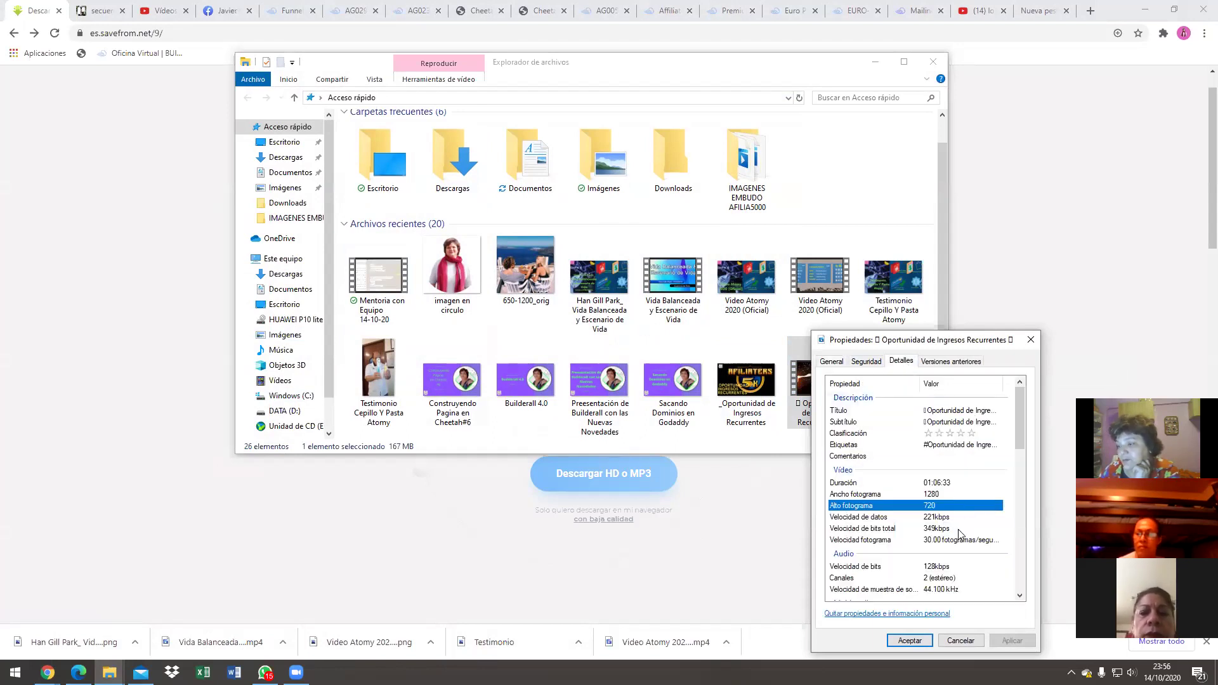
- Examine the video file's metadata fields and compare its file name with the title, subtitle and tags
scroll(962, 536, down, 3)
scroll(964, 536, down, 2)
scroll(961, 534, up, 4)
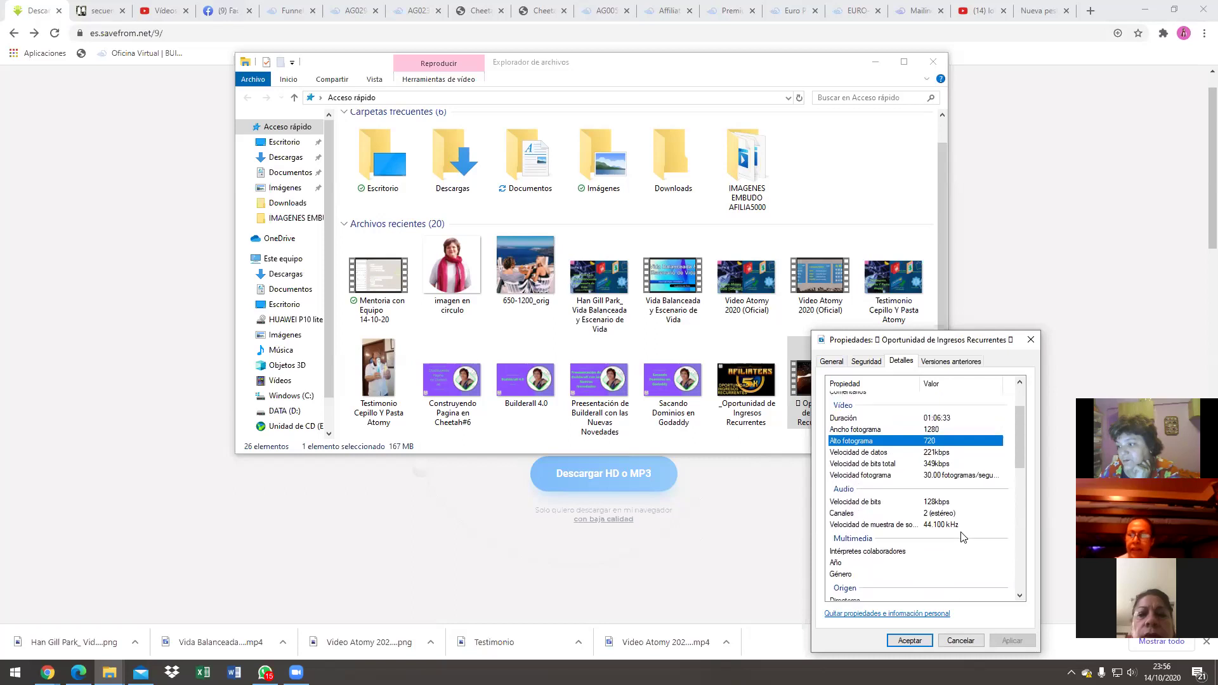
scroll(961, 532, up, 1)
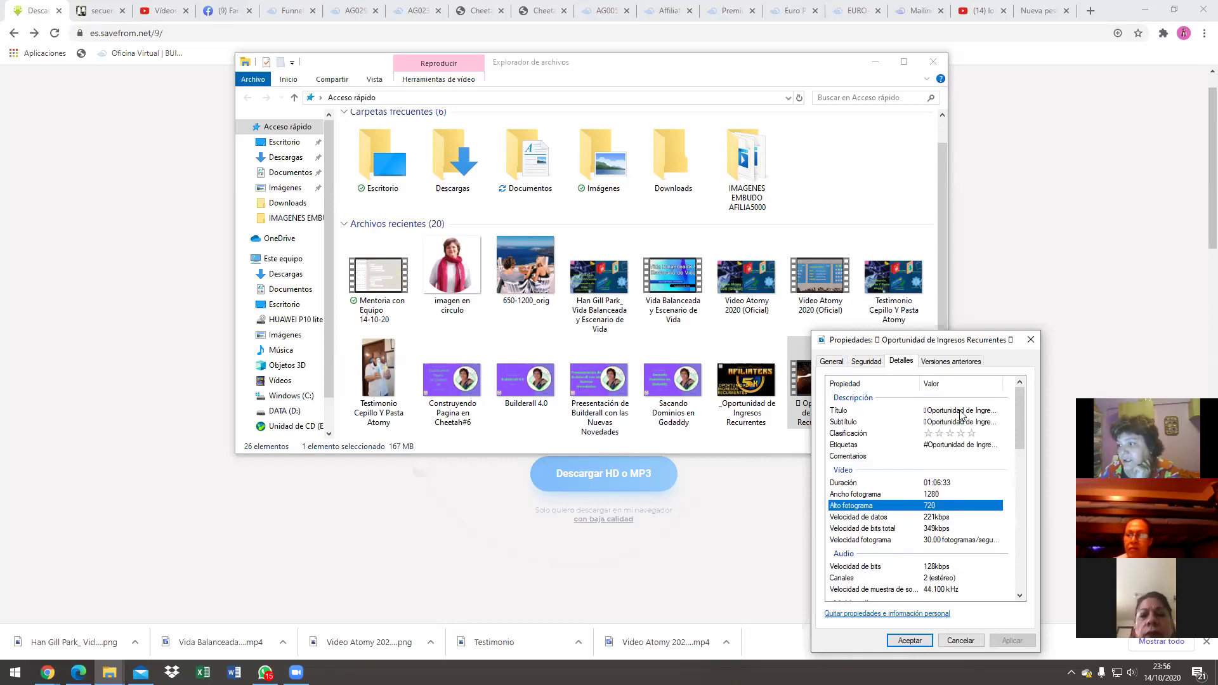
click(831, 362)
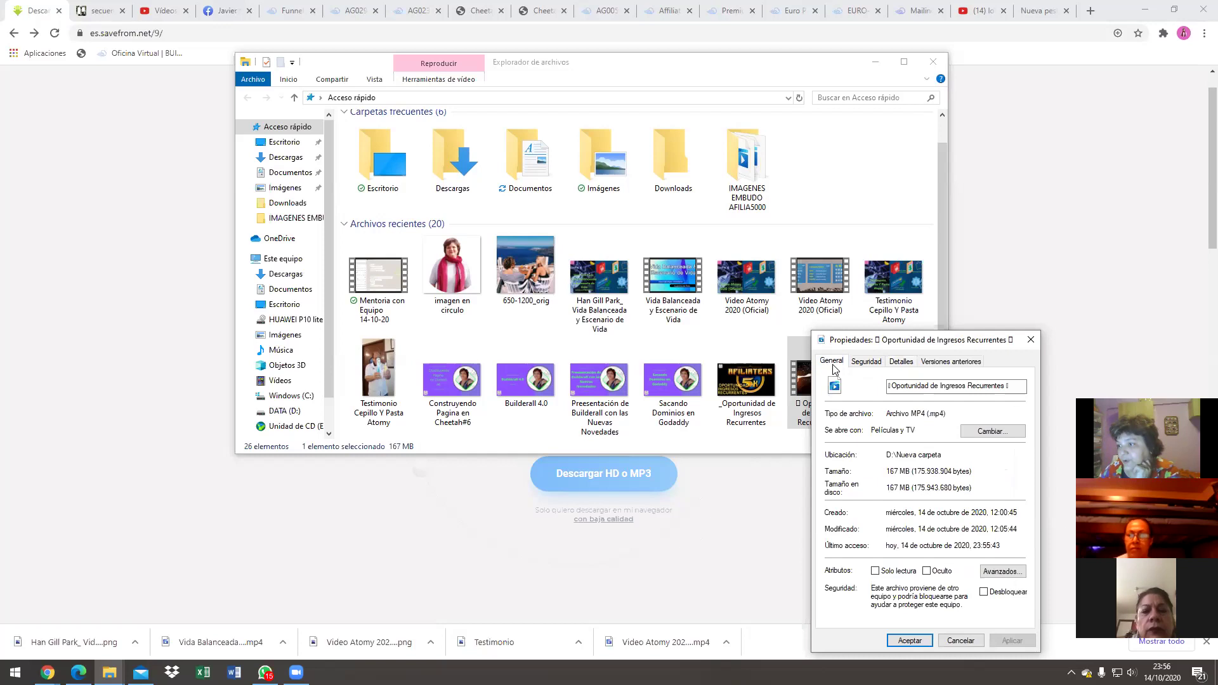
click(888, 384)
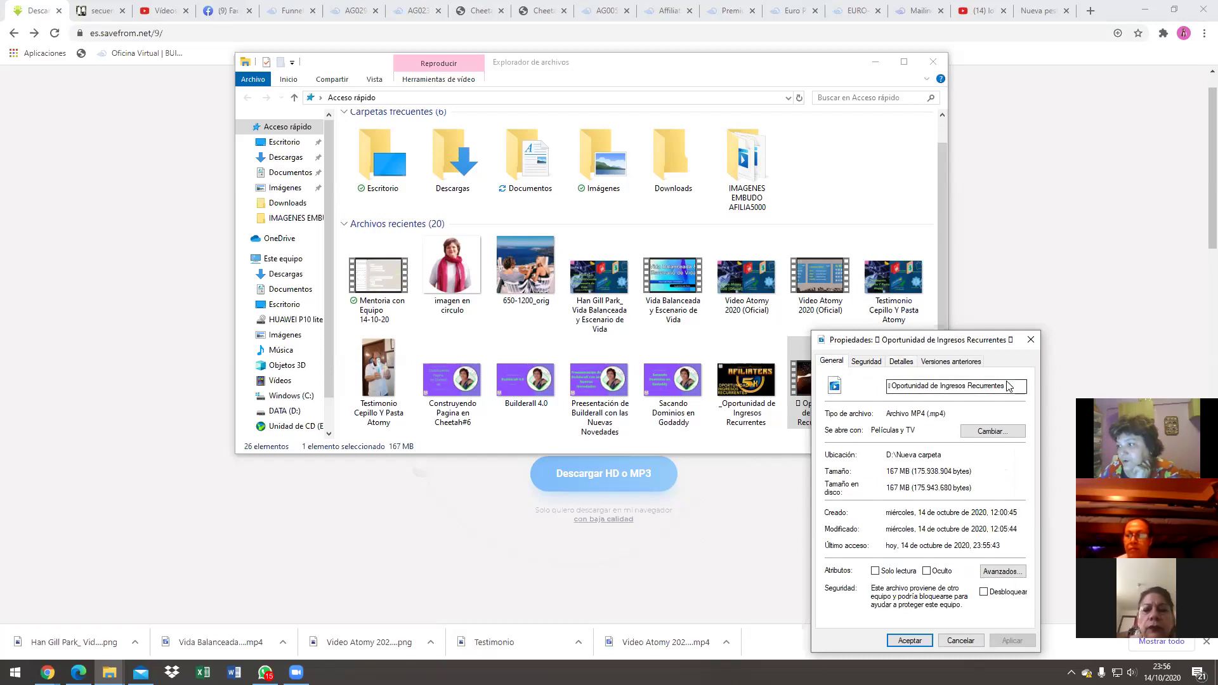
click(901, 361)
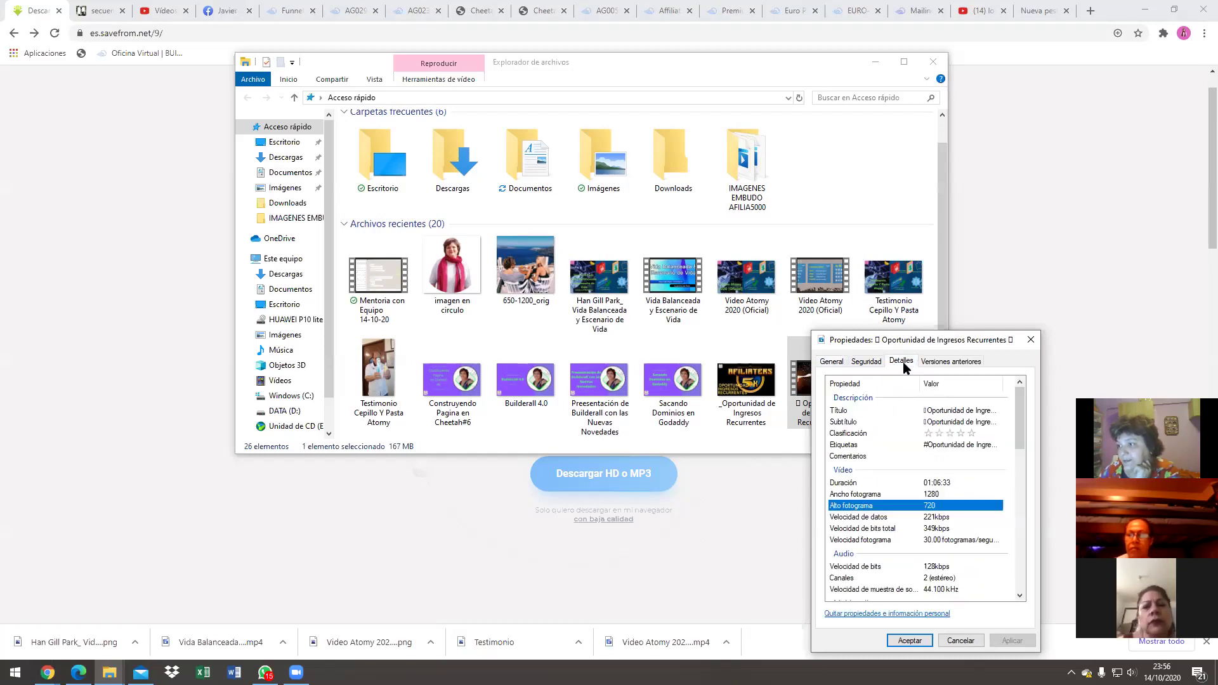
- Give the video file a five-star rating and set its year to 2020
click(972, 434)
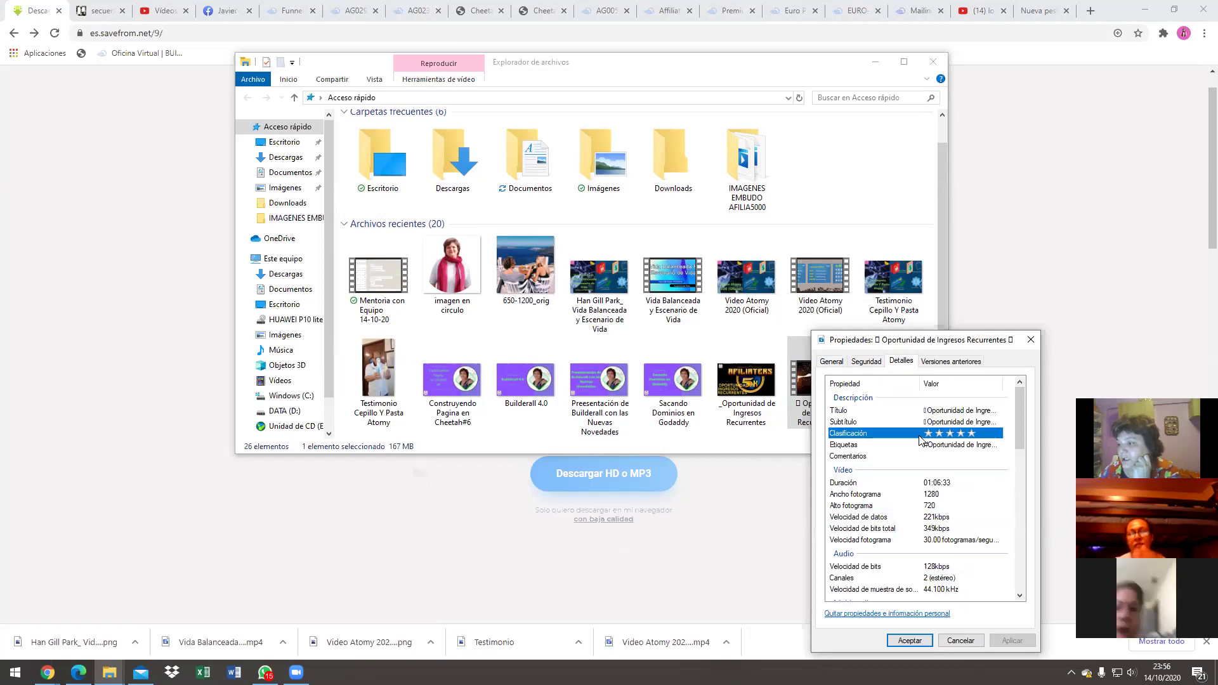
scroll(920, 444, down, 2)
scroll(925, 443, down, 1)
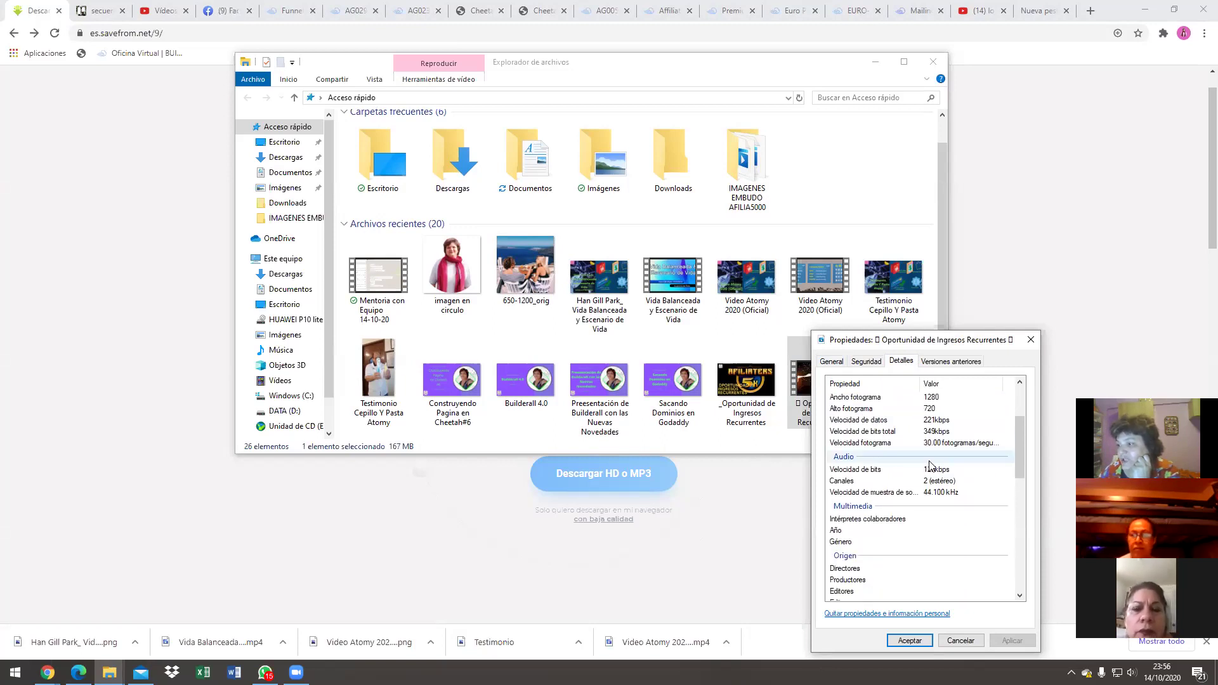
click(960, 529)
click(956, 531)
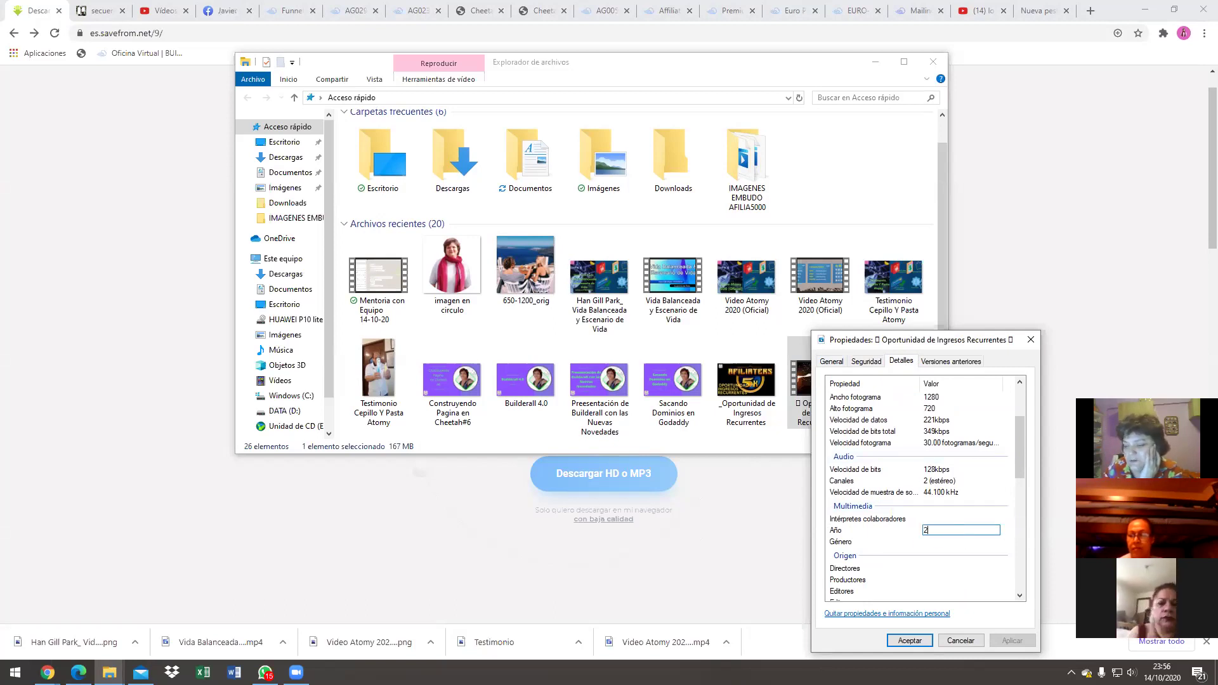
text(2020)
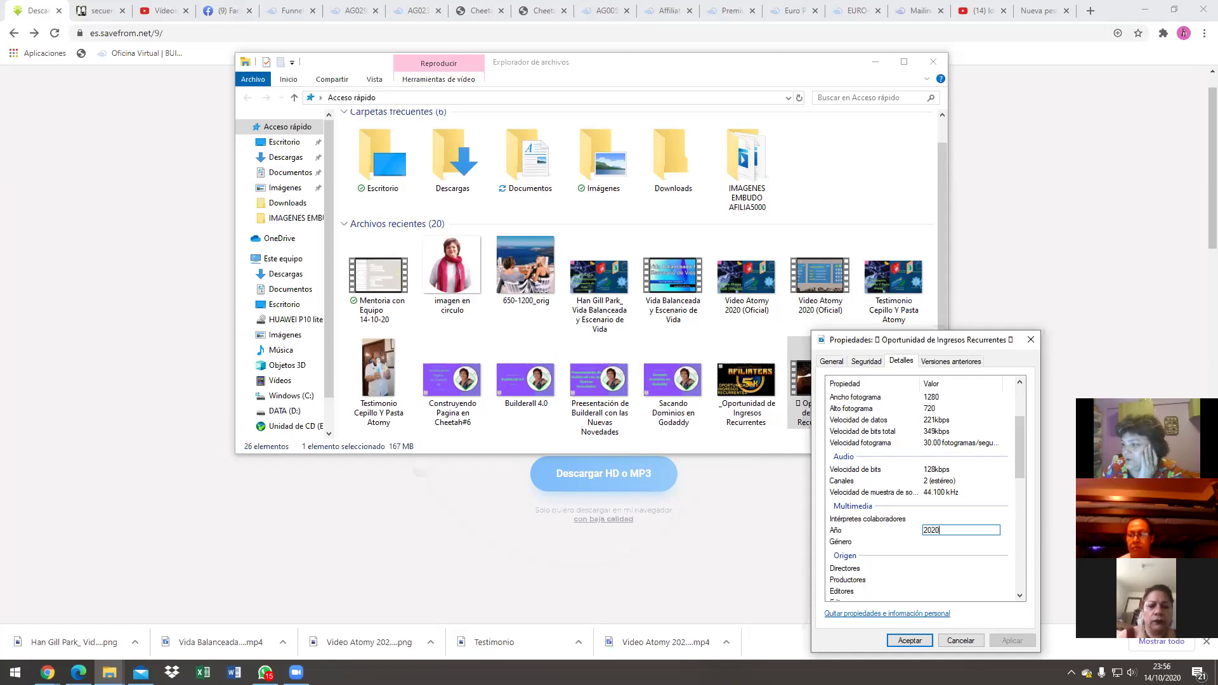
scroll(951, 558, down, 1)
click(952, 558)
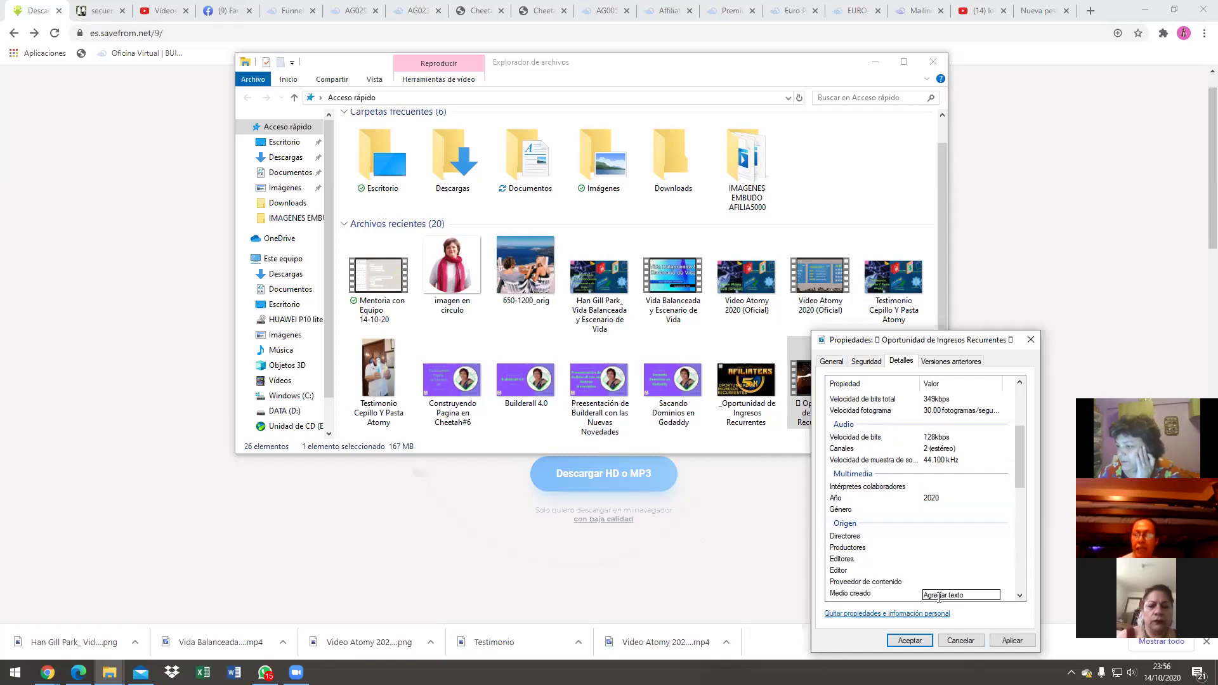
- Close File Explorer and start a new video upload from the owner's YouTube channel page
scroll(897, 570, down, 2)
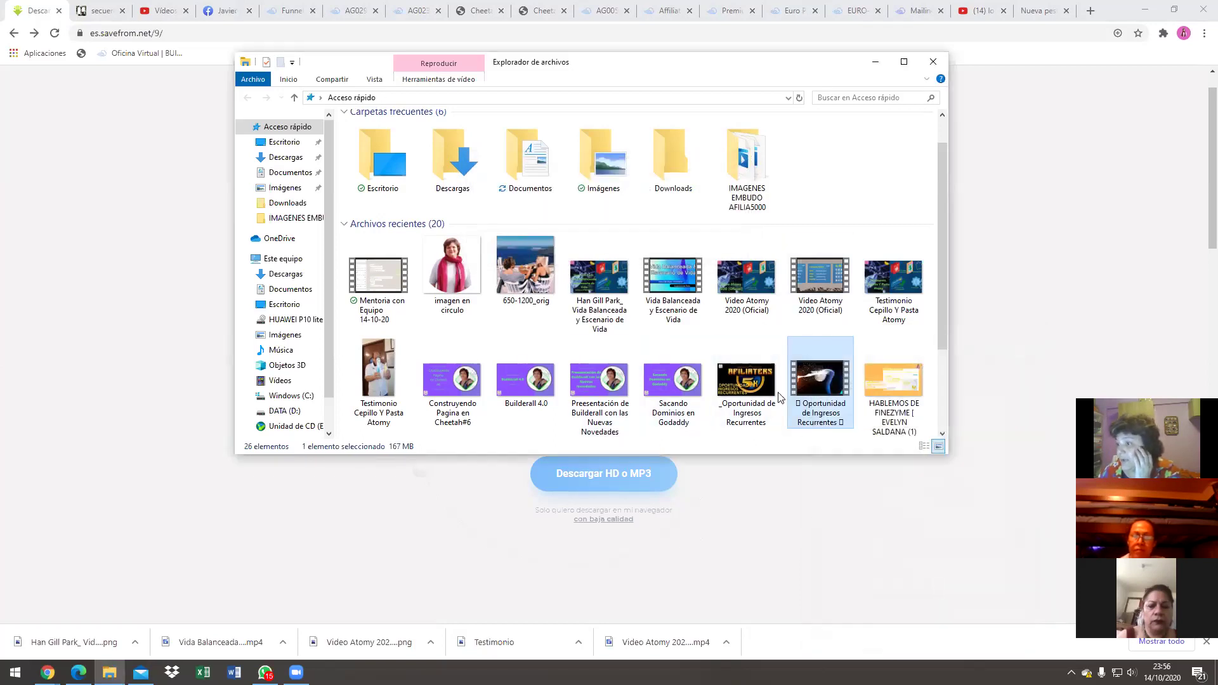
click(932, 62)
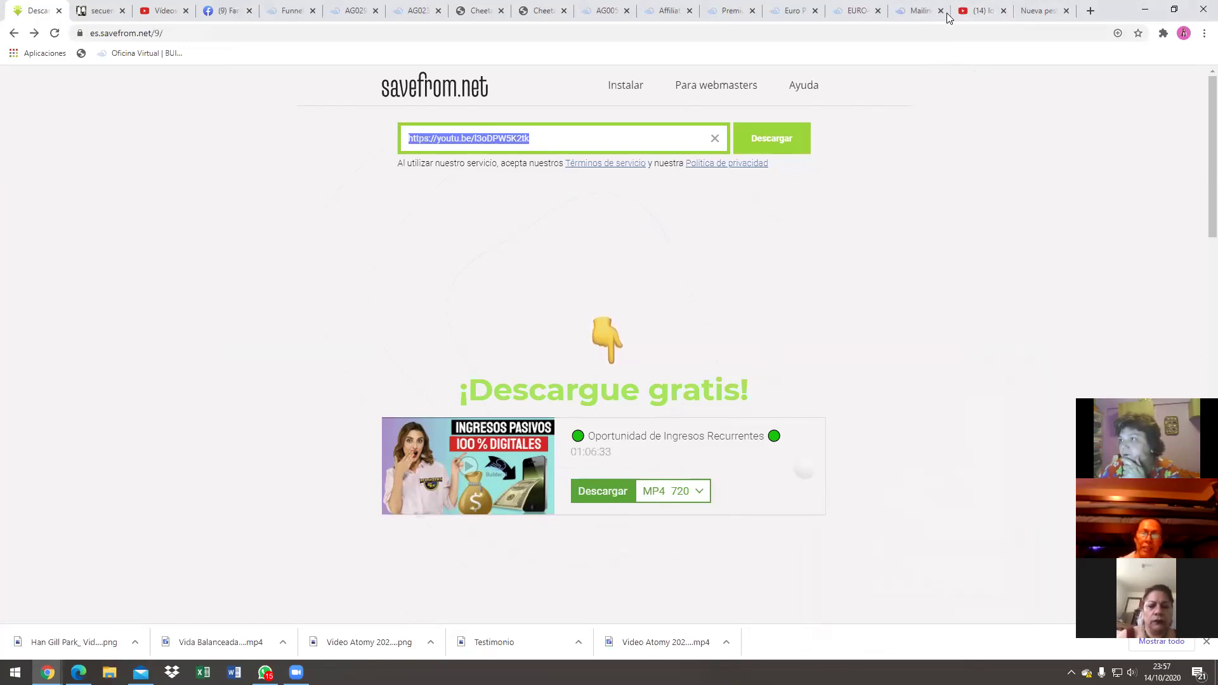
click(976, 11)
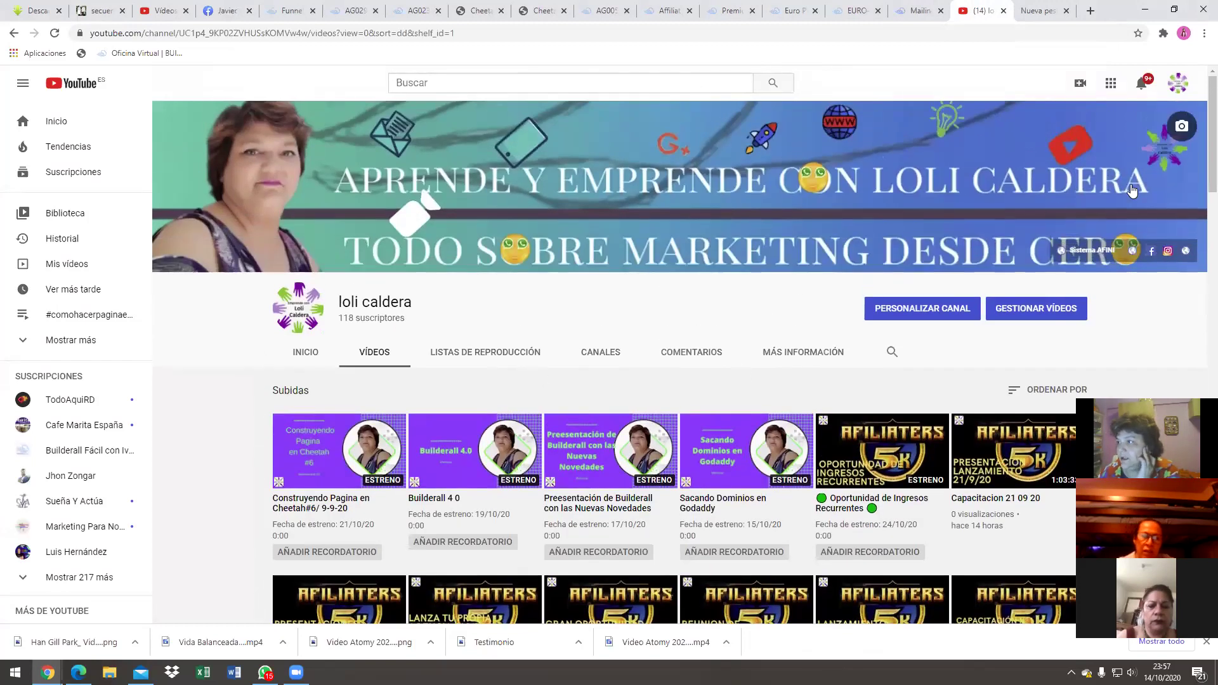
click(1080, 84)
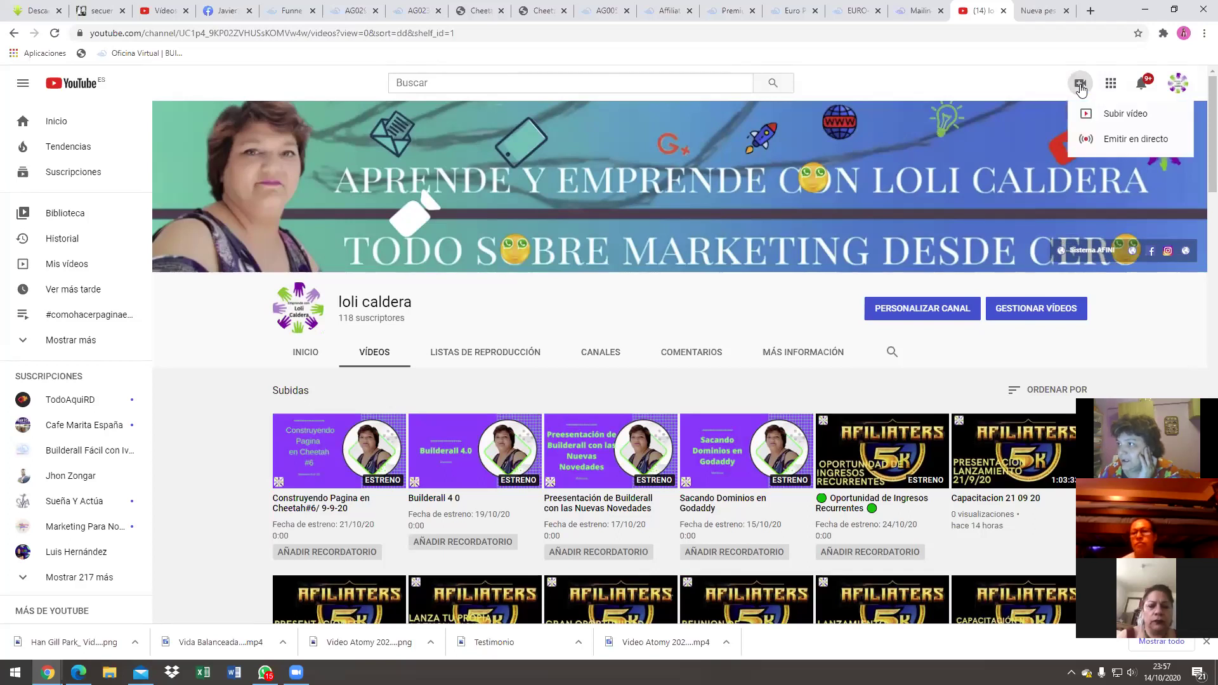
click(1137, 118)
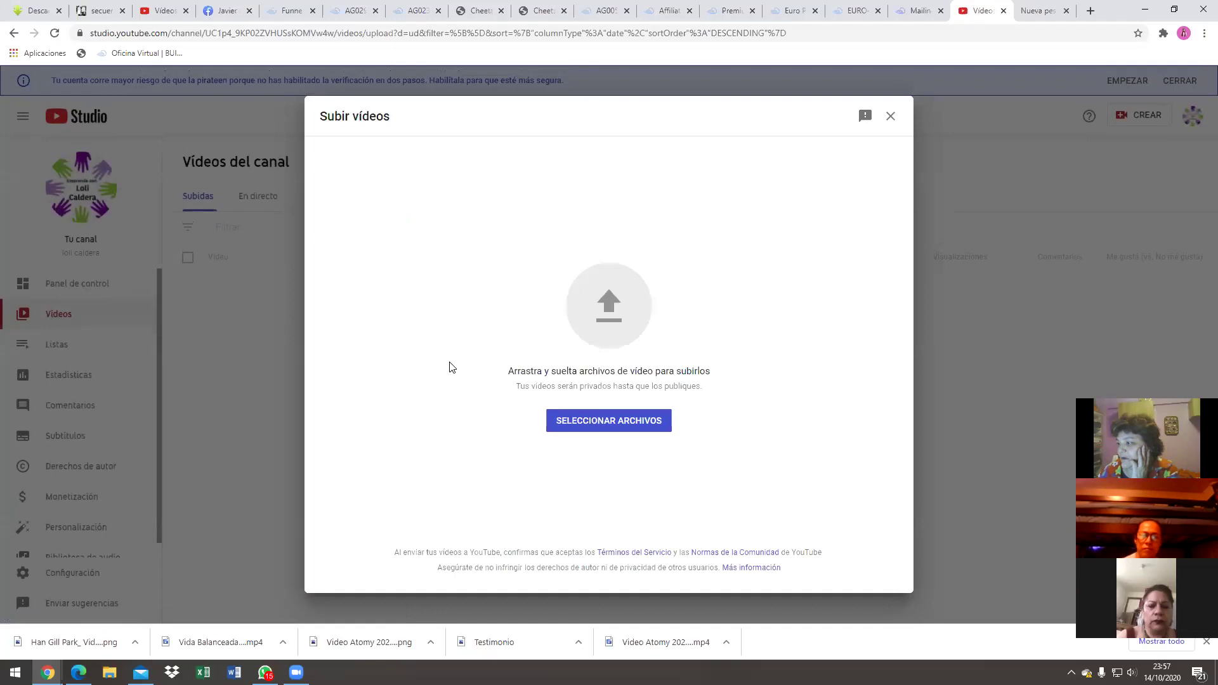
- Upload the recent video file "Mentoria con Equipo 14-10-20" from quick access
click(609, 310)
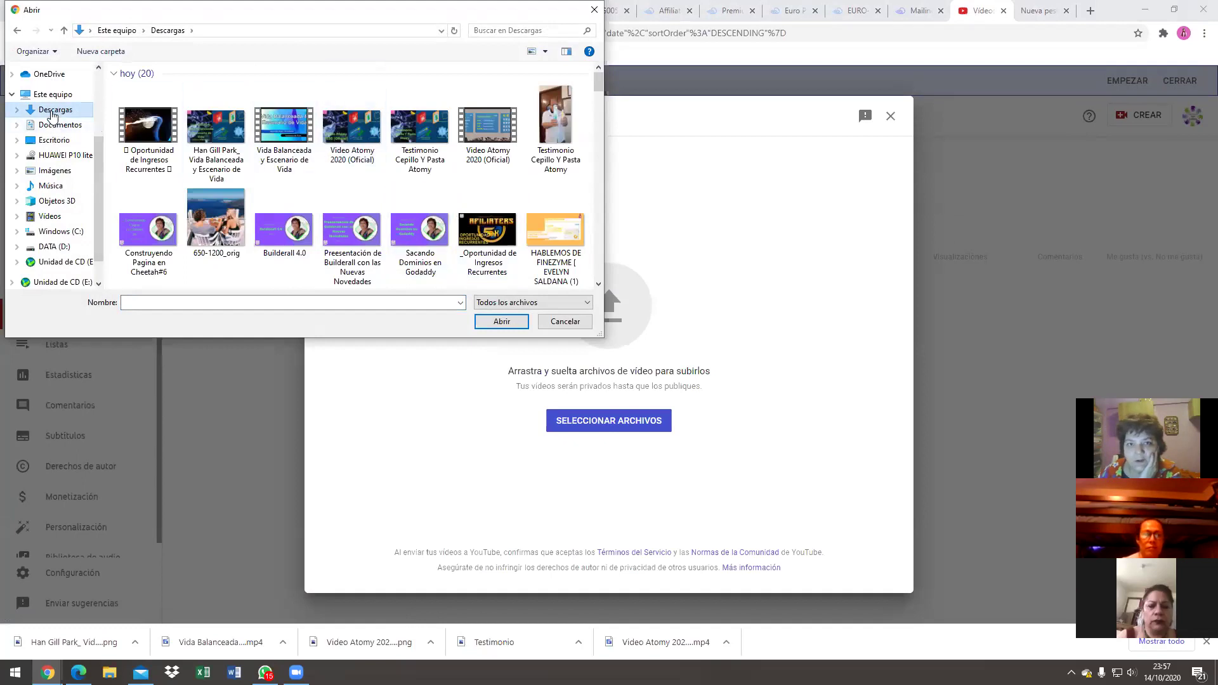
scroll(53, 115, up, 3)
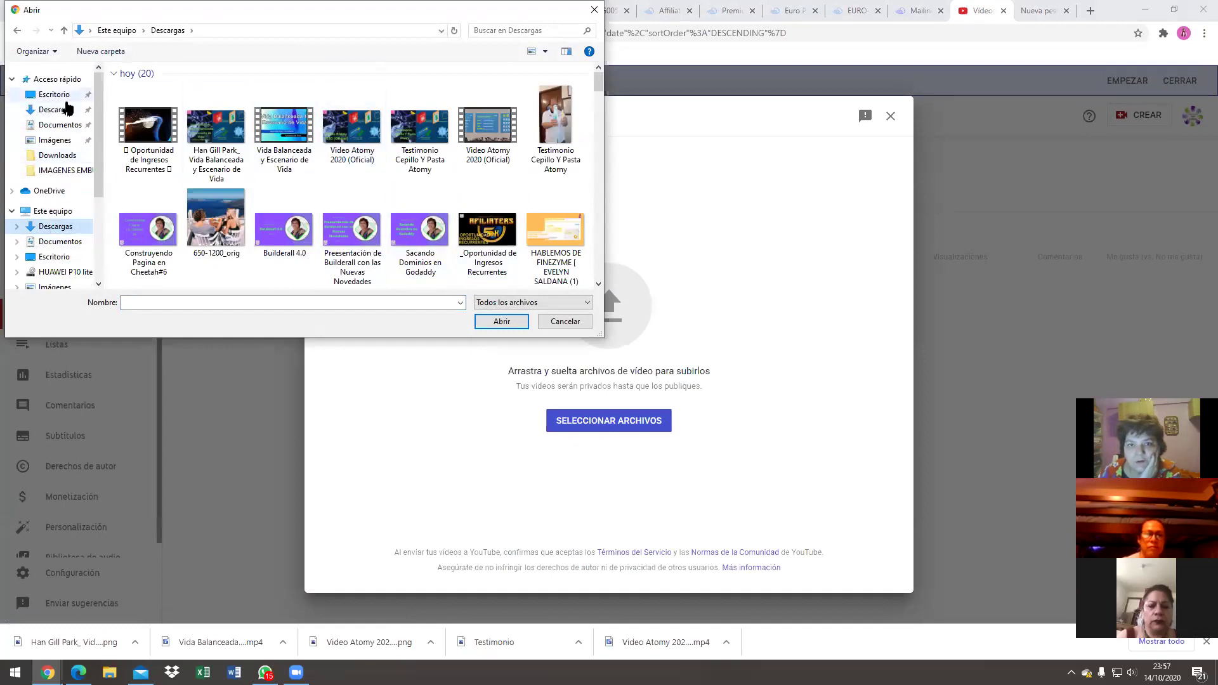
click(65, 109)
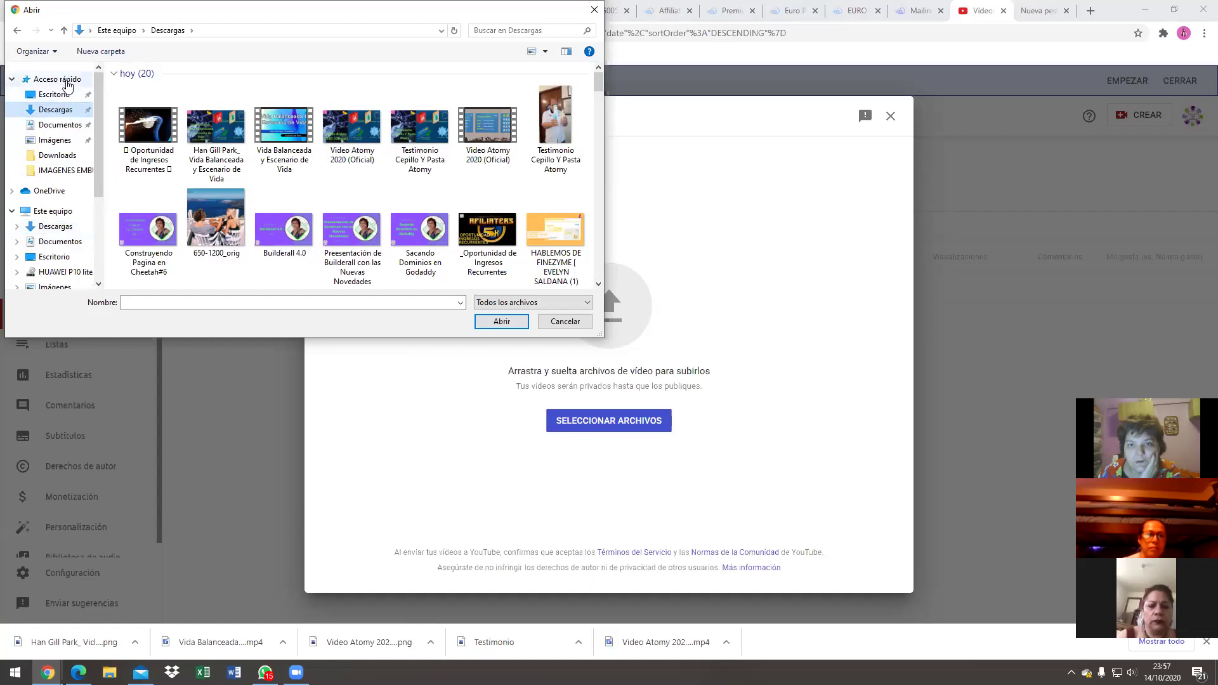
click(63, 79)
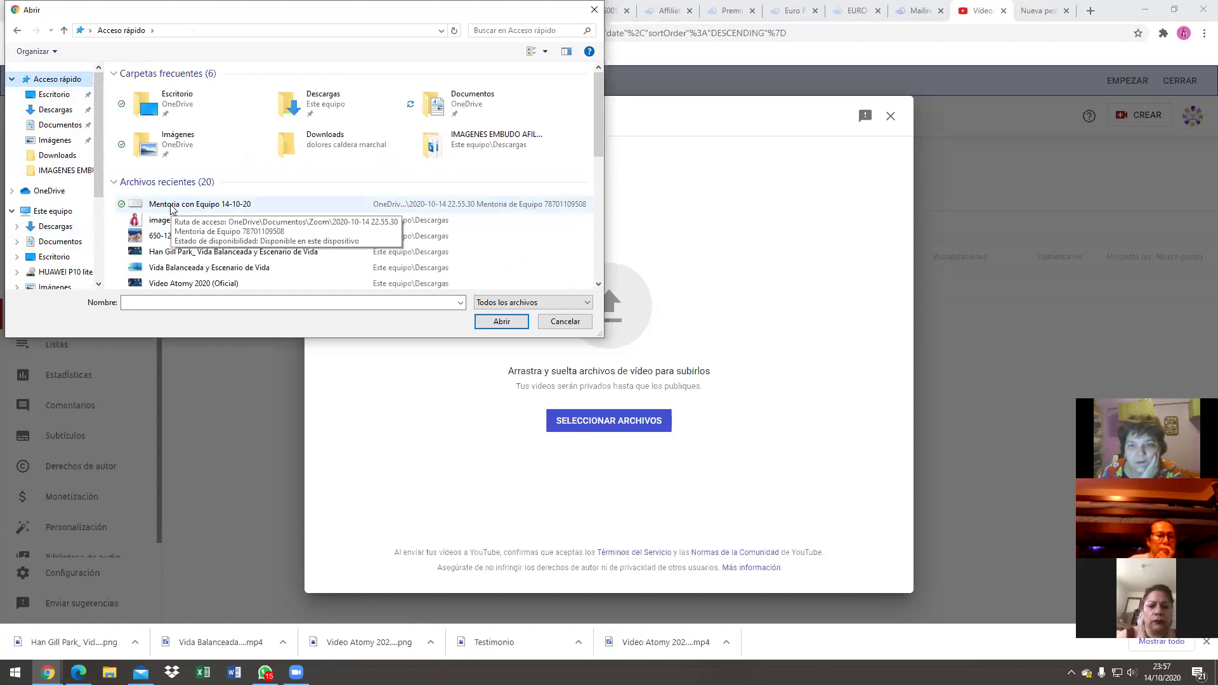
click(172, 205)
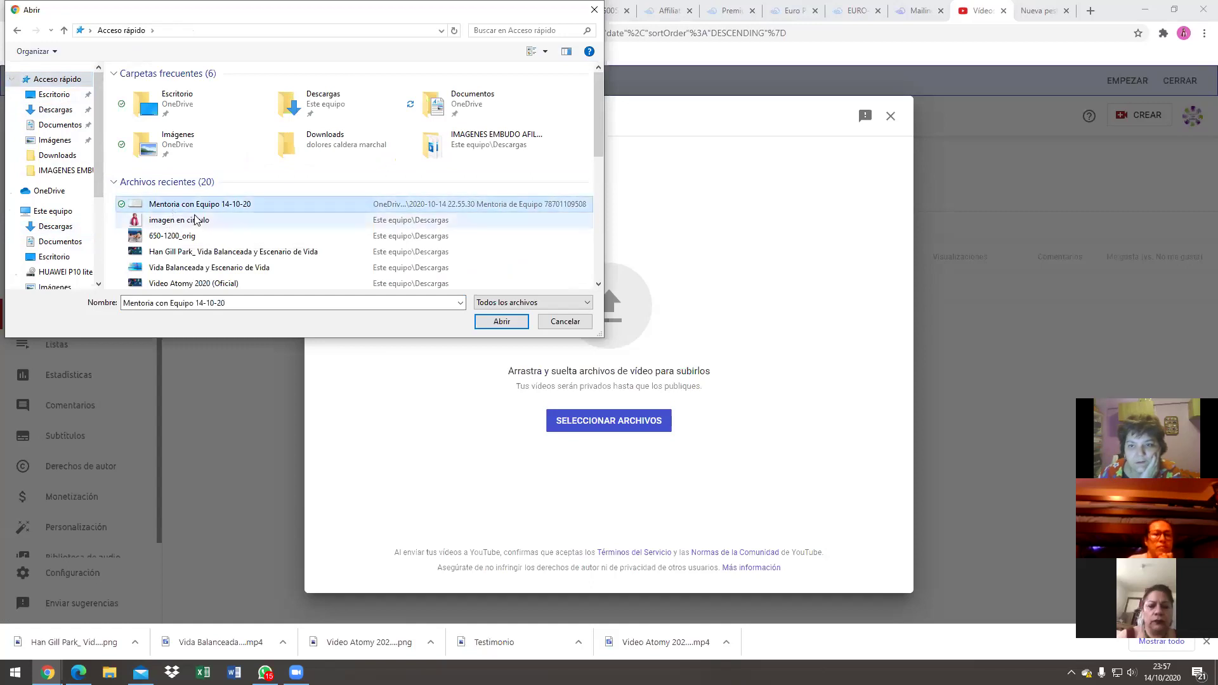
click(502, 321)
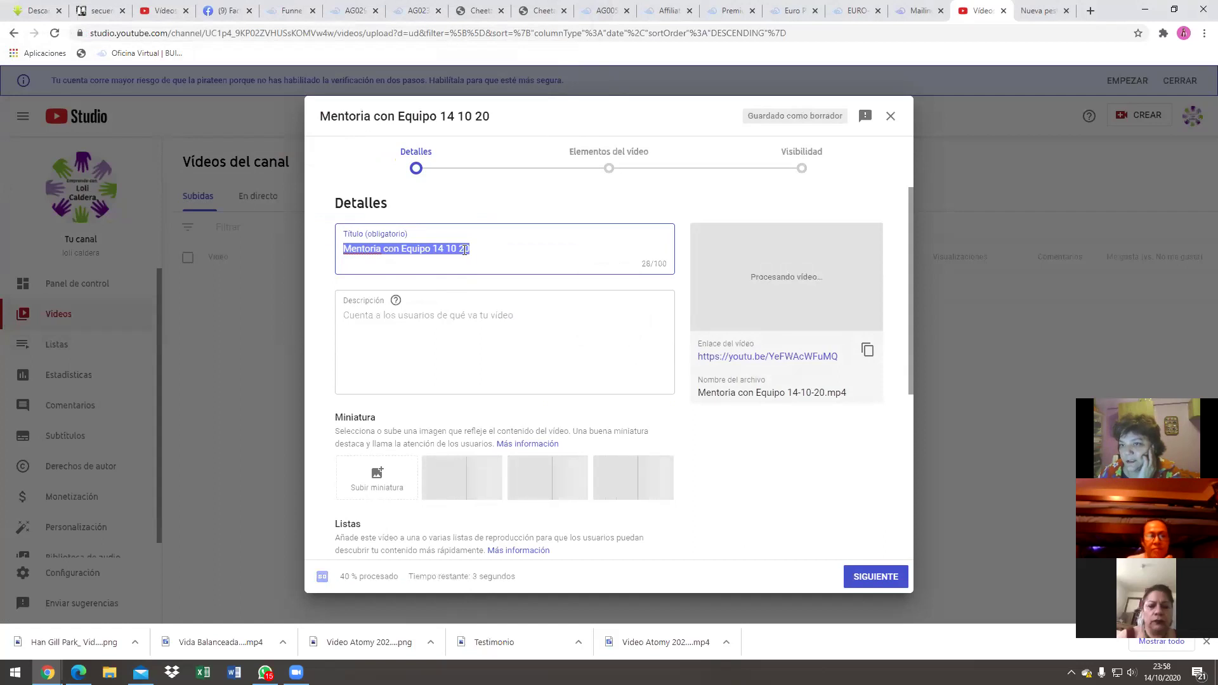
- Copy the video's title text "Mentoria con Equipo 14 10 20" into its description
right_click(398, 249)
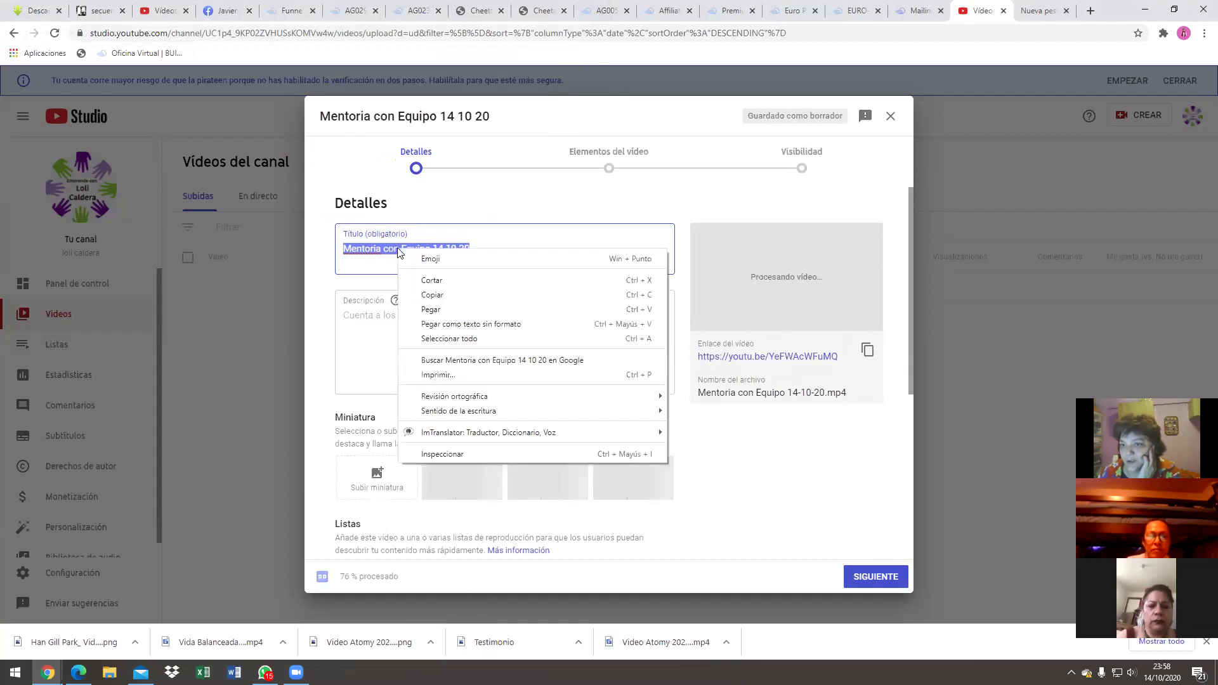
click(436, 296)
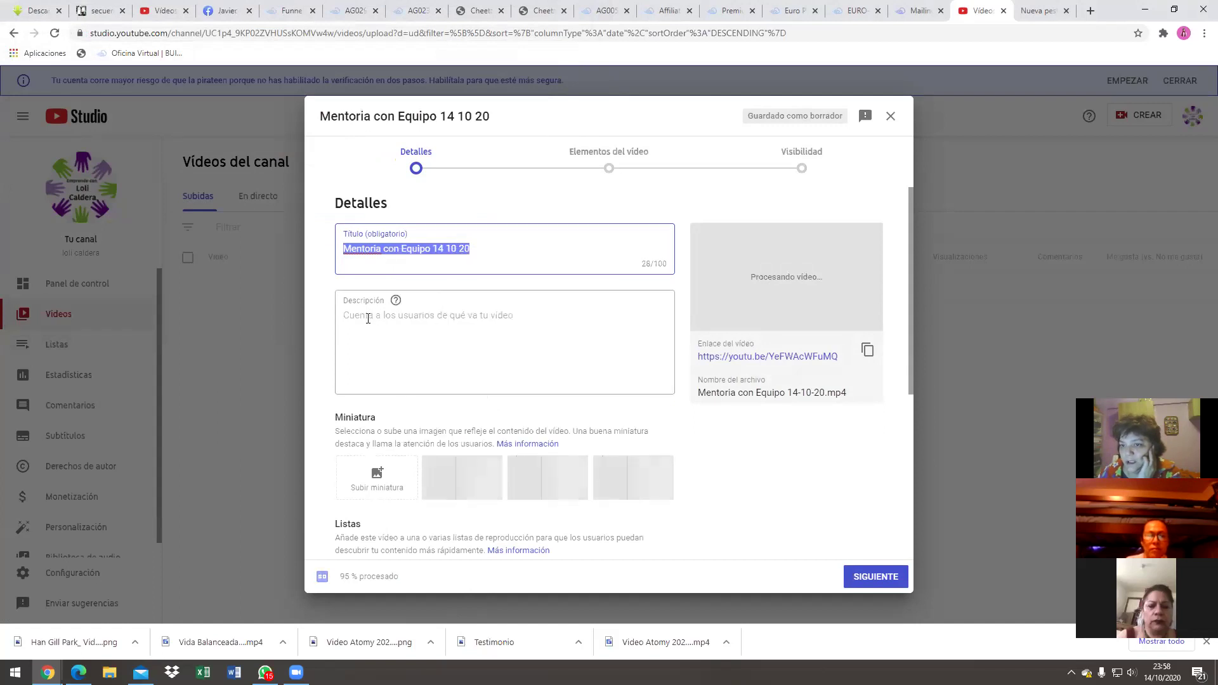
click(370, 316)
right_click(370, 316)
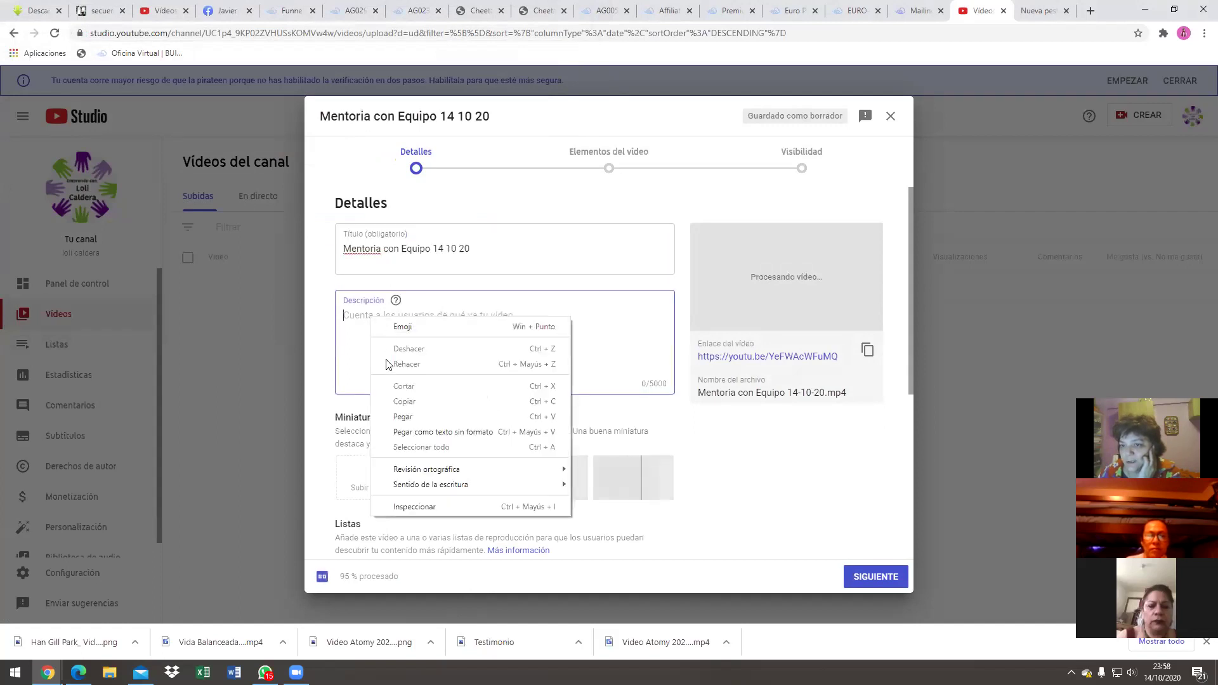
click(409, 414)
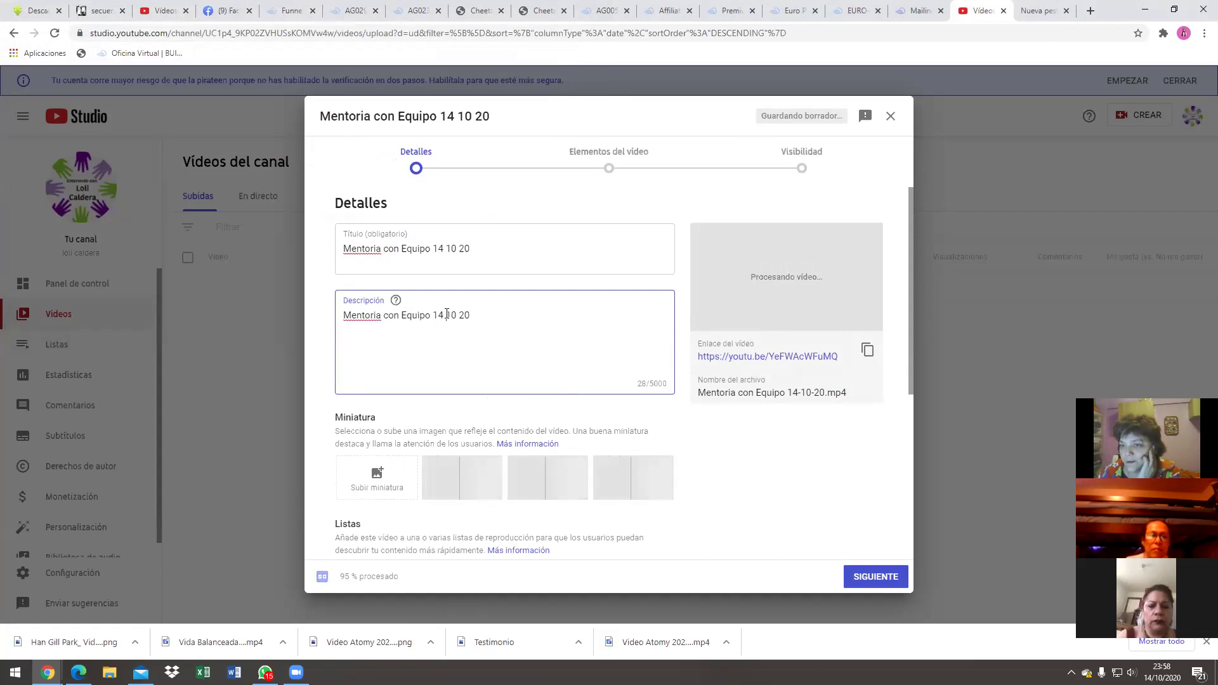
- Insert hyphens into the date so the description reads "14 -10 -20" and the title "14- 10 -20"
text(-)
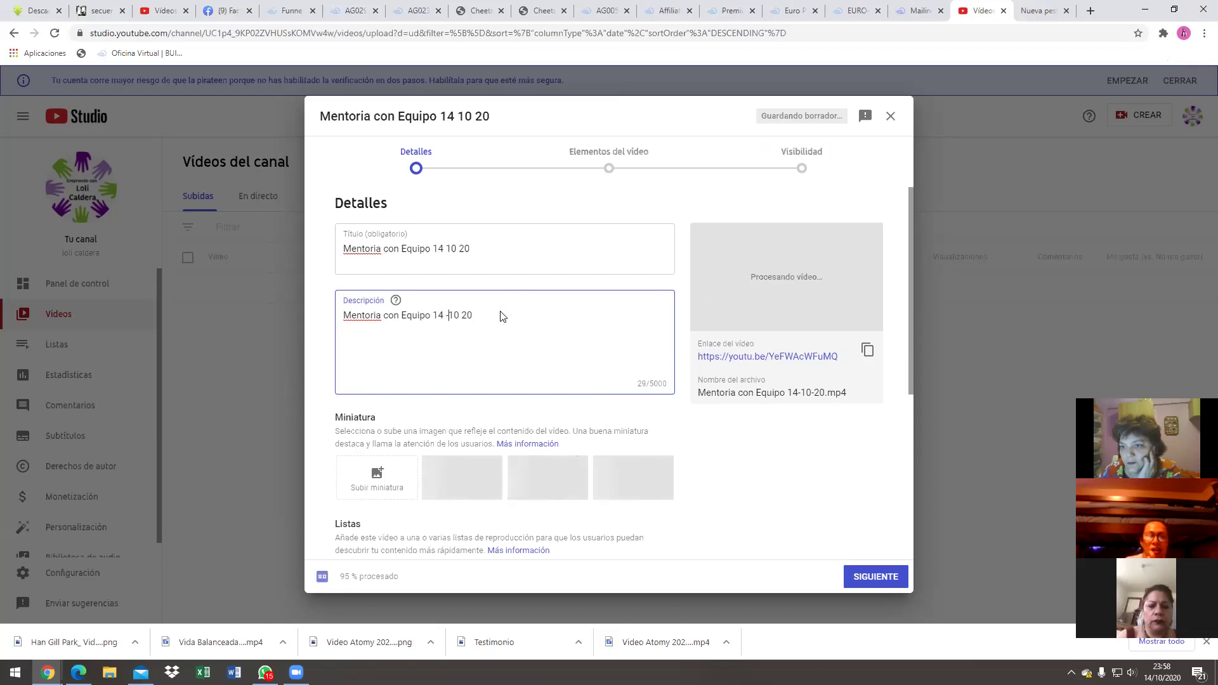
click(462, 315)
text(-)
click(445, 249)
text(-)
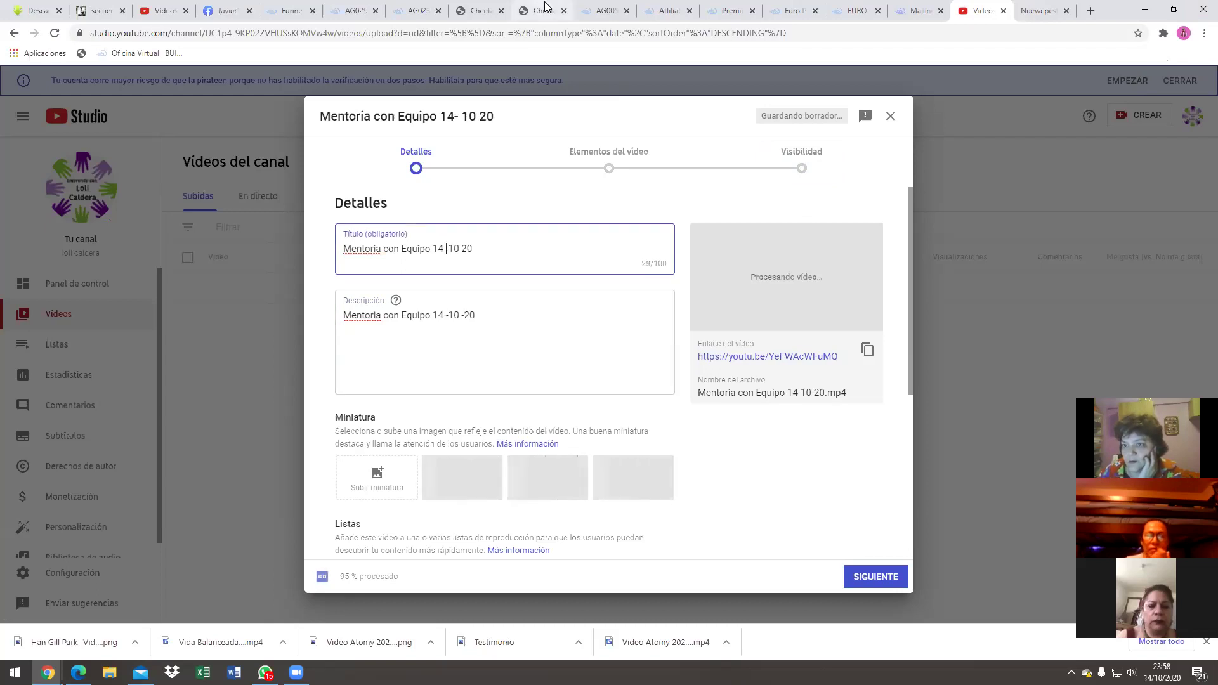
click(462, 249)
text(-)
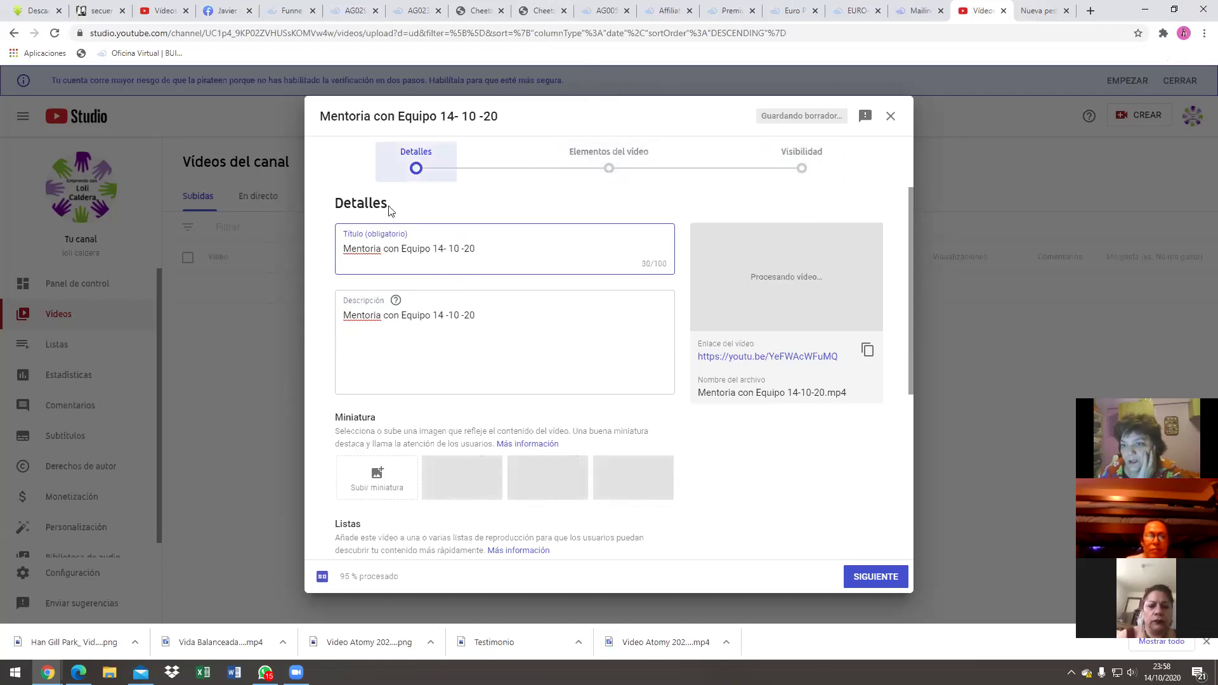
- Correct the spelling of the first word to "Mentoría" in both the description and the title
click(347, 317)
right_click(357, 315)
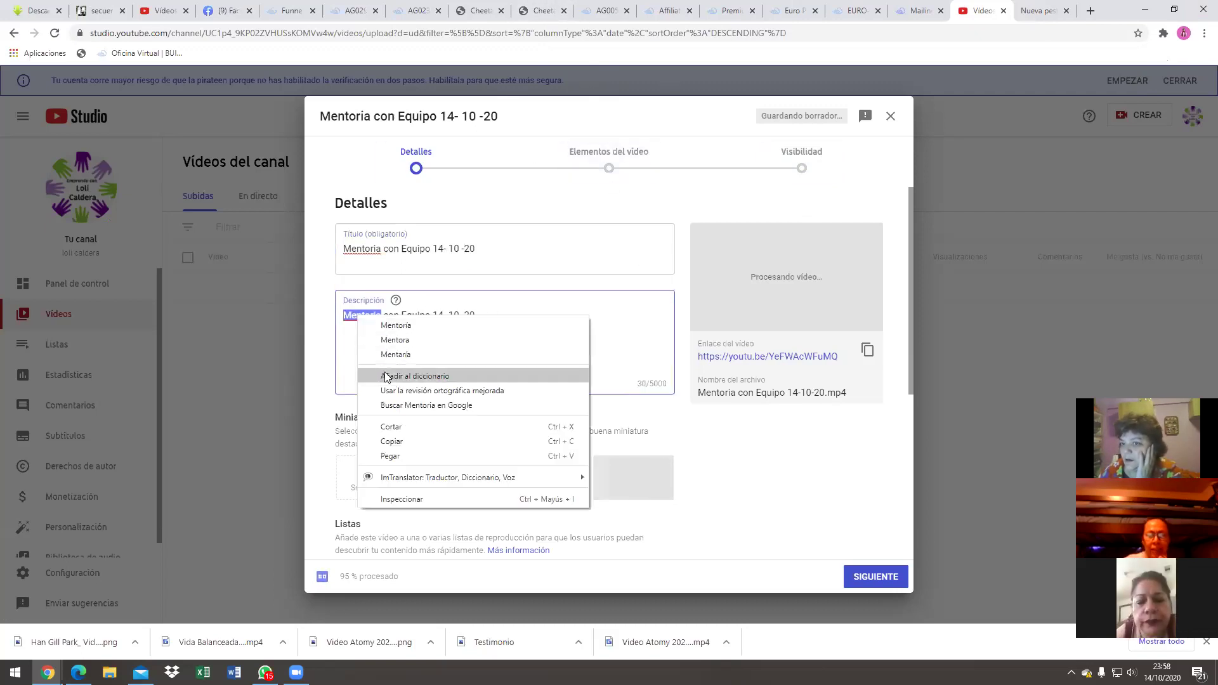
click(396, 325)
click(363, 257)
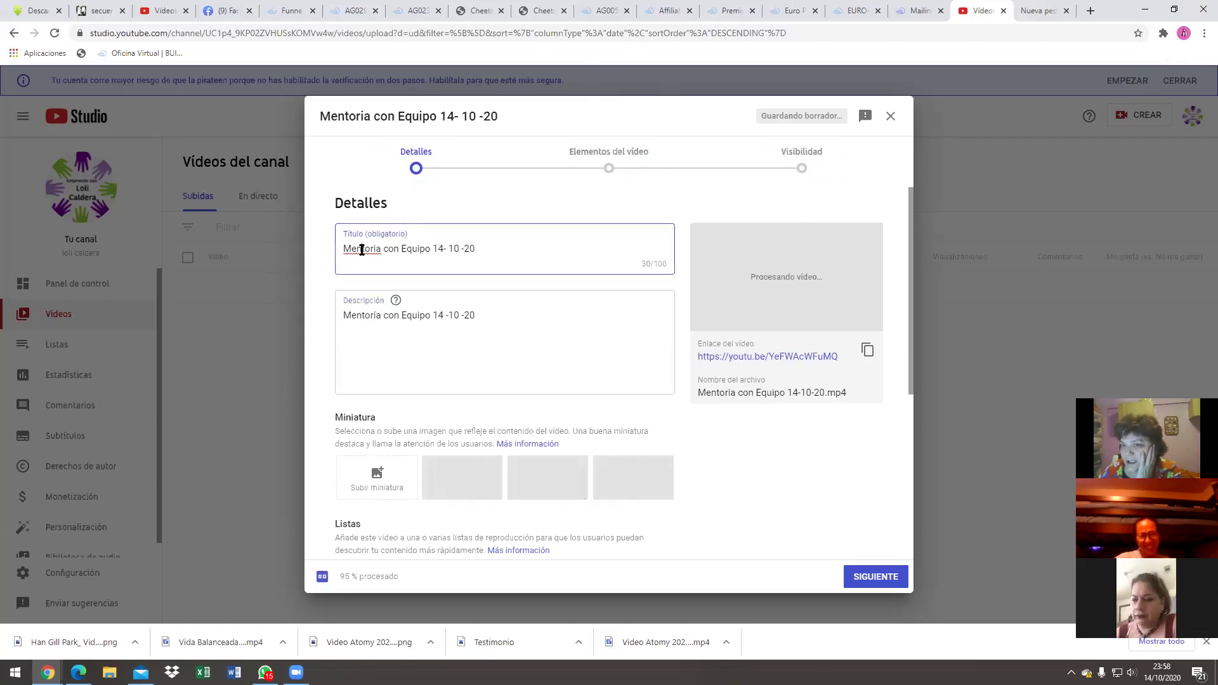
right_click(361, 252)
click(402, 261)
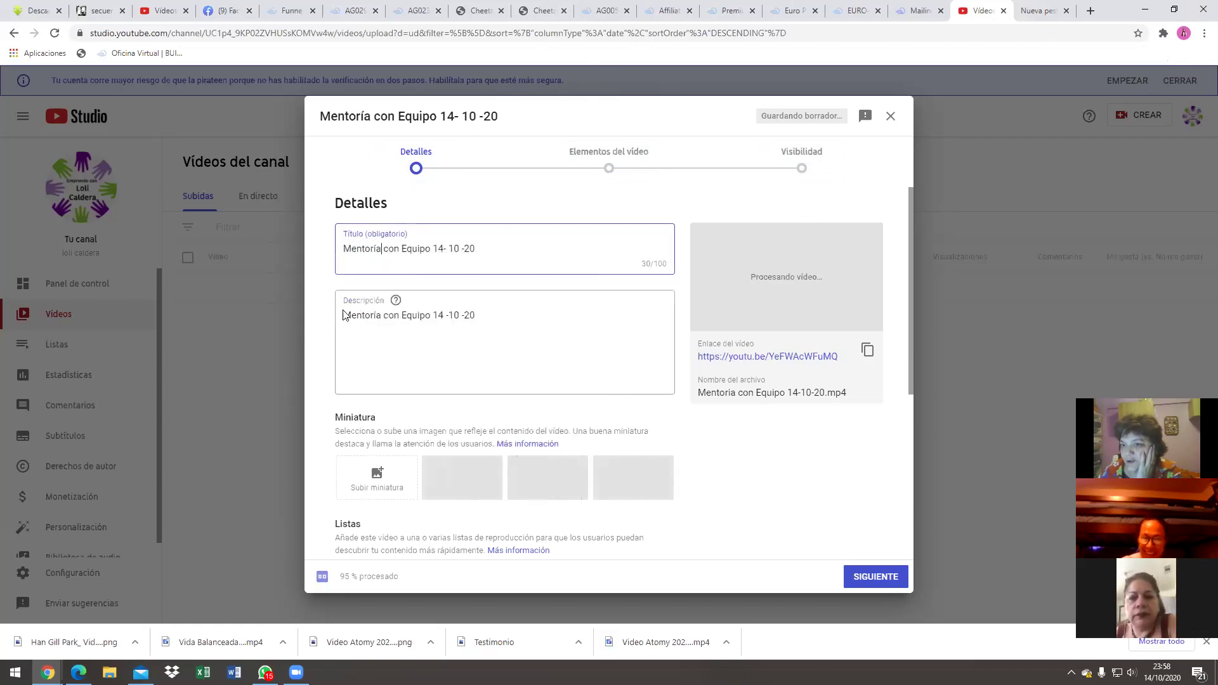
- Add the paragraph "Enseñando al Equipo manejar las herramientas de Builderall." below the description's first line, separated by a blank line and followed by empty lines
click(492, 316)
key(Return)
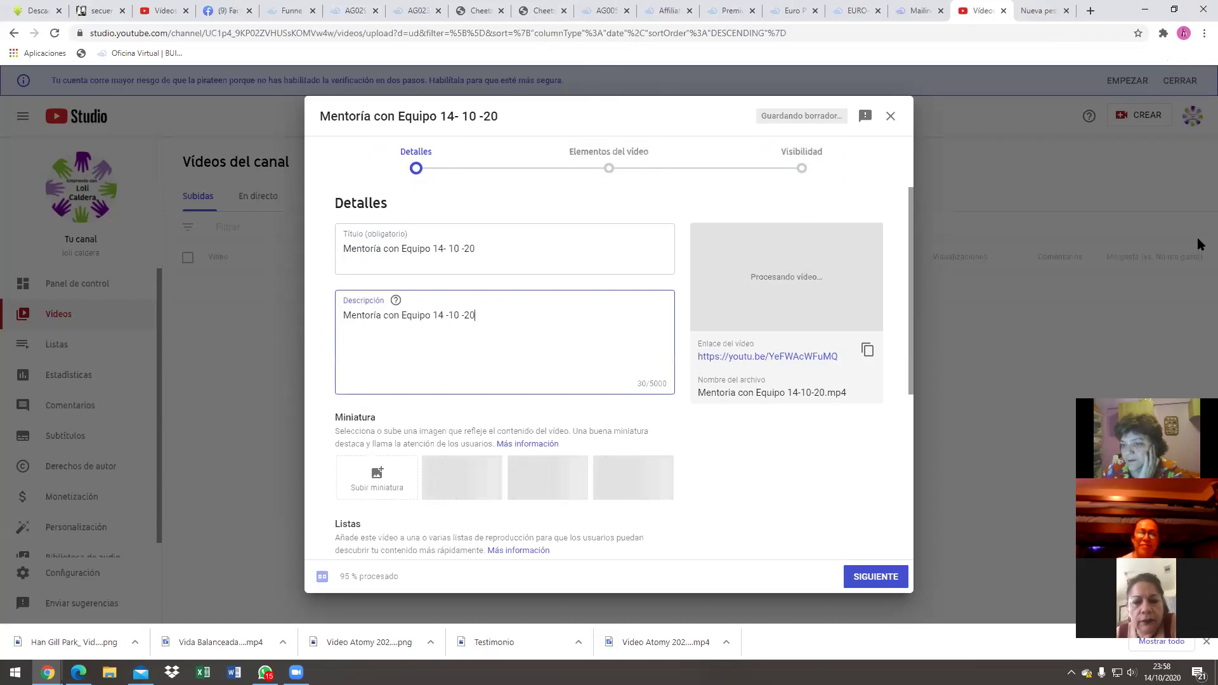
key(Return)
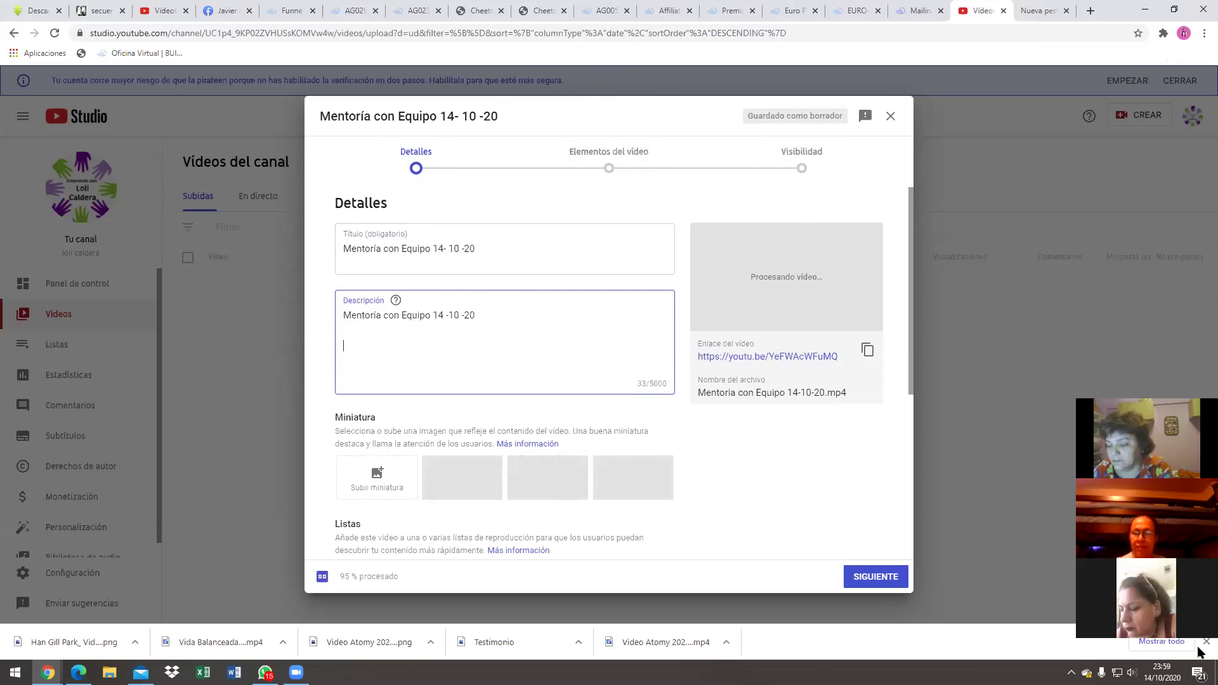
text(ENS)
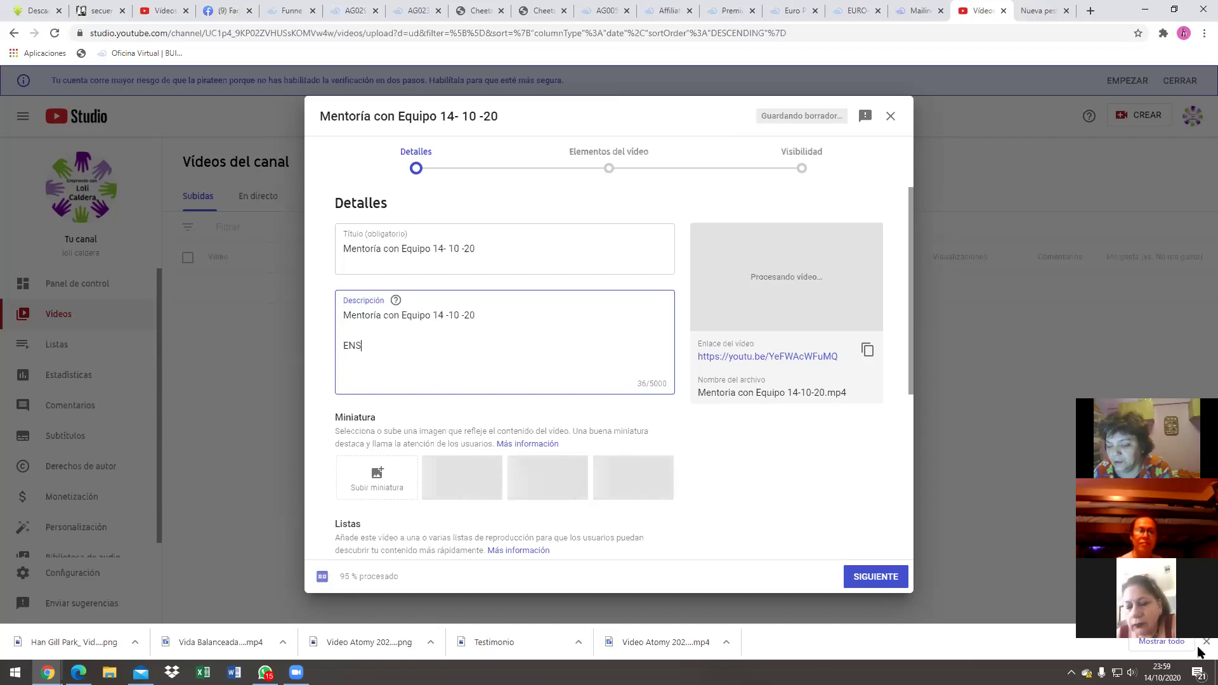
text(E)
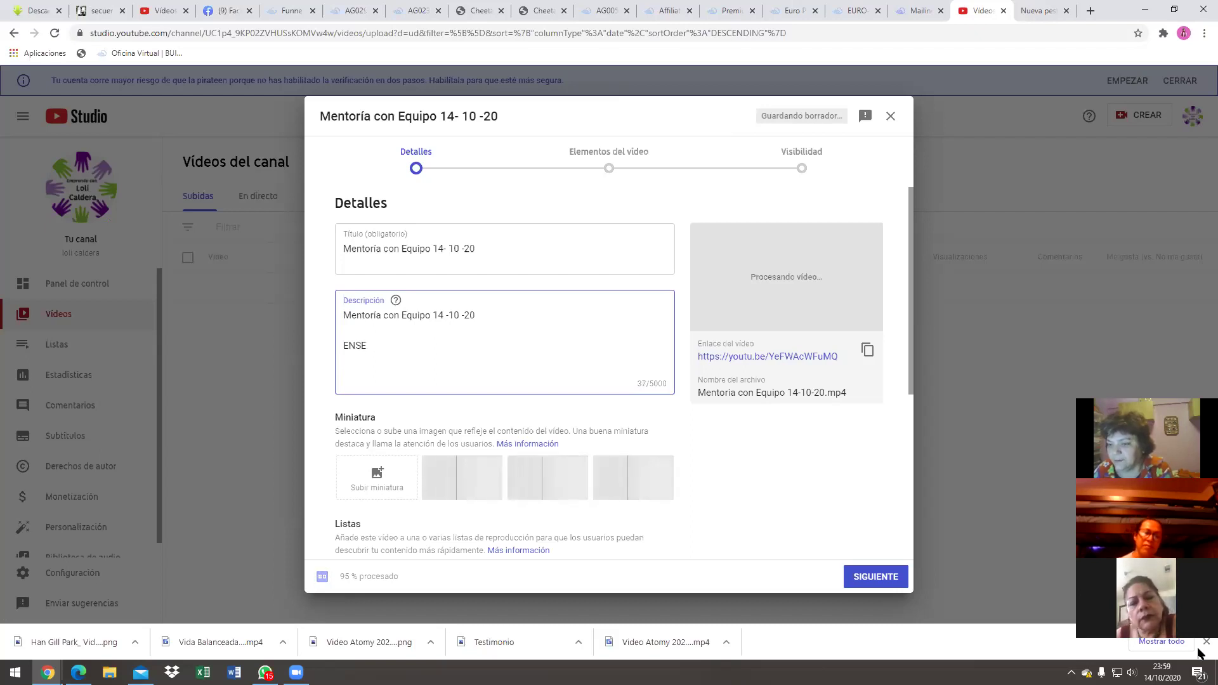
key(BackSpace)
key(BackSpace)
key(BackSpace)
key(BackSpace)
text(ense)
key(BackSpace)
key(BackSpace)
key(BackSpace)
text(Ens)
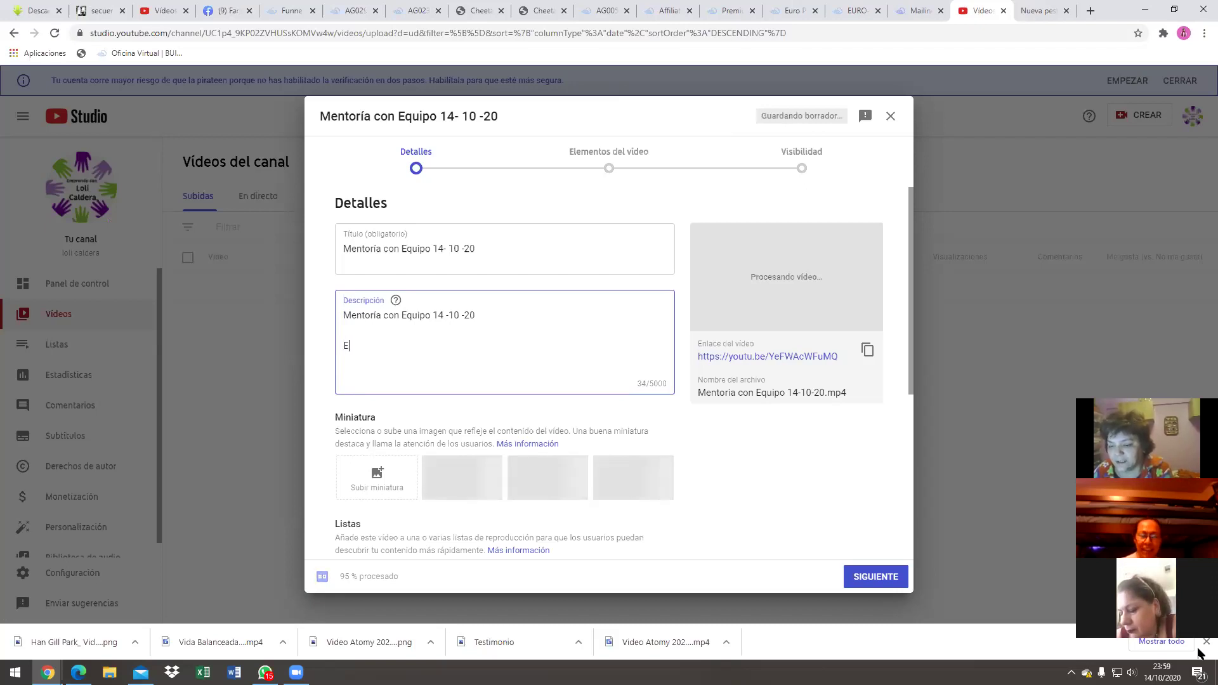
text(eñando al E)
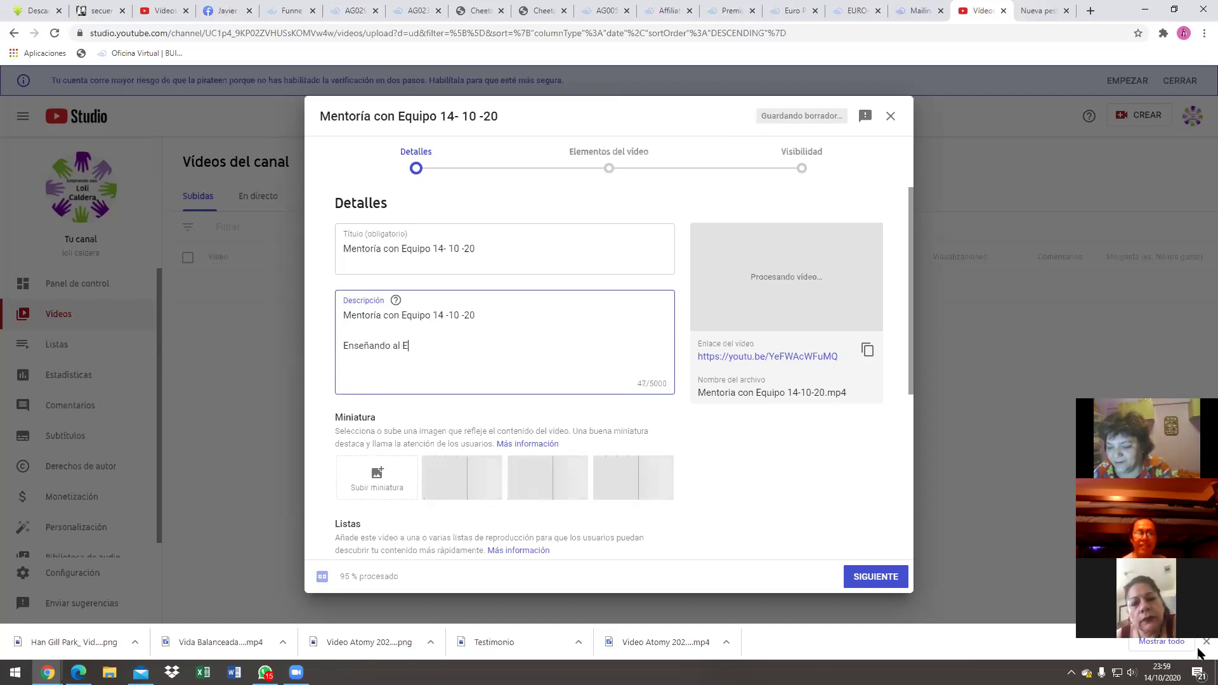
text(quipo manera)
key(BackSpace)
text(jar las herramien)
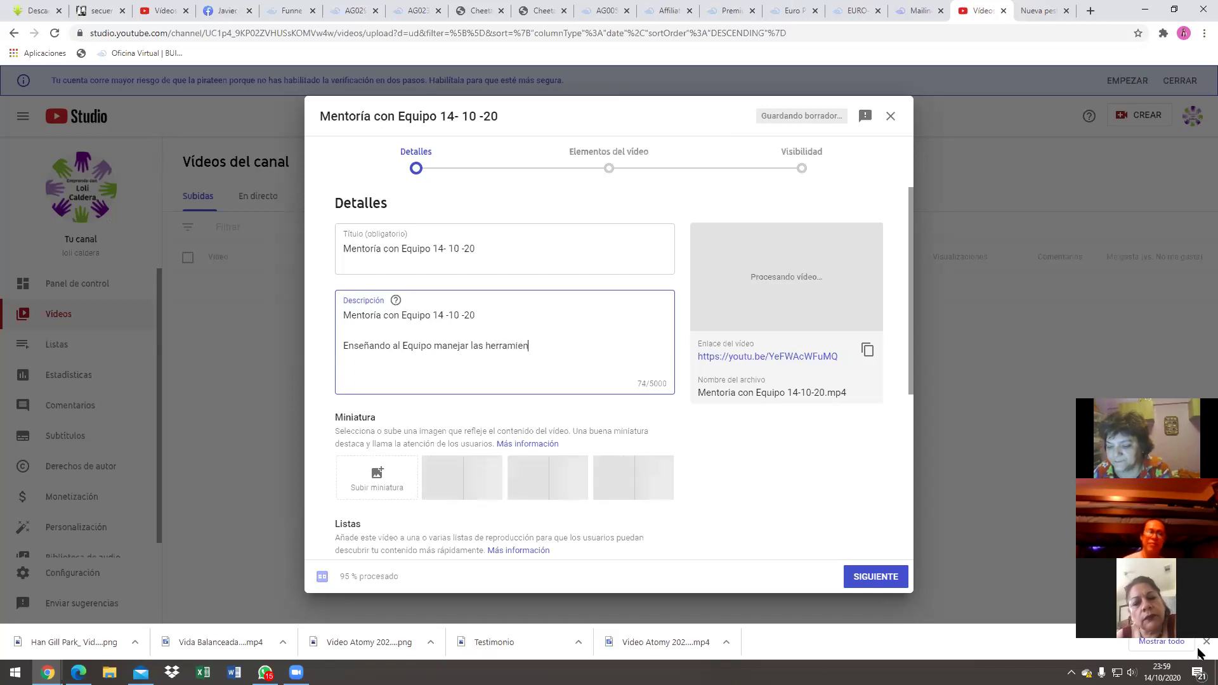
text(tas de )
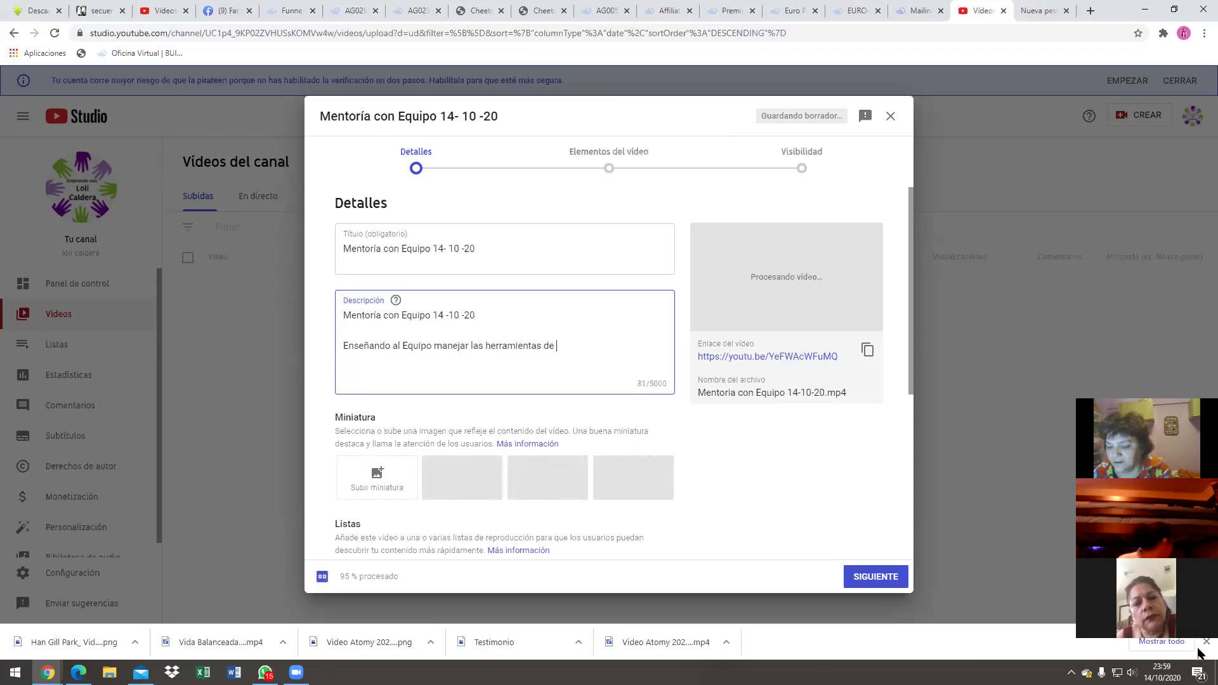
text(Bui)
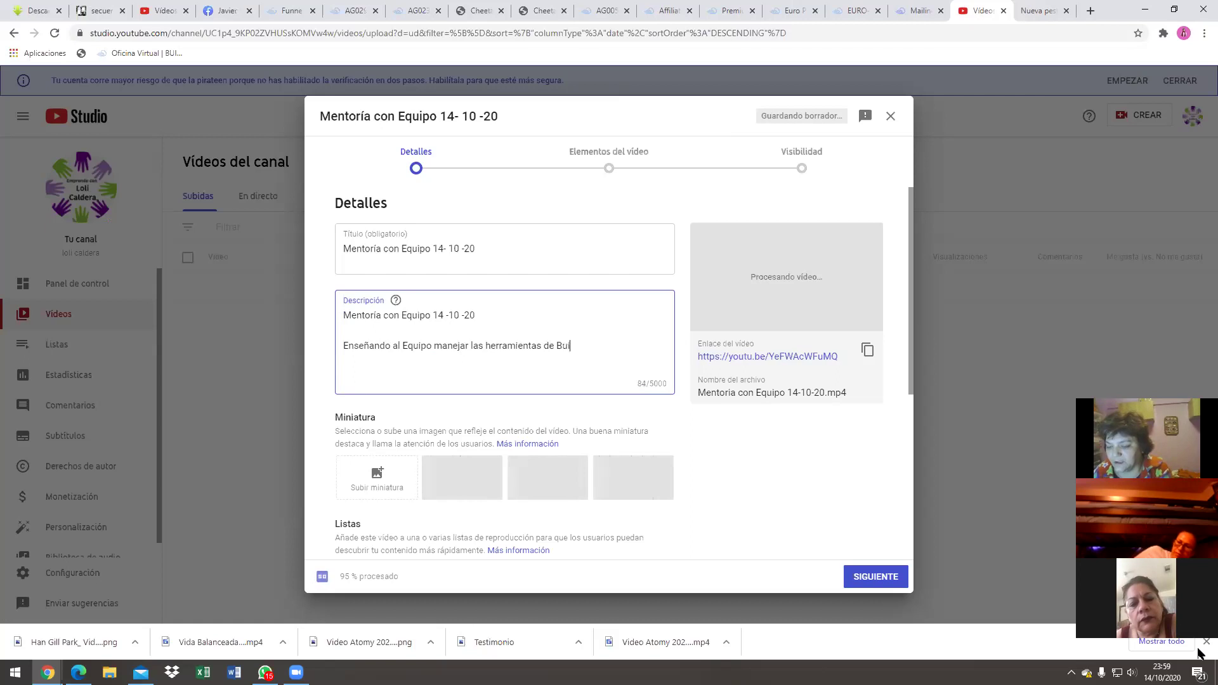
text(lderal)
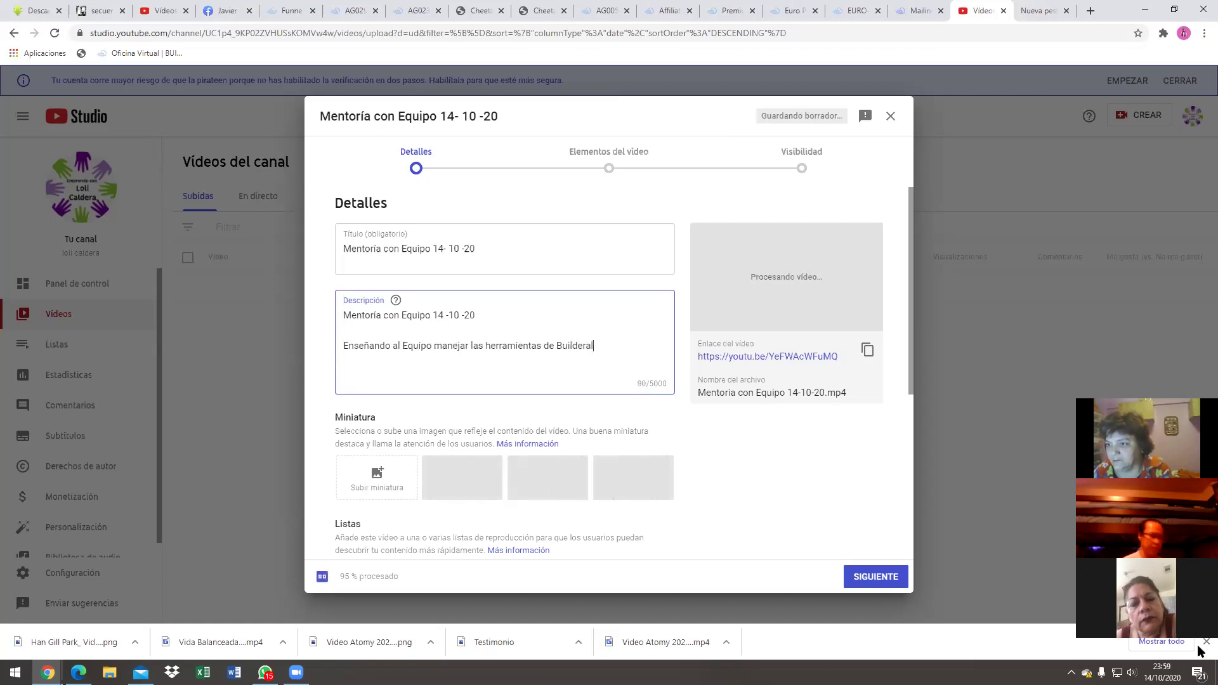
text(l.)
key(Return)
key(Return)
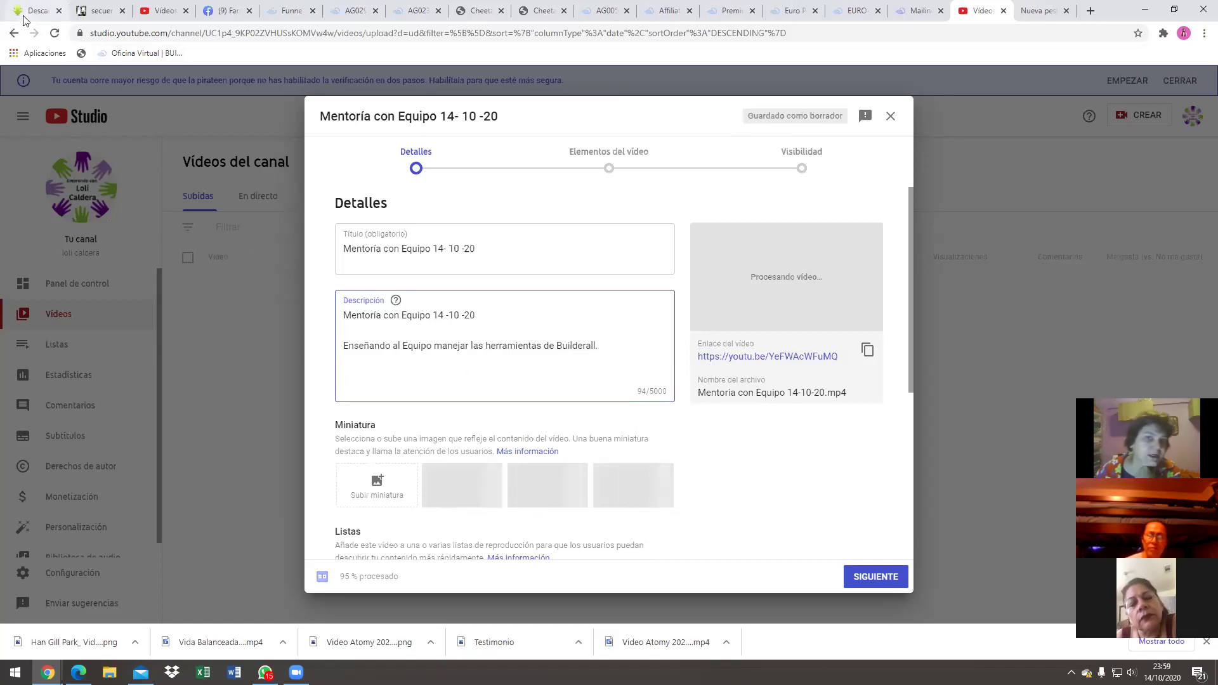
- Switch to Trello, leave the open card and open the "TEXTO GENERAL CANAL YOUTUBE" card on the YOUTUBE board
click(94, 10)
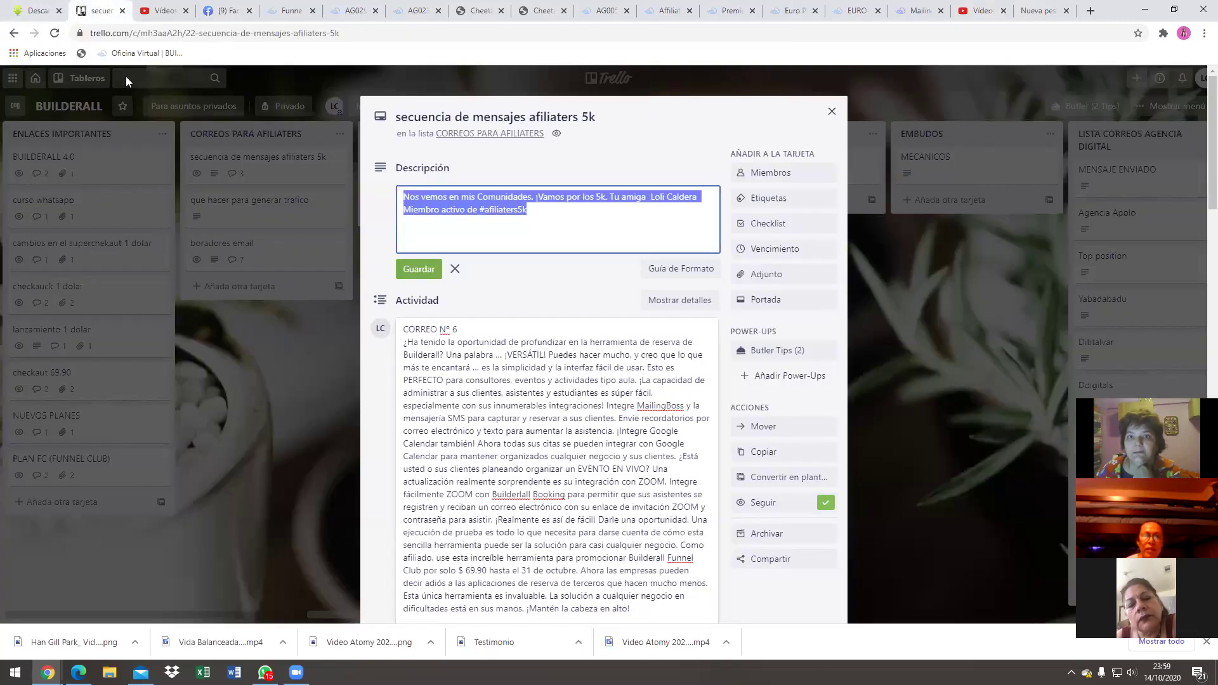
click(296, 451)
click(296, 446)
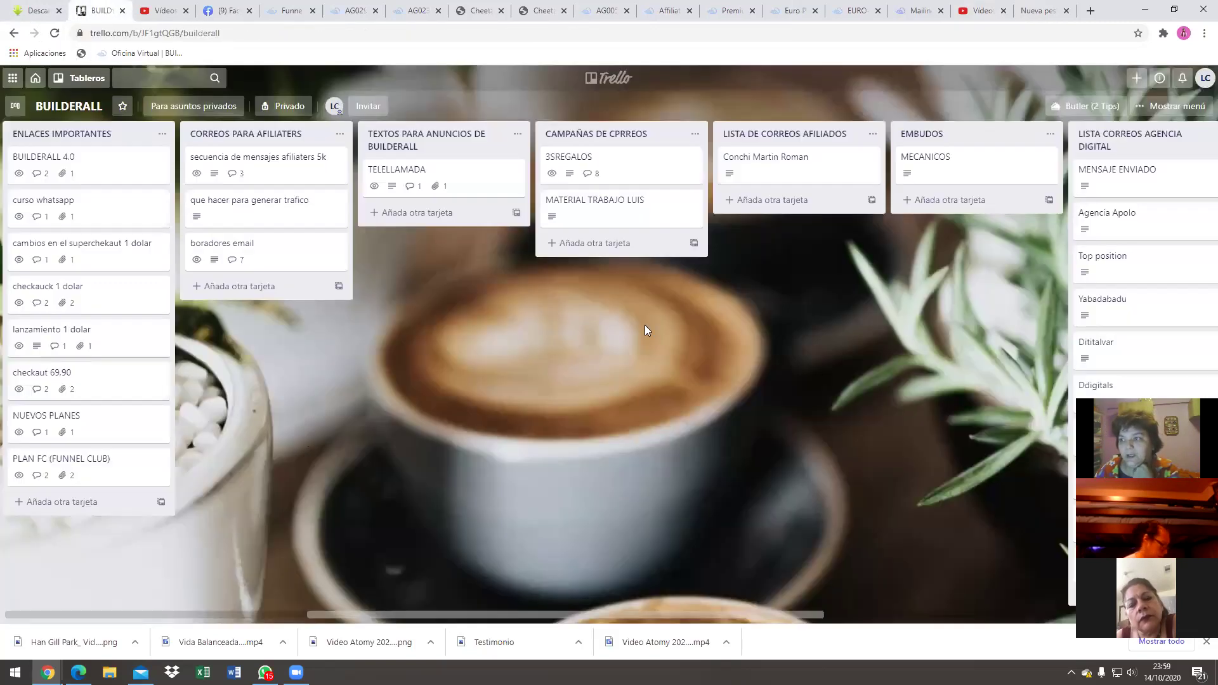
click(87, 78)
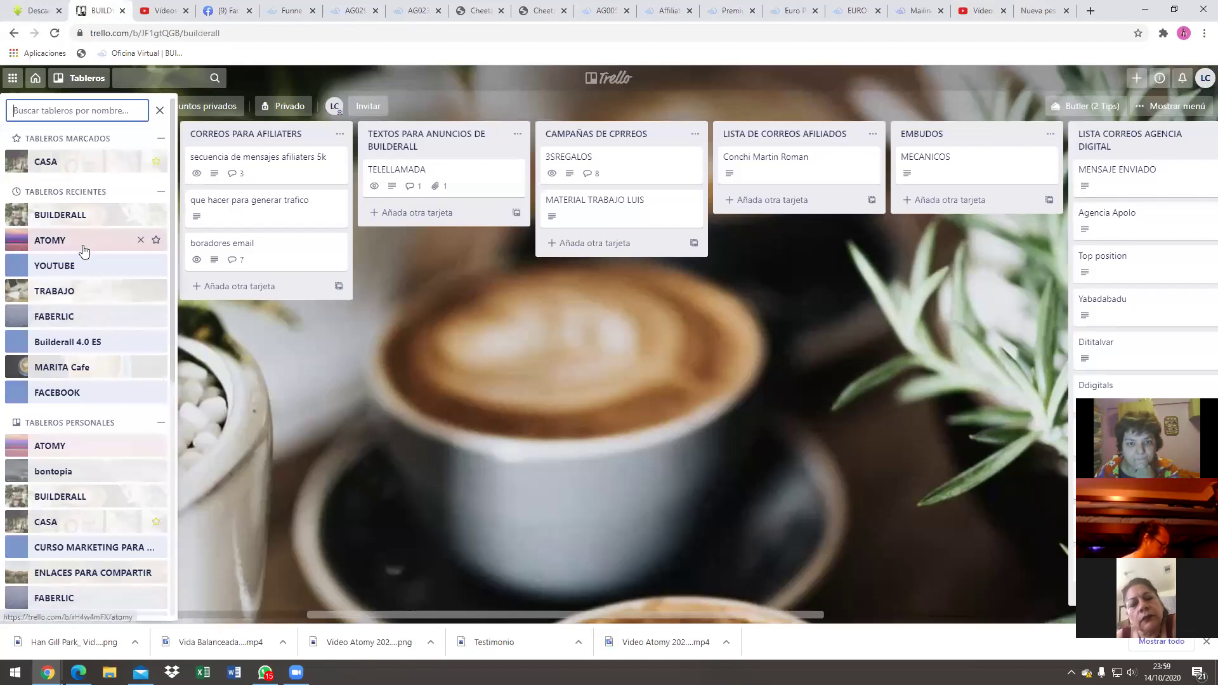
click(63, 268)
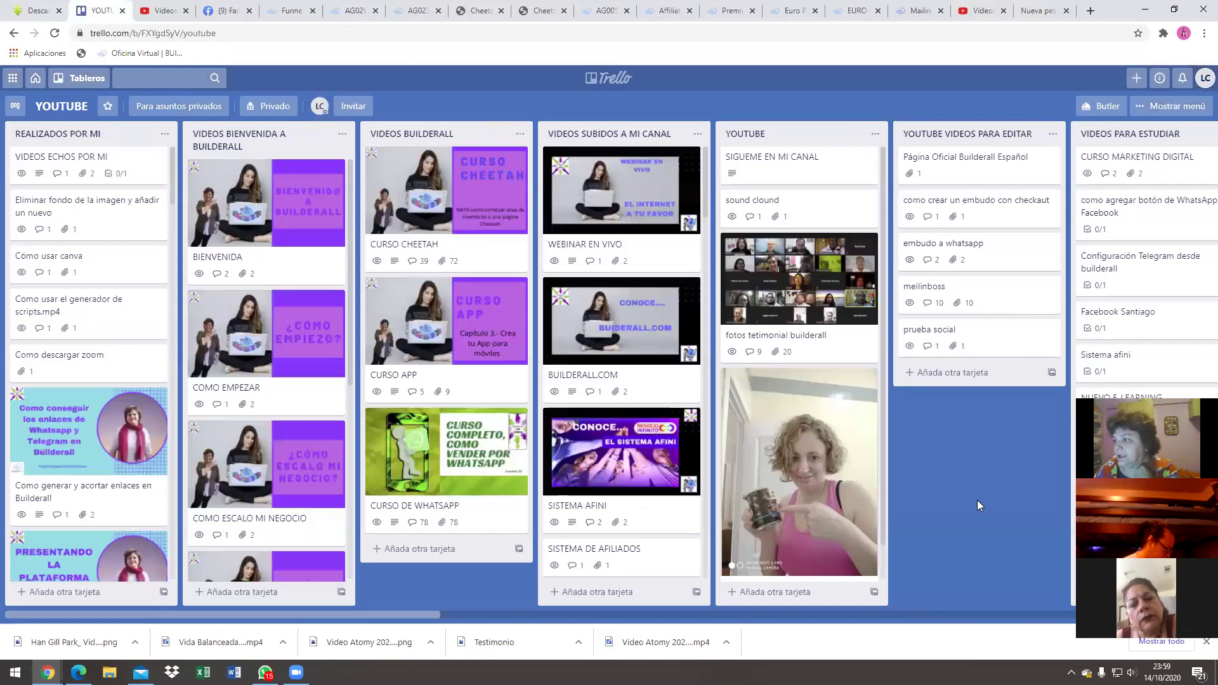
drag(798, 495, 135, 471)
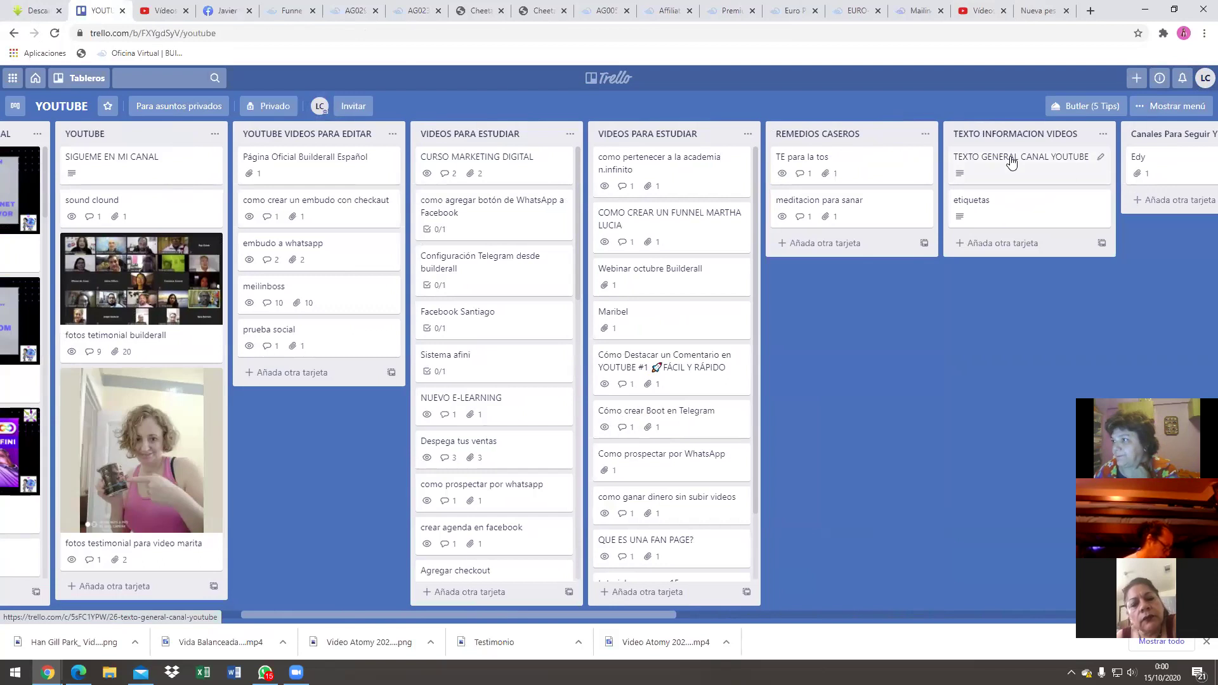
click(1011, 163)
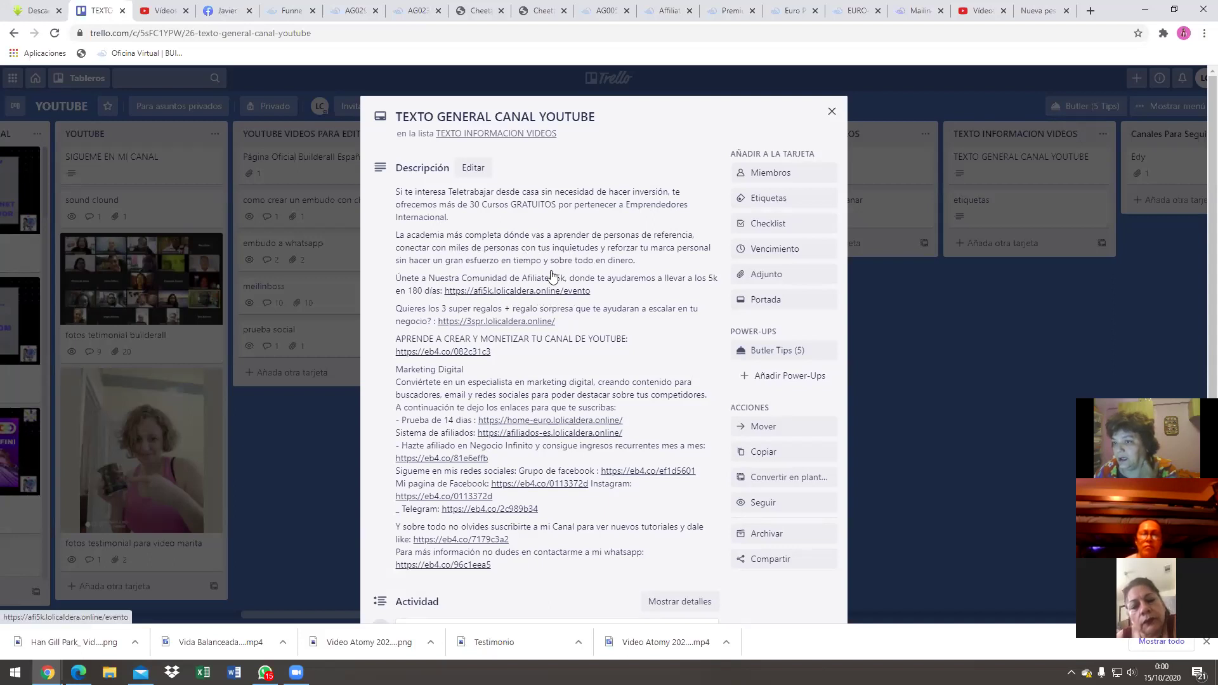
- Copy the entire description text of the "TEXTO GENERAL CANAL YOUTUBE" card
scroll(495, 284, down, 1)
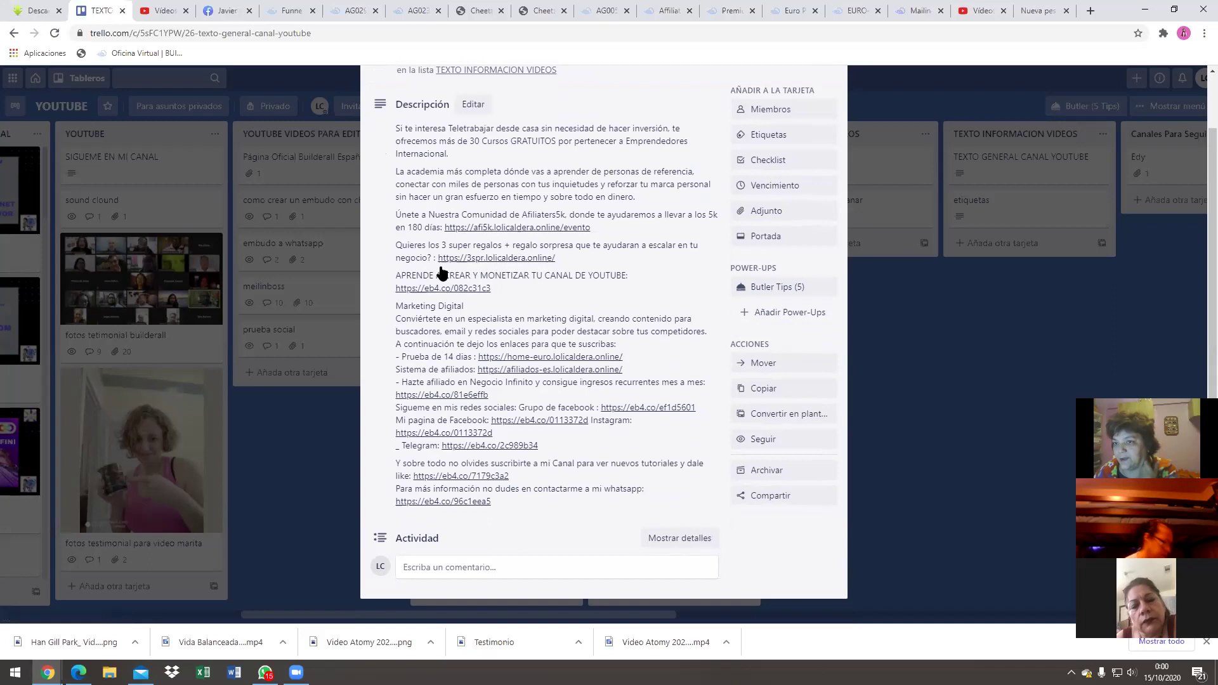
scroll(444, 253, down, 1)
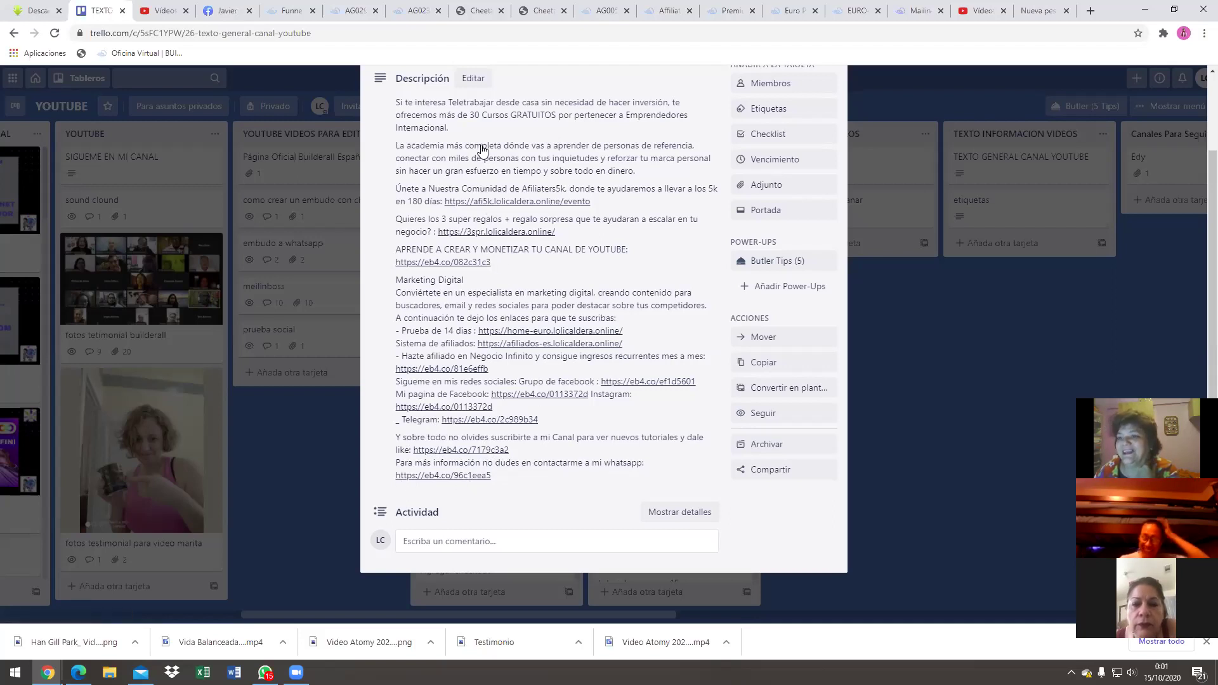
click(465, 153)
key(ctrl+a)
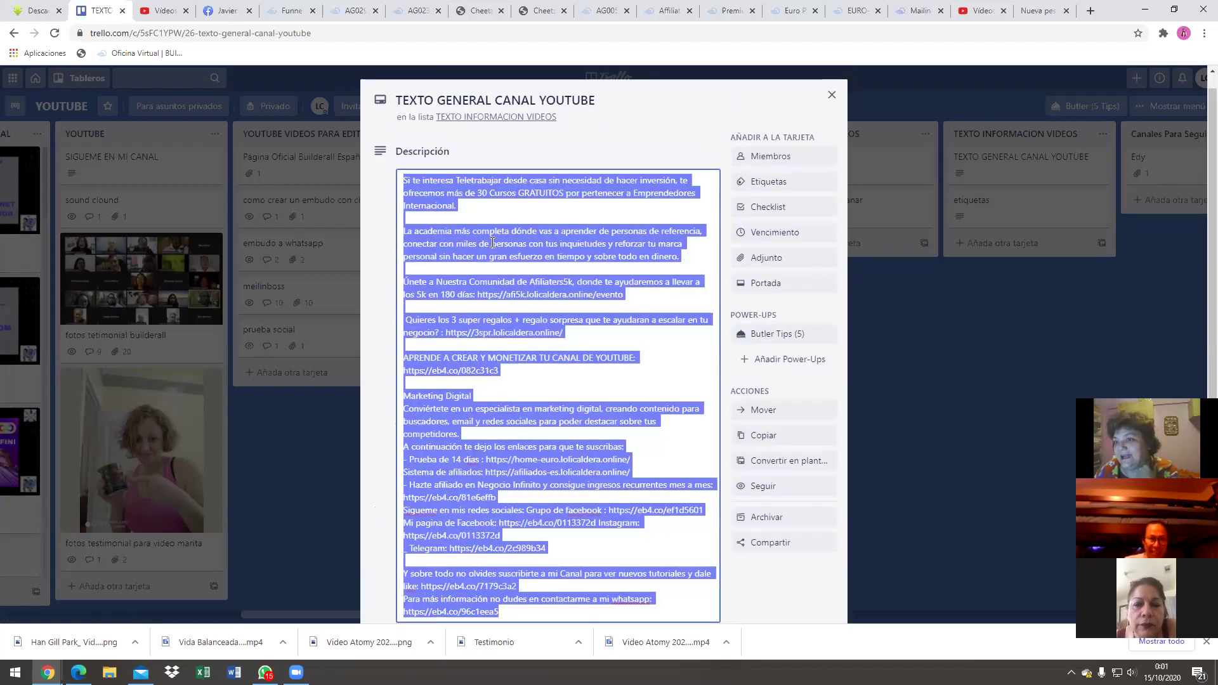
right_click(492, 242)
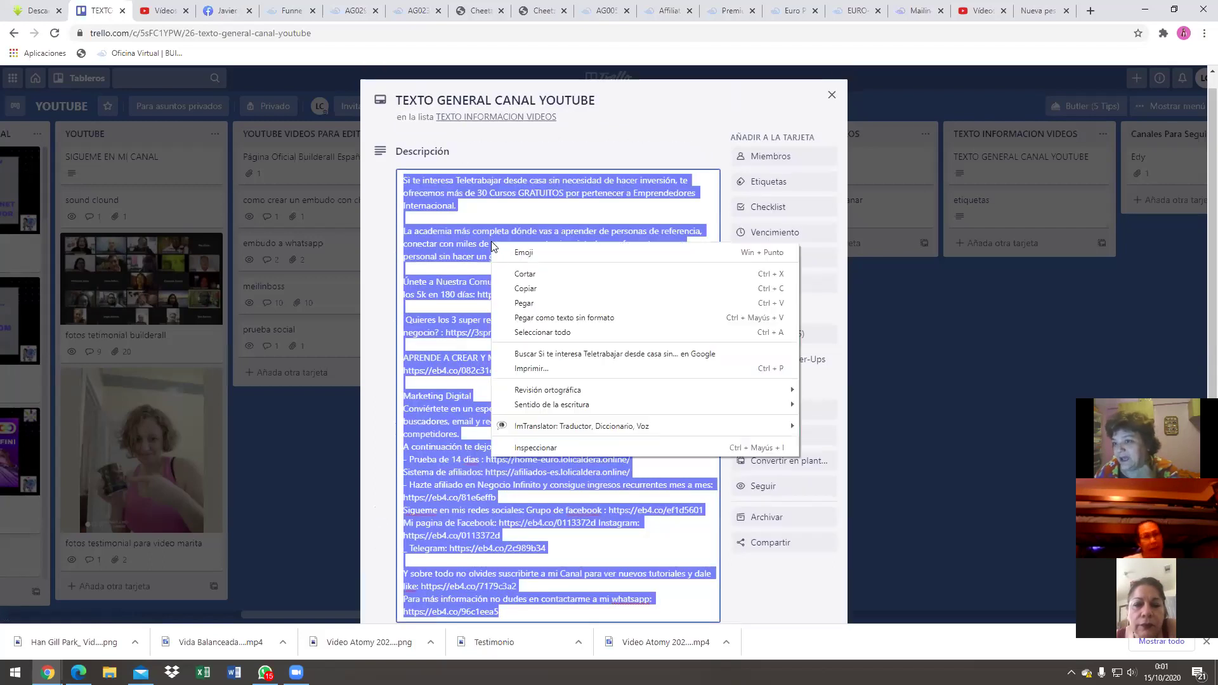
click(526, 289)
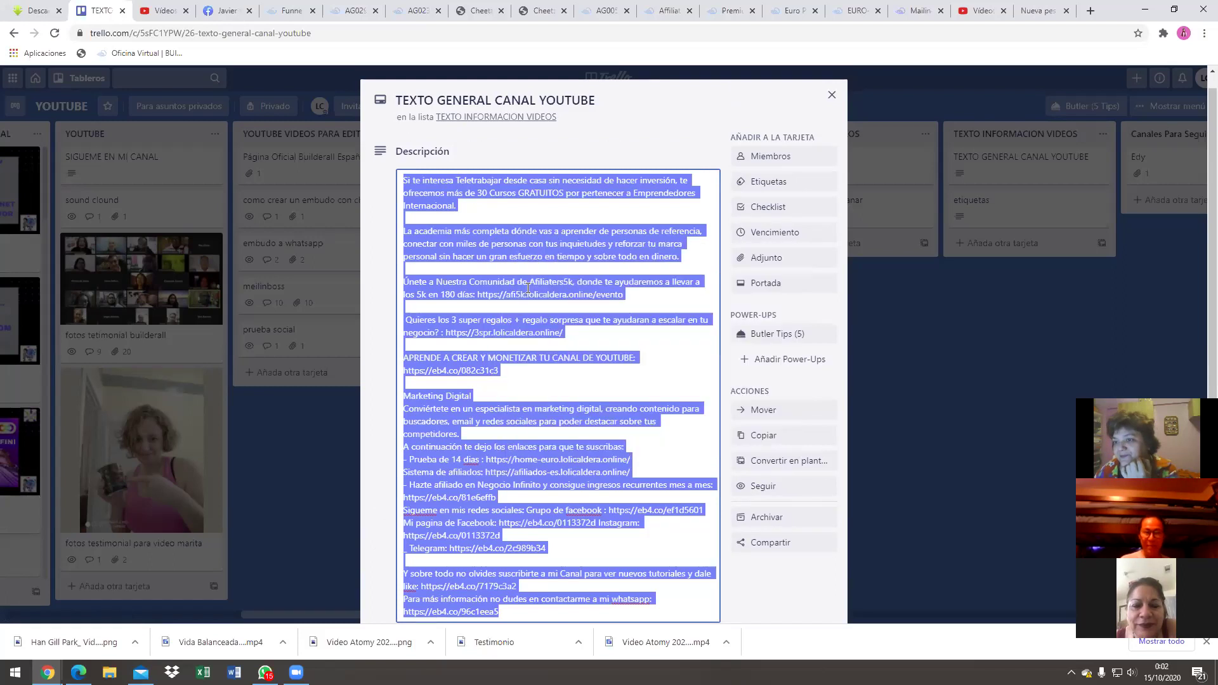
- Paste the copied channel text into the video's description in YouTube Studio, below the Builderall paragraph, and review it
click(983, 11)
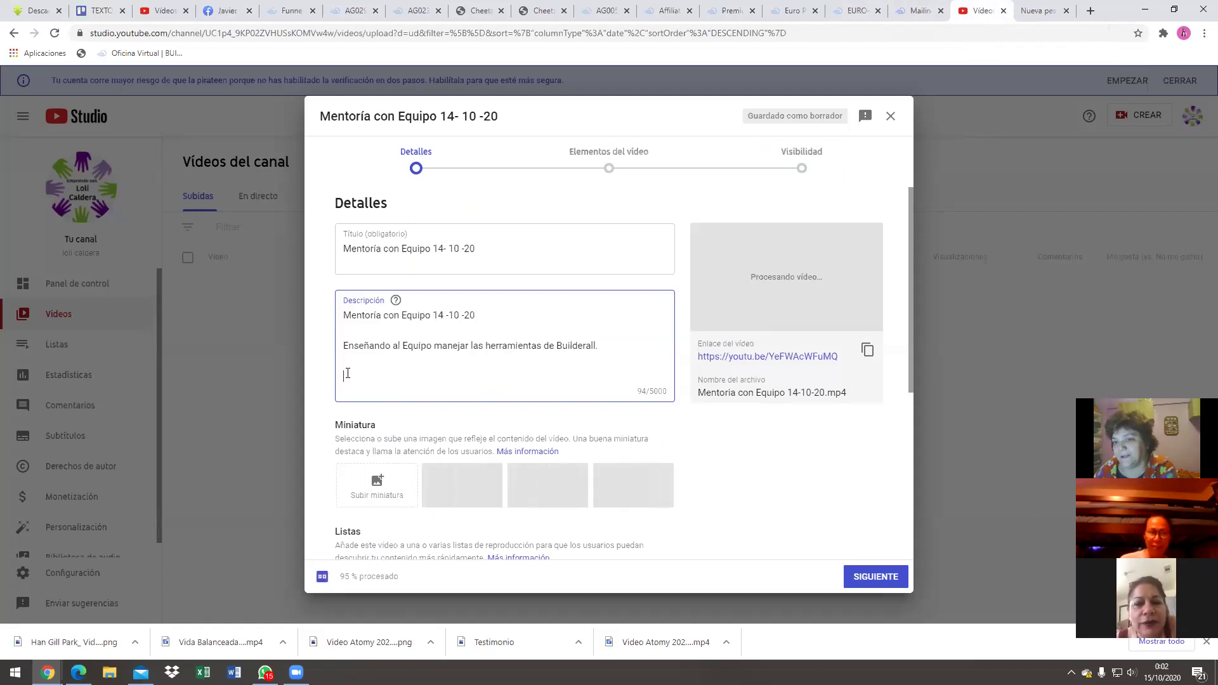
right_click(346, 378)
click(390, 475)
scroll(405, 374, down, 12)
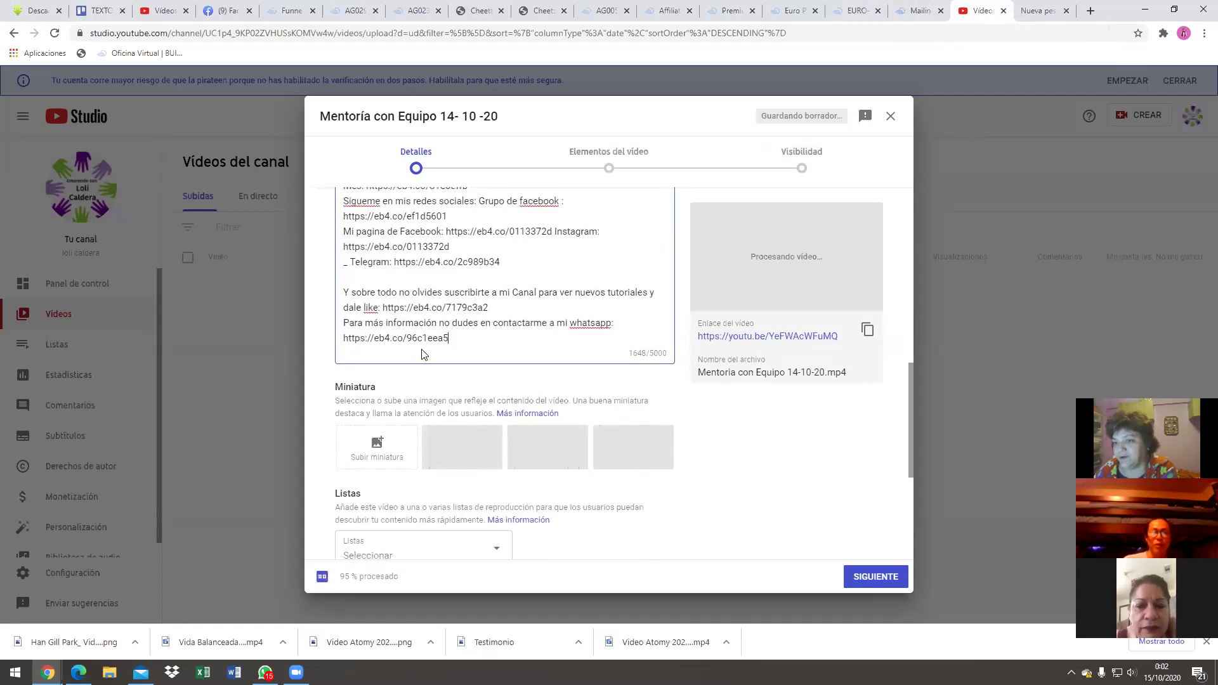
scroll(388, 391, up, 5)
scroll(466, 358, up, 4)
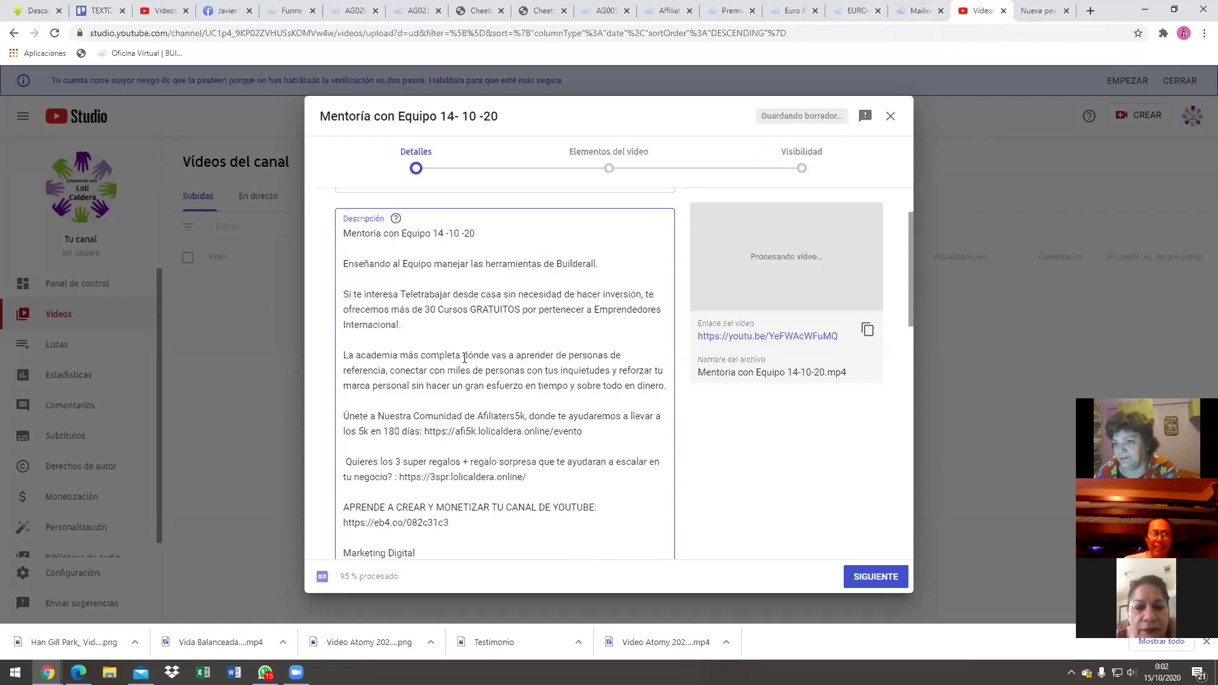
scroll(466, 330, down, 3)
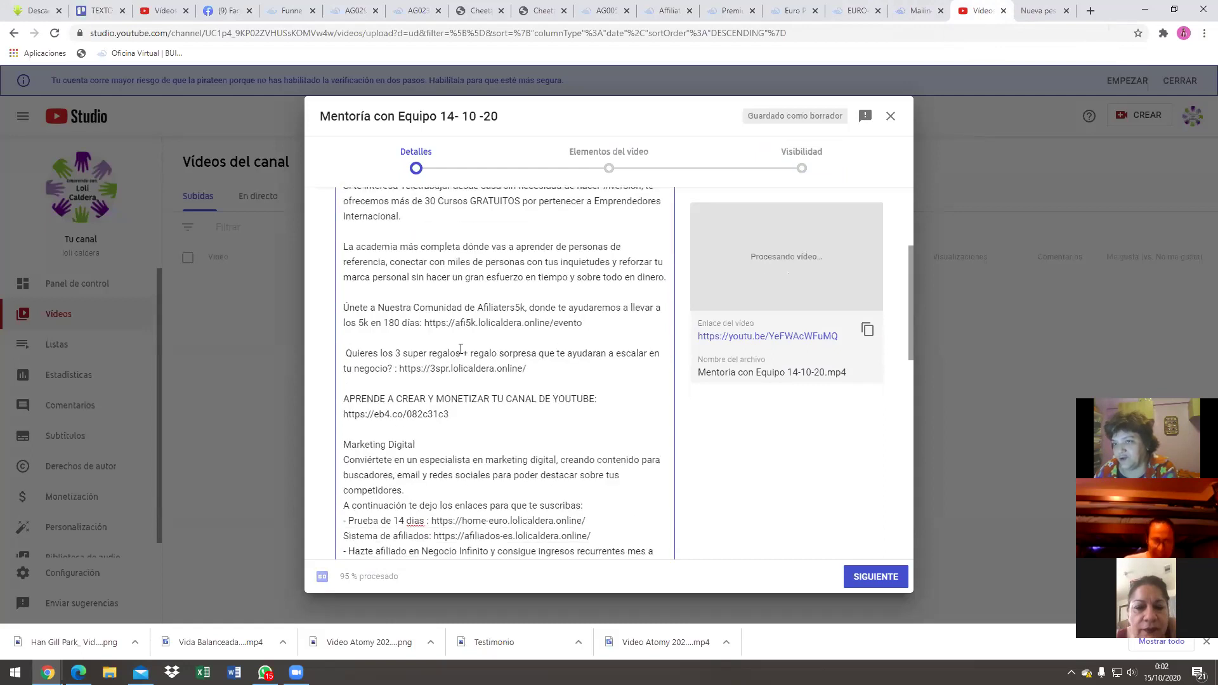
scroll(477, 277, down, 6)
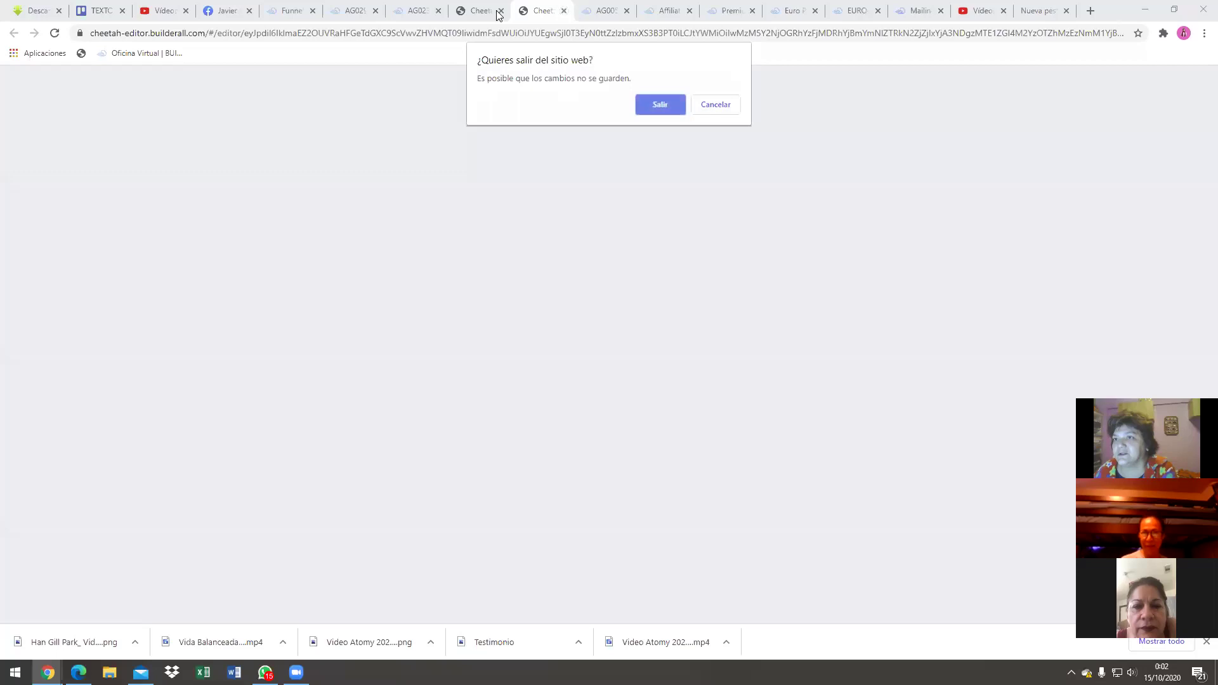
- Close the Cheetah editor, funnel and Builderall landing page tabs between the Facebook and MailingBoss tabs, leaving the editor without saving
click(660, 105)
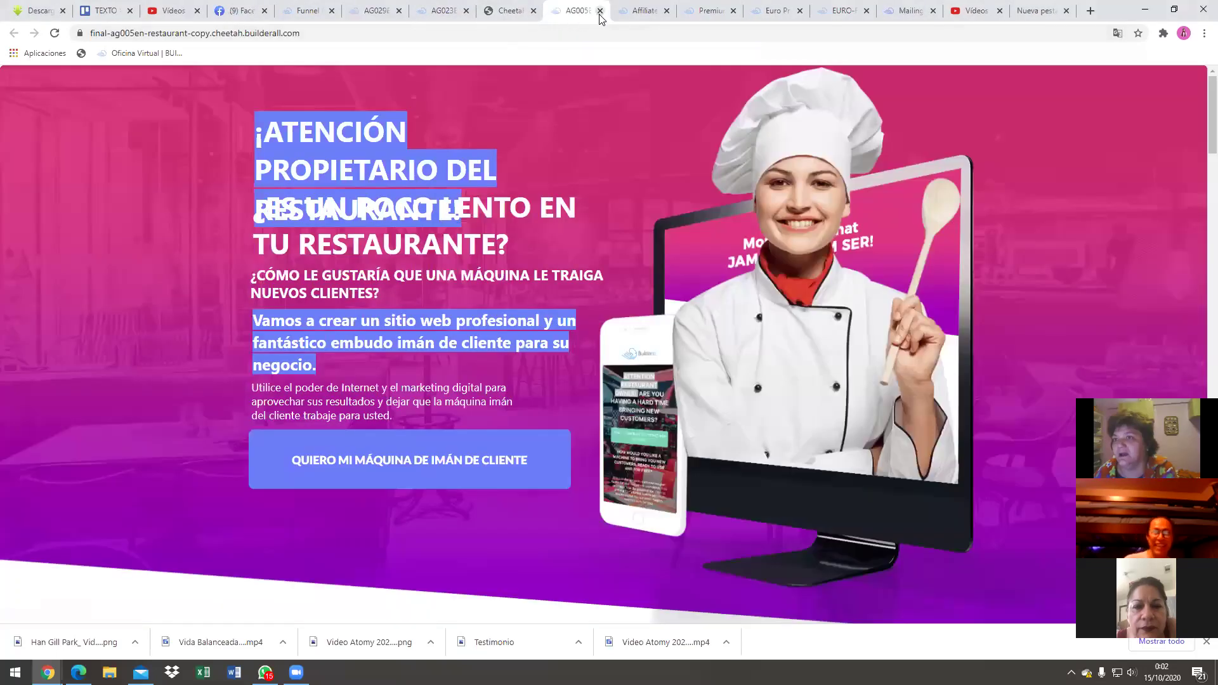
click(600, 10)
click(533, 11)
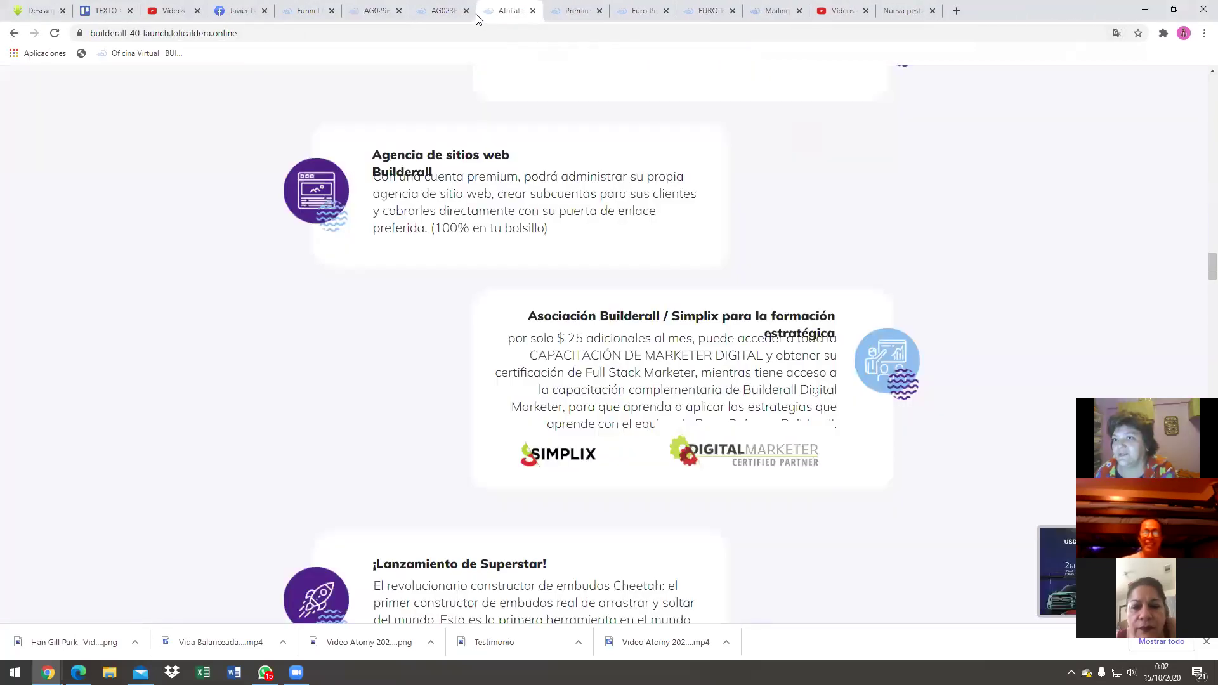
click(465, 11)
click(398, 11)
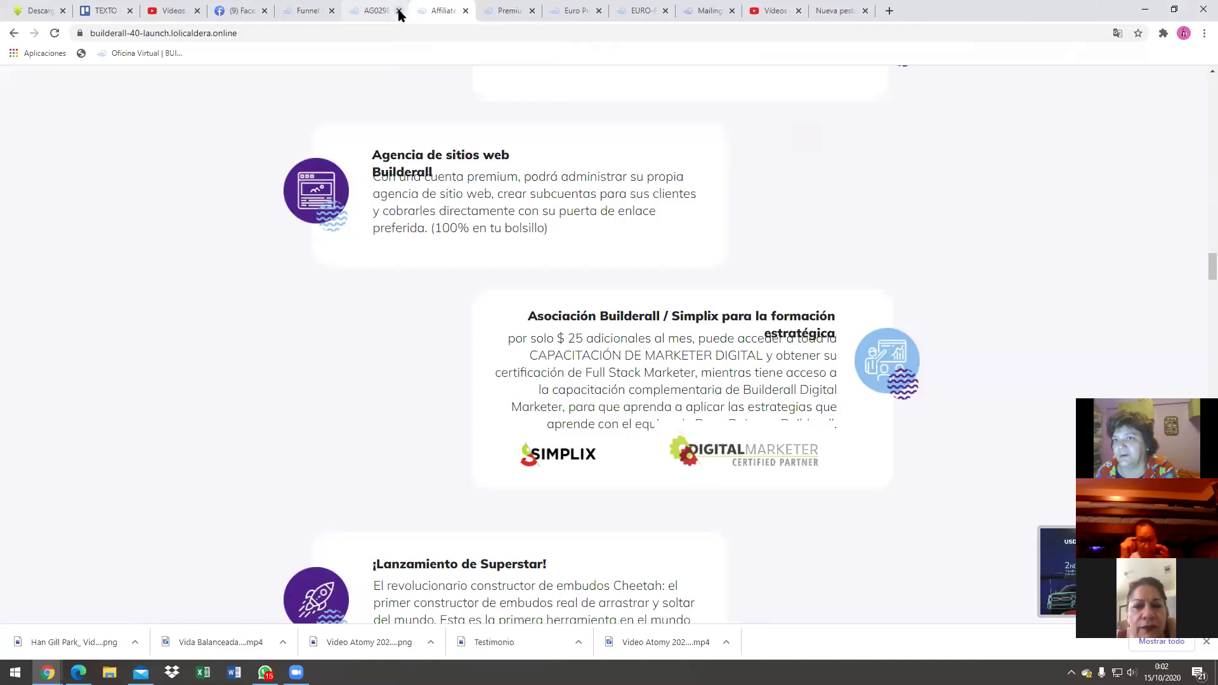
click(332, 11)
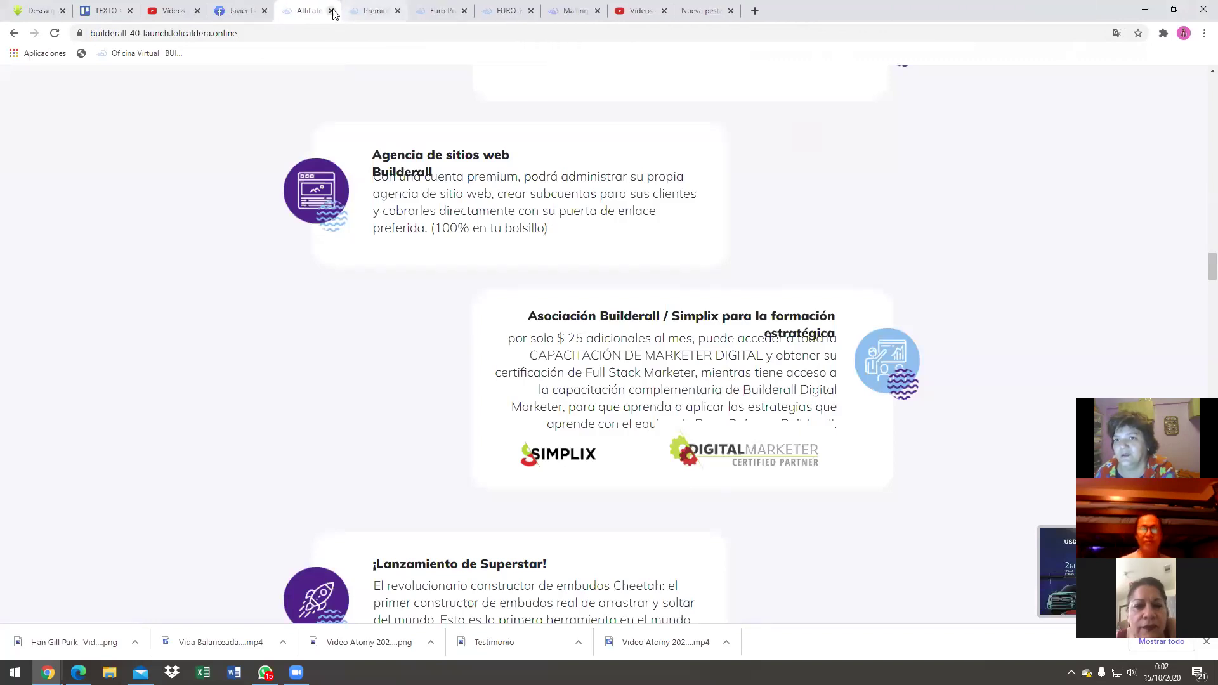
click(330, 11)
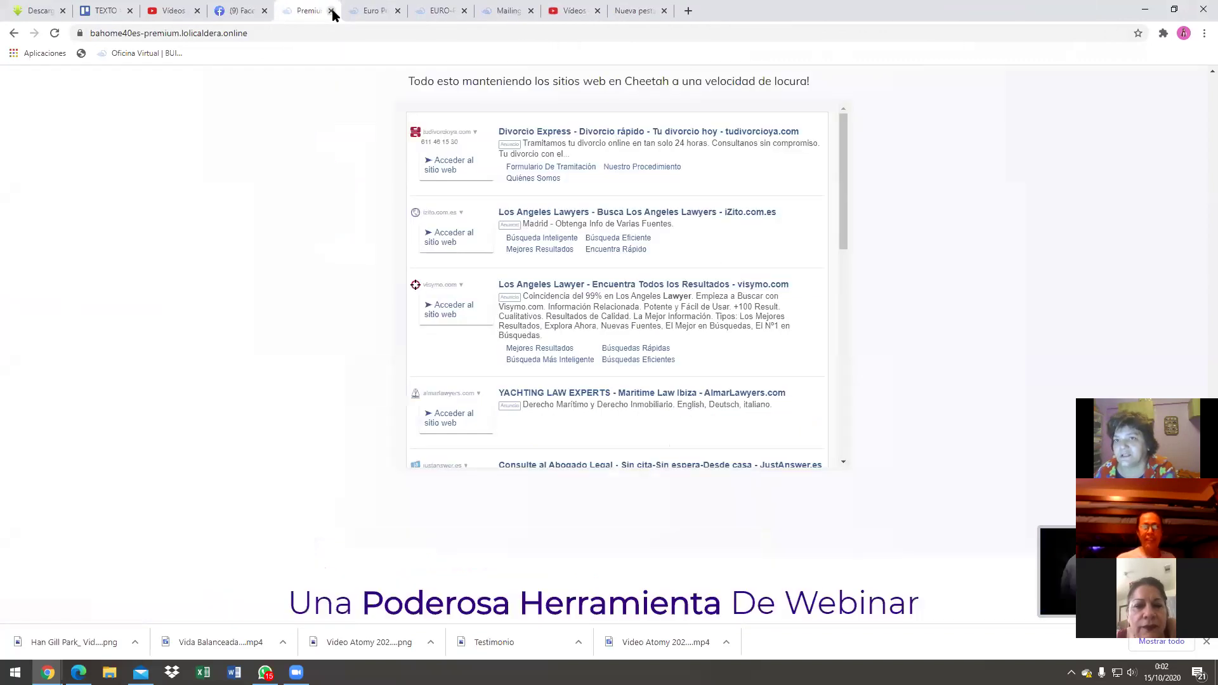
click(331, 11)
click(330, 10)
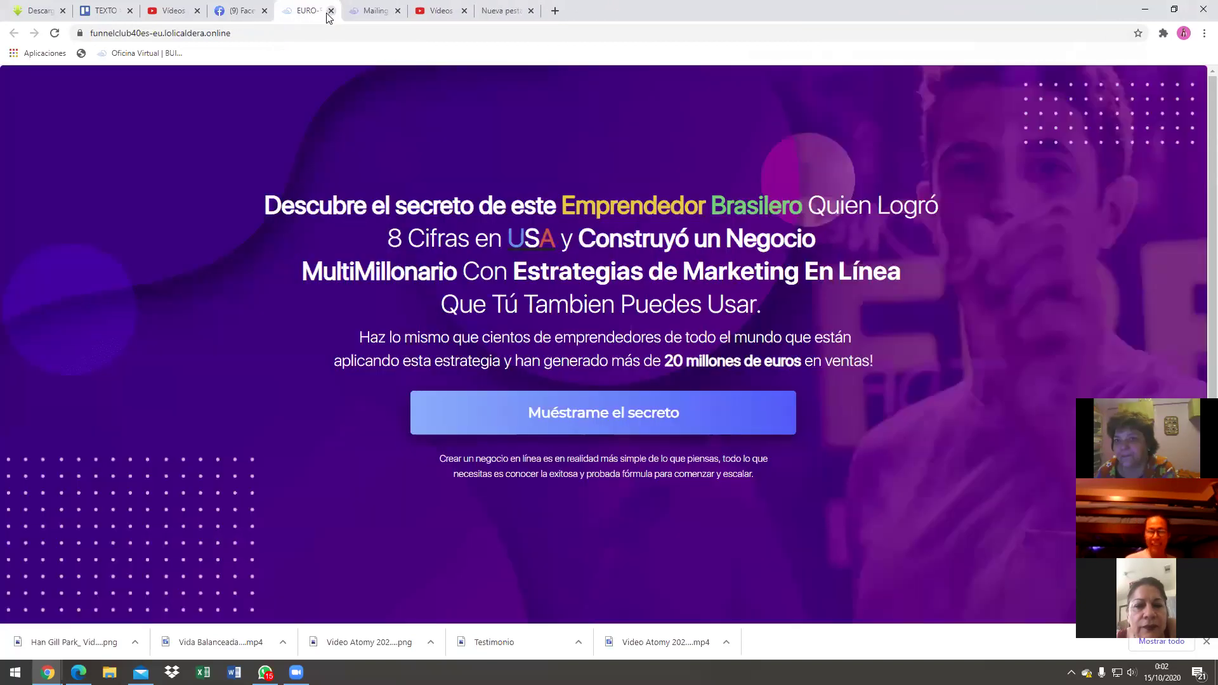
click(331, 11)
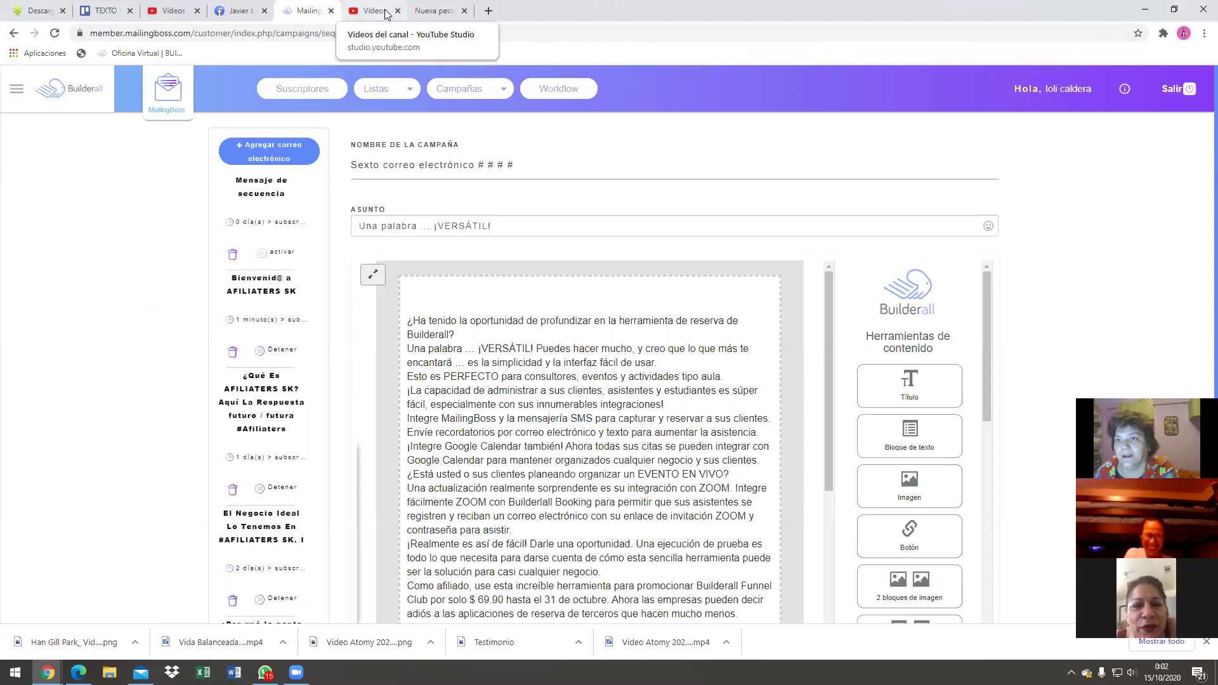
- Go to Canva in the empty browser tab and open the recent design "Construyendo Pagina" for editing
click(430, 12)
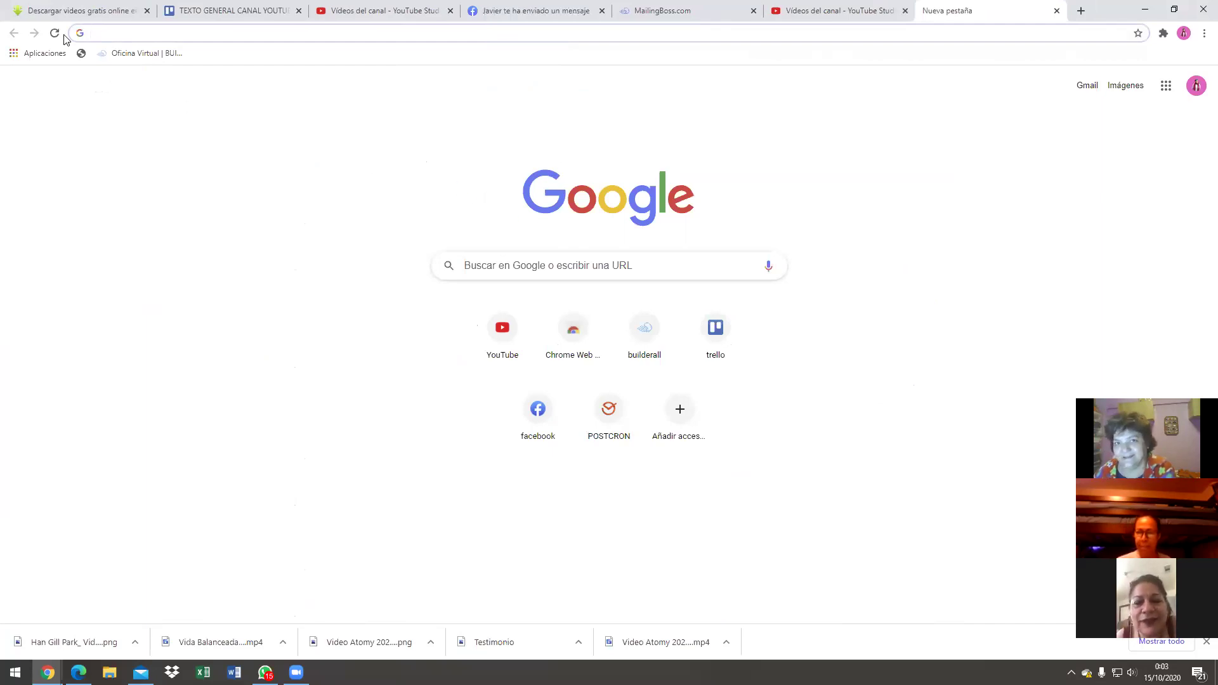
click(119, 33)
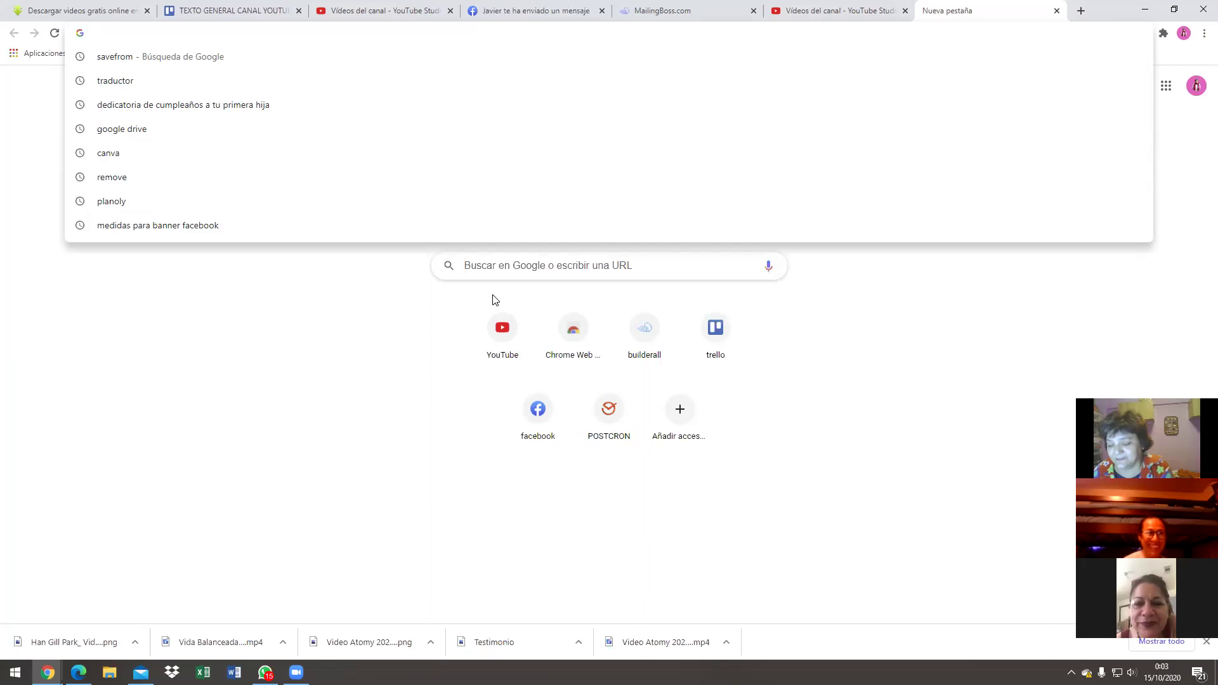
text(canva.com/?showInvalidReferral=)
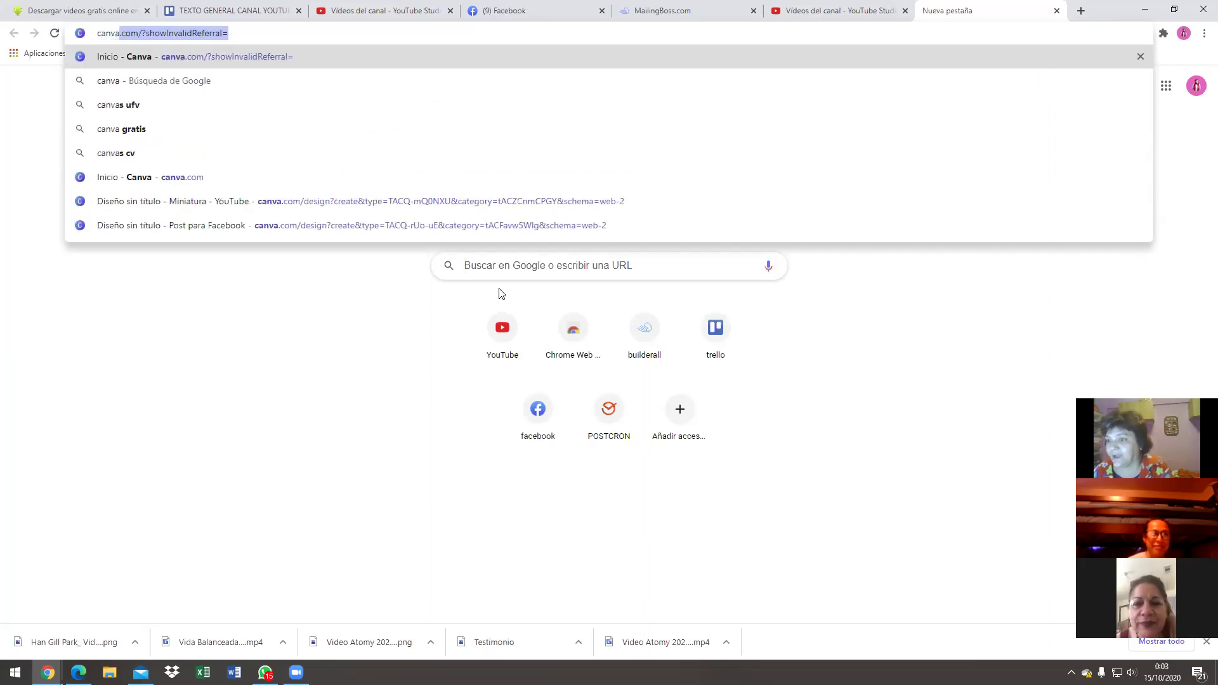
key(Return)
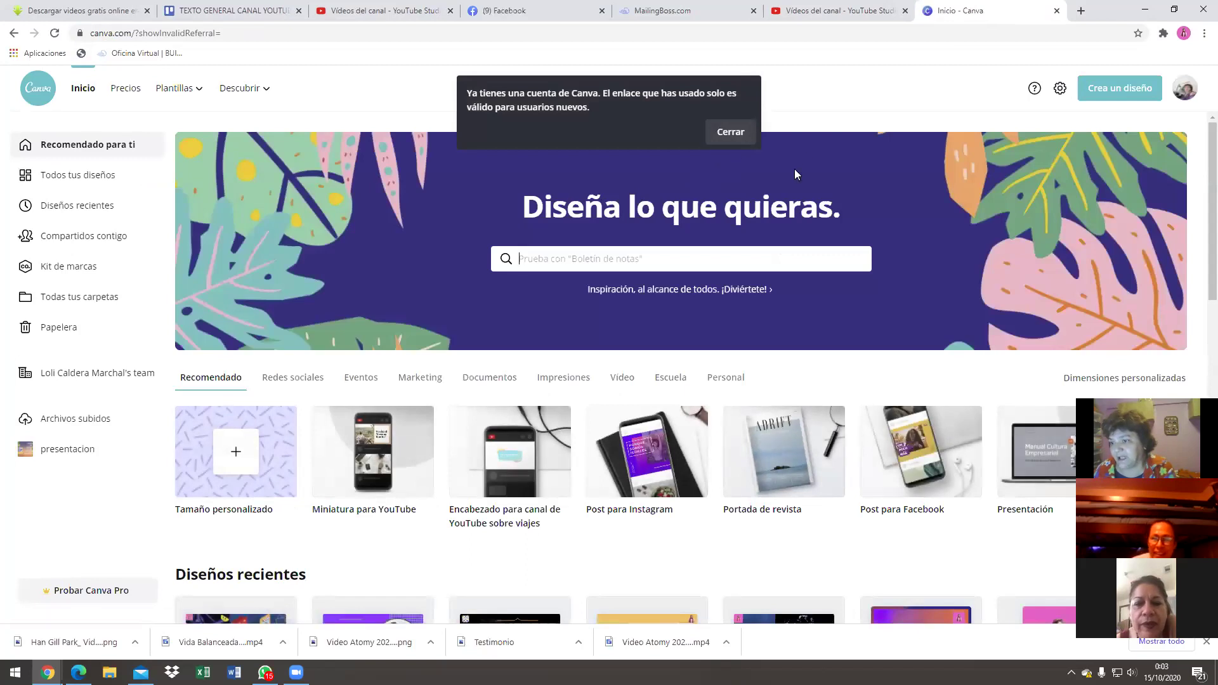
scroll(385, 467, down, 4)
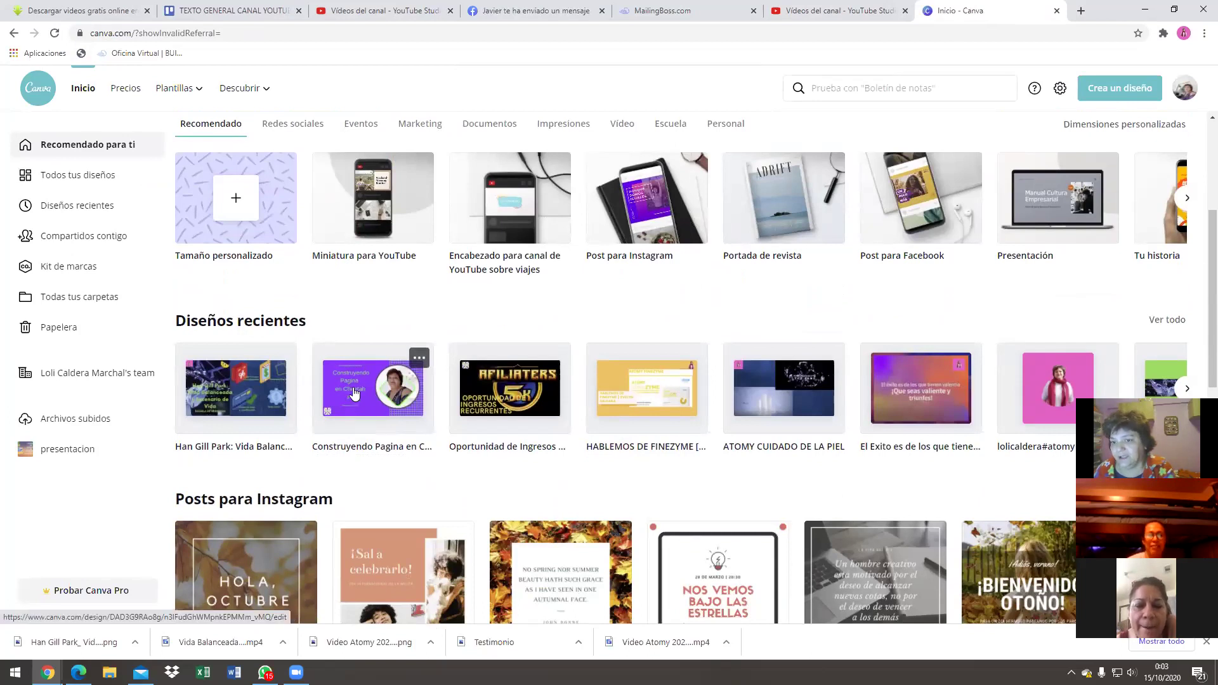
click(359, 391)
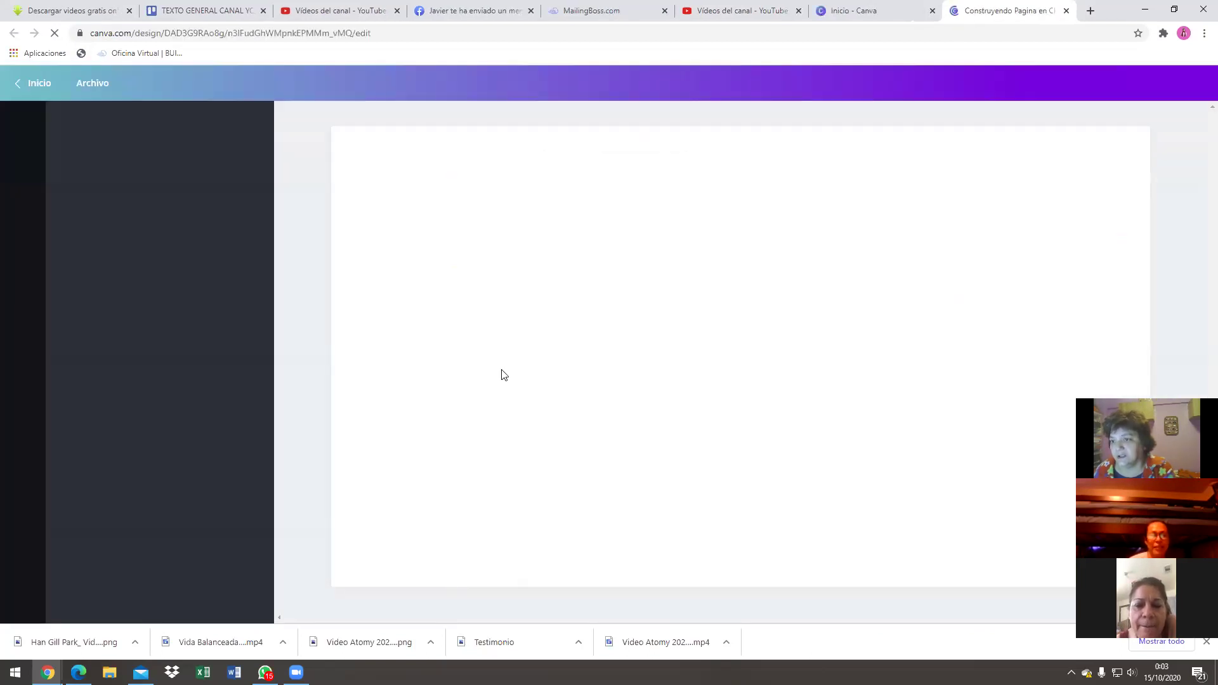
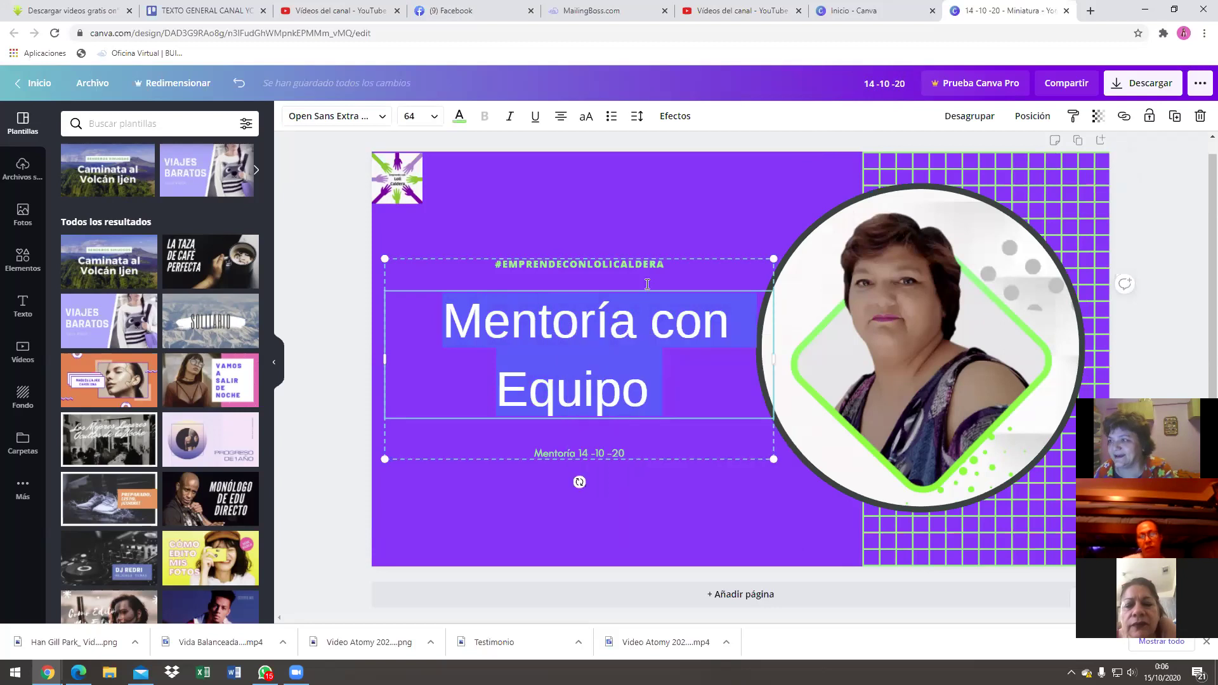
- Rename the Canva thumbnail design as "Mentoría con Equipo" by pasting the copied text
click(872, 85)
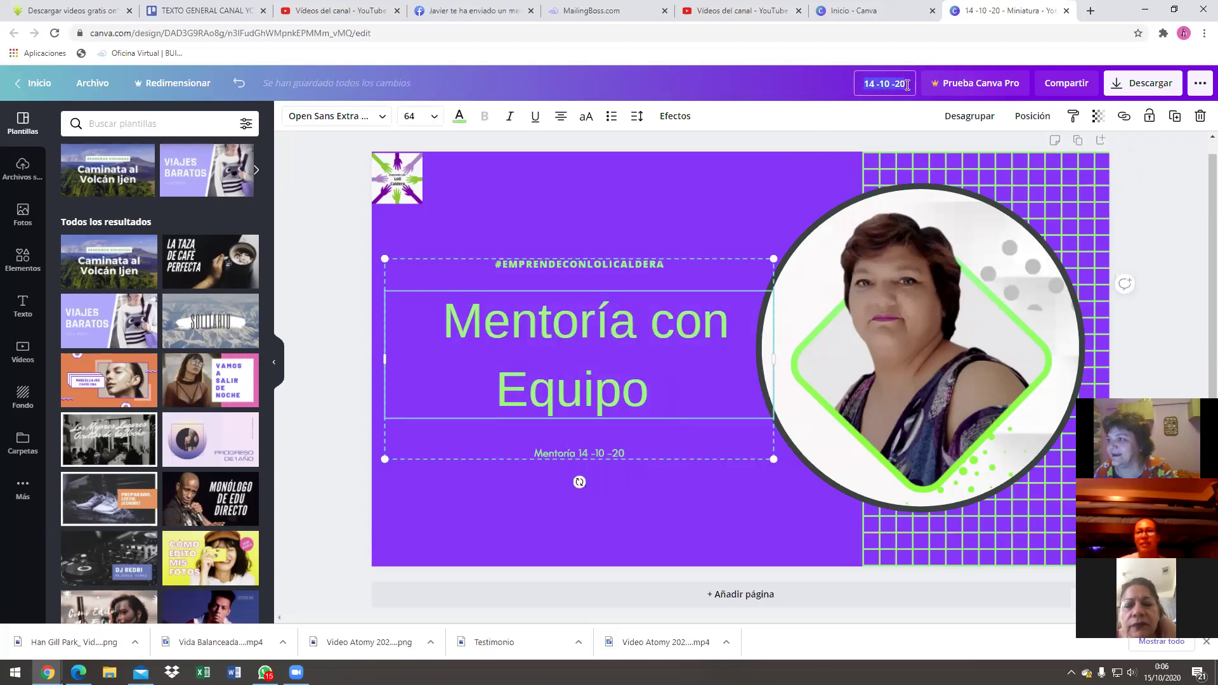
right_click(878, 84)
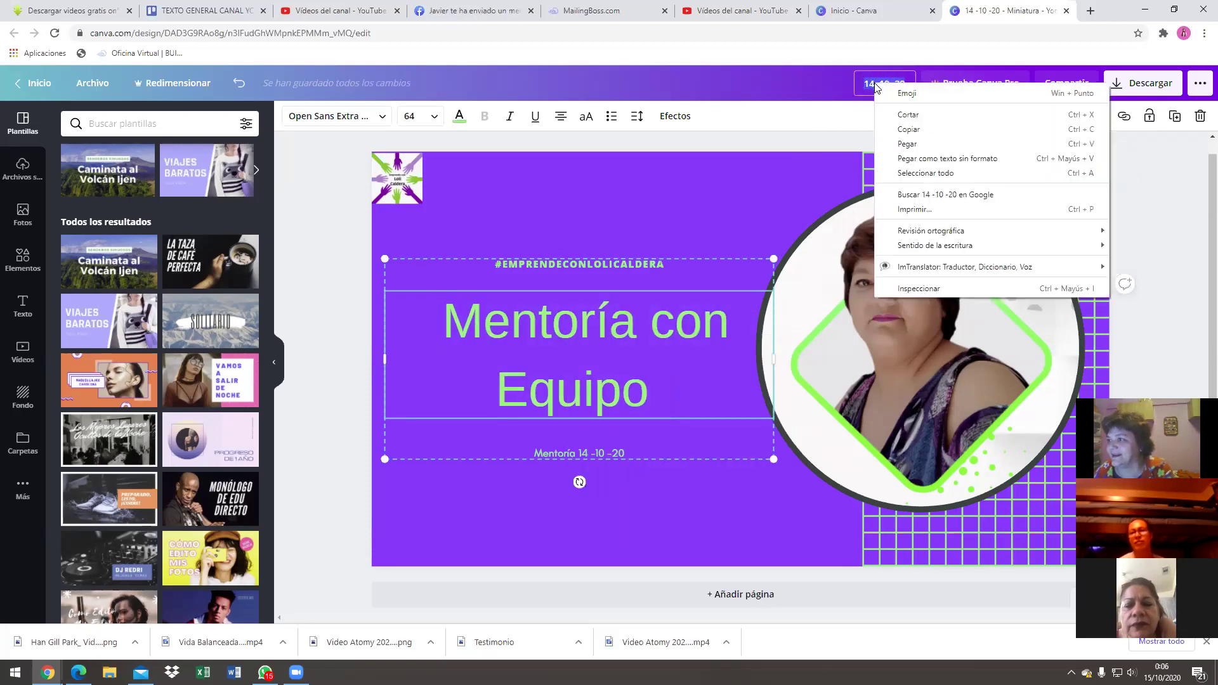
click(908, 146)
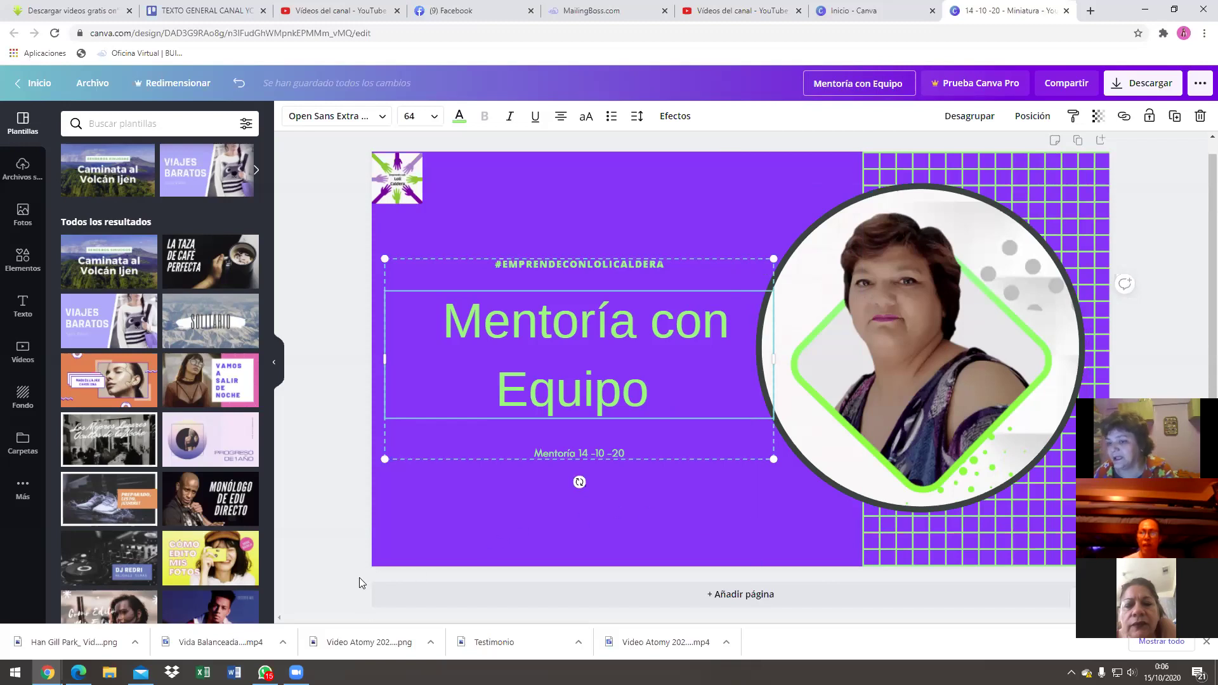
click(340, 537)
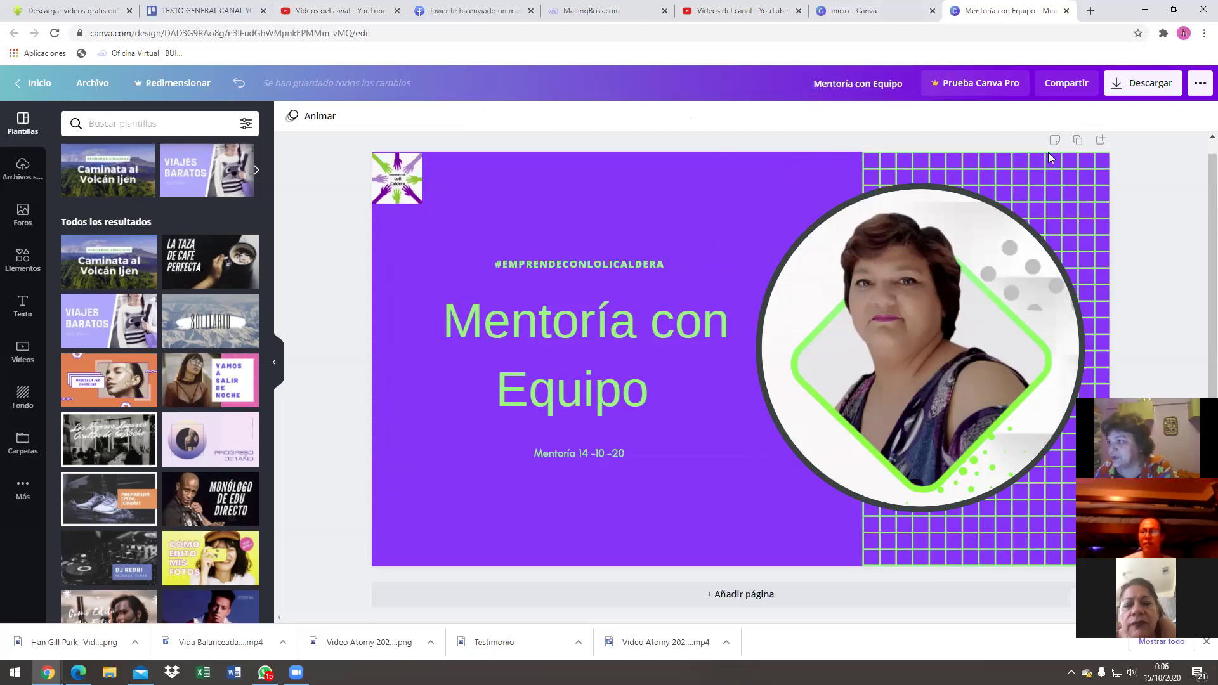
- Download the "Mentoría con Equipo" thumbnail design as a PNG file and dismiss the Canva Pro trial offer
click(1115, 89)
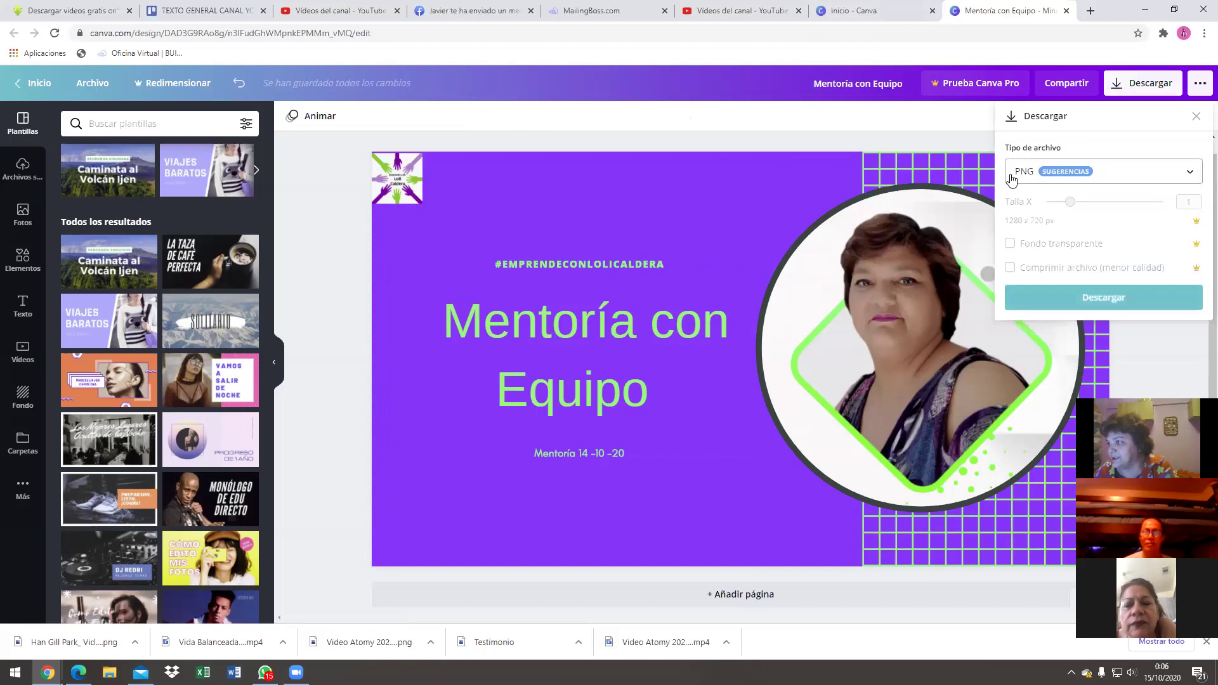
click(1108, 177)
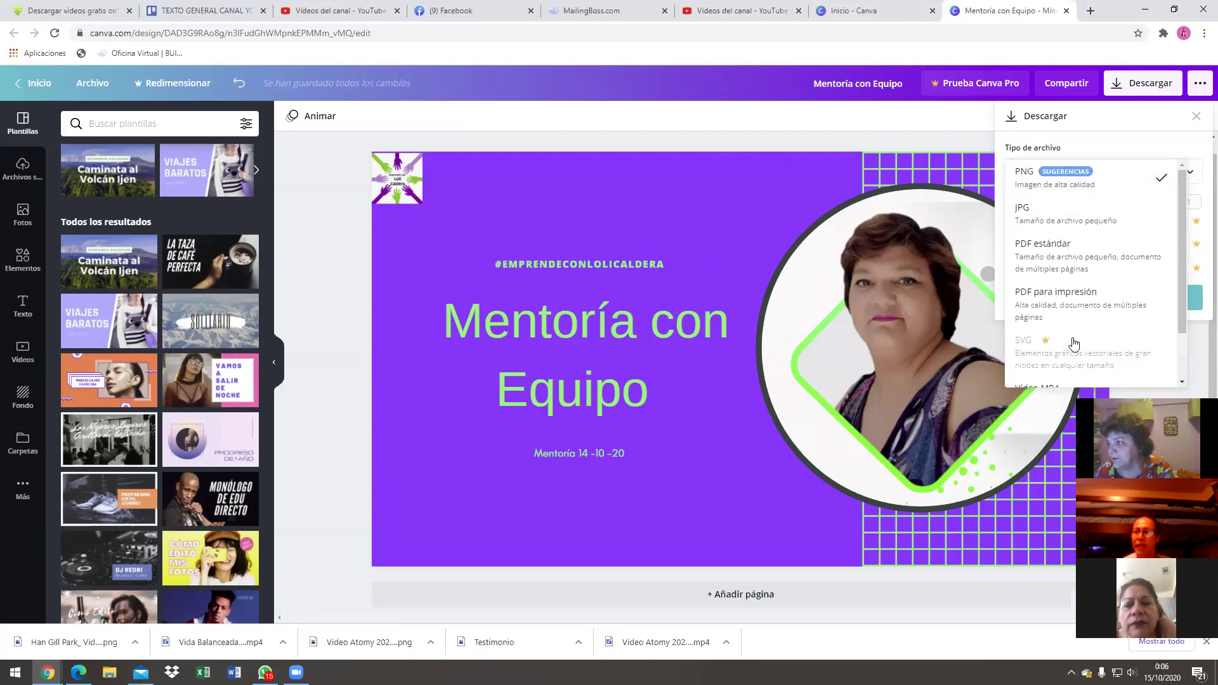
click(1022, 173)
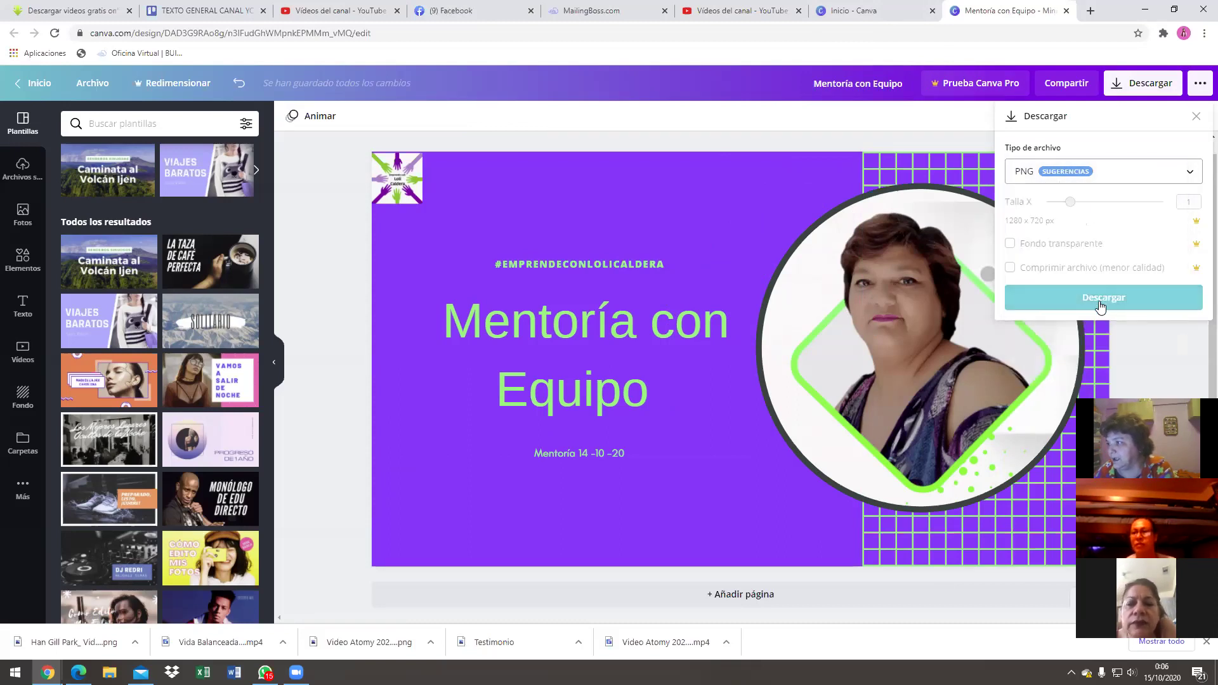
click(1100, 304)
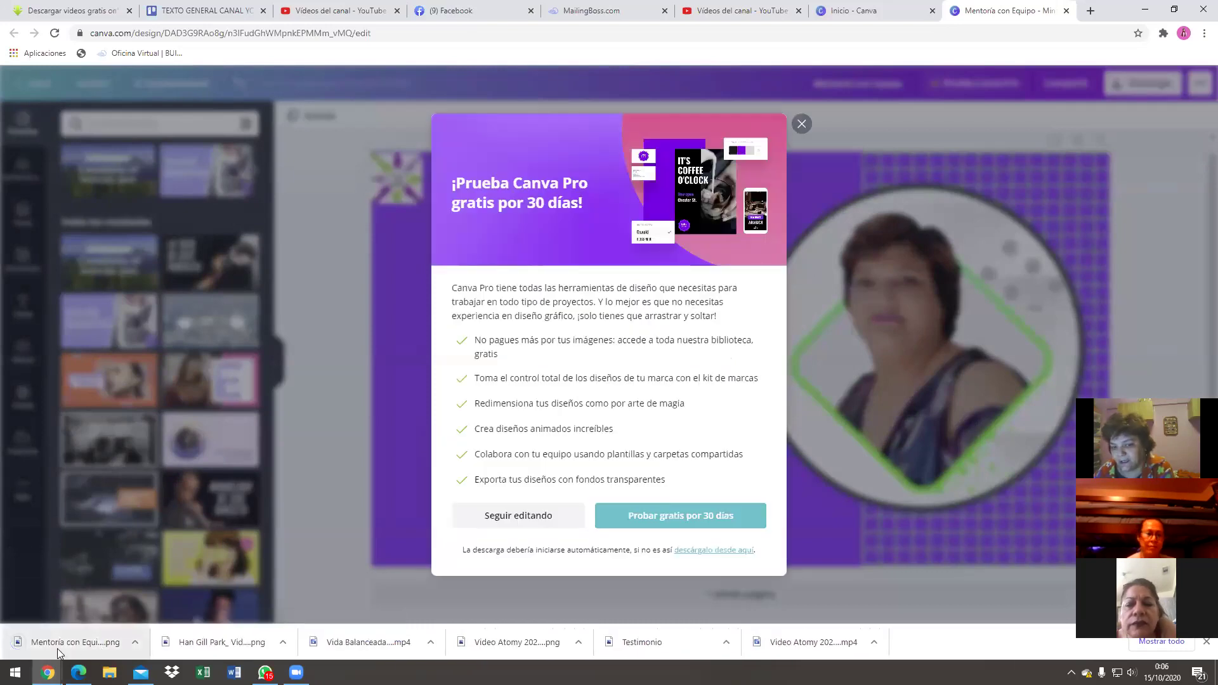
click(801, 125)
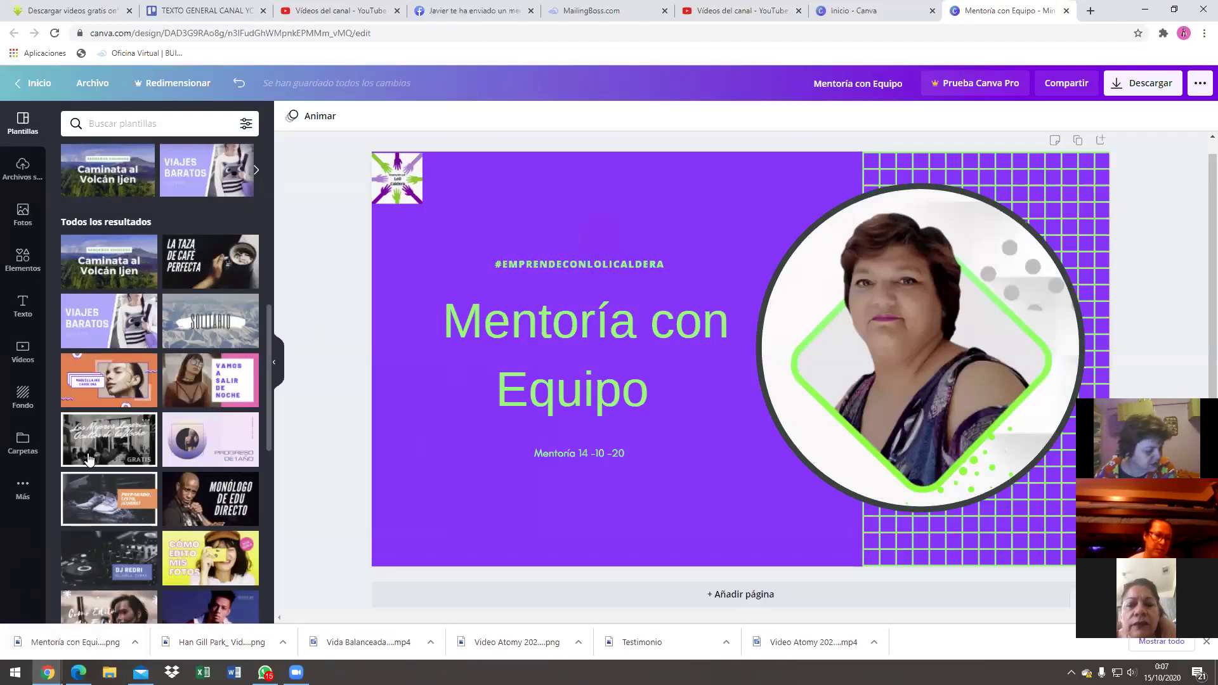
- Upload the "Mentoría con Equipo" PNG from the Descargas folder as the video's custom thumbnail in YouTube Studio
click(723, 13)
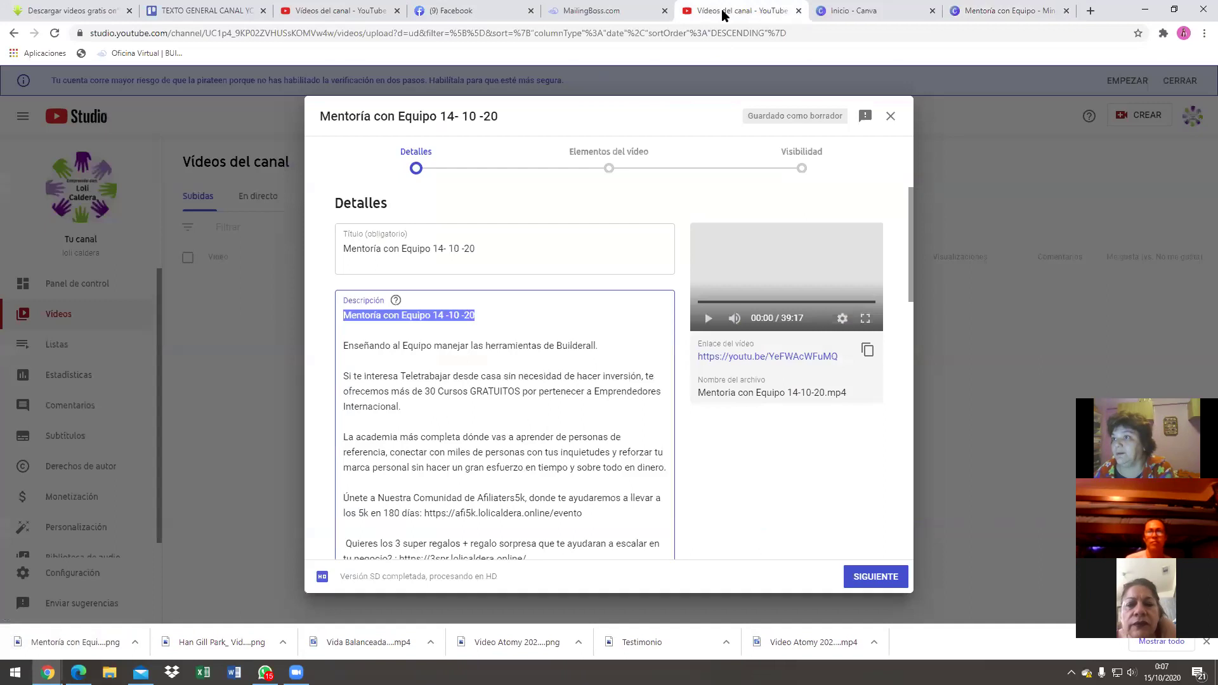
scroll(488, 249, down, 10)
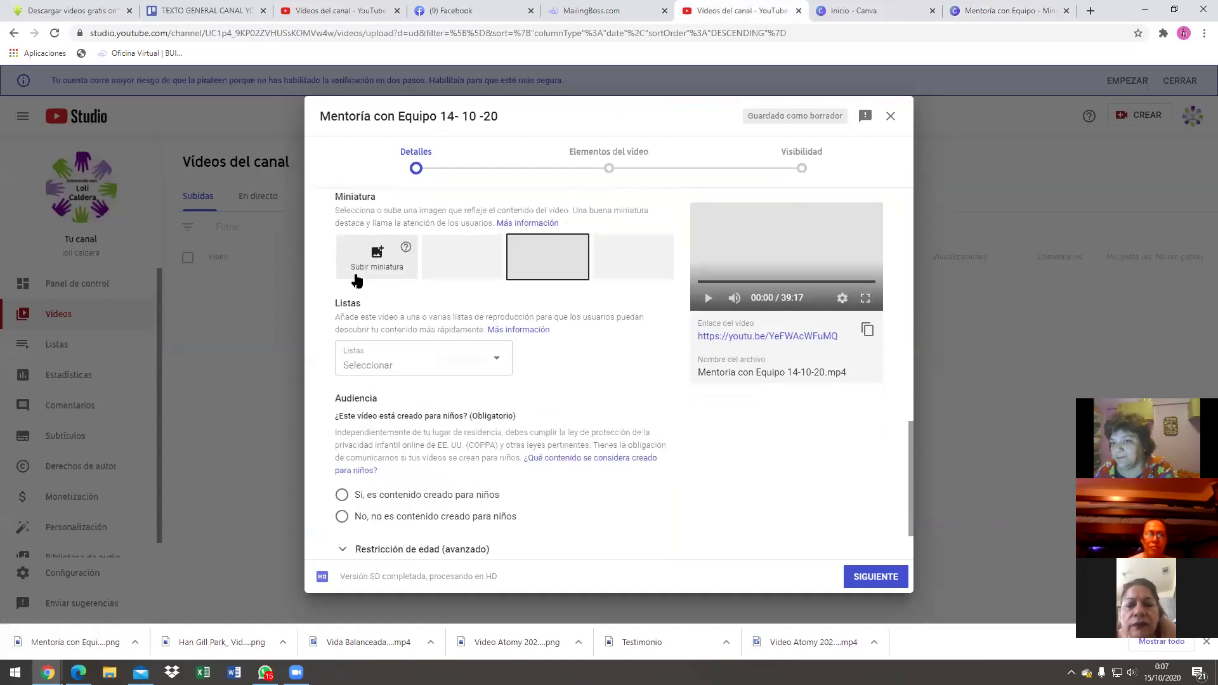
scroll(374, 311, up, 1)
click(378, 324)
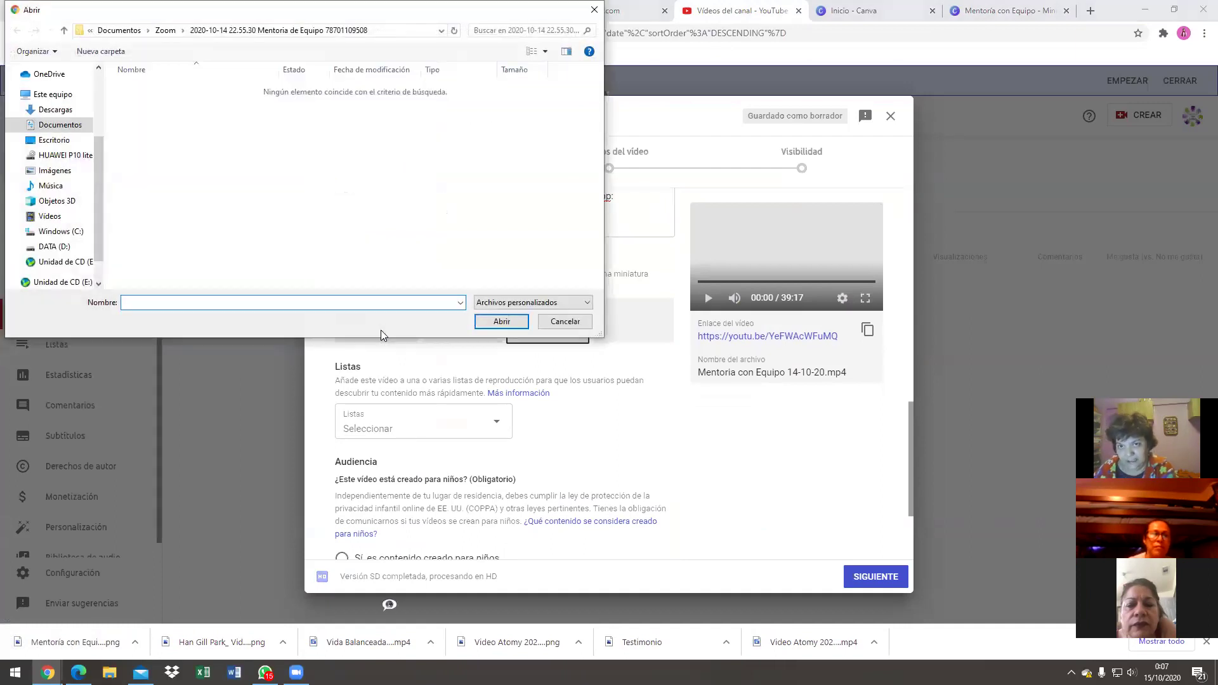
scroll(57, 133, up, 4)
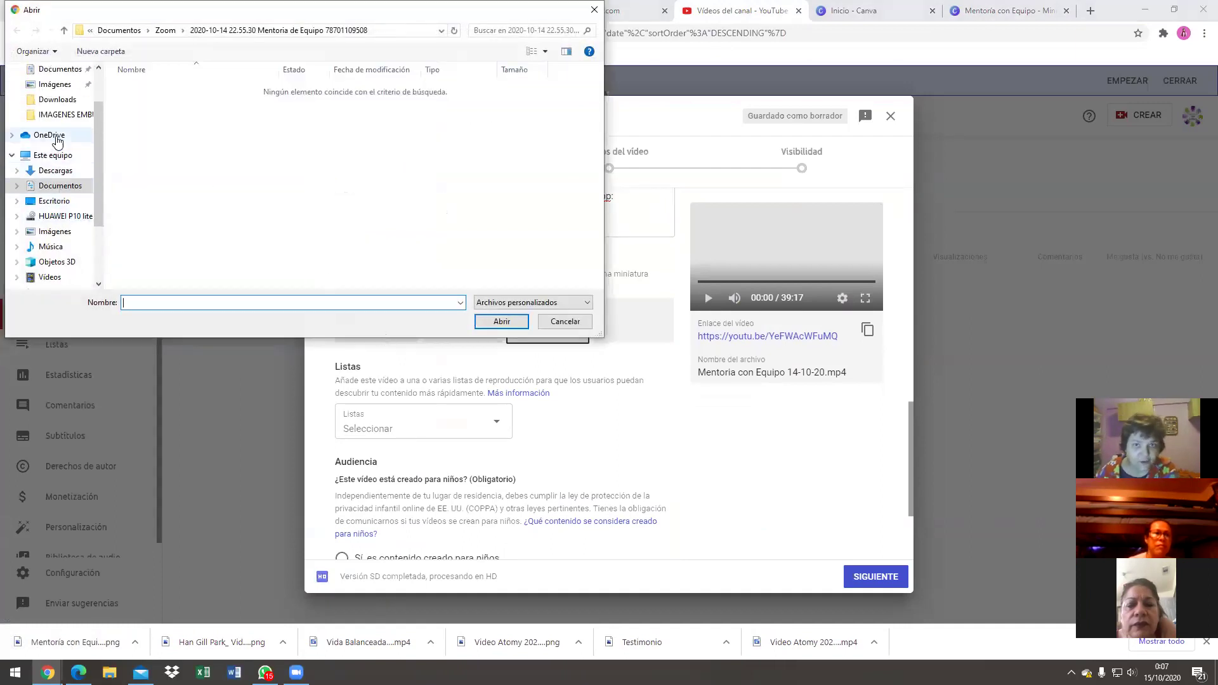
click(54, 109)
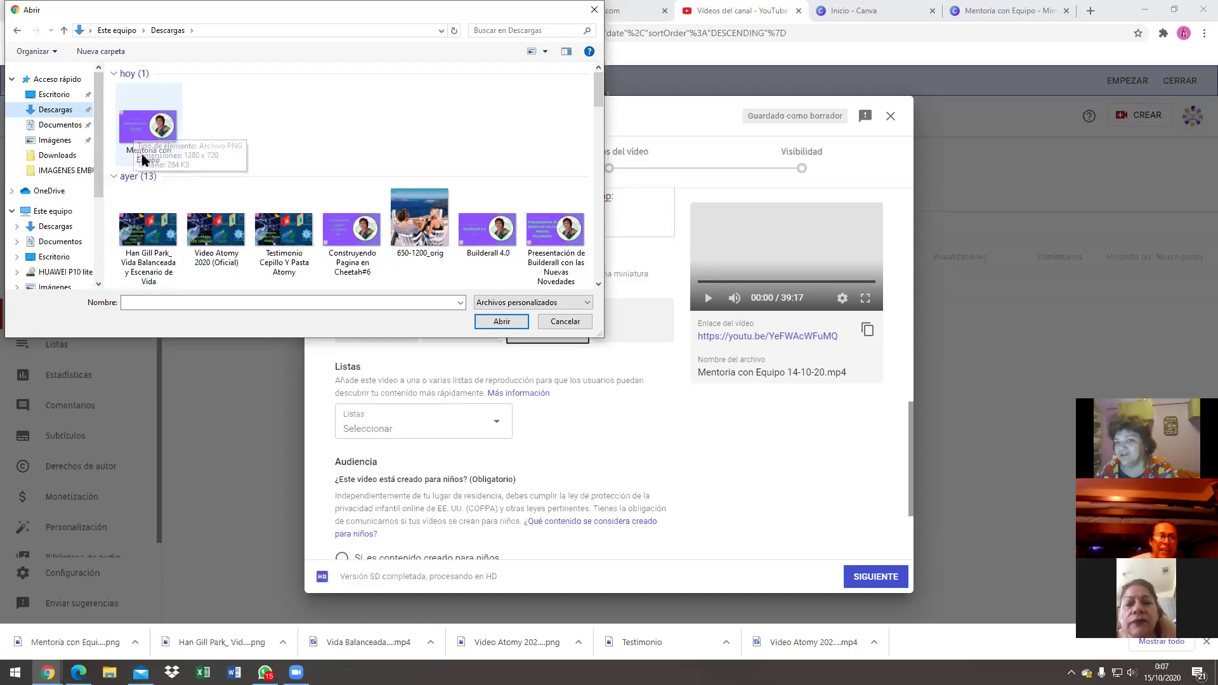
click(143, 135)
click(497, 324)
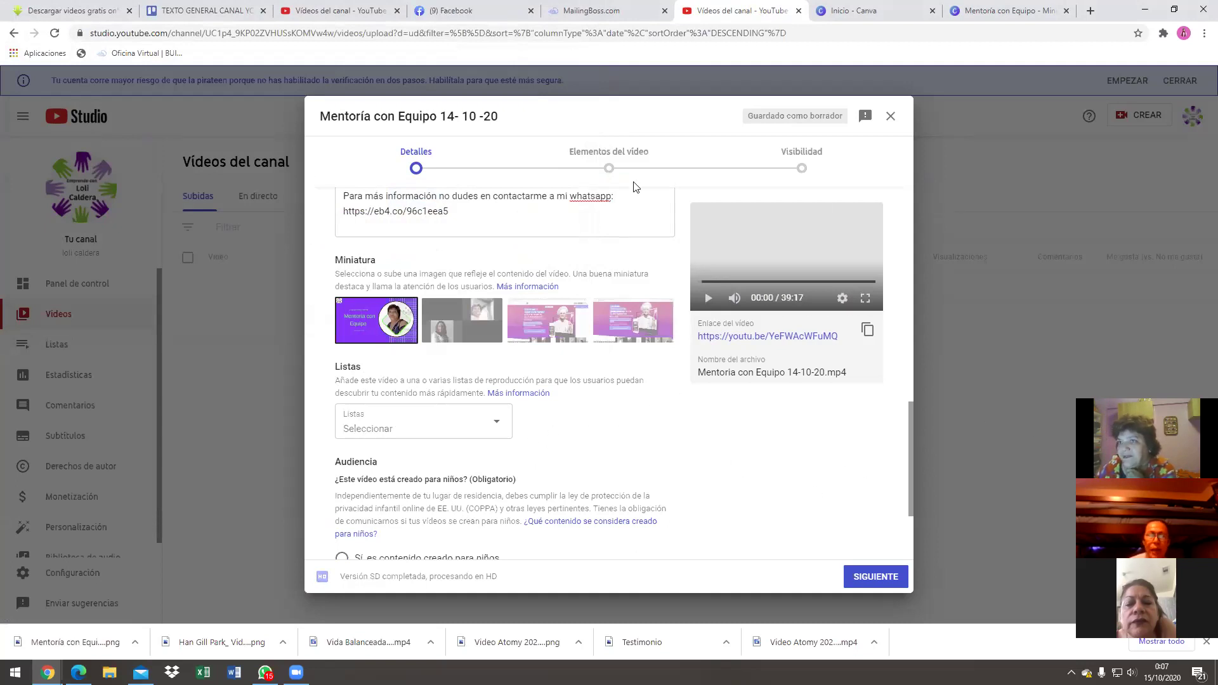
- Go to the Atomy Madrid channel in YouTube Studio, dismiss the video upload dialog and open its public channel page
click(346, 13)
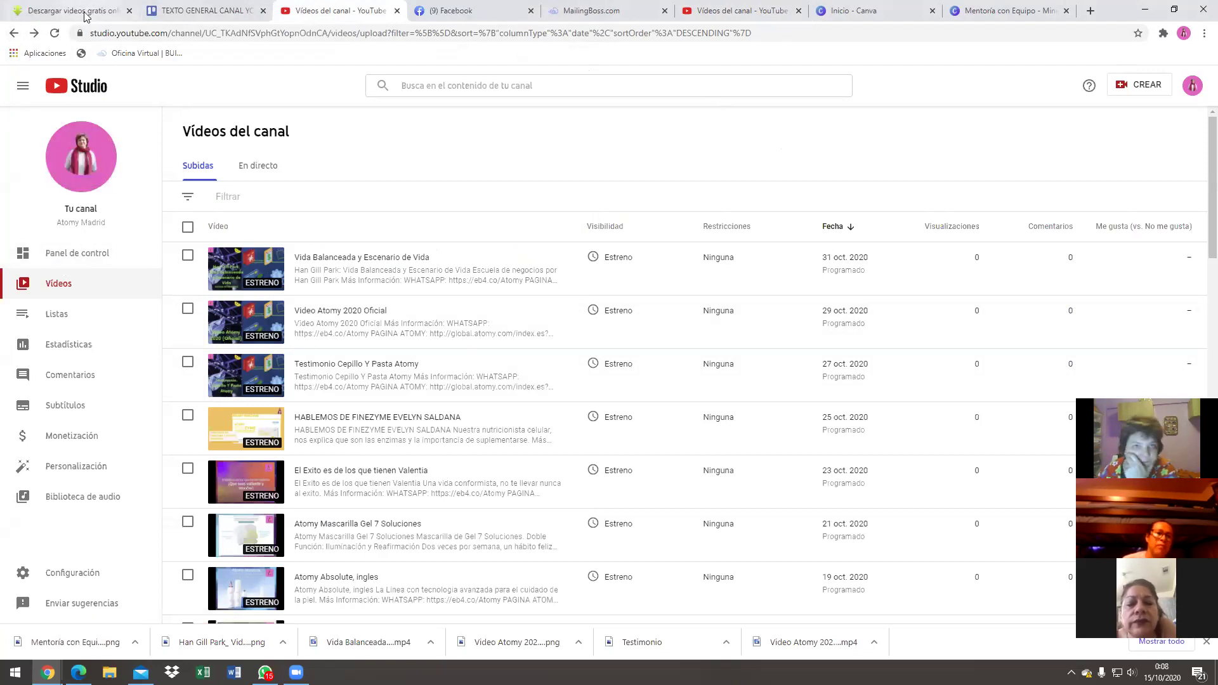
click(13, 36)
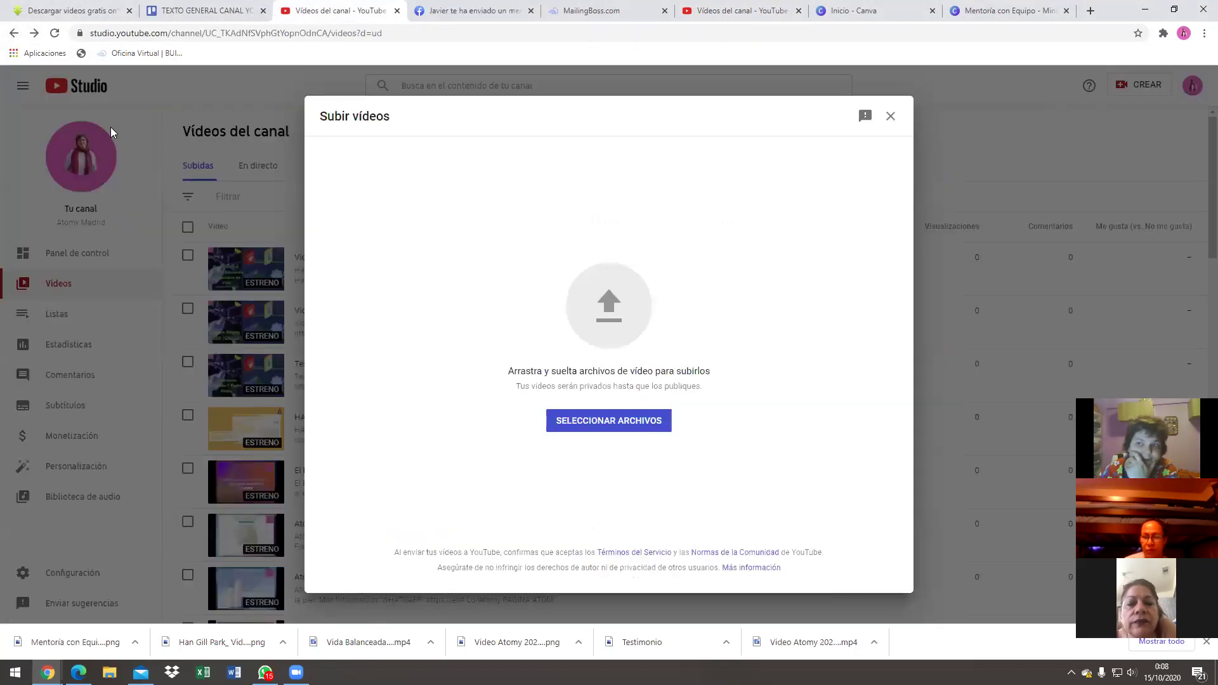
click(890, 118)
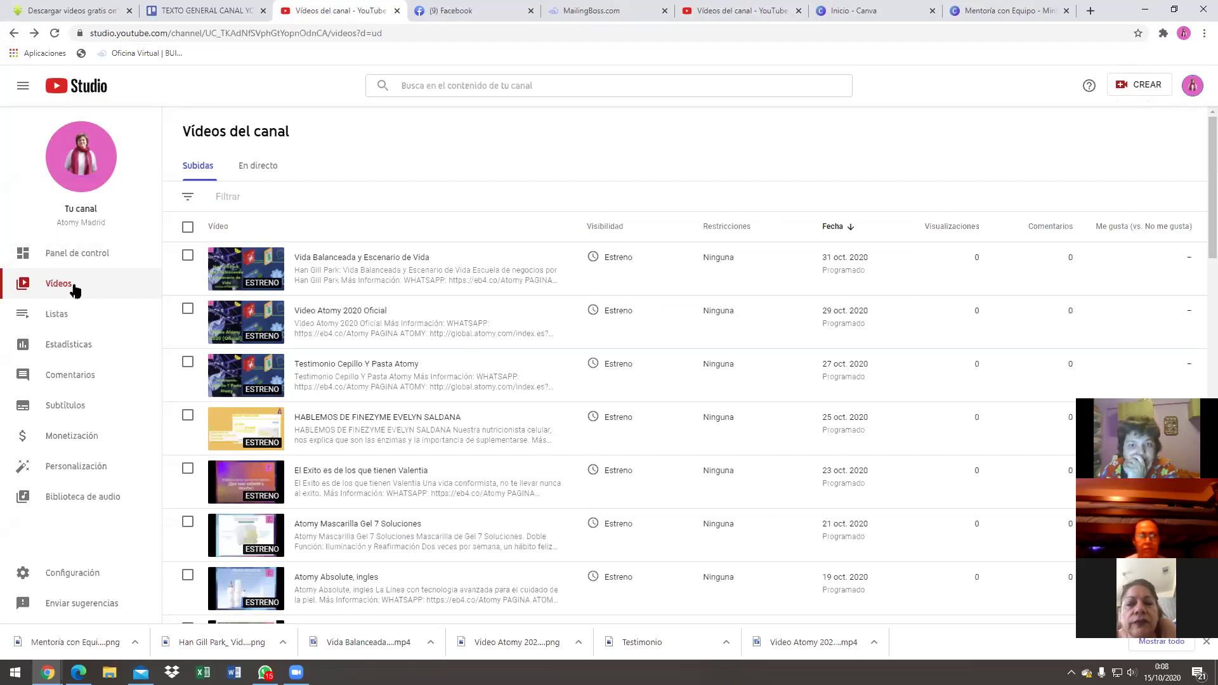
click(54, 289)
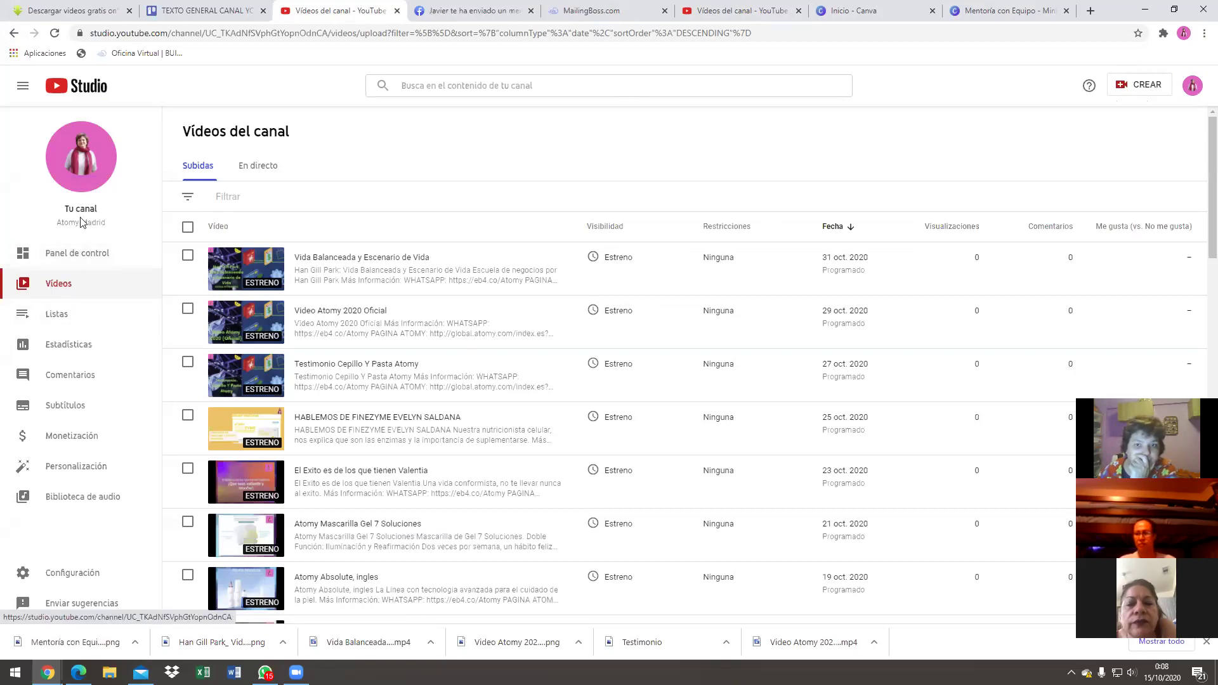
click(81, 165)
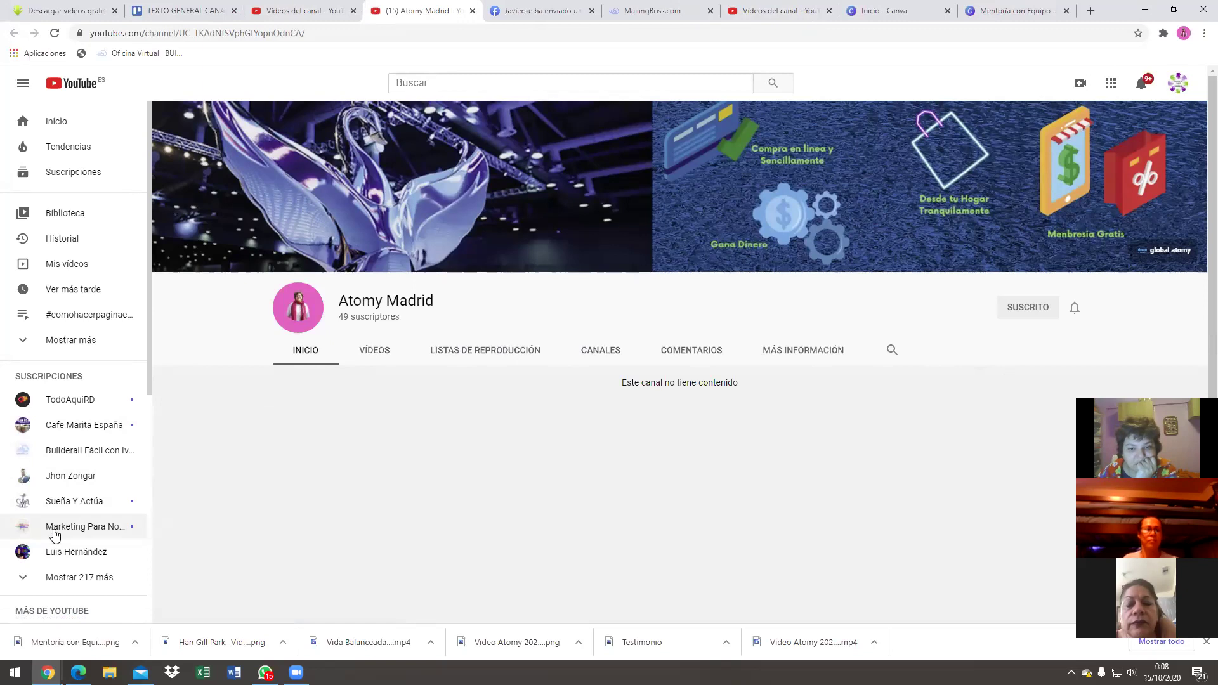
- Expand the full list of subscriptions and open the EMPRENDEDORES INTERNACIONALES channel
scroll(44, 520, down, 4)
scroll(51, 390, up, 1)
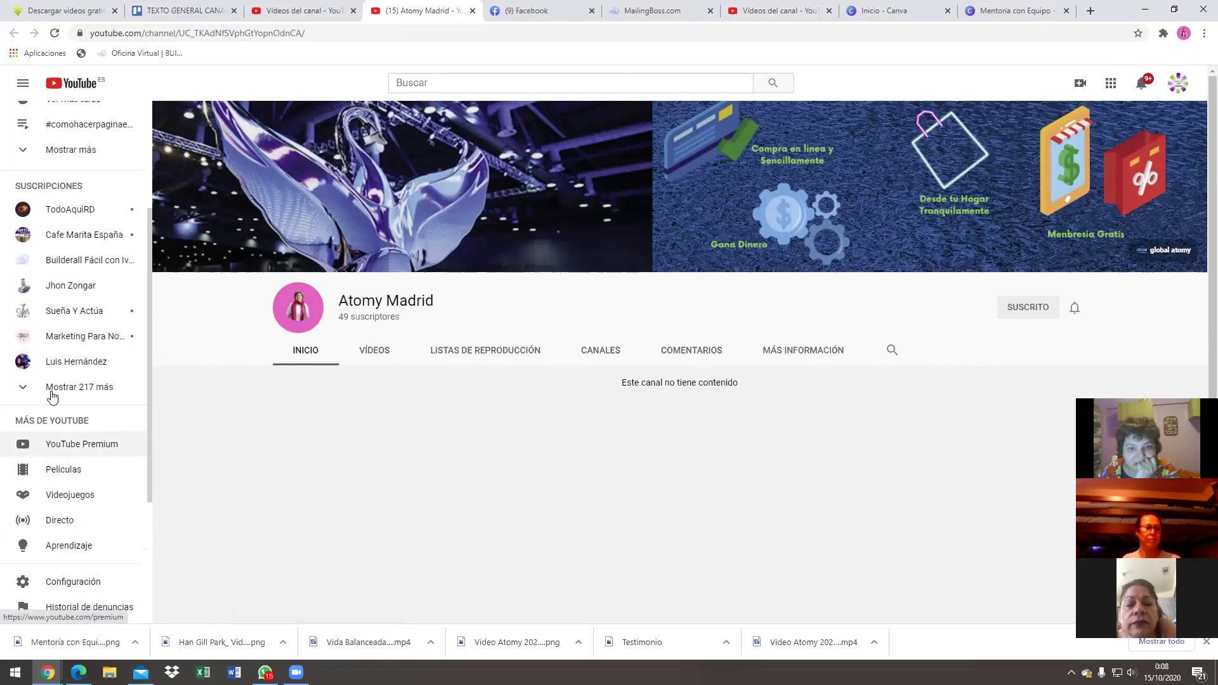
click(62, 395)
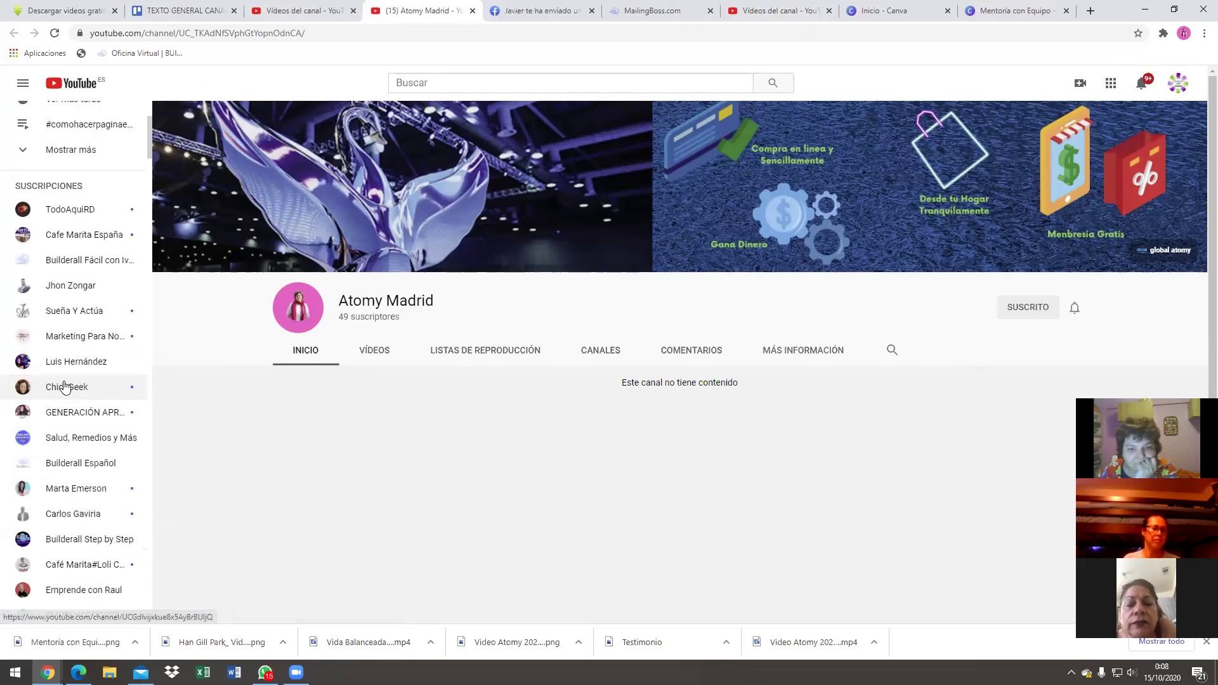
scroll(66, 386, down, 1)
scroll(65, 388, down, 2)
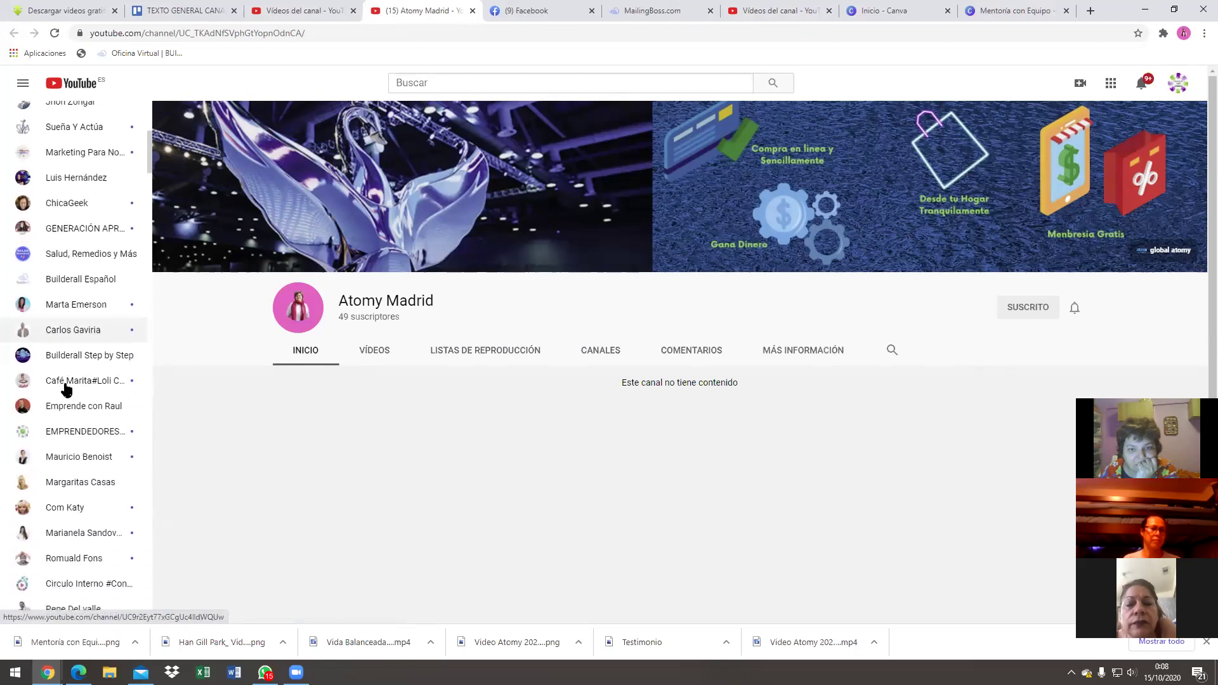
click(59, 430)
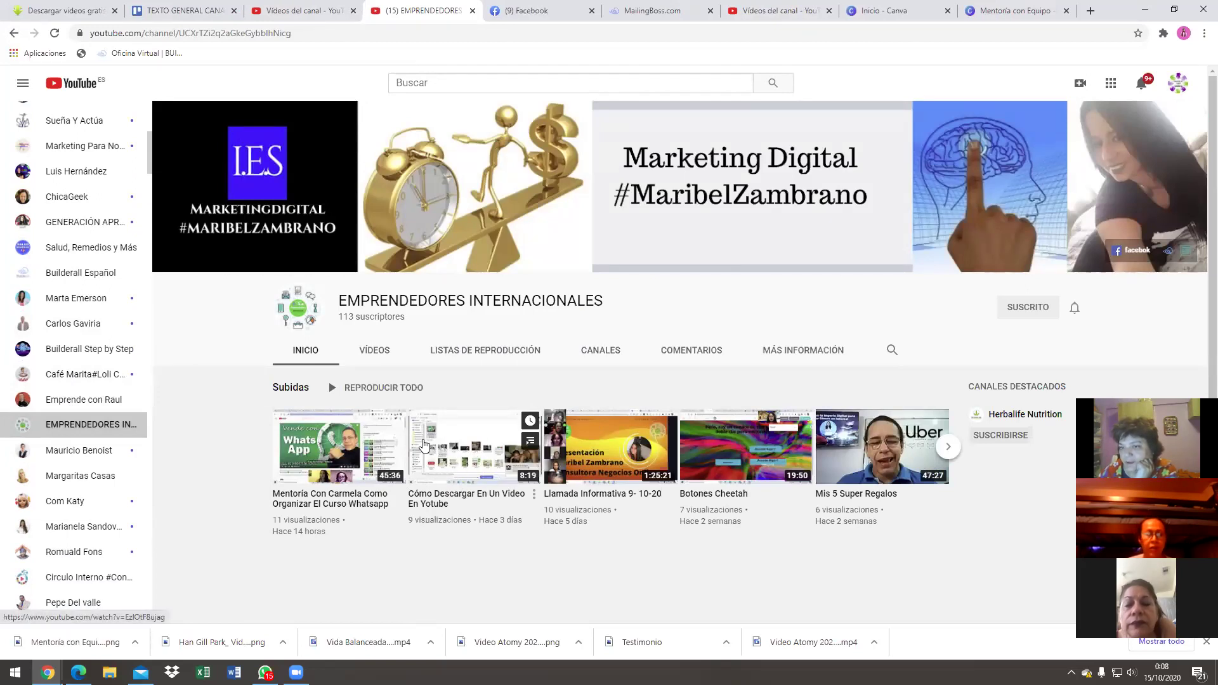
- Start playing all of the channel's uploads, return to the channel page and look over the upload thumbnails
click(398, 389)
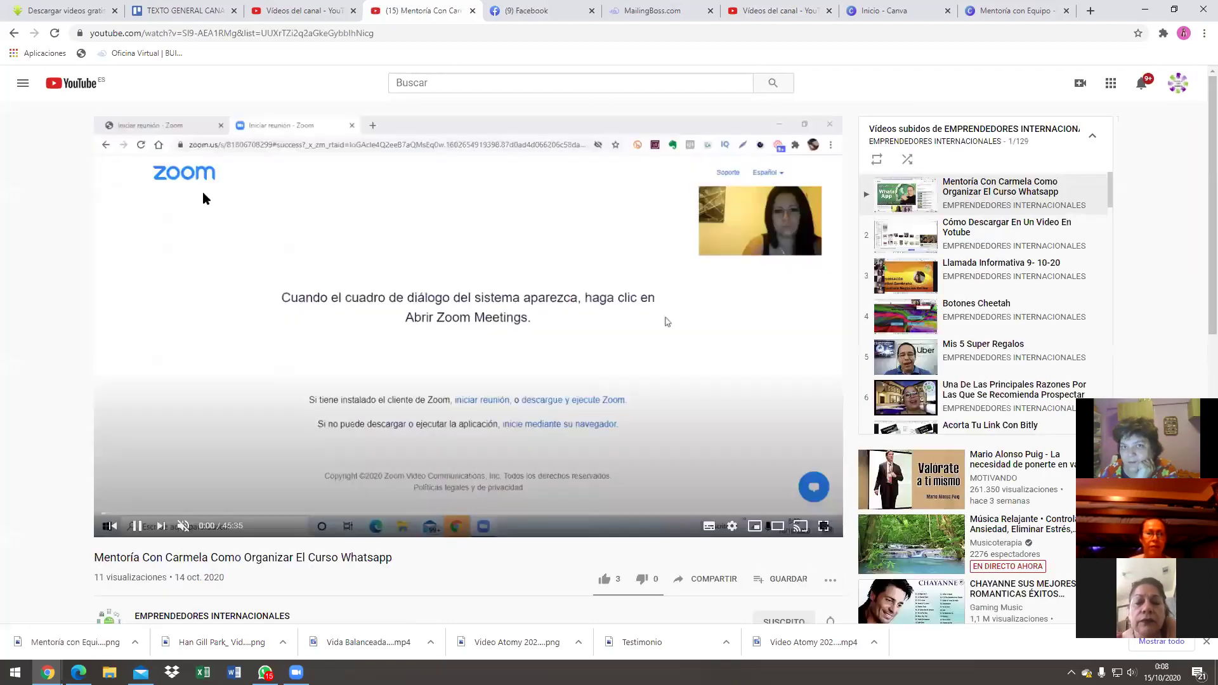
click(14, 35)
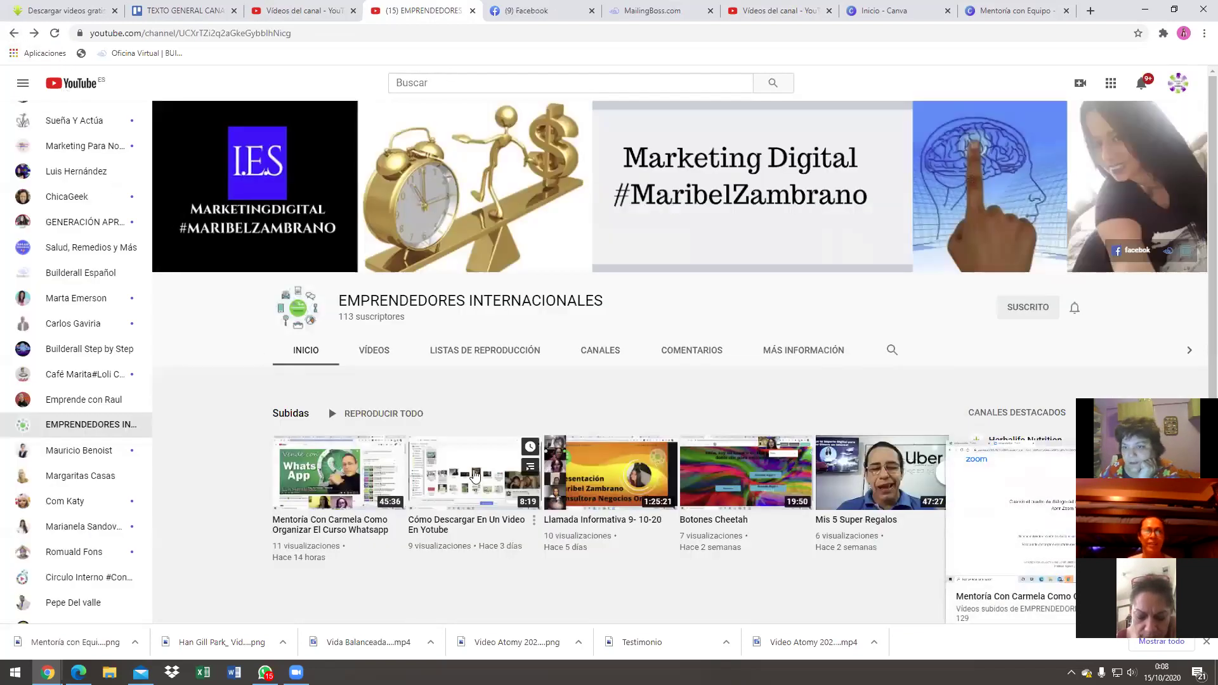
scroll(474, 474, down, 3)
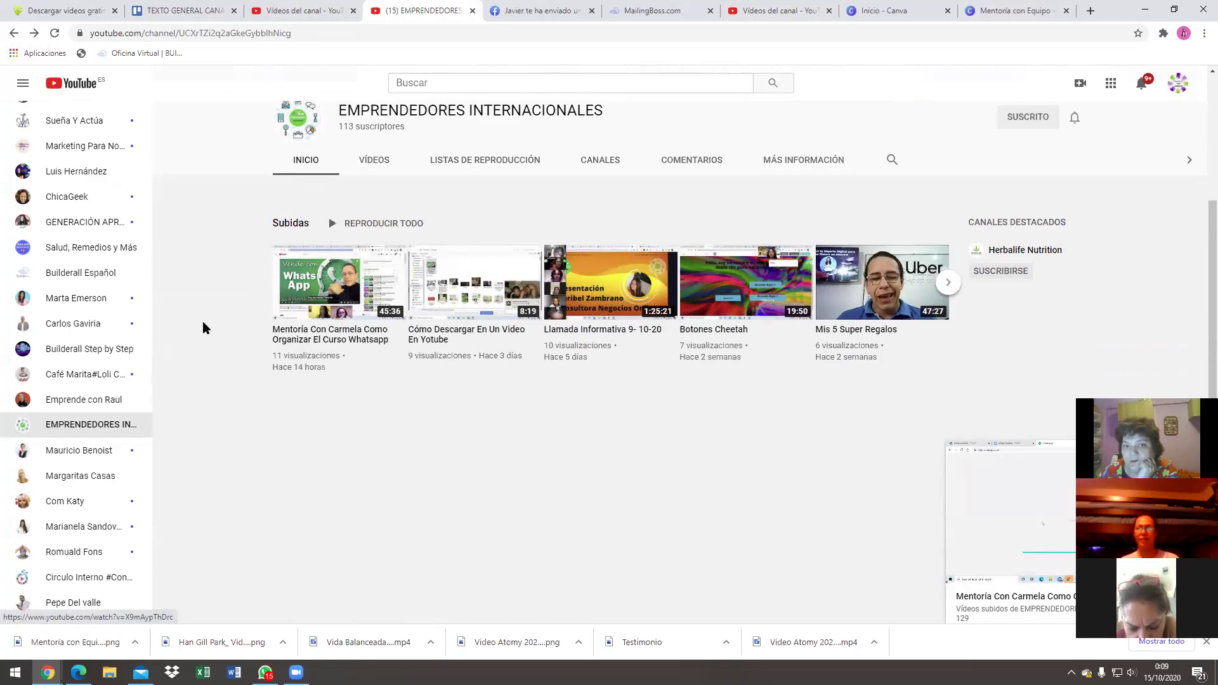
- Open the subscribed channel listed below Marketing Para Novatos and examine the thumbnail designs across its tutorial playlists, such as "Curso Vende con Whatsapp"
scroll(82, 324, up, 5)
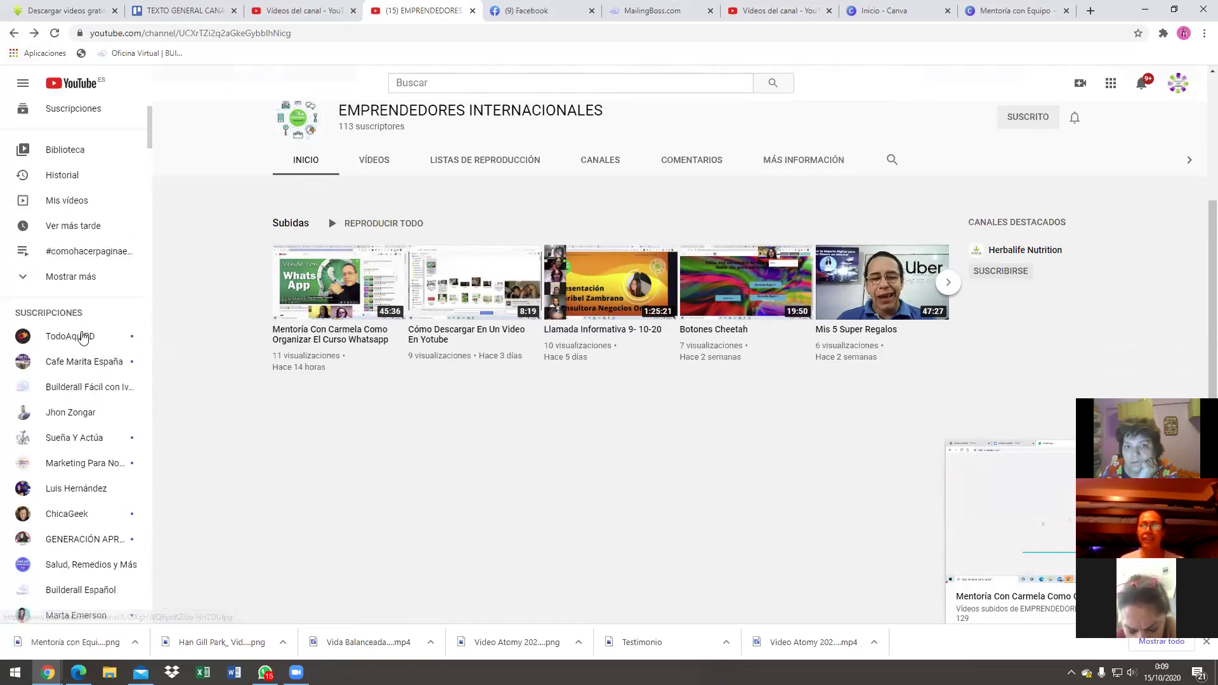
scroll(89, 469, up, 3)
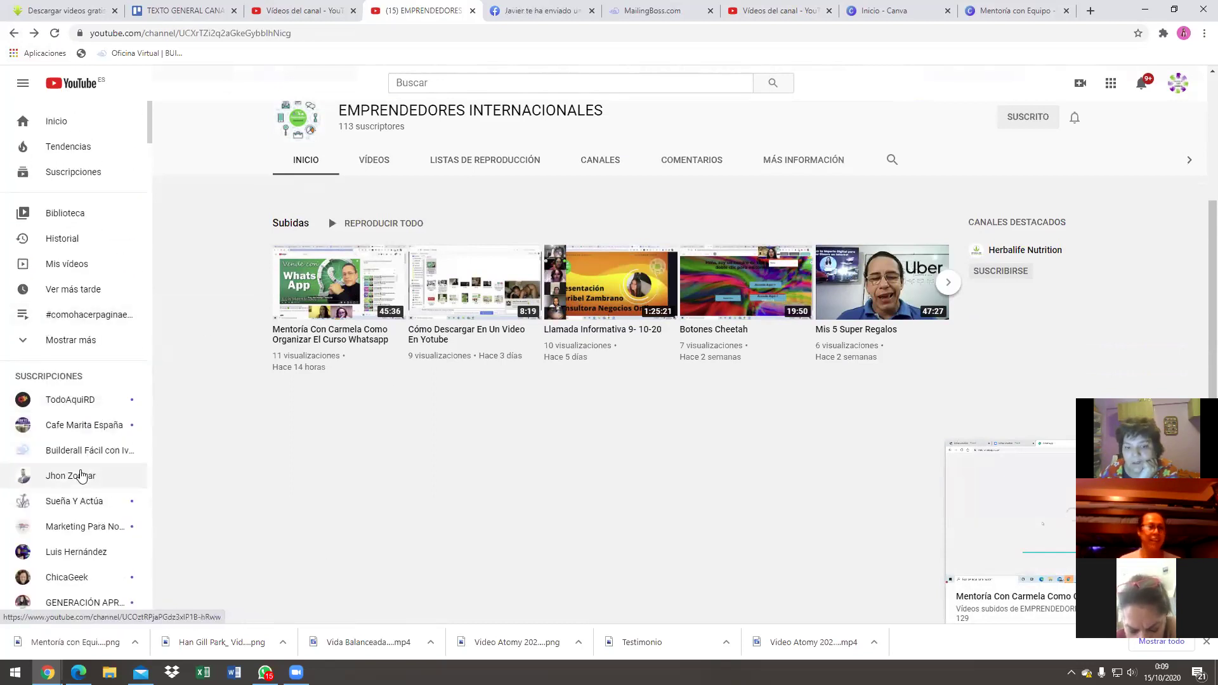
click(69, 553)
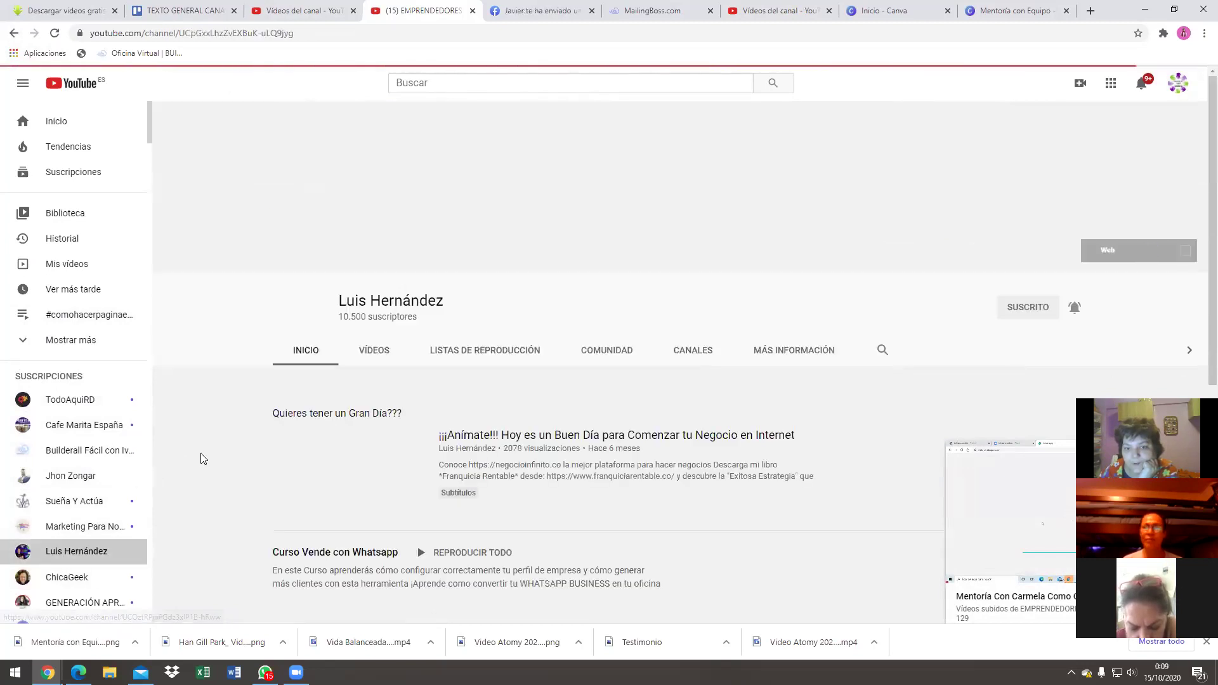
scroll(440, 429, down, 6)
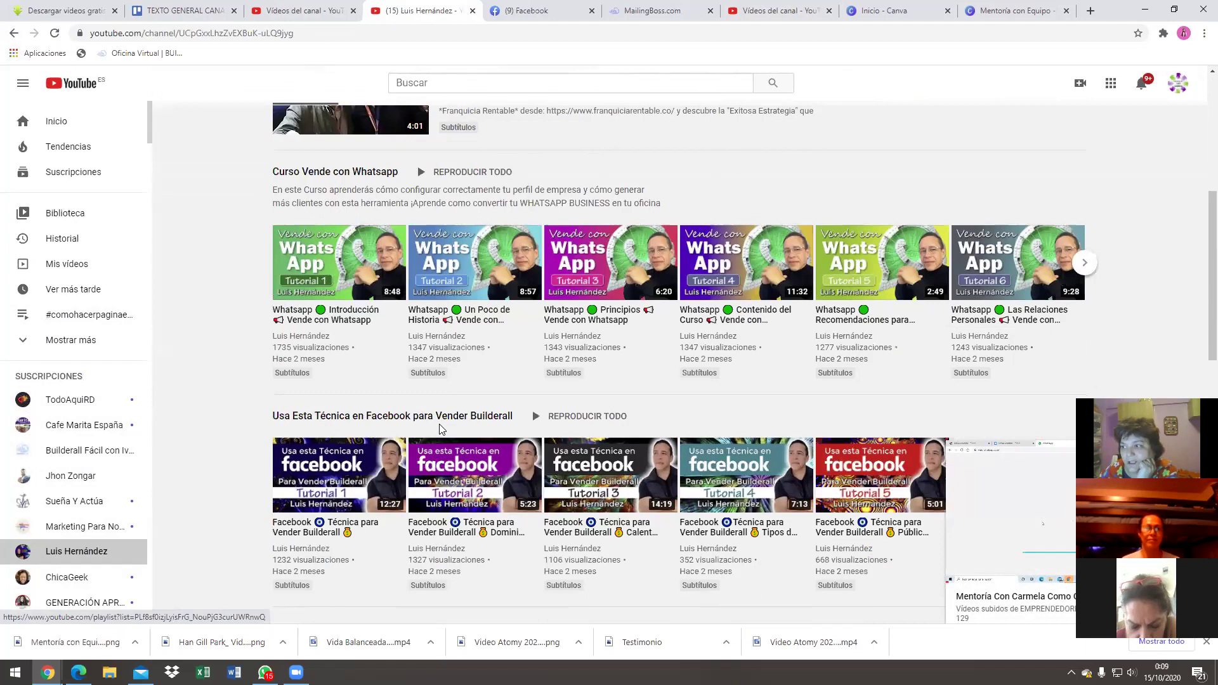
scroll(440, 430, down, 5)
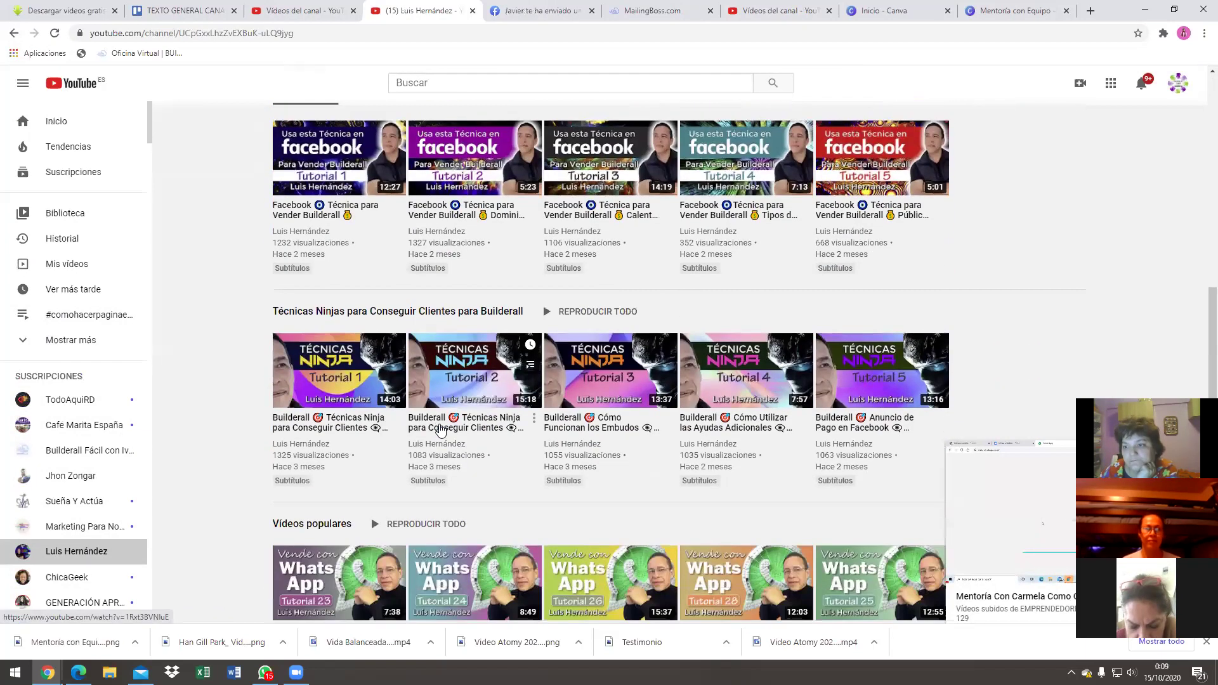
scroll(440, 429, down, 3)
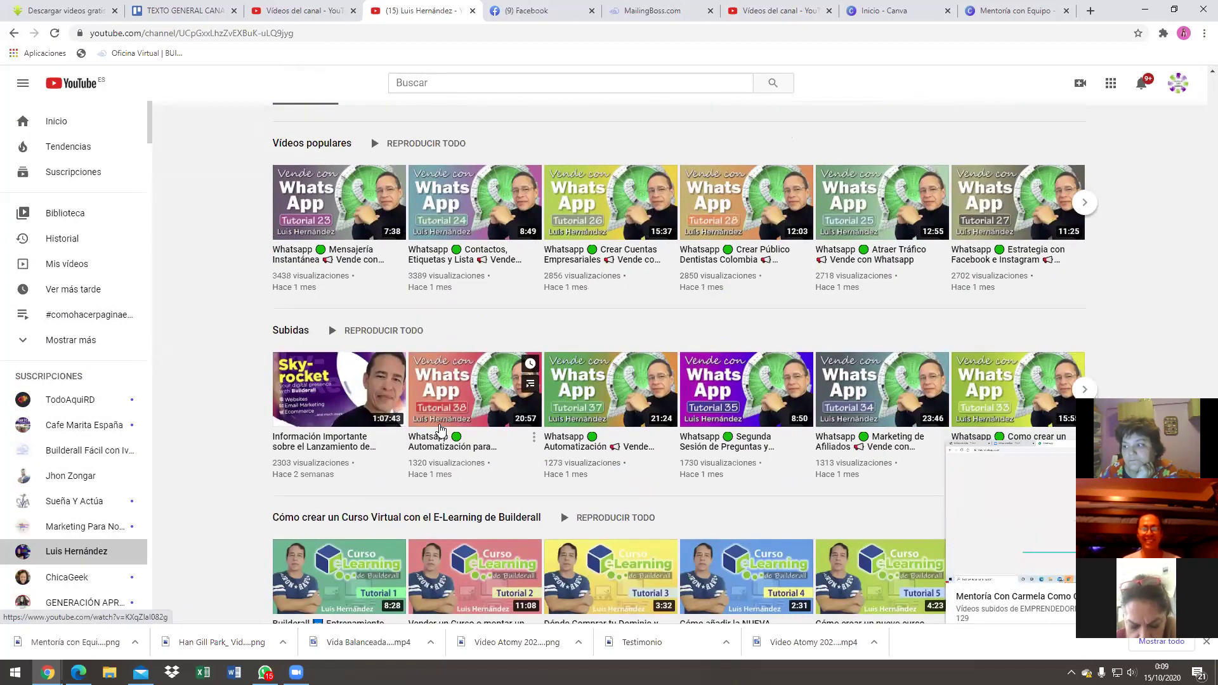
scroll(441, 430, down, 2)
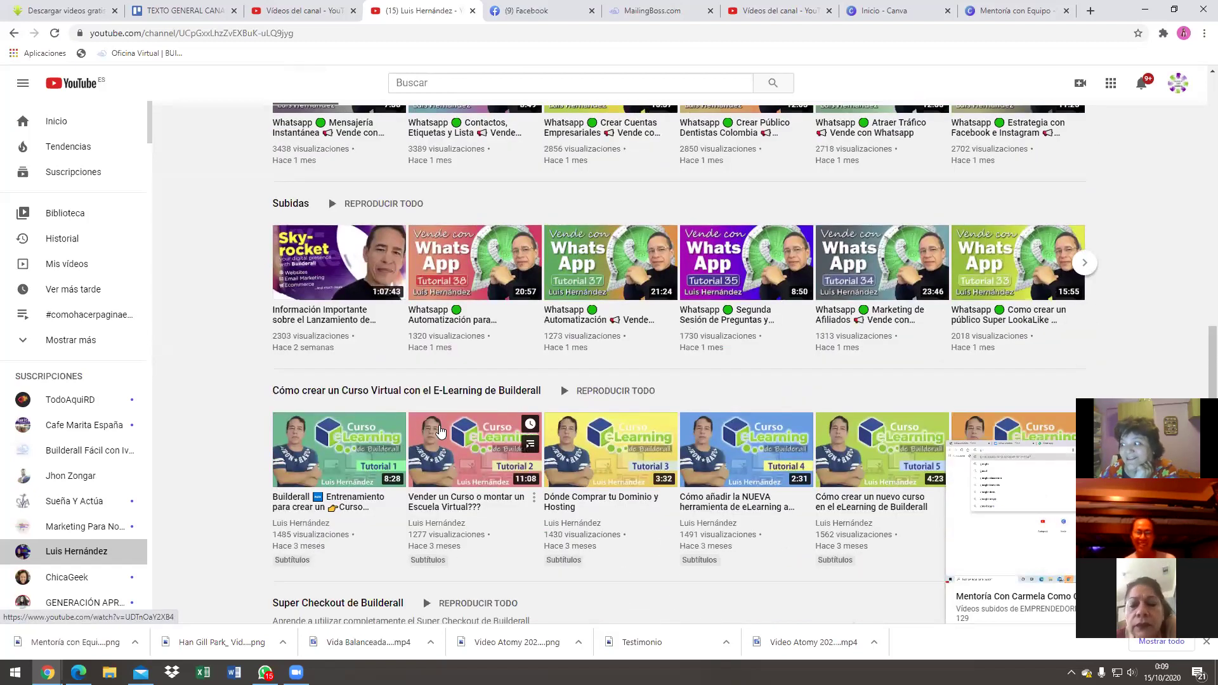
scroll(440, 430, down, 3)
scroll(435, 424, up, 3)
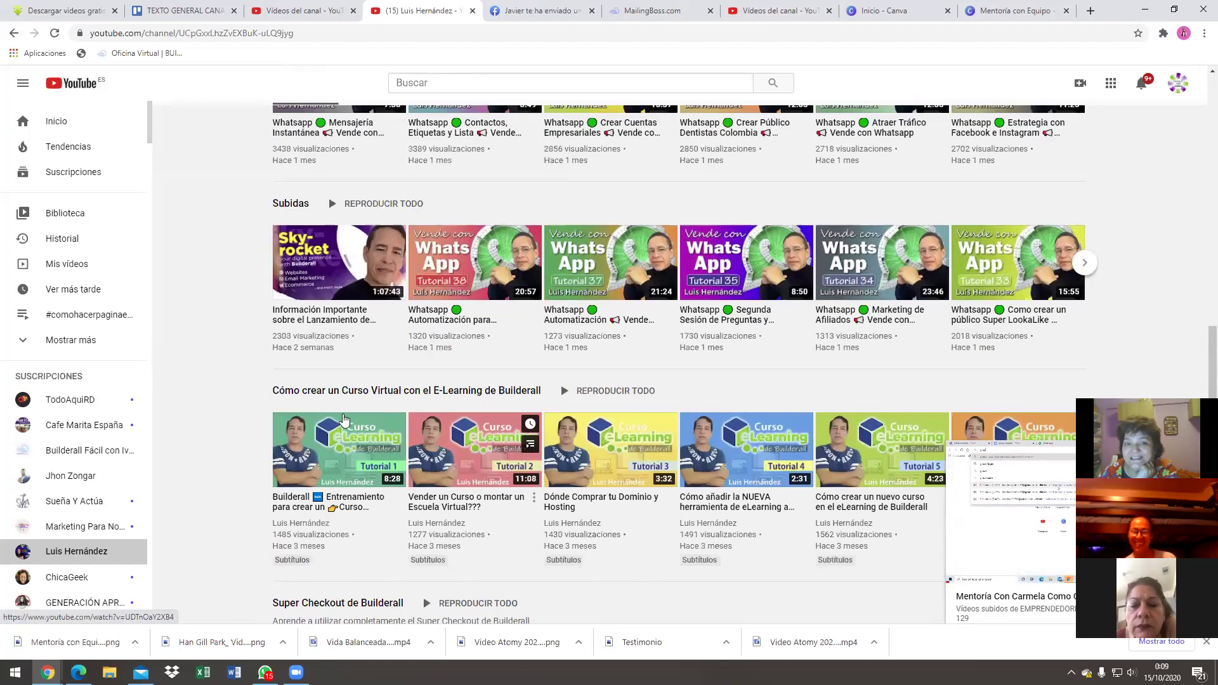
scroll(343, 419, up, 12)
scroll(558, 424, up, 8)
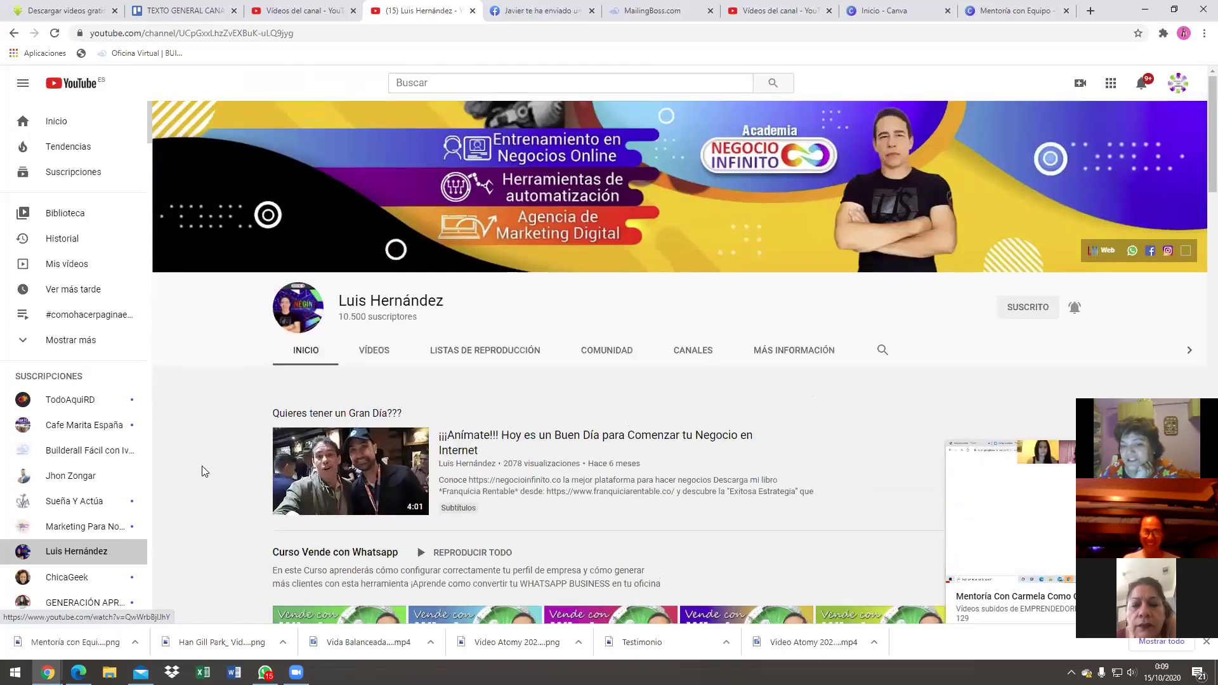
- Open the Marketing Para Novatos channel and examine the thumbnails of its uploads, popular videos and playlists
click(64, 534)
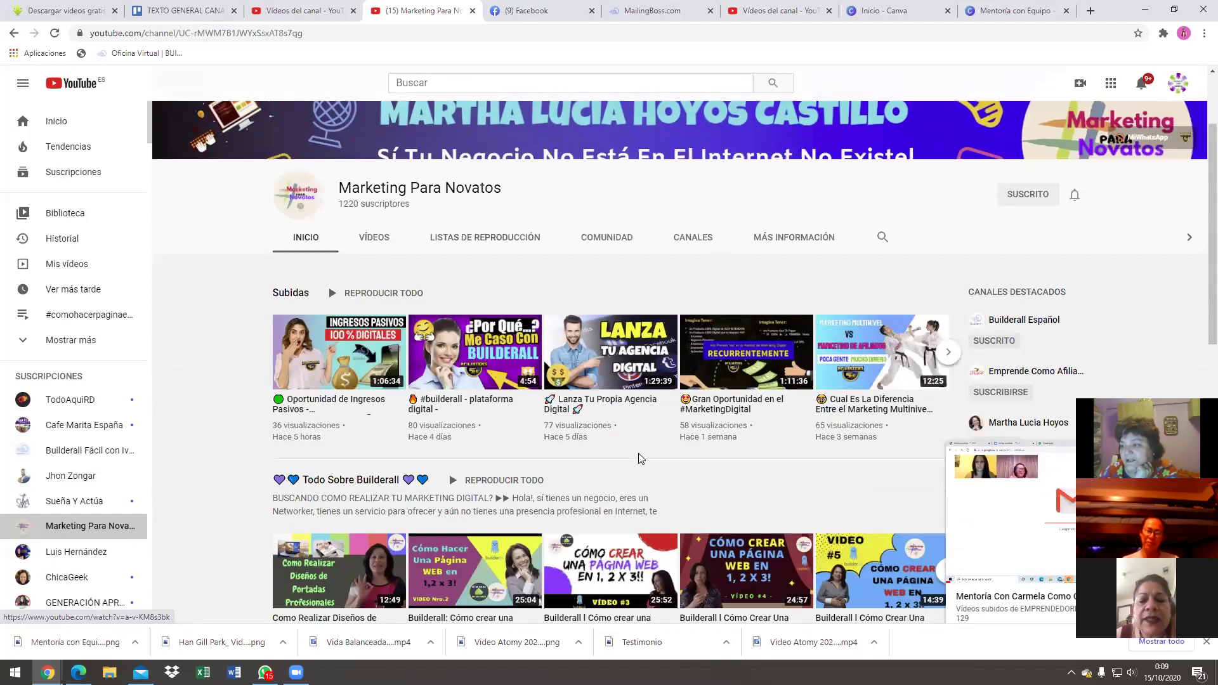
scroll(639, 459, down, 4)
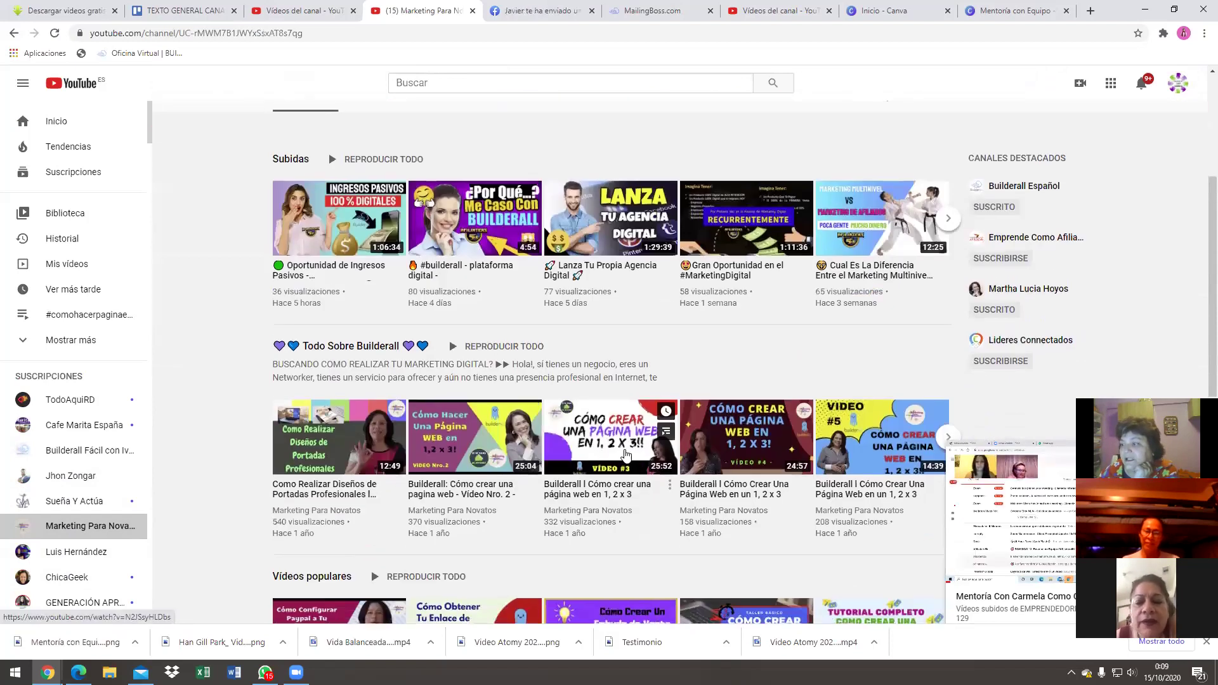
scroll(455, 461, down, 5)
scroll(454, 462, down, 2)
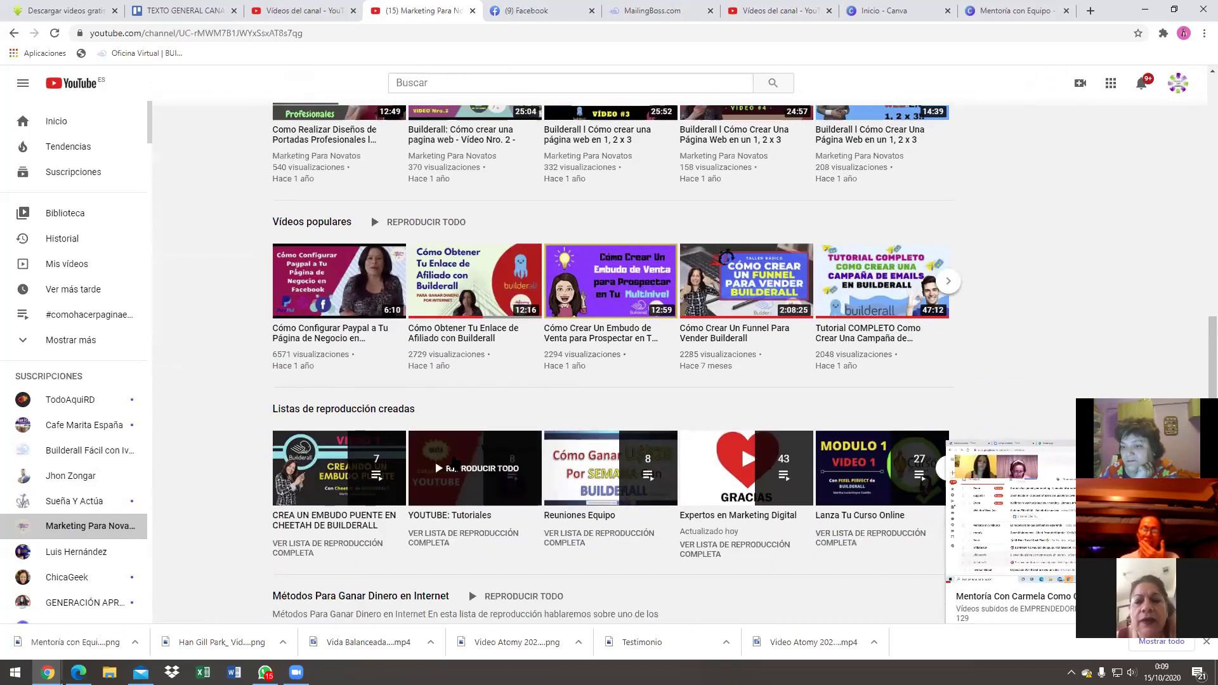
- Look over the Marketing Para Novatos playlist thumbnails and compare them with the channel's latest uploads
scroll(424, 466, down, 1)
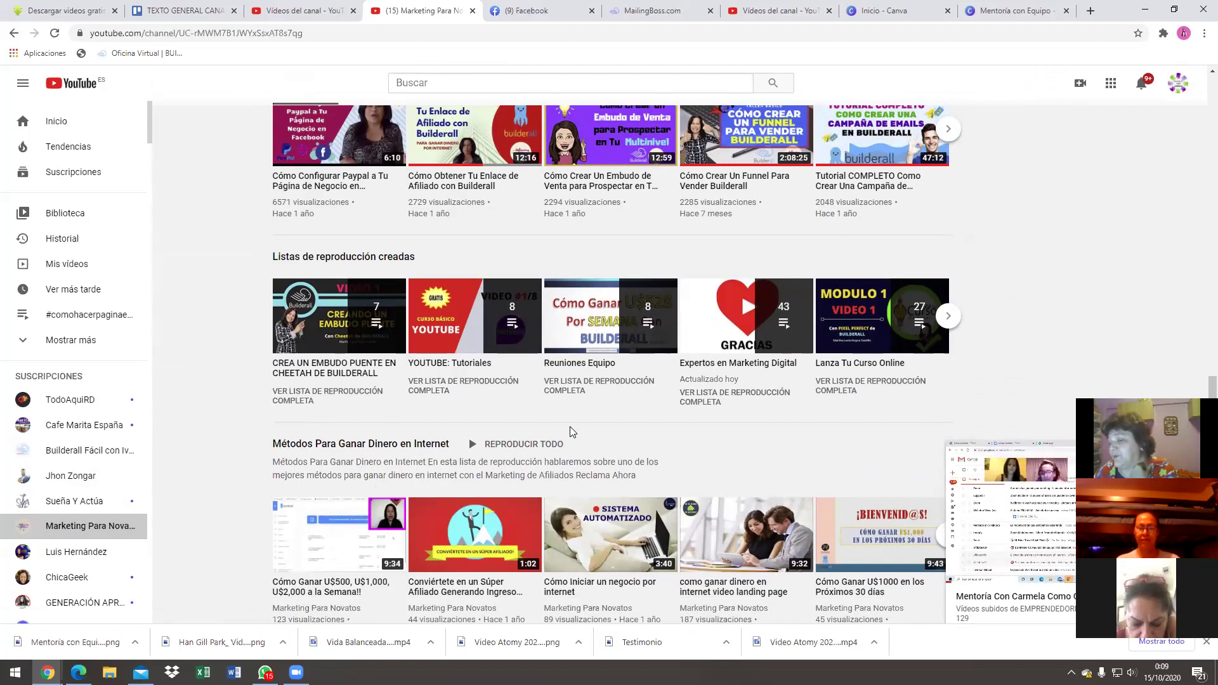
scroll(570, 426, up, 6)
scroll(606, 136, up, 1)
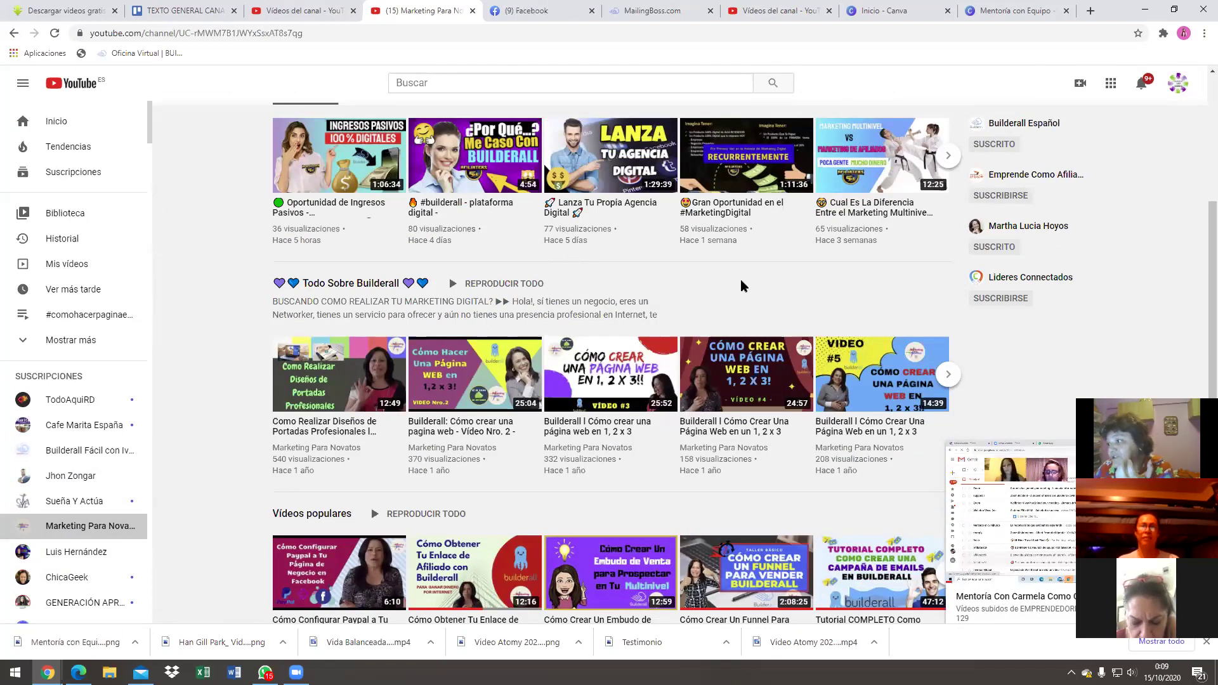
scroll(740, 279, up, 2)
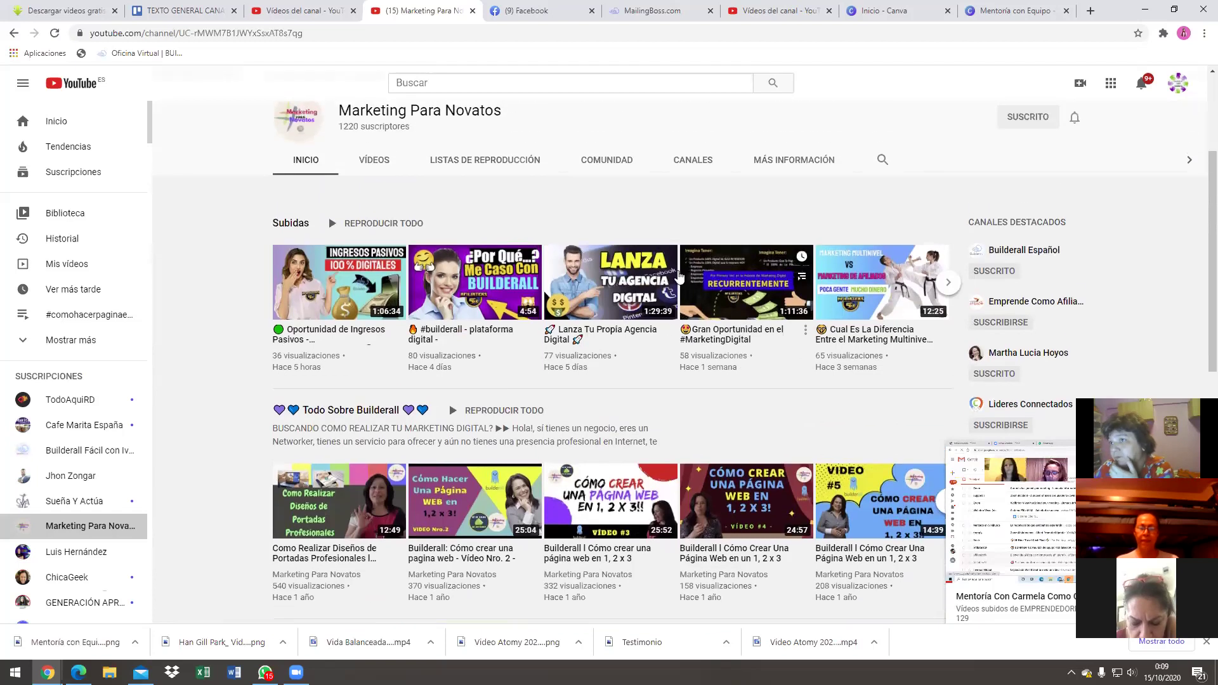
- Return to the "Mentoría con Equipo 14- 10 -20" draft in YouTube Studio and review its description links and custom thumbnail
click(772, 14)
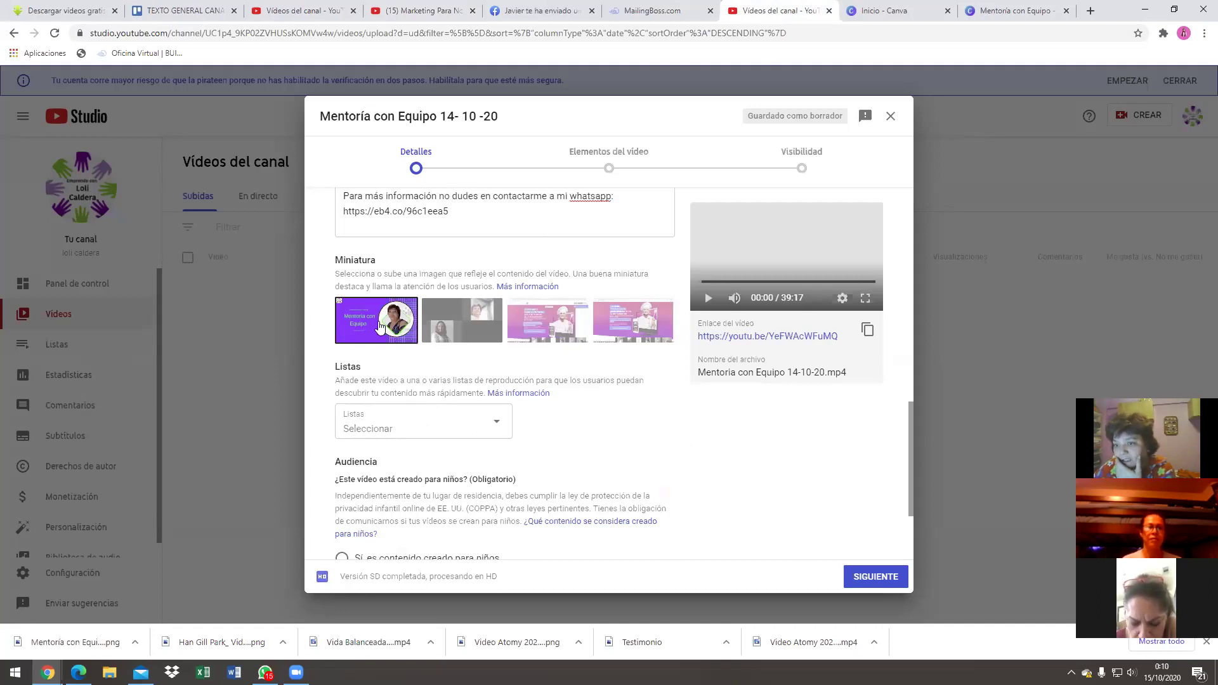
scroll(482, 295, up, 3)
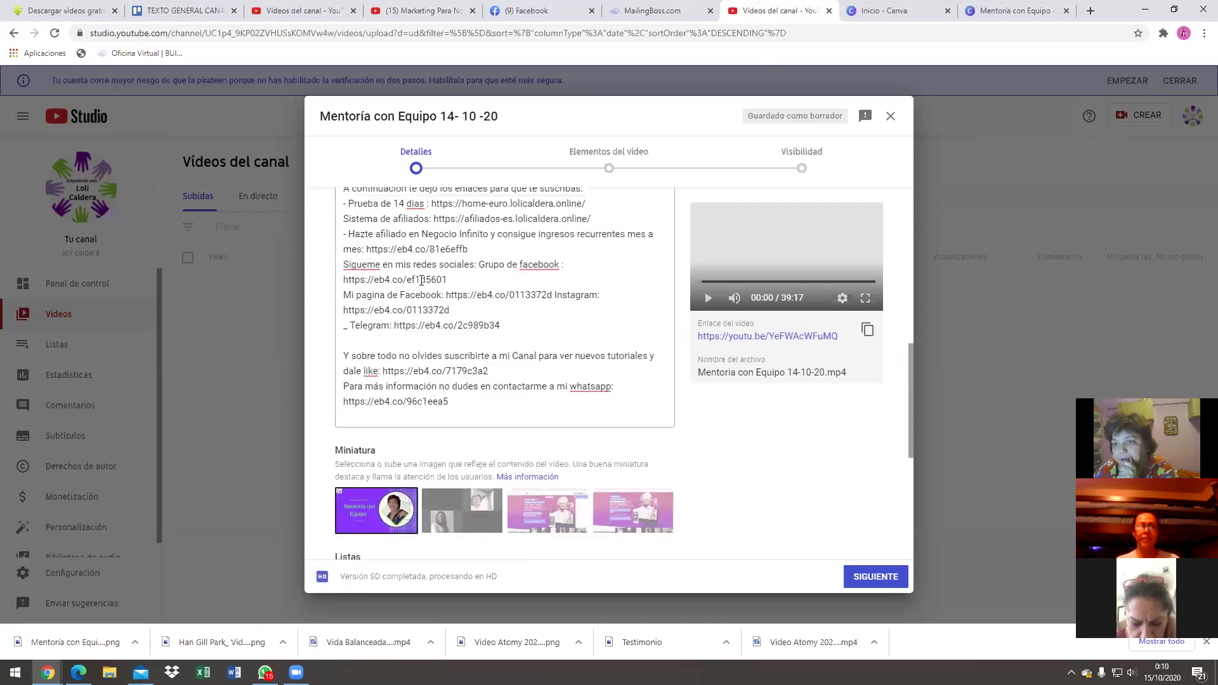
scroll(406, 373, down, 1)
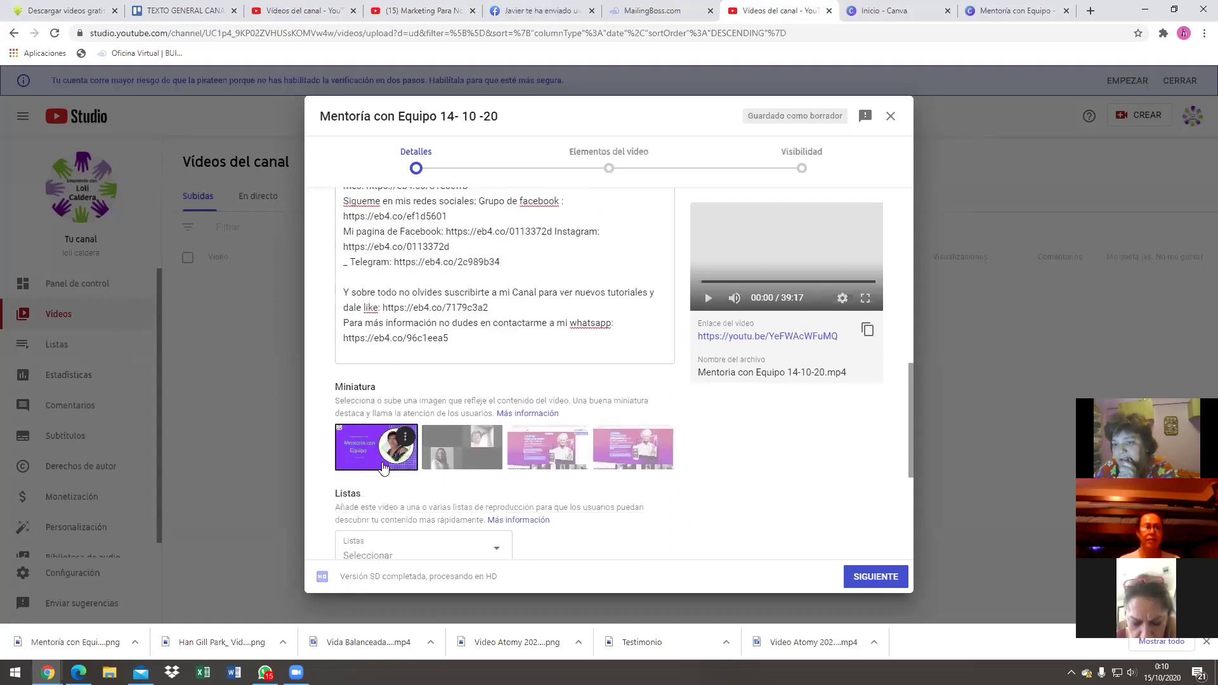
scroll(432, 306, down, 2)
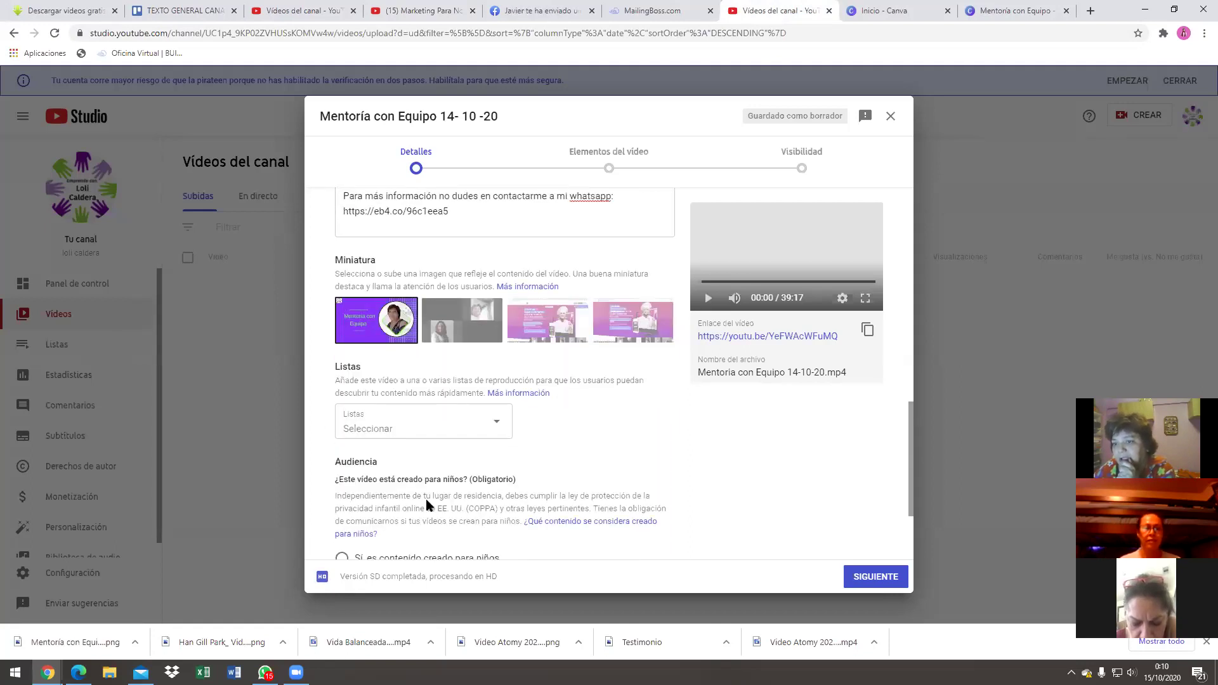
- Add the video to the #mentorias and #Builderall #Marketing Digital playlists
click(497, 428)
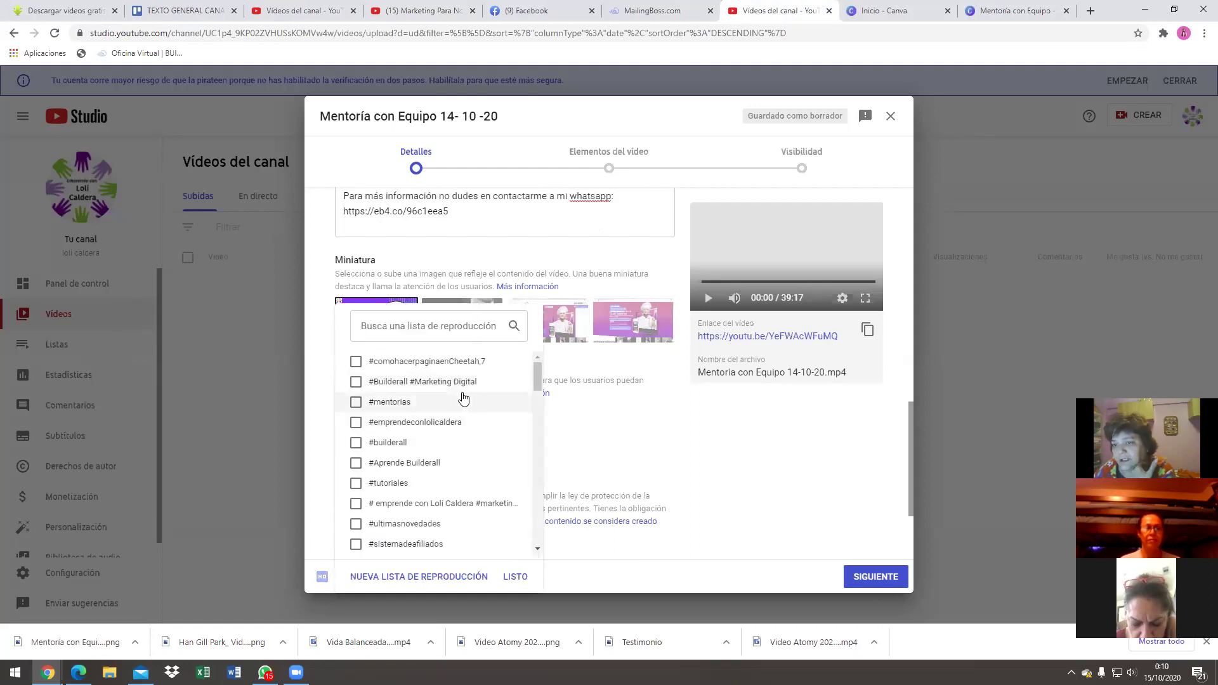
click(355, 403)
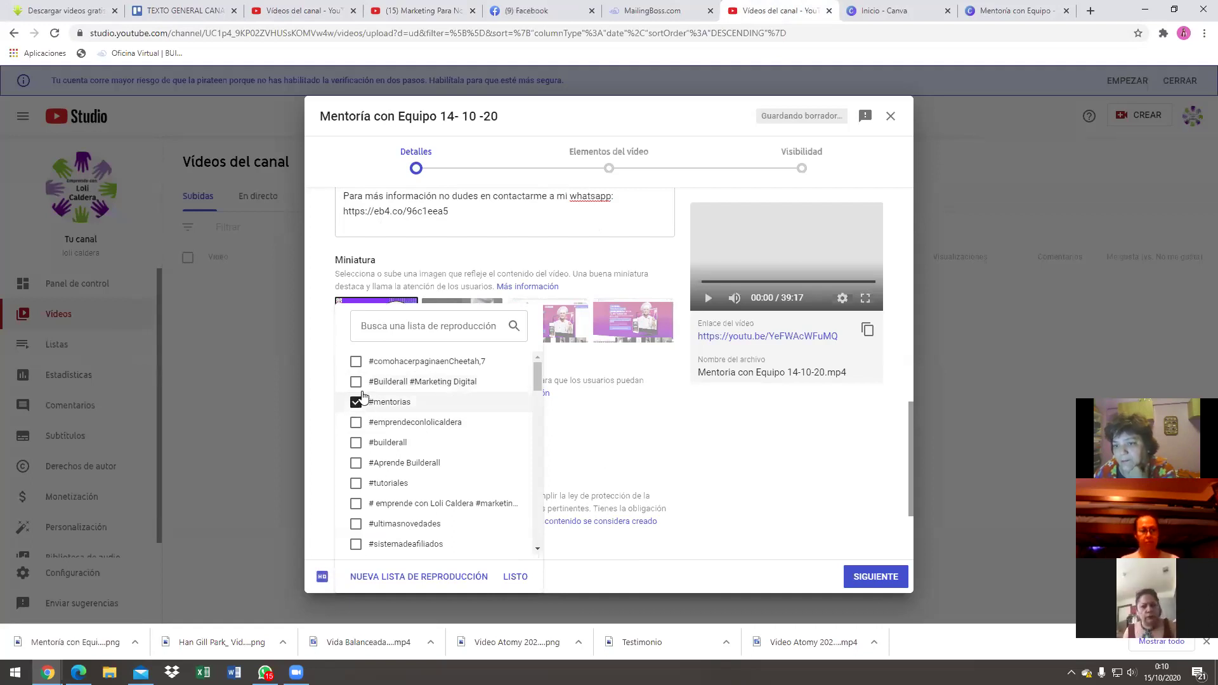
click(356, 383)
scroll(374, 383, down, 1)
scroll(375, 383, up, 1)
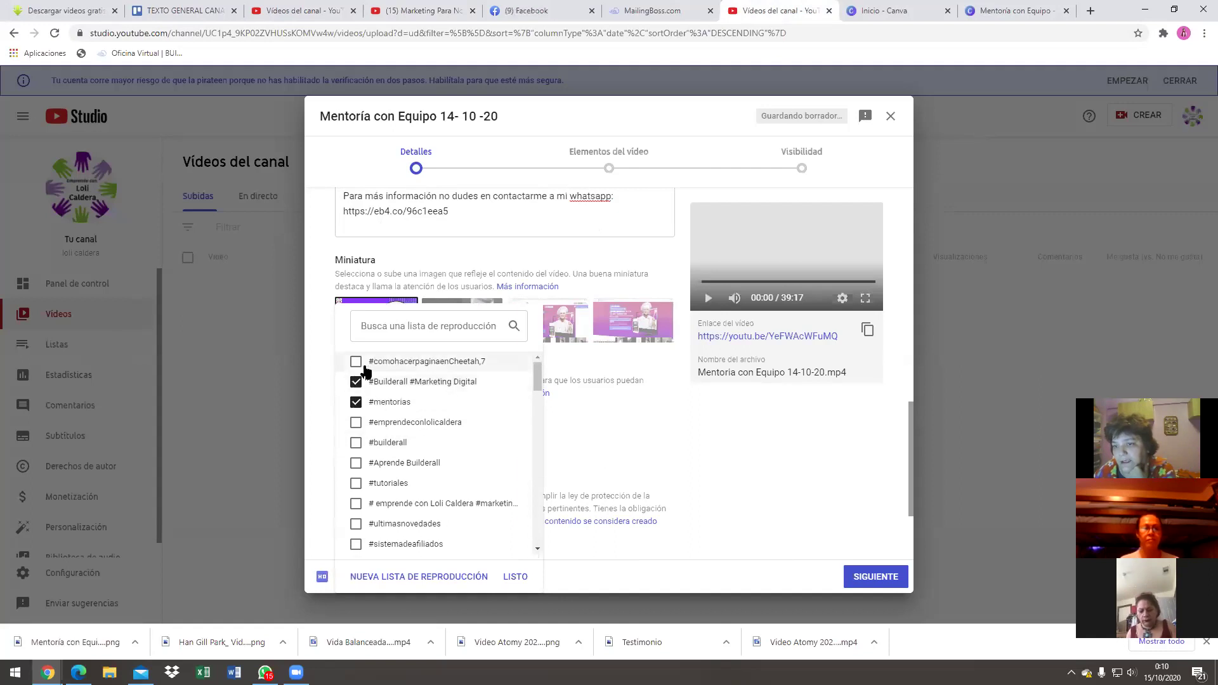
- Include the video in the #Aprende Builderall, #tutoriales and "# emprende con…" marketing playlists
scroll(380, 385, down, 1)
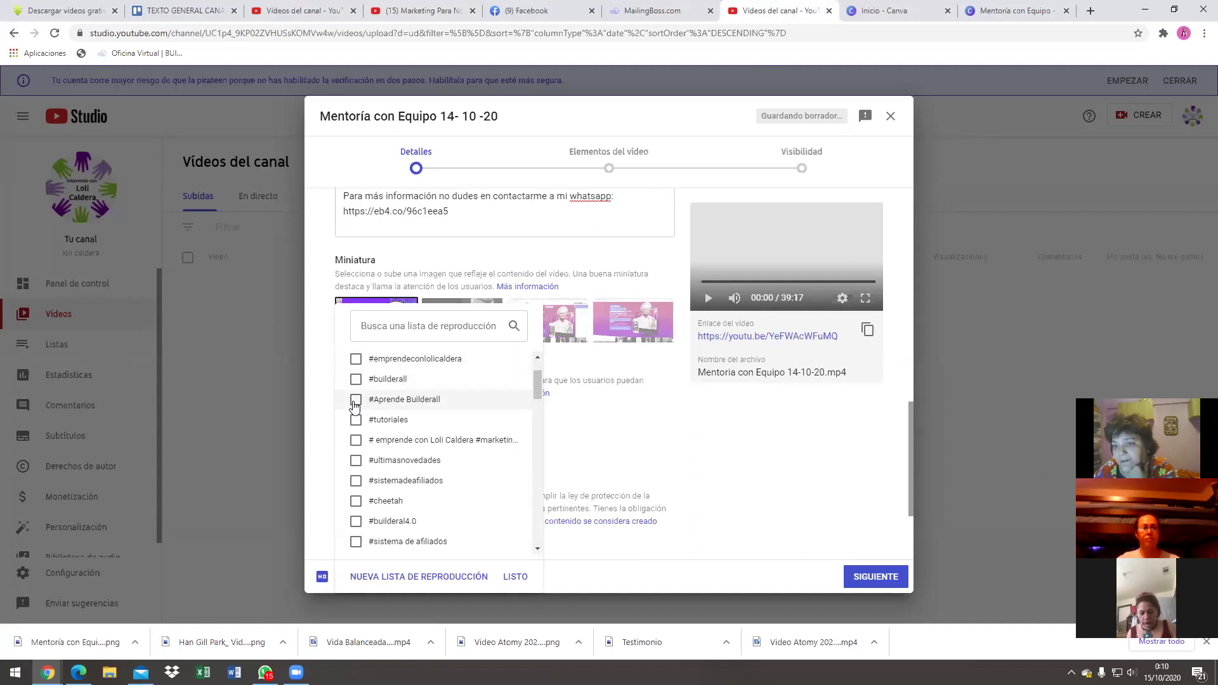
click(357, 401)
click(406, 419)
click(358, 441)
- Select the #sistemadeafiliados, #builderal4.0 and #ganadinero playlists as well and confirm the playlist selection
scroll(468, 439, down, 2)
scroll(429, 419, up, 1)
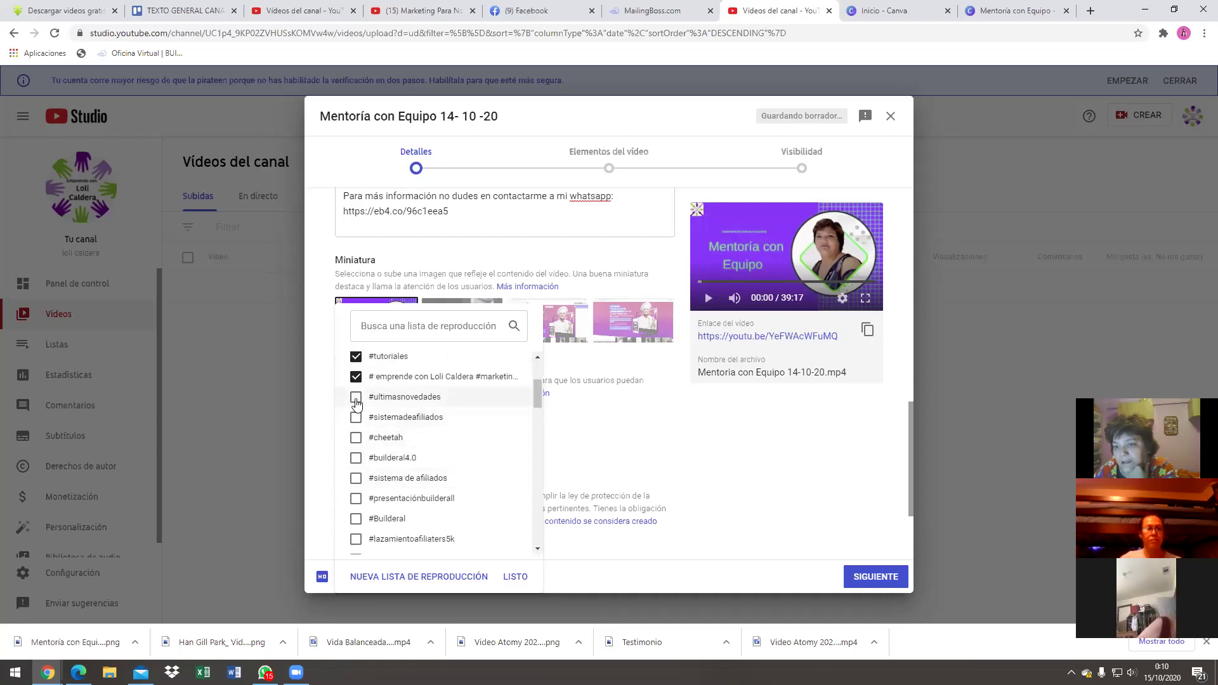
scroll(432, 415, down, 1)
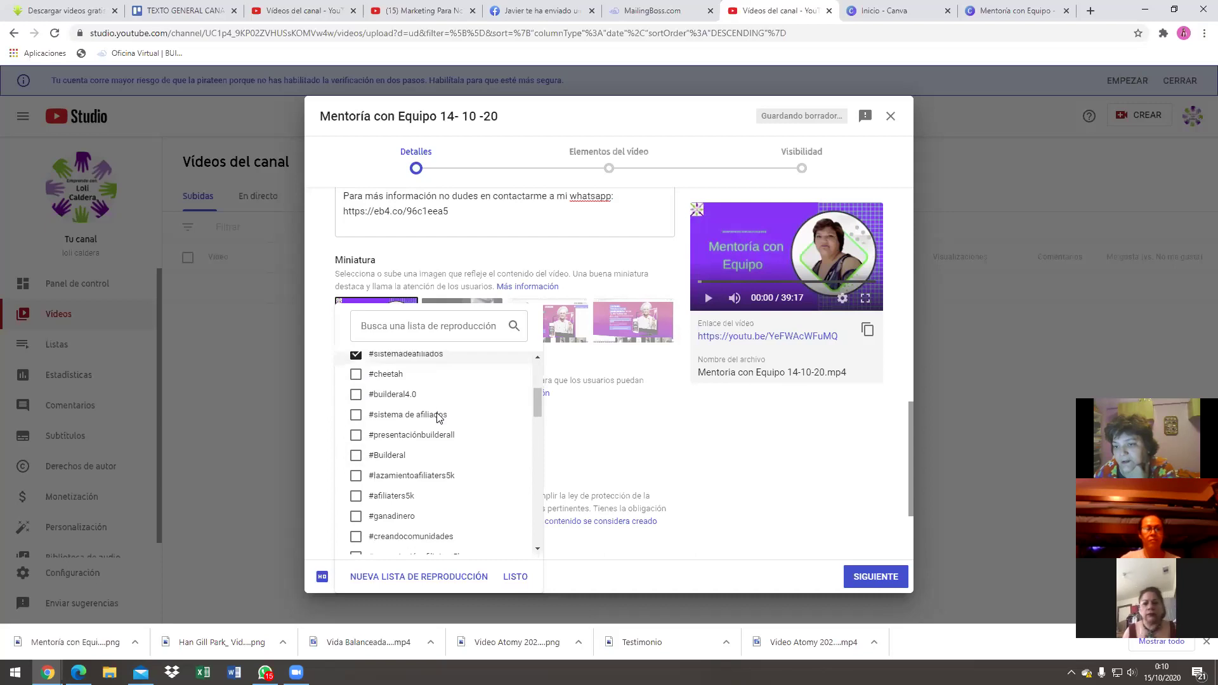
click(358, 397)
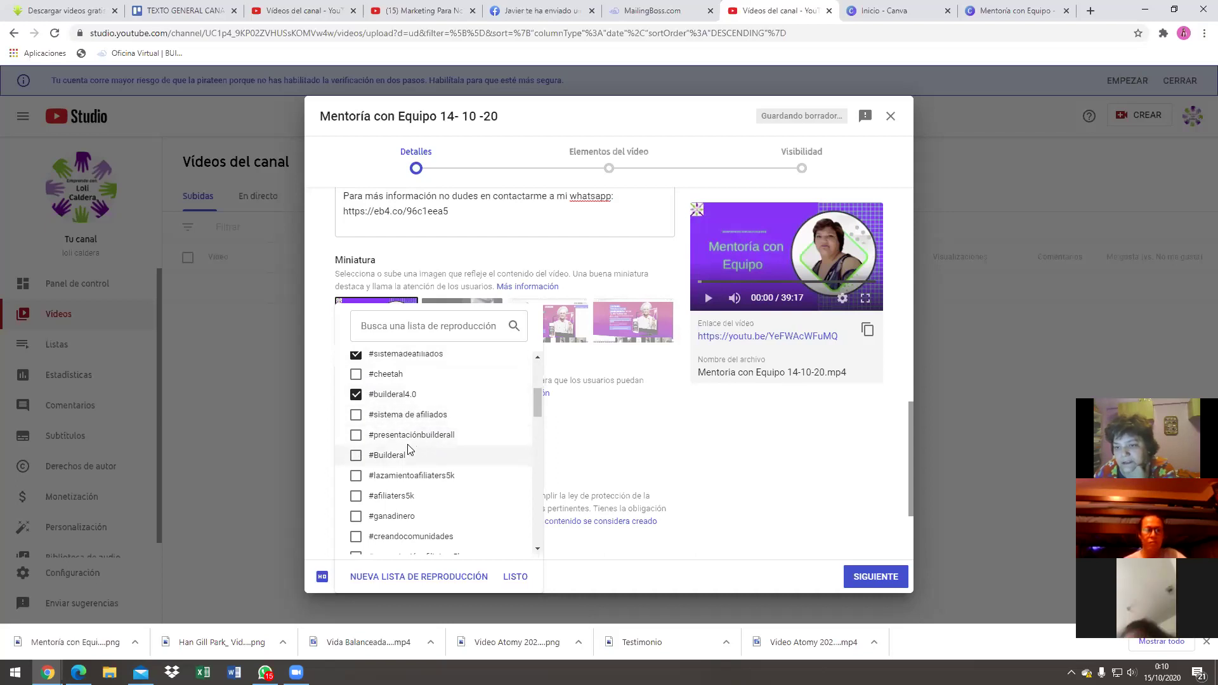
scroll(386, 470, down, 1)
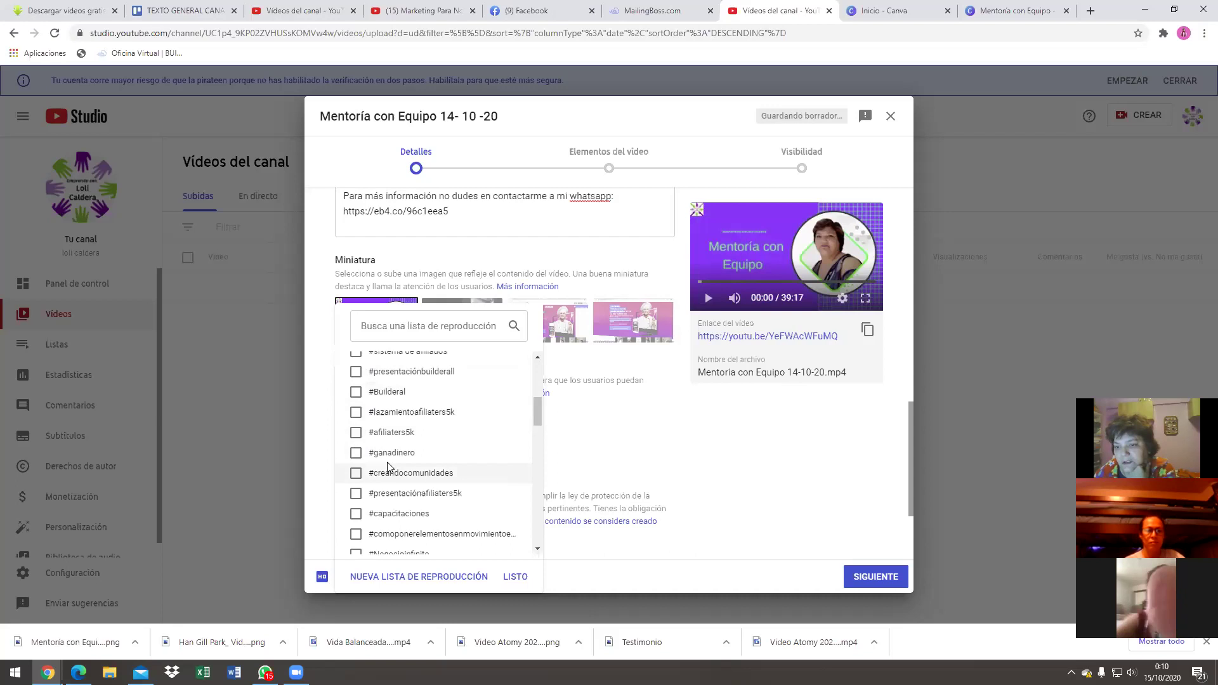
click(355, 453)
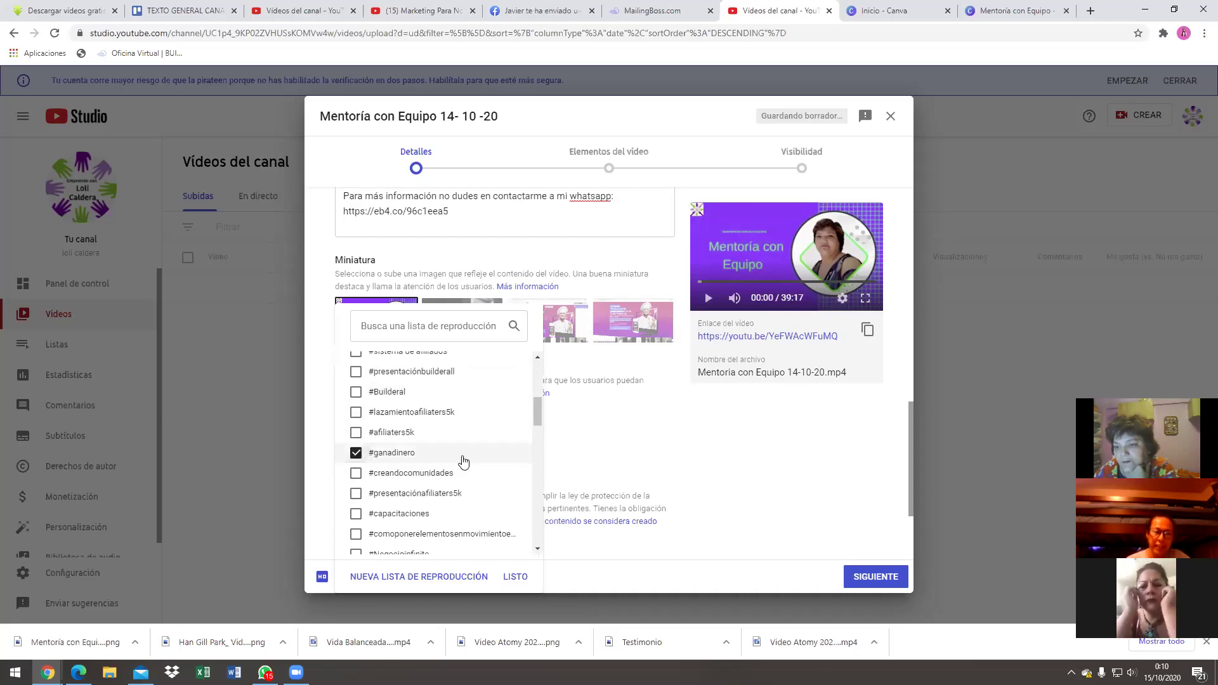
scroll(454, 461, down, 1)
scroll(444, 460, down, 1)
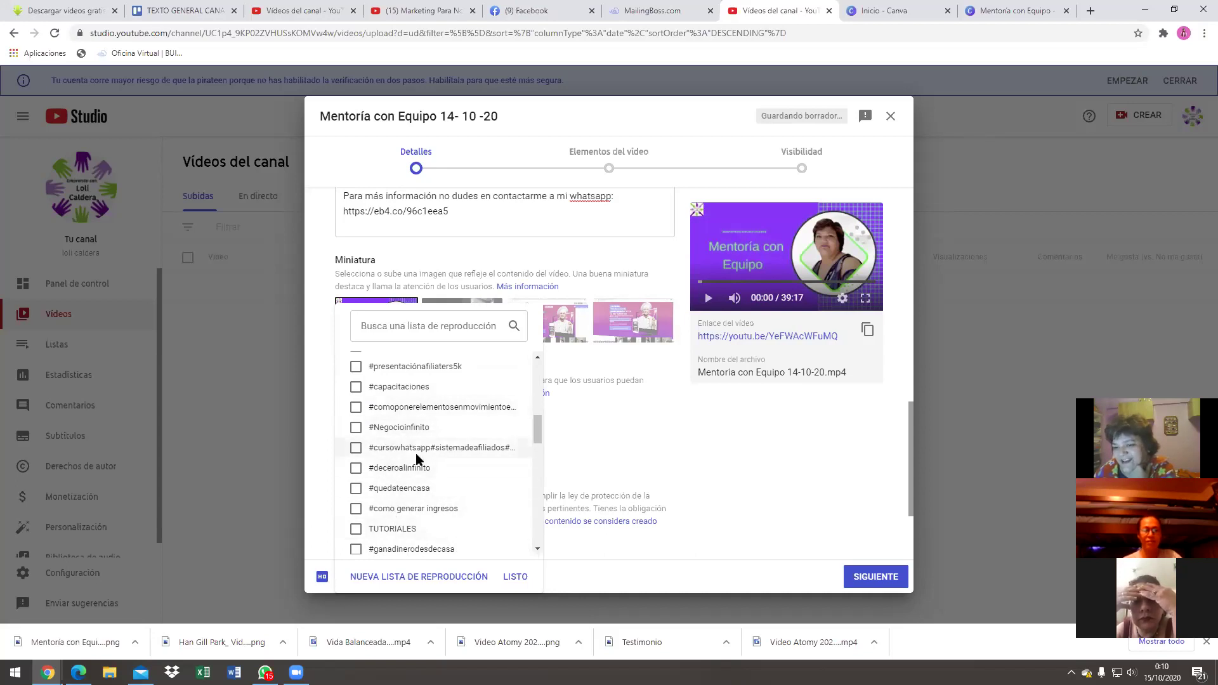
scroll(425, 422, down, 3)
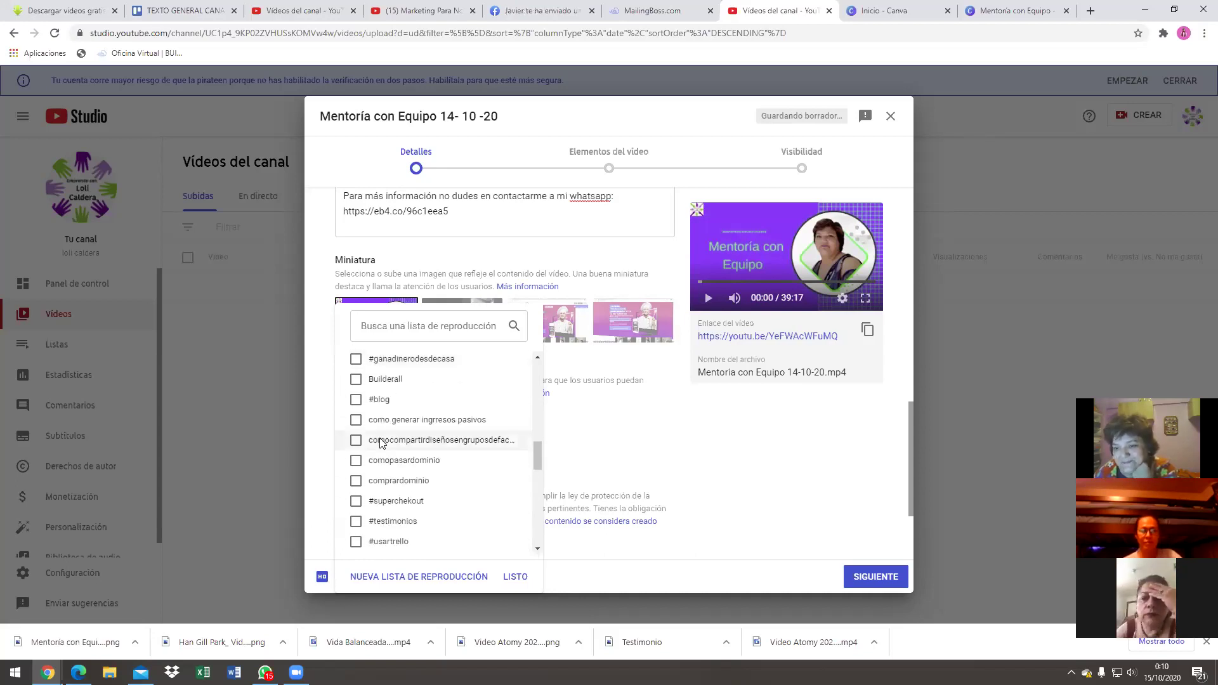
scroll(419, 444, down, 3)
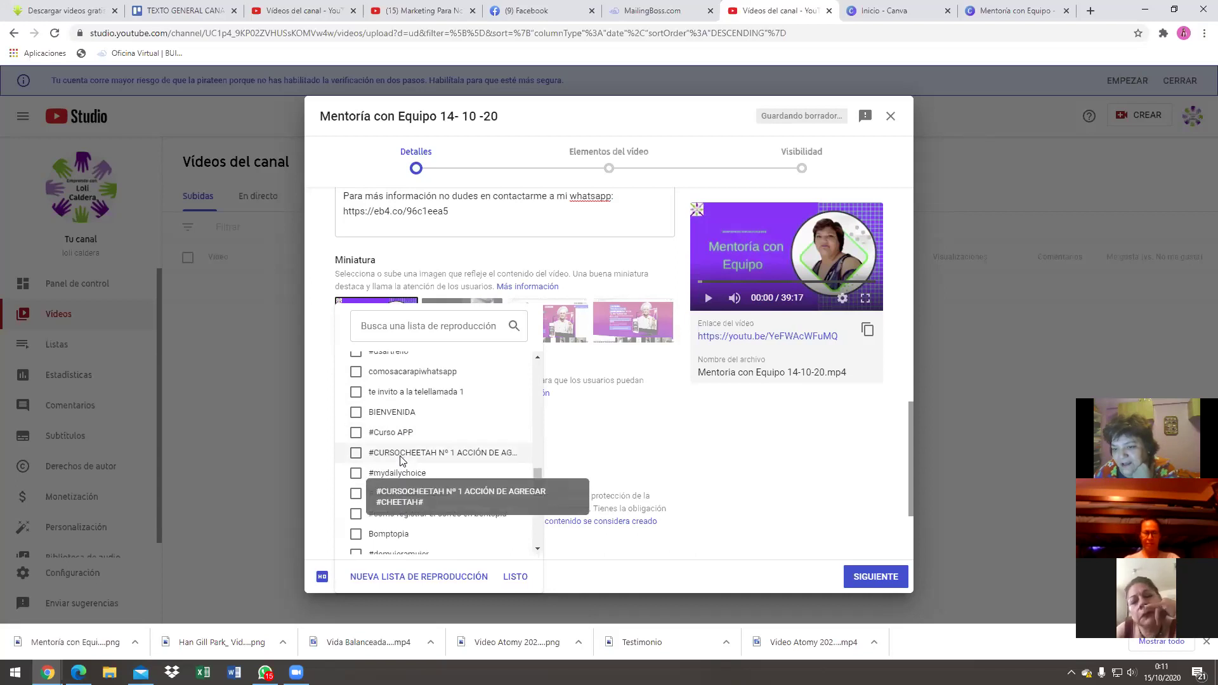
click(520, 580)
- Mark the video as not made for children and continue to the video elements stage
scroll(469, 451, down, 1)
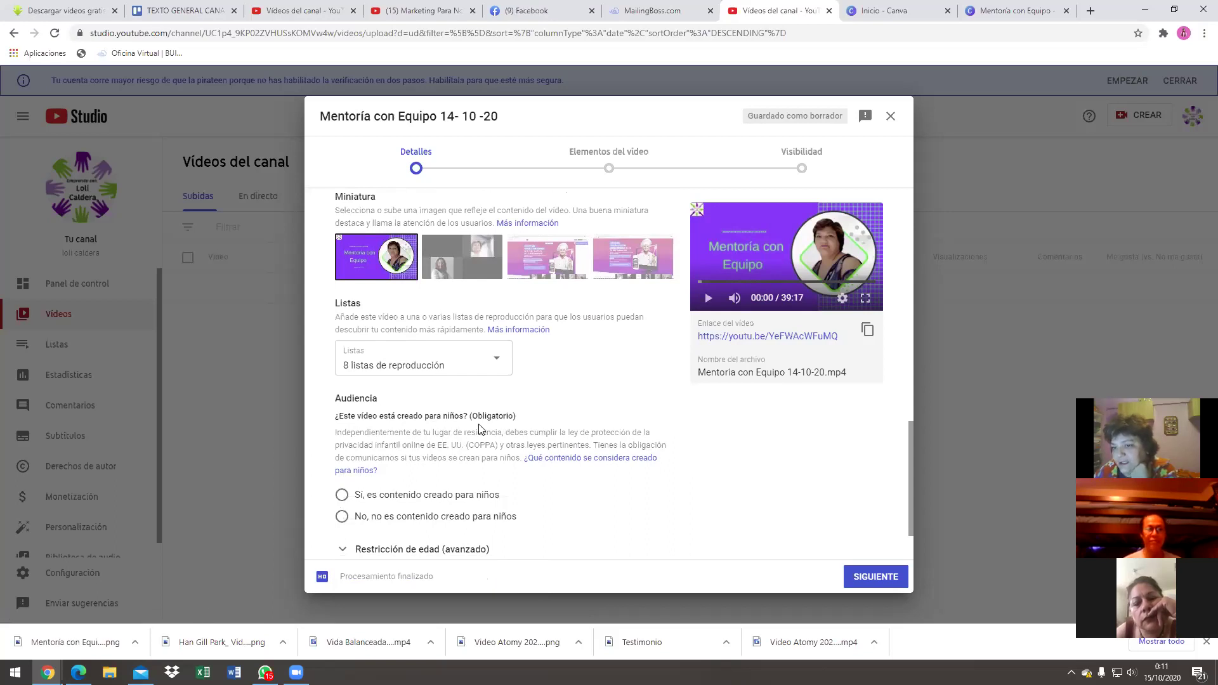
scroll(490, 429, down, 1)
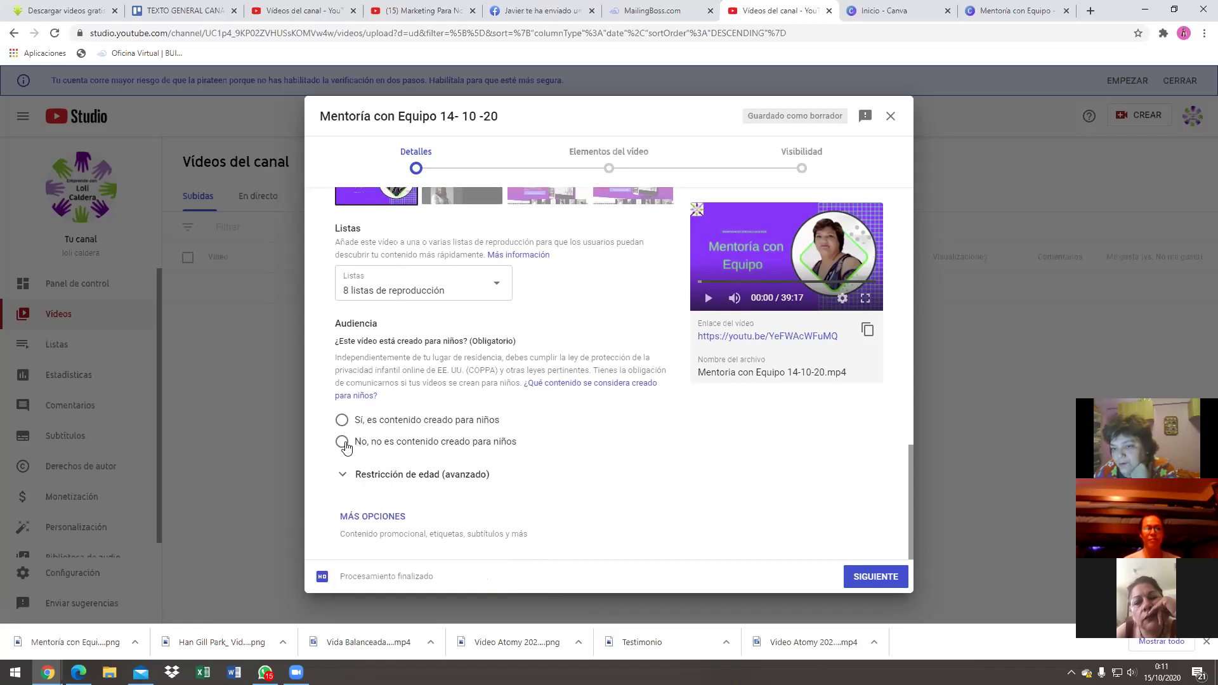
click(343, 442)
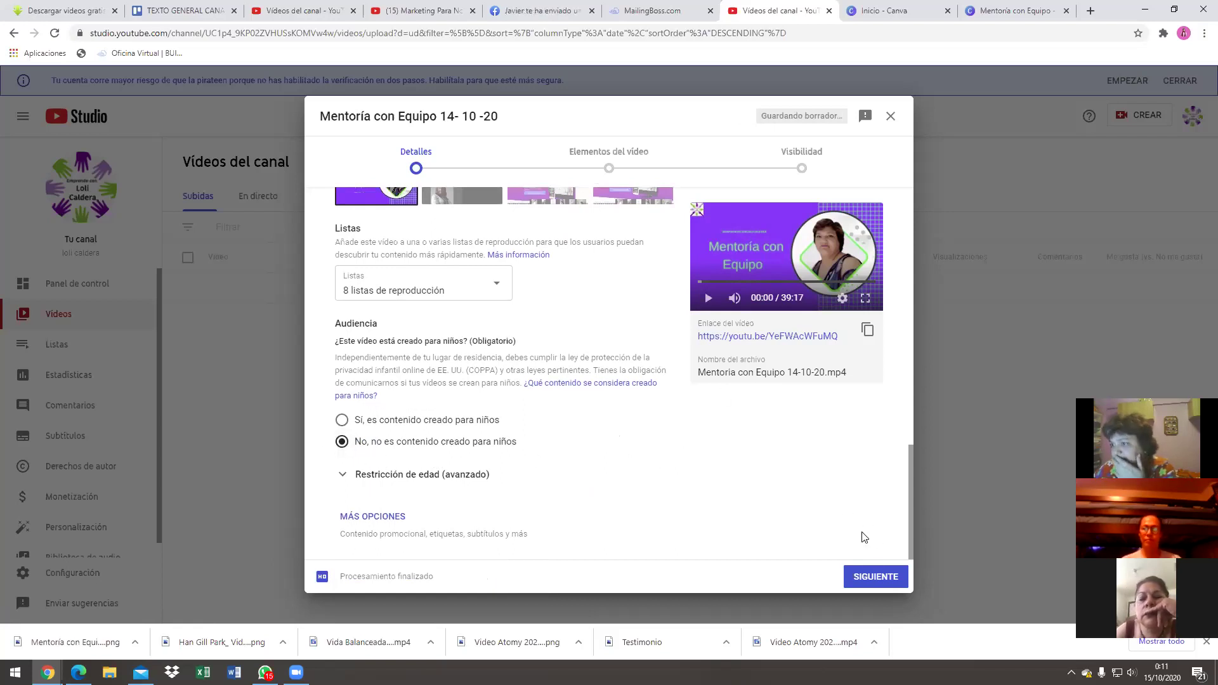
click(874, 579)
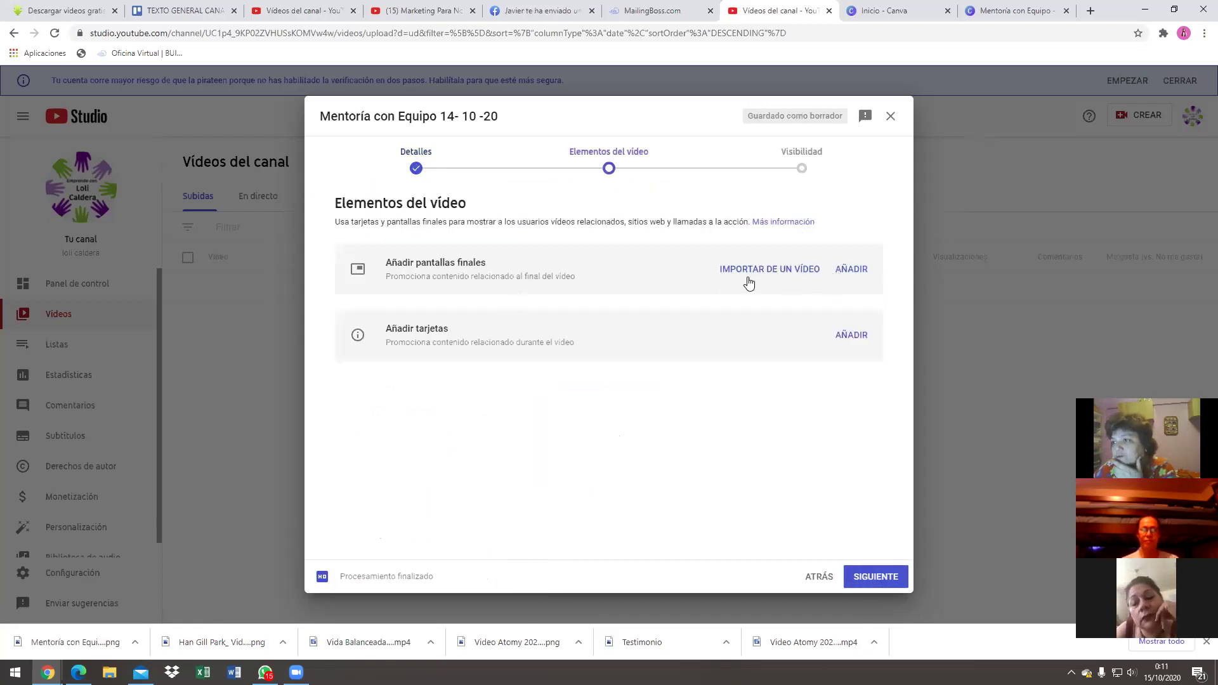
- Browse the channel's videos as a source for importing an end screen, and return to the end-screen editor without choosing one
click(781, 269)
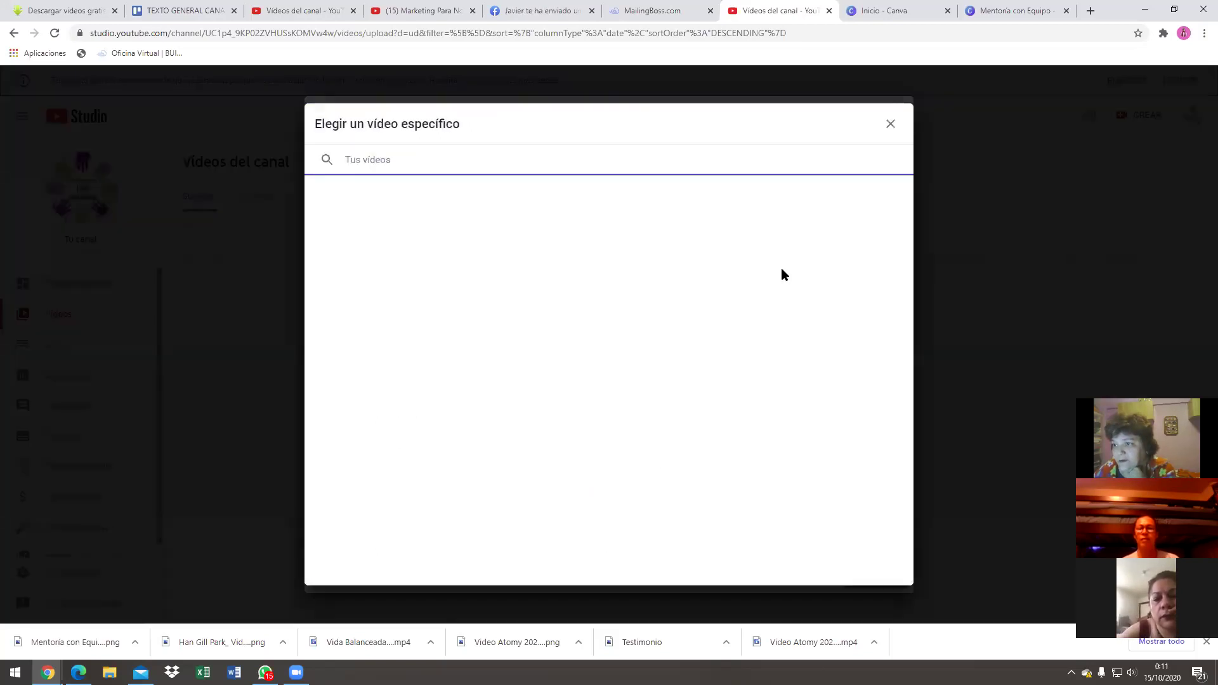
scroll(723, 344, down, 5)
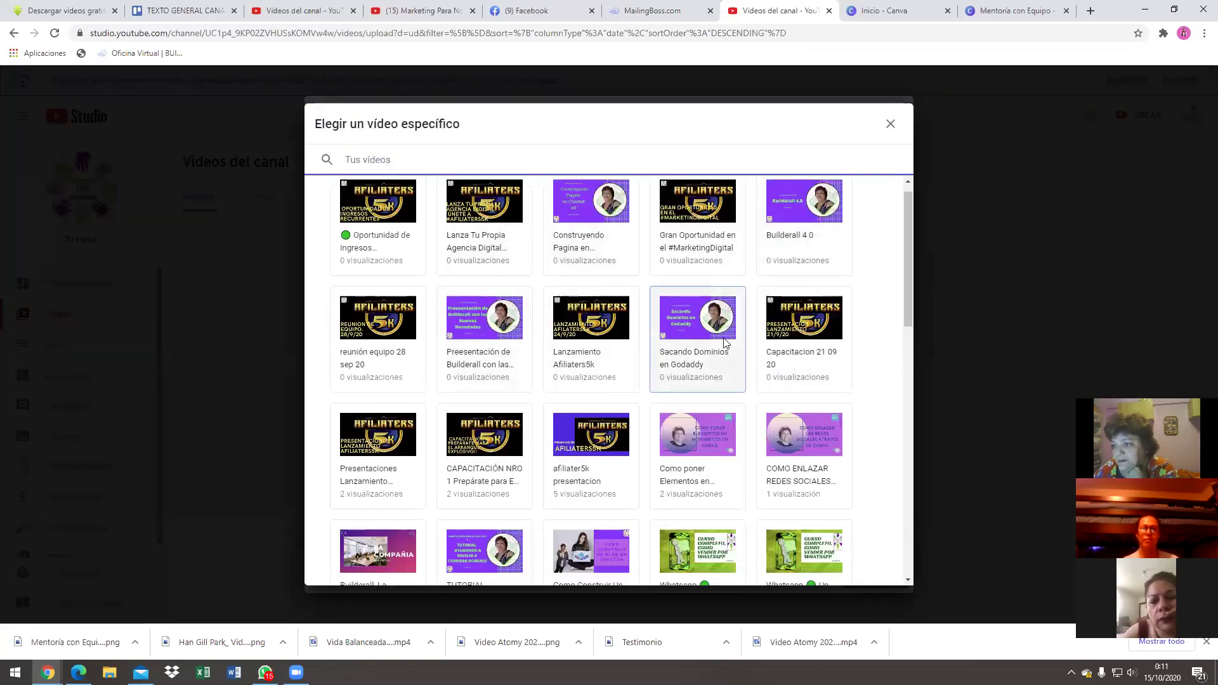
scroll(723, 341, up, 6)
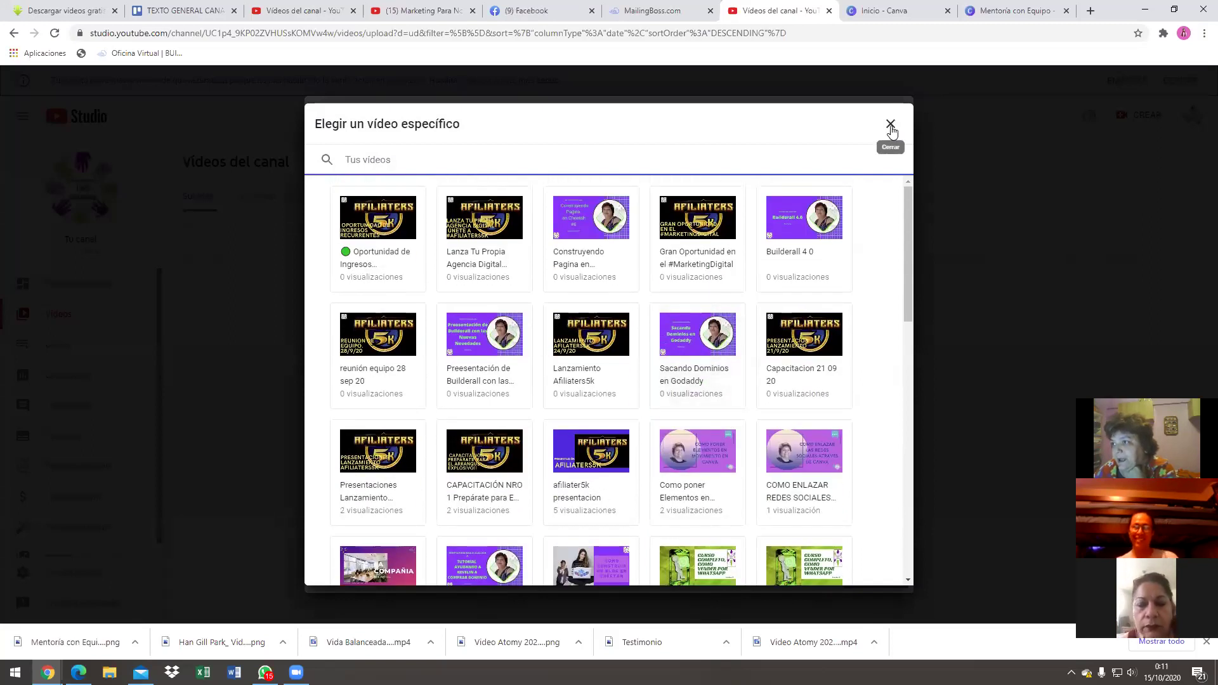
click(890, 124)
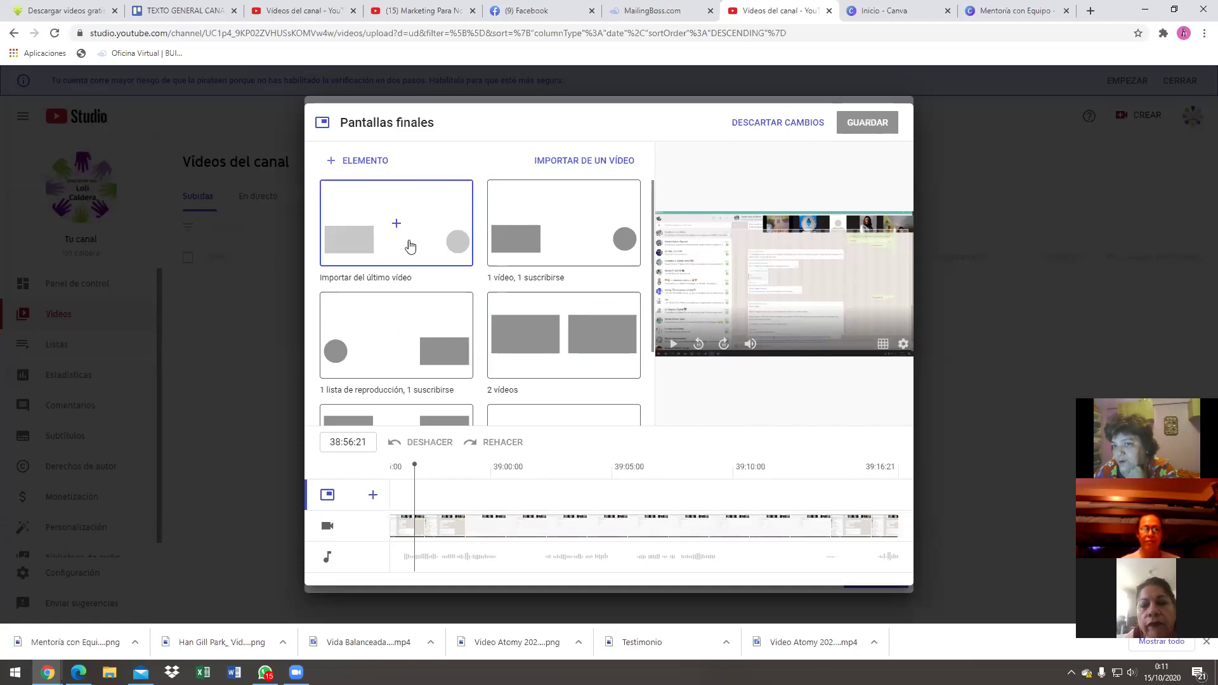
- Import the end screen from the last video, check its subscribe and video elements, and save it
click(457, 245)
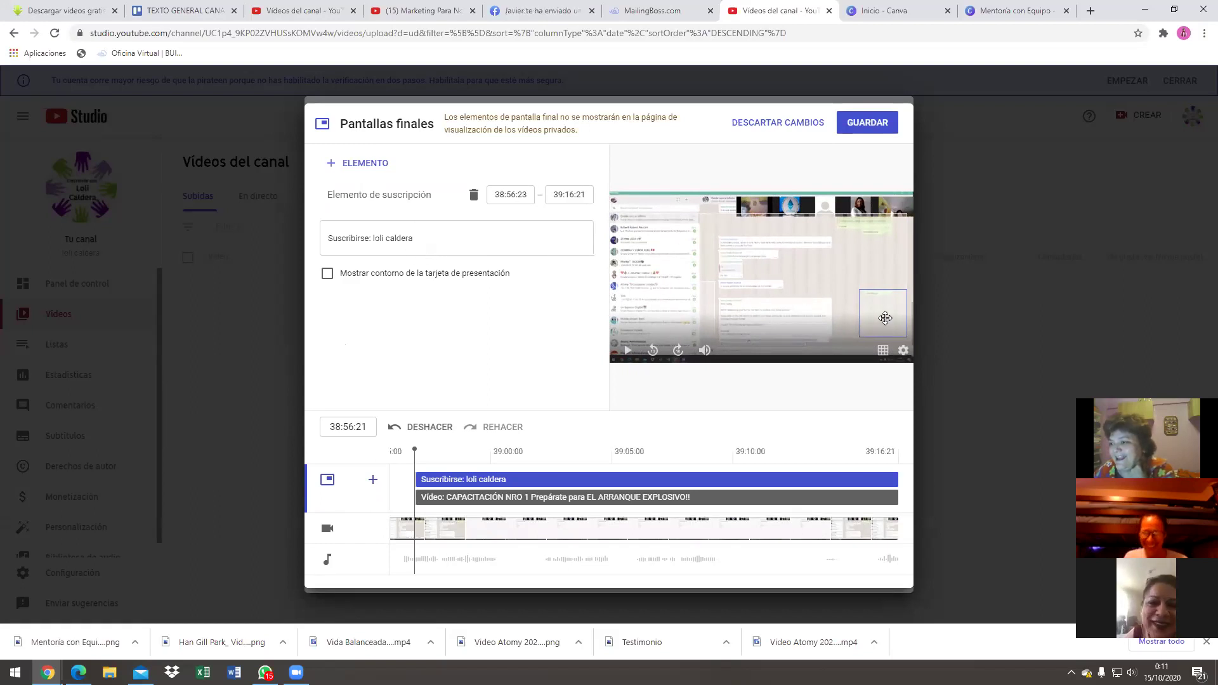
click(658, 325)
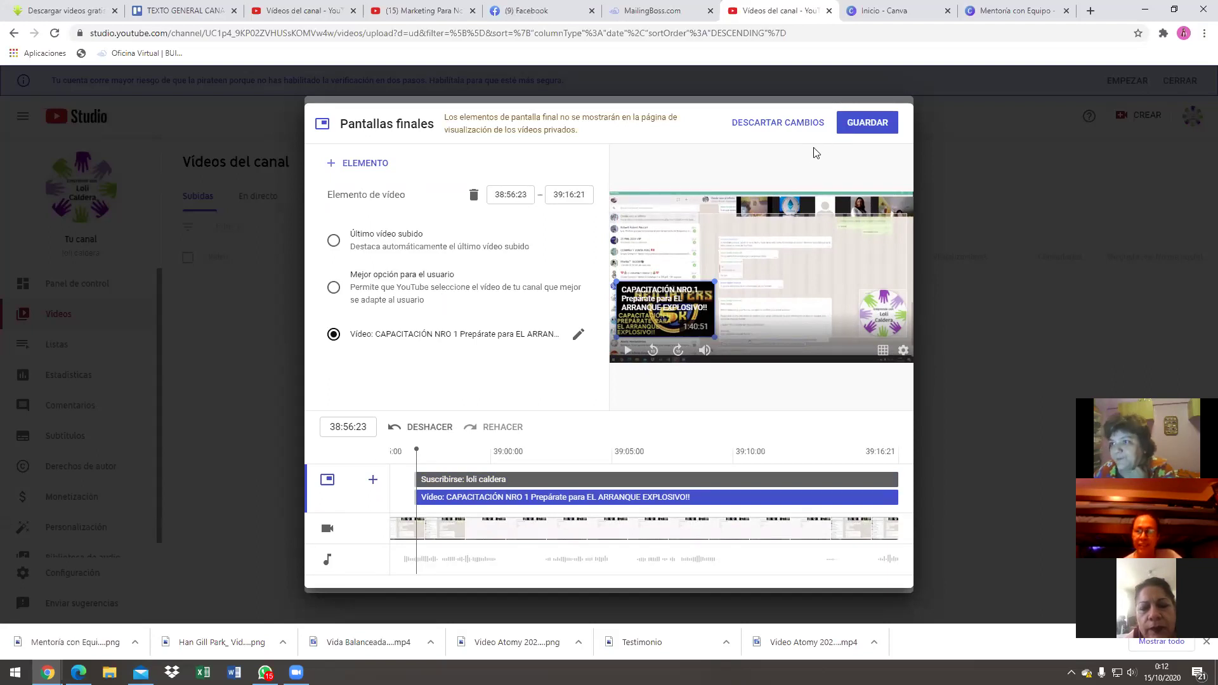
click(870, 126)
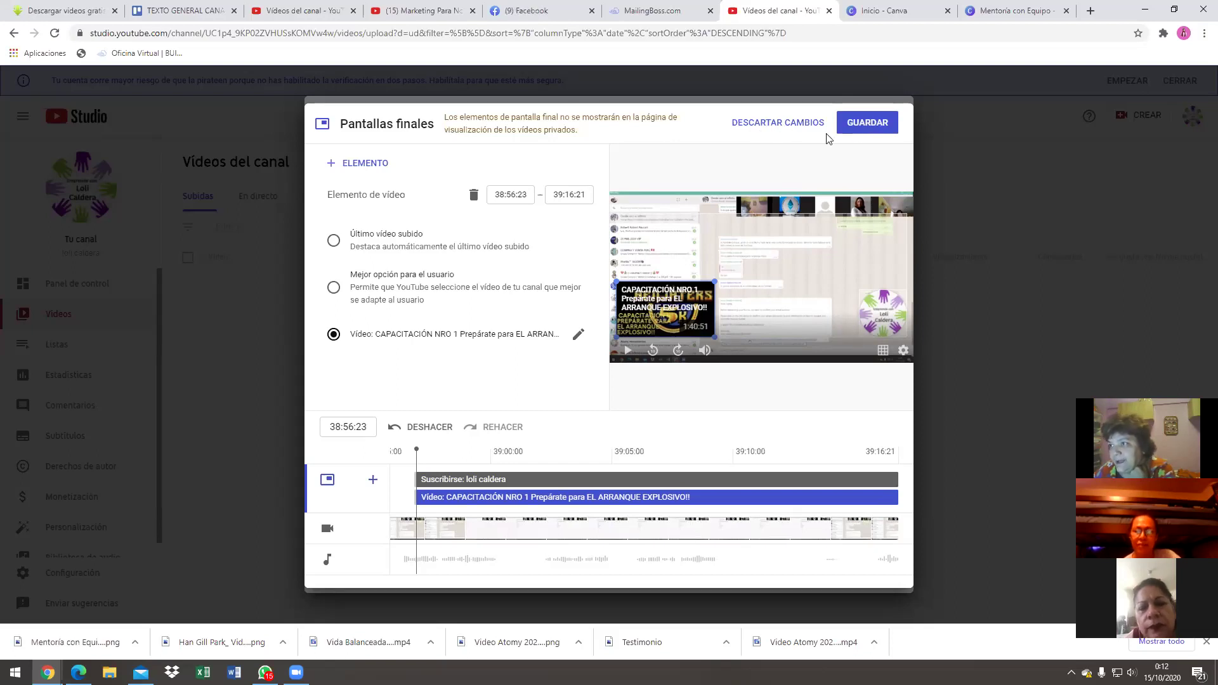
click(862, 129)
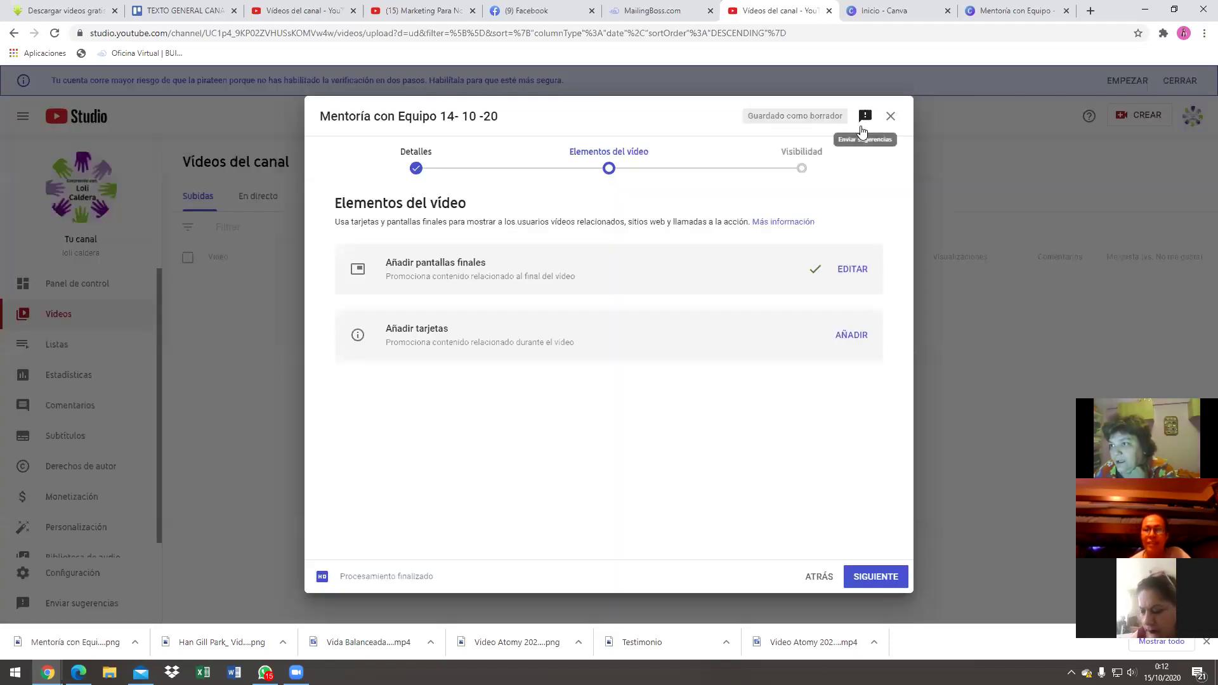
- Add a playlist card pointing to the #lazamientoafiliaters5k playlist and save the video's cards
click(853, 335)
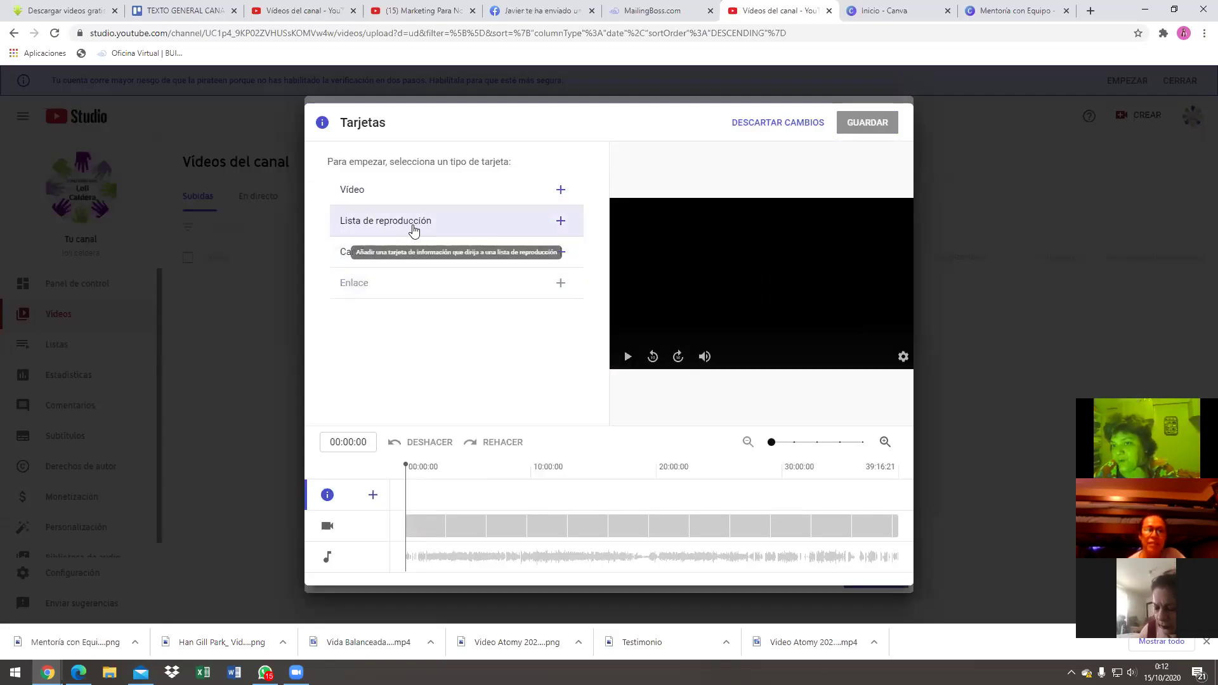
click(412, 225)
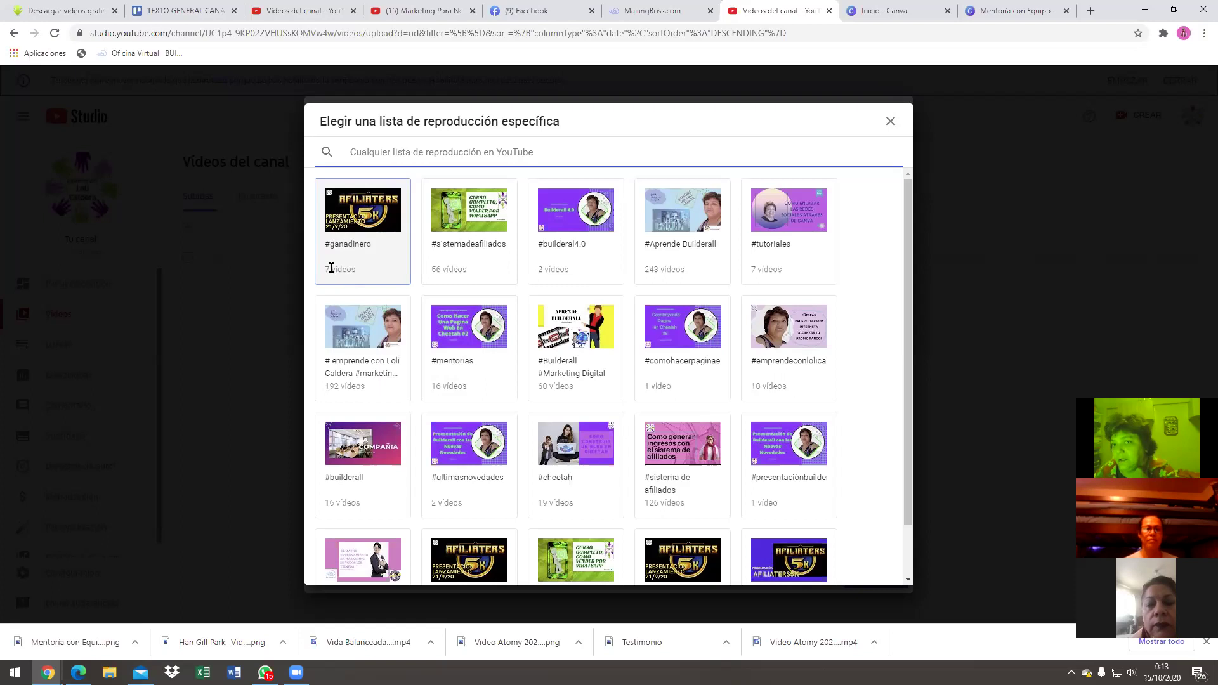
scroll(701, 273, down, 1)
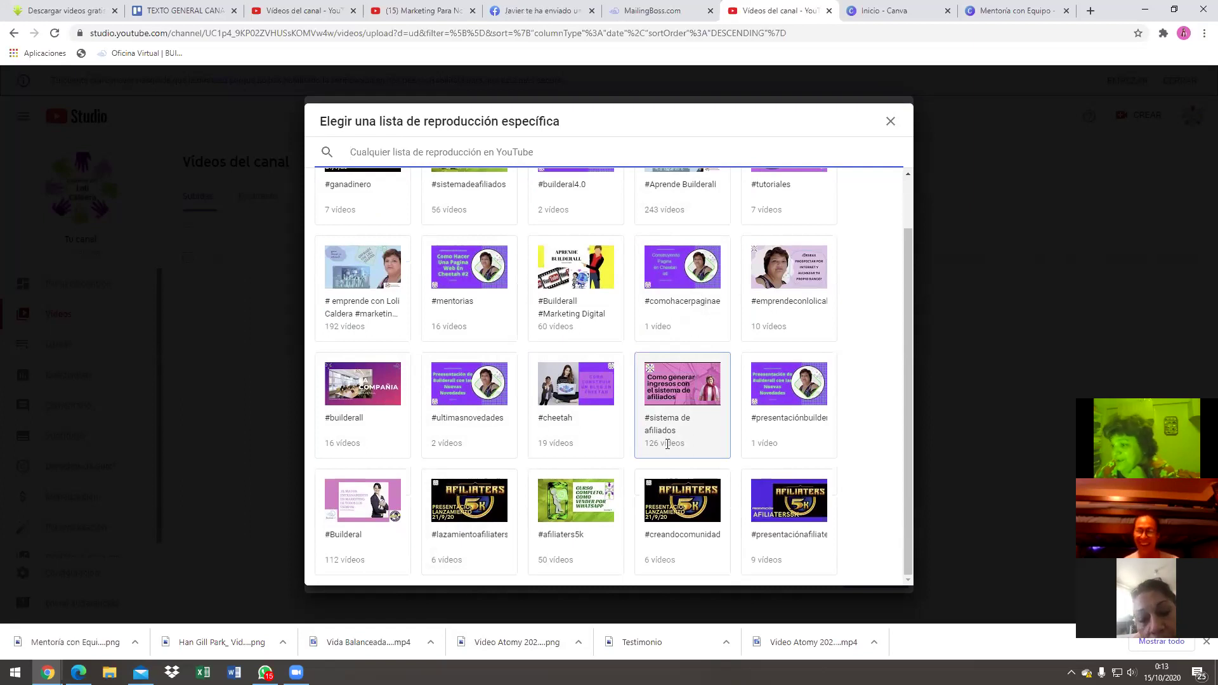
scroll(476, 520, up, 1)
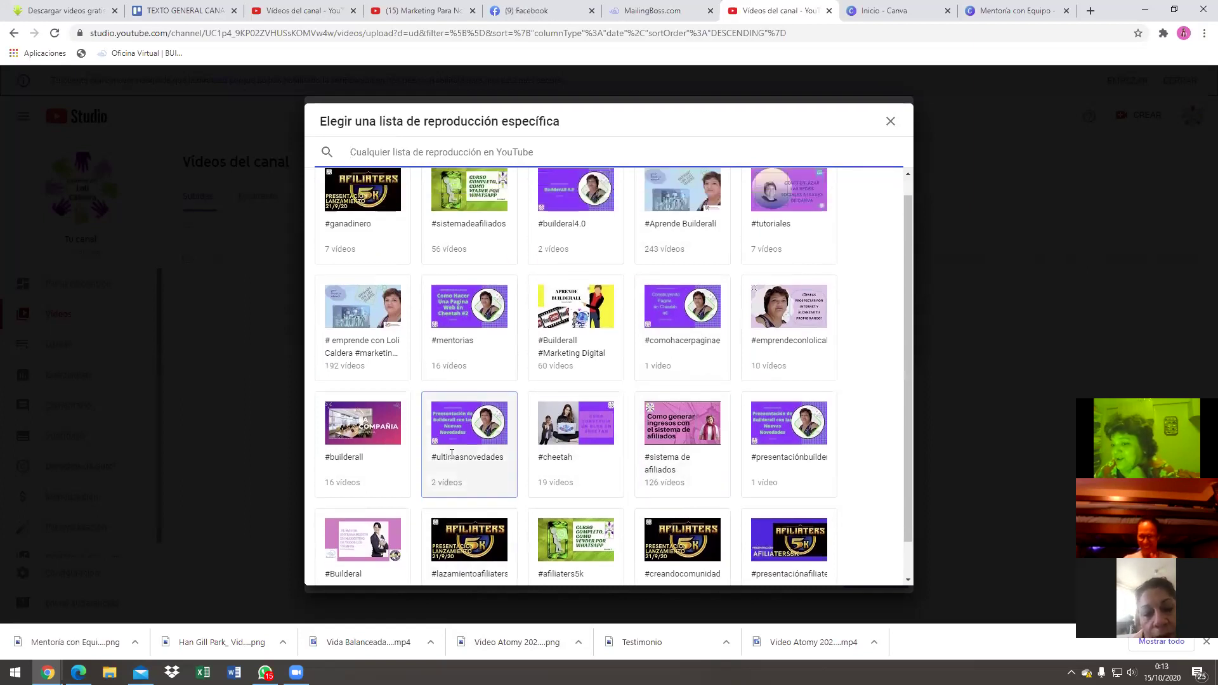
scroll(526, 454, down, 1)
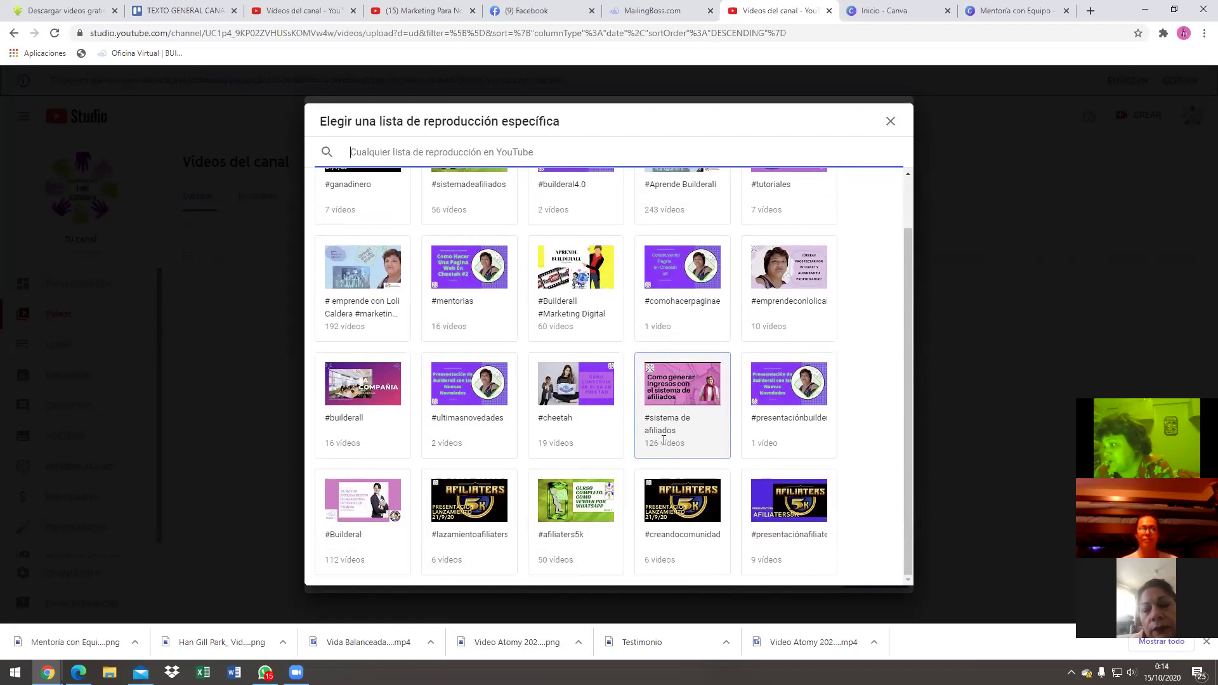
scroll(653, 440, up, 1)
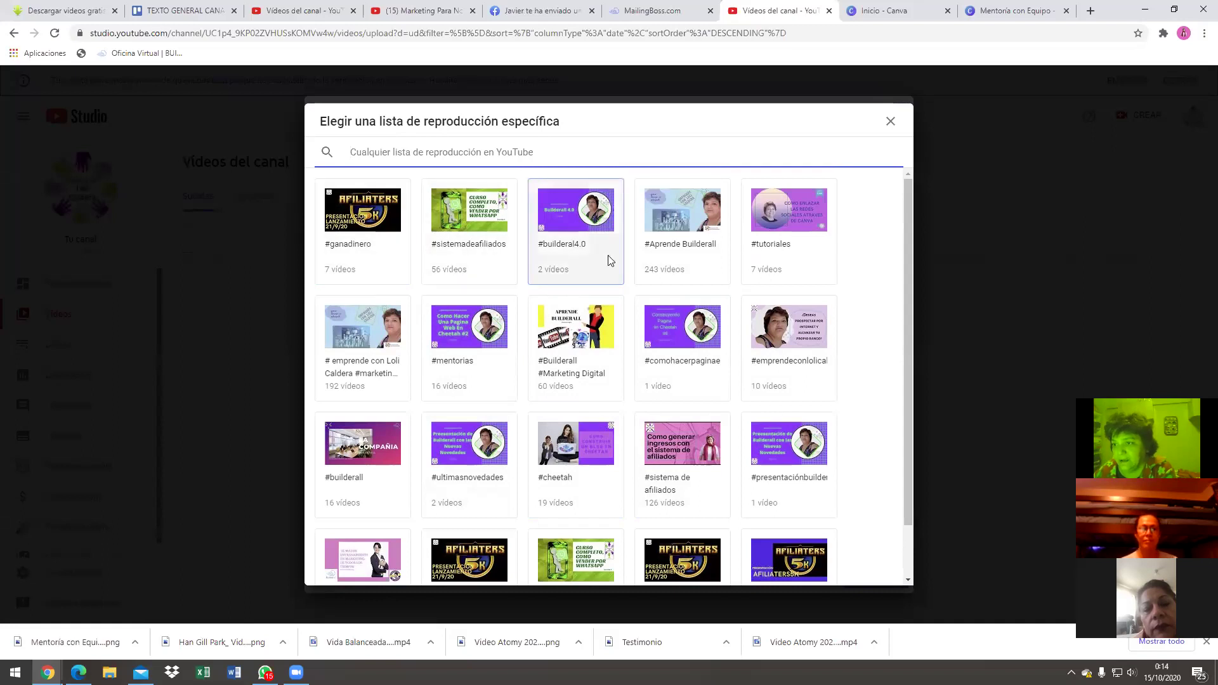
scroll(787, 266, down, 1)
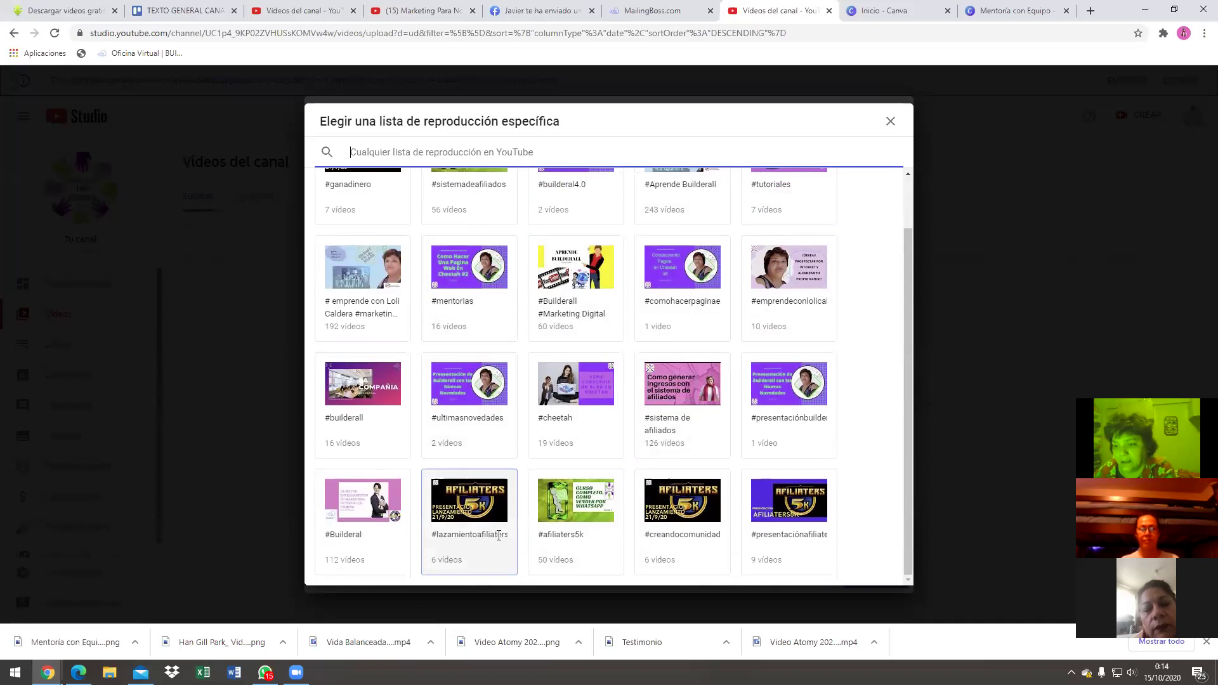
click(463, 512)
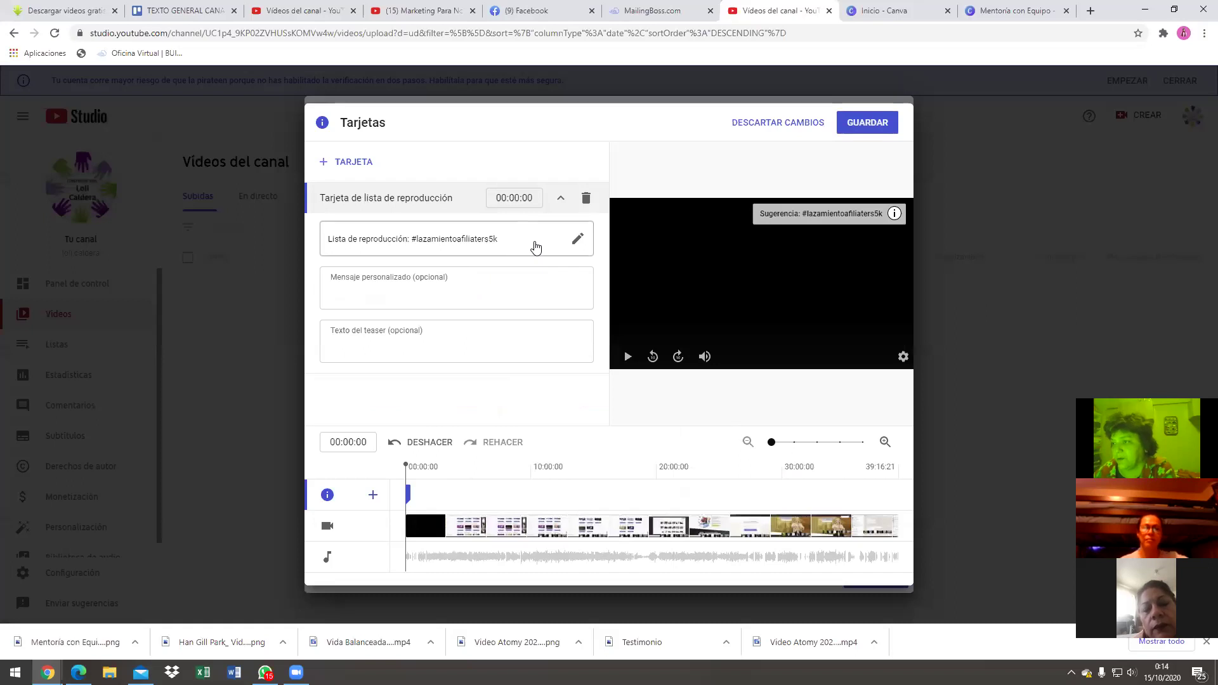
click(869, 124)
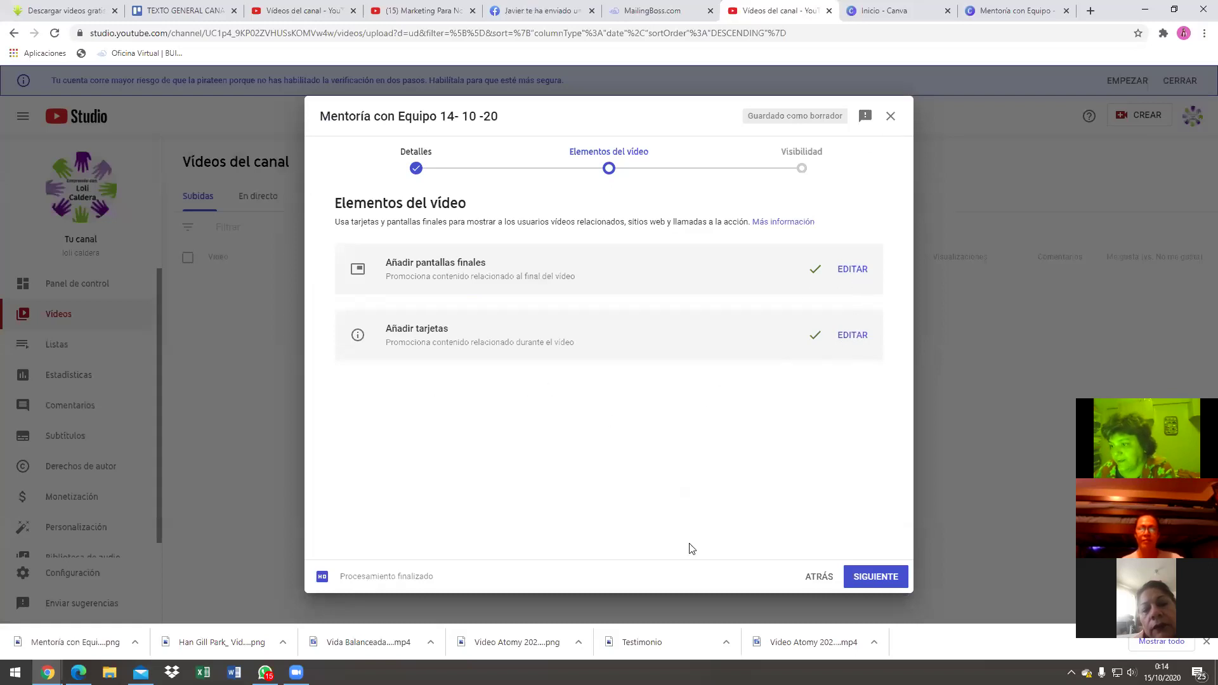
- Continue to the visibility stage and choose to schedule the video's publication
click(890, 589)
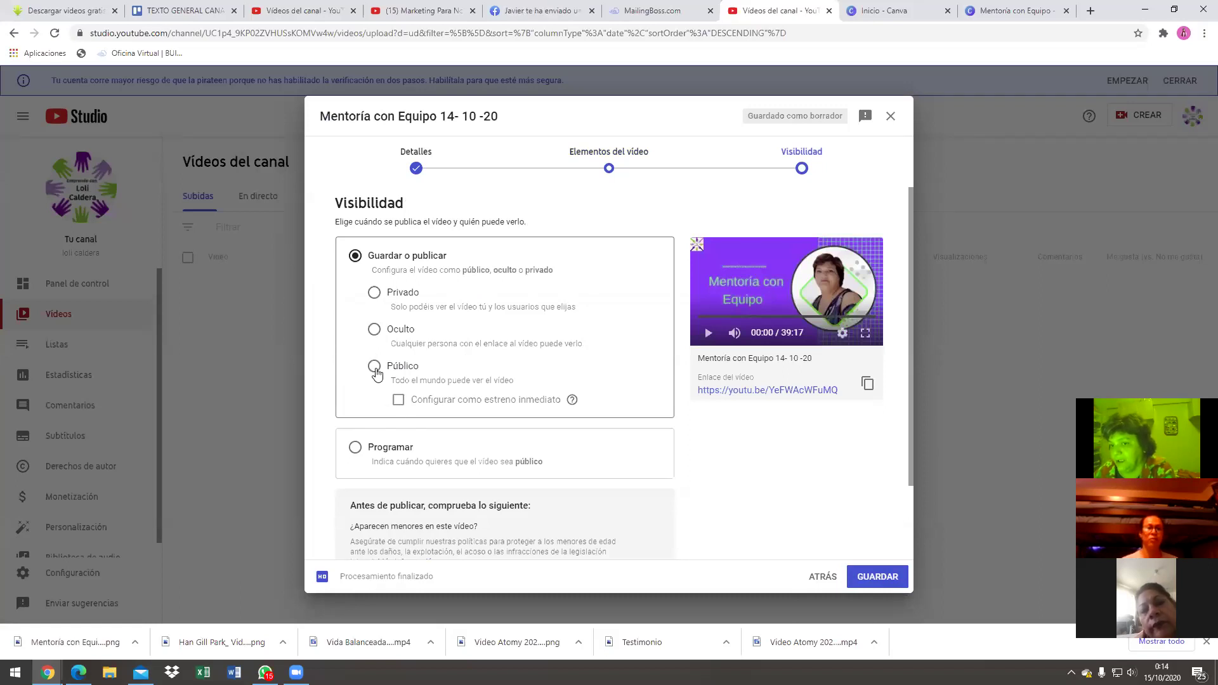
click(375, 368)
click(397, 401)
click(355, 446)
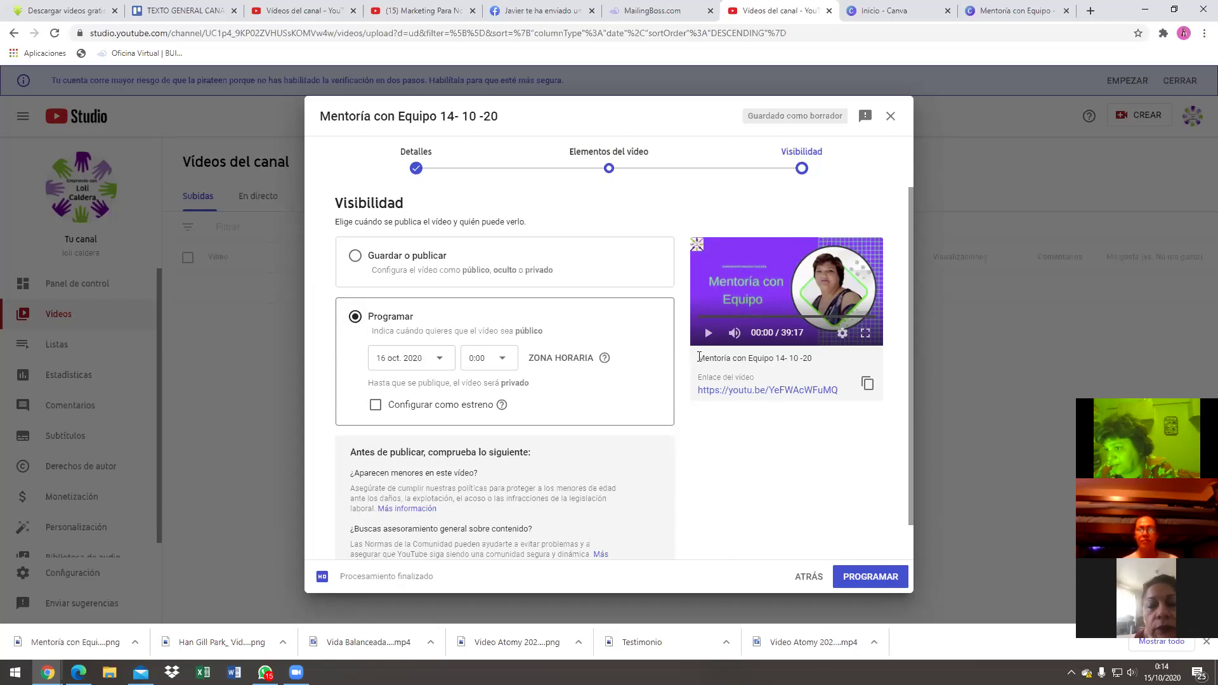
- Copy the video title "Mentoría con Equipo 14- 10 -20", switch to Trello and close the open text card
drag(698, 357, 809, 368)
right_click(752, 357)
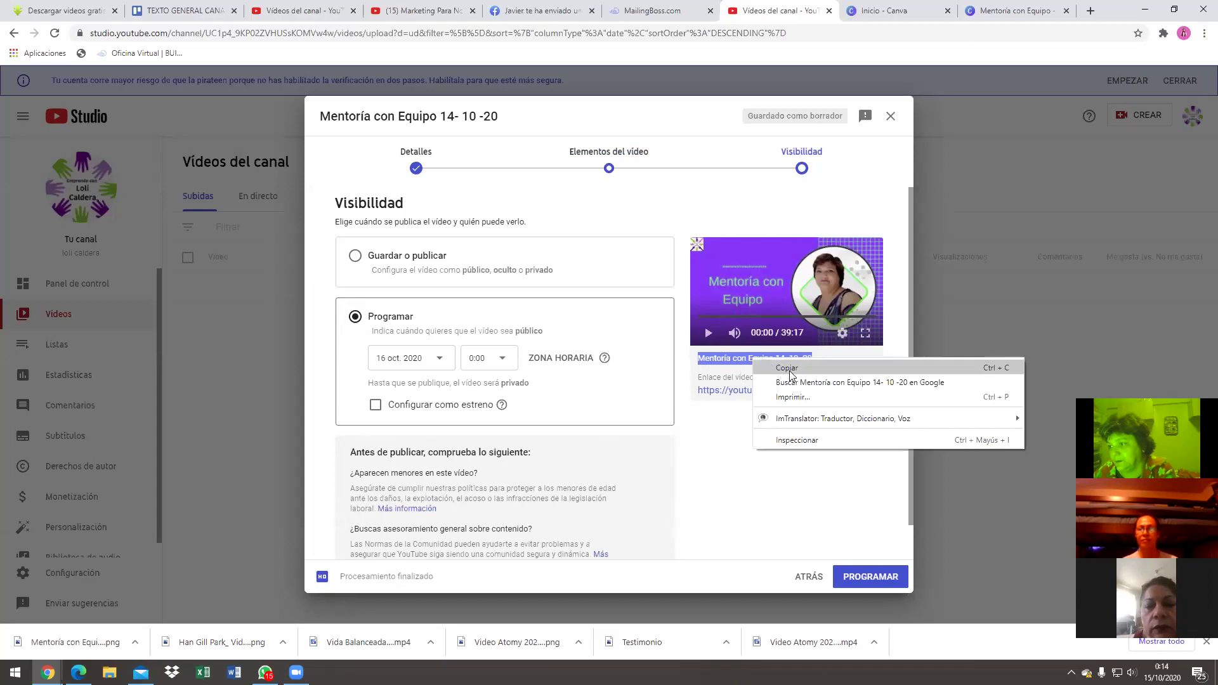
click(787, 368)
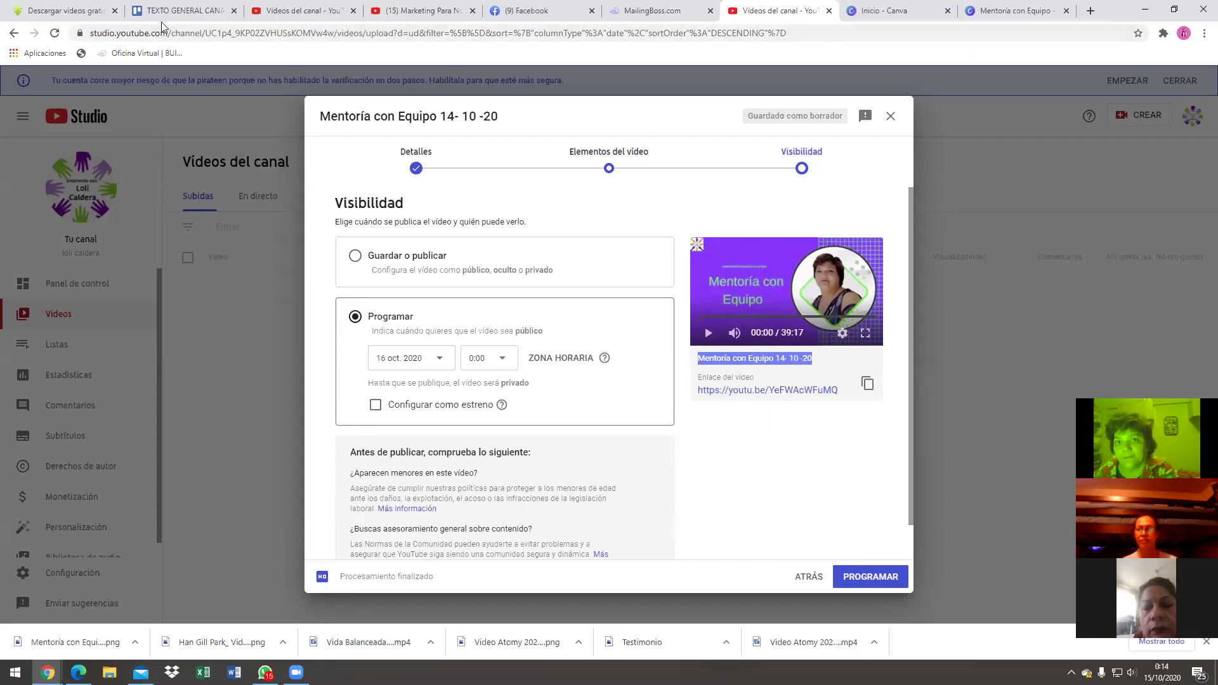
click(179, 11)
click(307, 481)
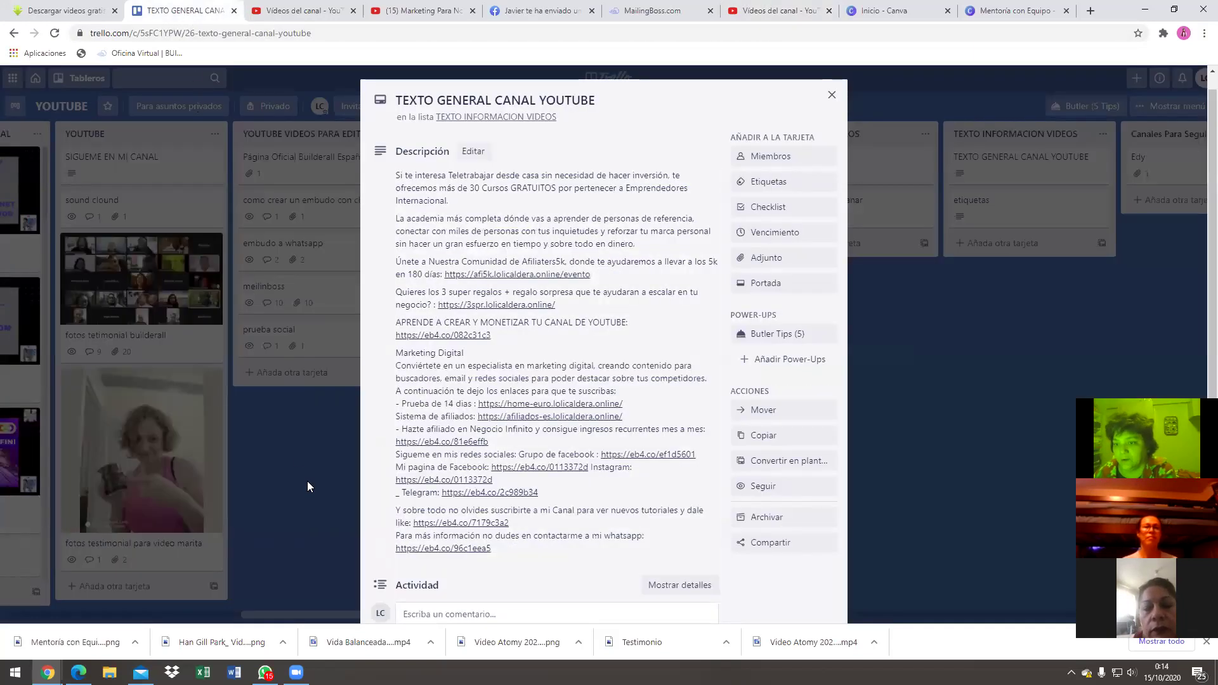
click(304, 482)
- Start a new card at the end of the REALIZADOS POR MI list and paste the copied video title as its title
drag(289, 483, 708, 459)
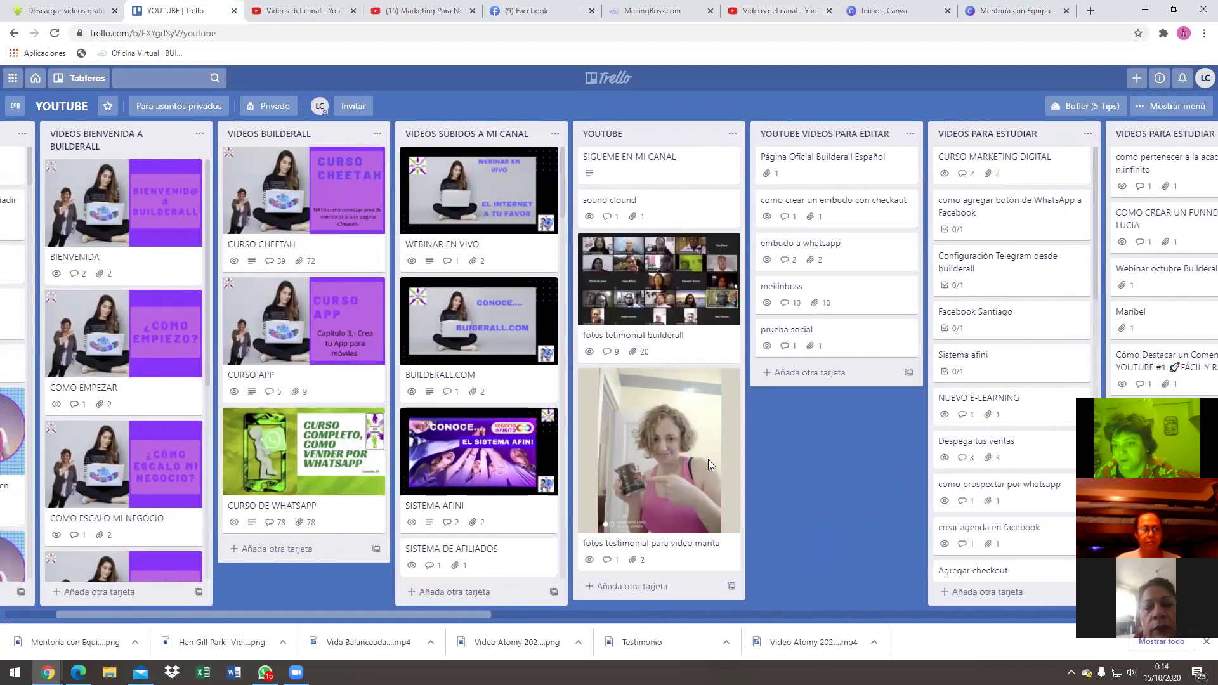
scroll(18, 411, left, 2)
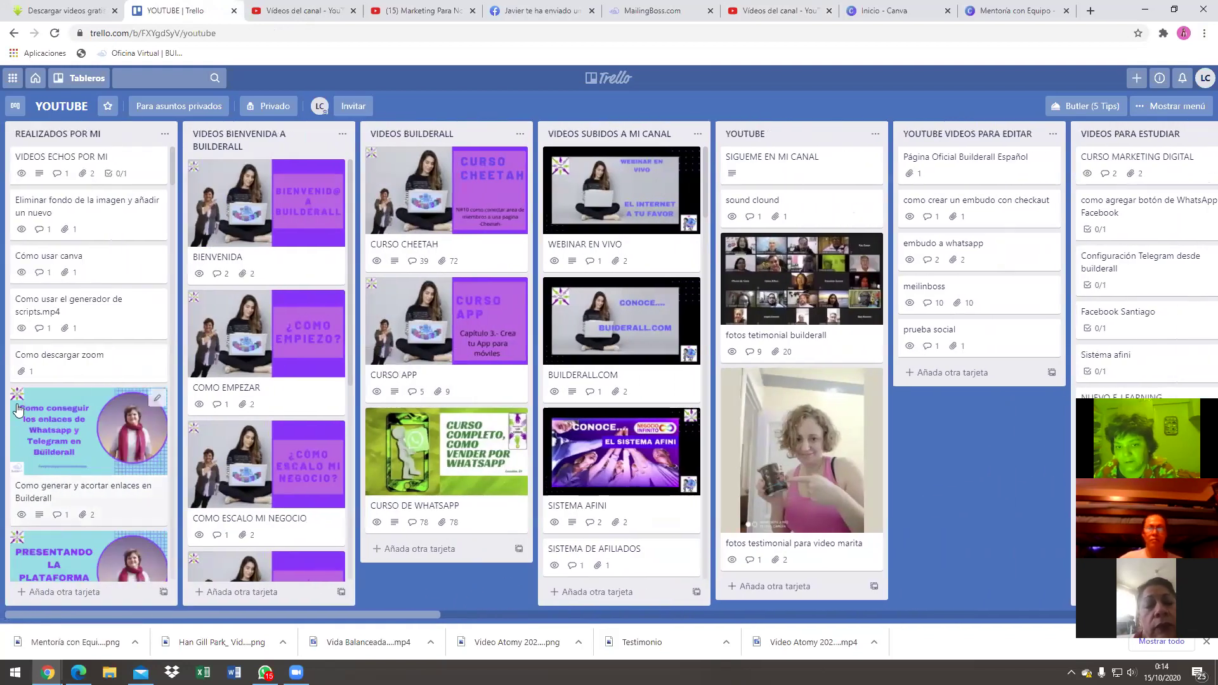
scroll(87, 431, down, 10)
scroll(87, 438, down, 10)
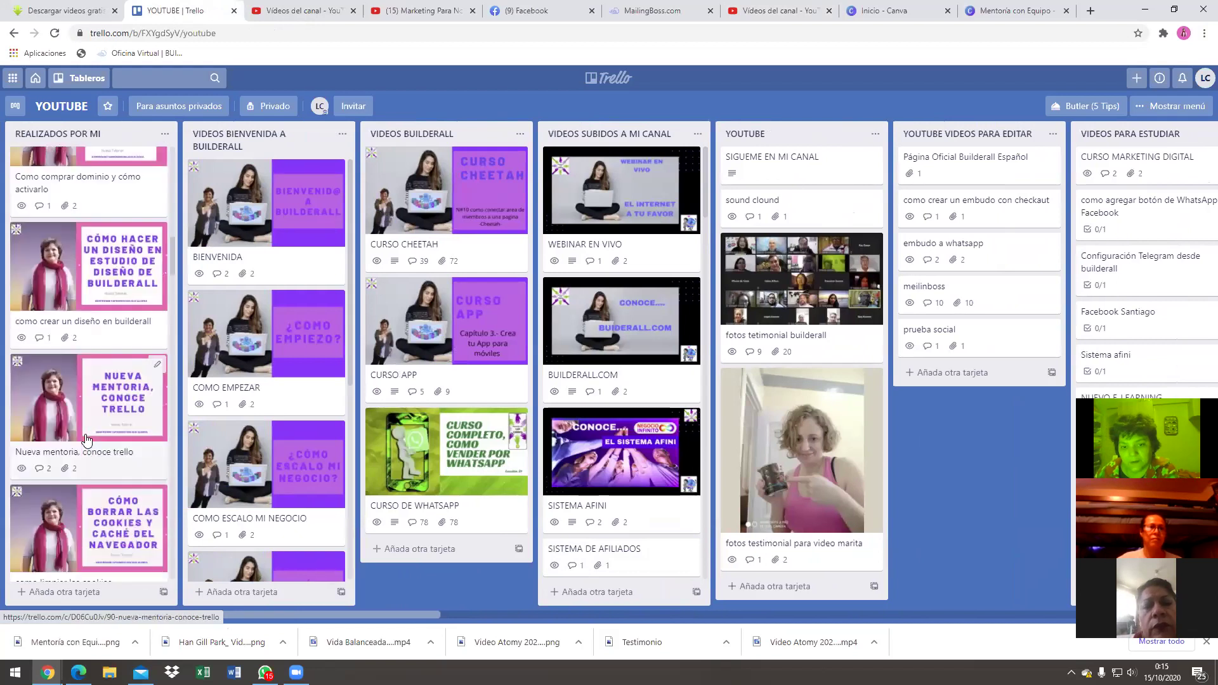
click(61, 596)
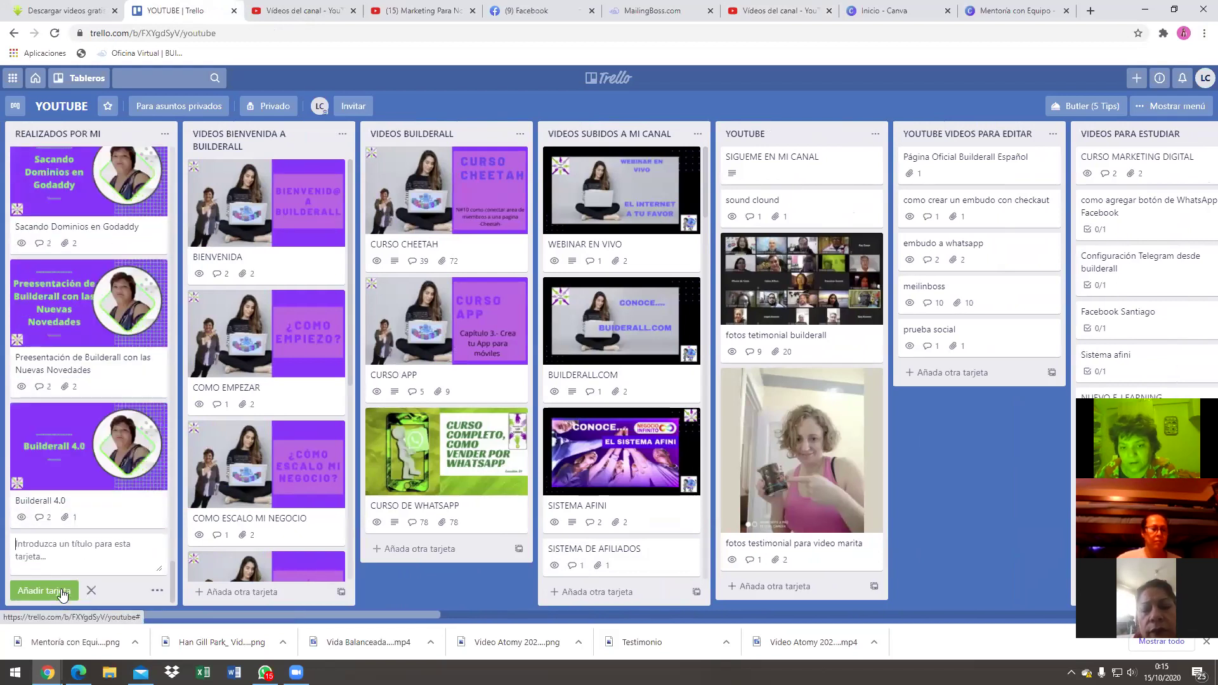
right_click(52, 547)
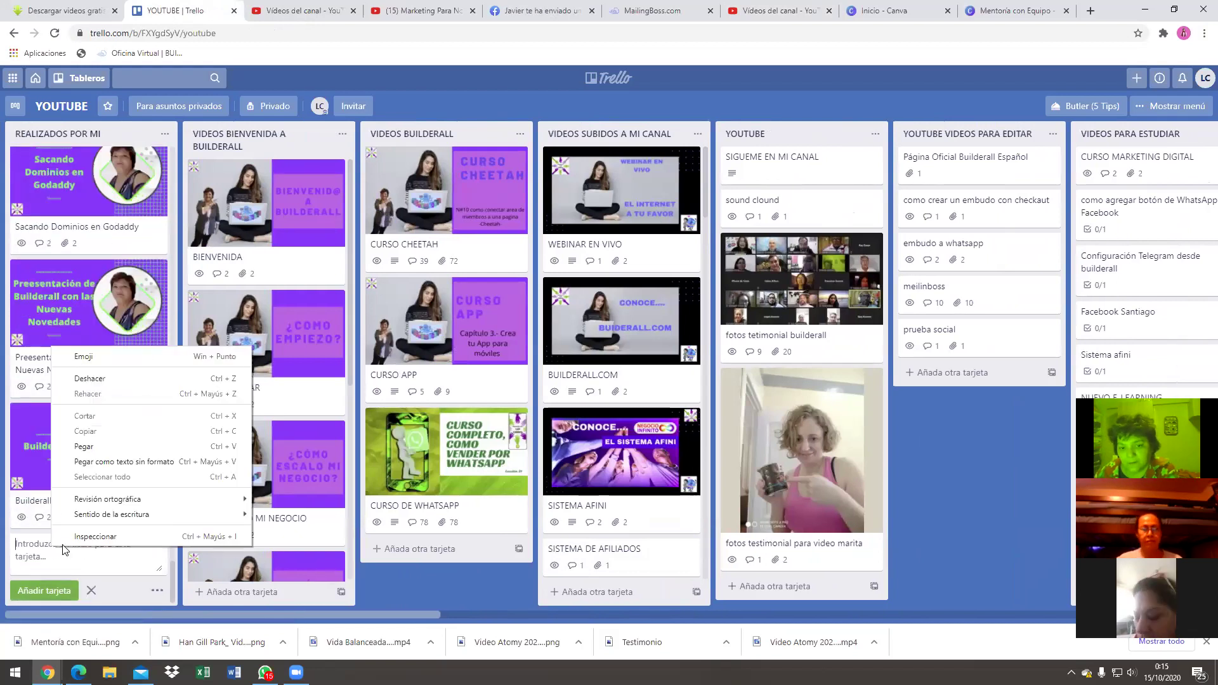
click(84, 447)
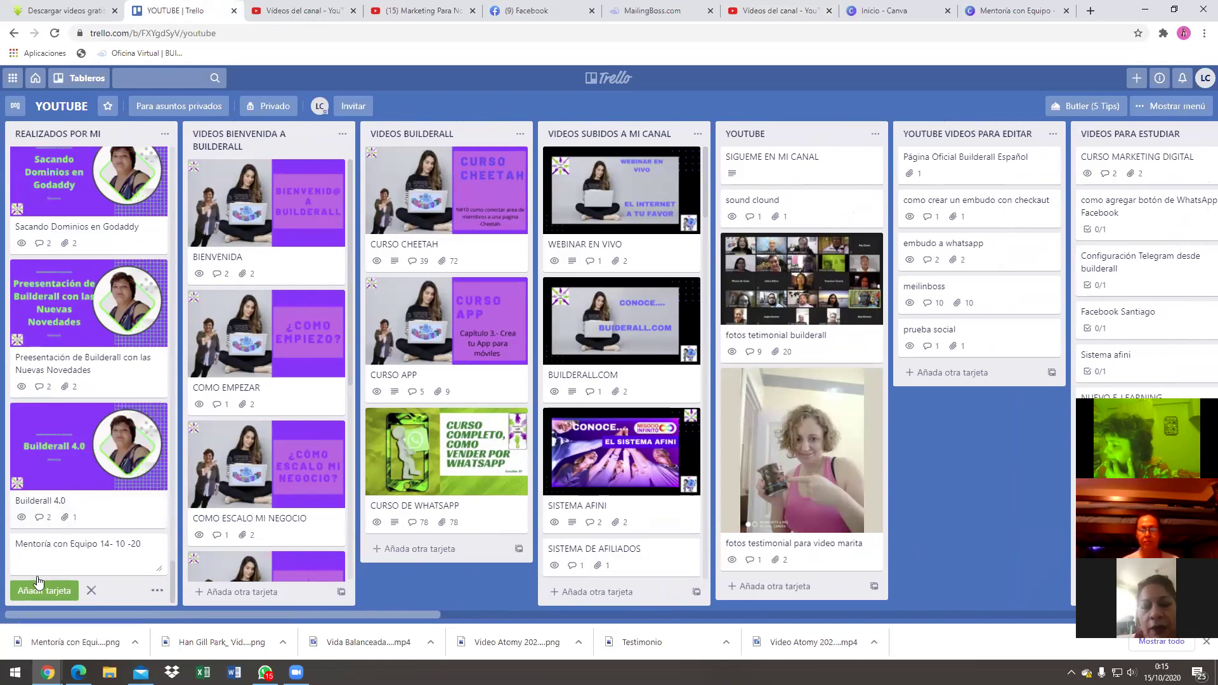
click(74, 583)
- Look through the existing video cards in the REALIZADOS POR MI list and return to the new card's title
scroll(48, 444, up, 2)
scroll(47, 437, up, 5)
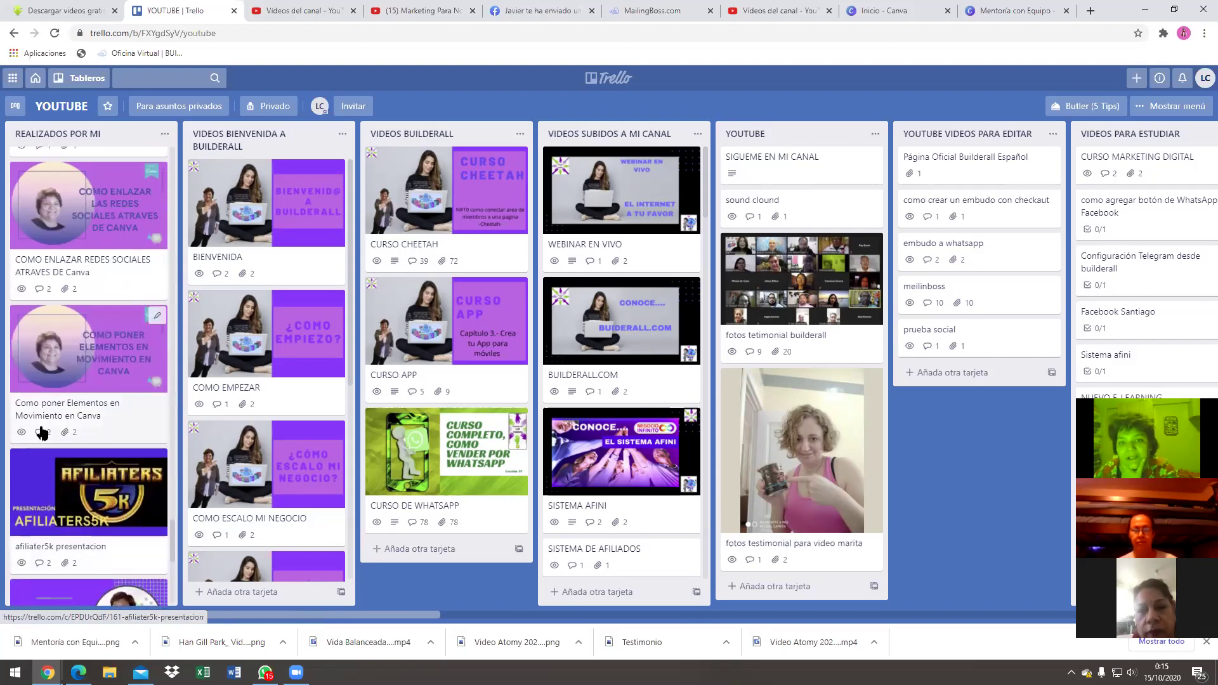
scroll(41, 433, up, 10)
scroll(41, 431, up, 4)
scroll(41, 433, down, 9)
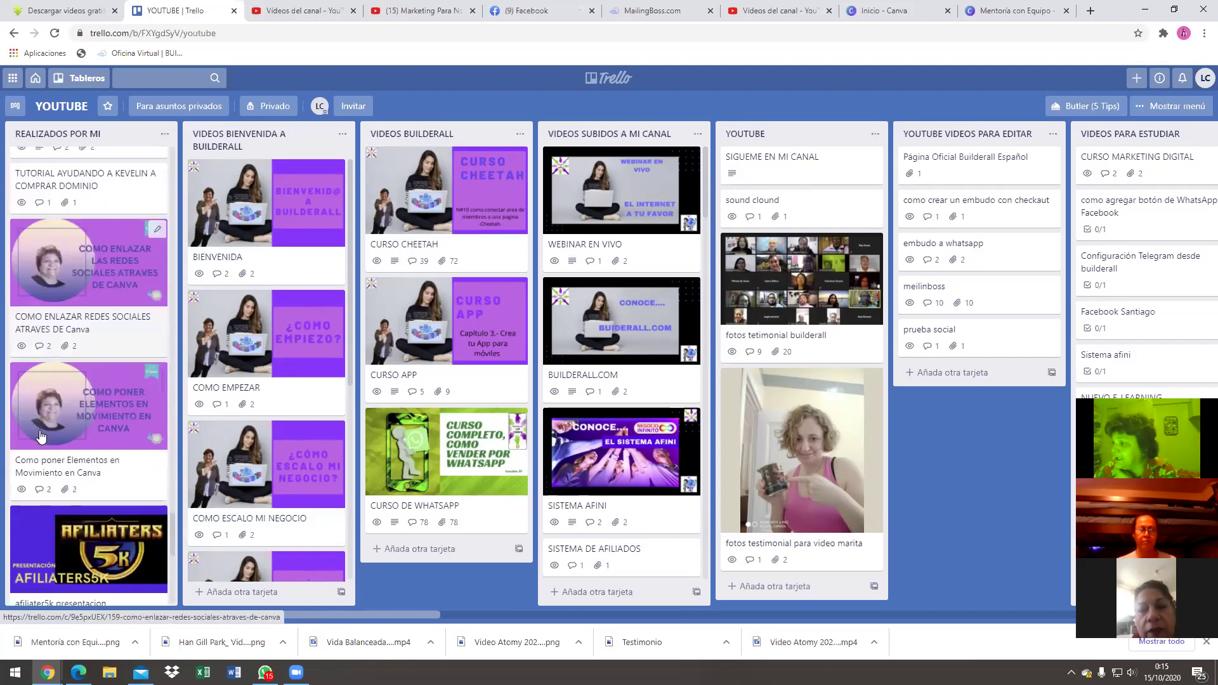
scroll(41, 436, down, 5)
scroll(42, 441, down, 5)
scroll(42, 442, down, 6)
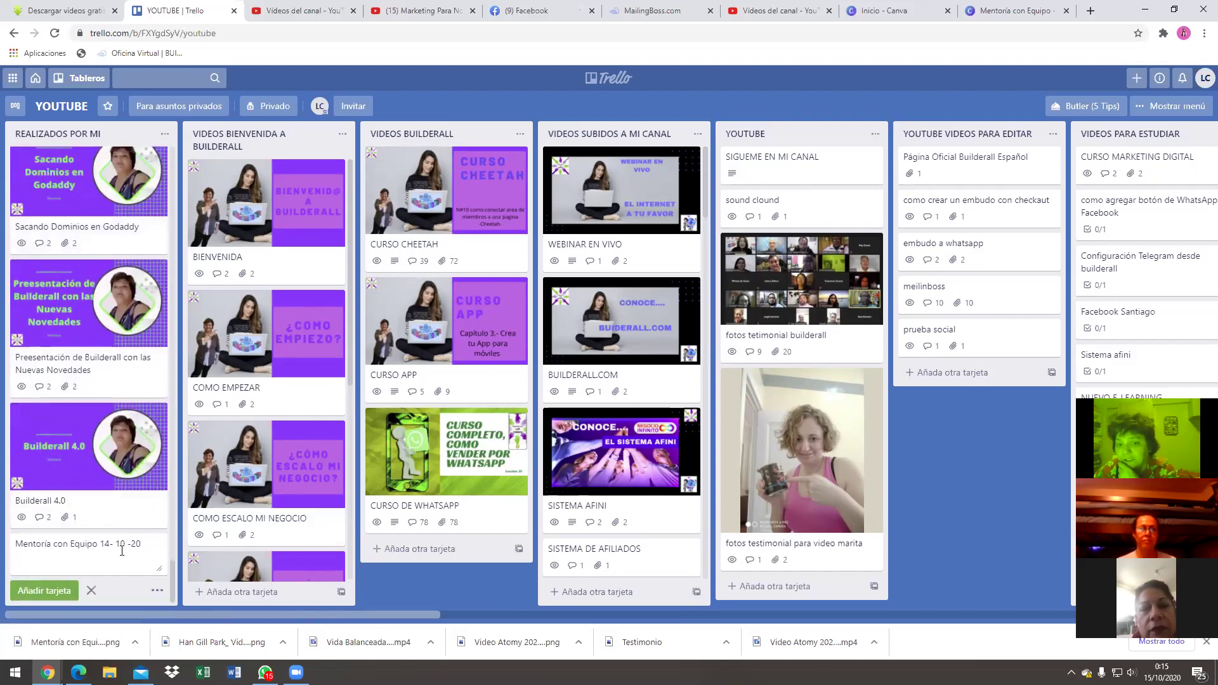
- Add the "Mentoría con Equipo 14- 10 -20" card, open it and save the video title as a comment
click(47, 596)
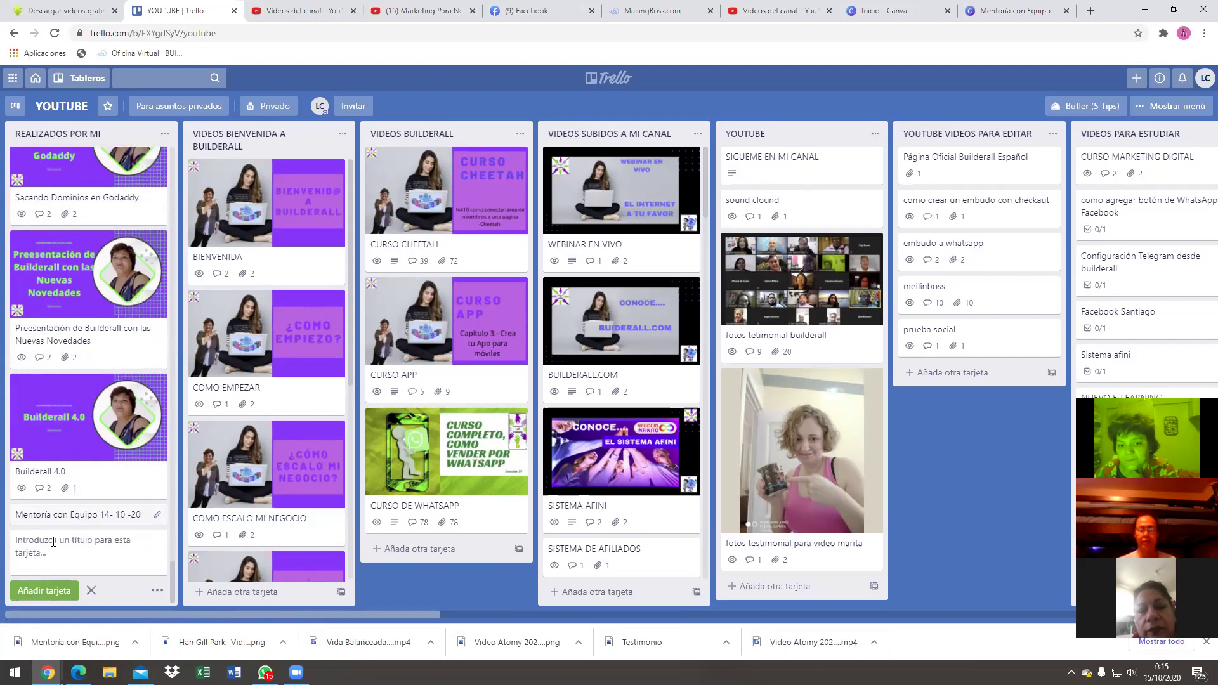
click(57, 514)
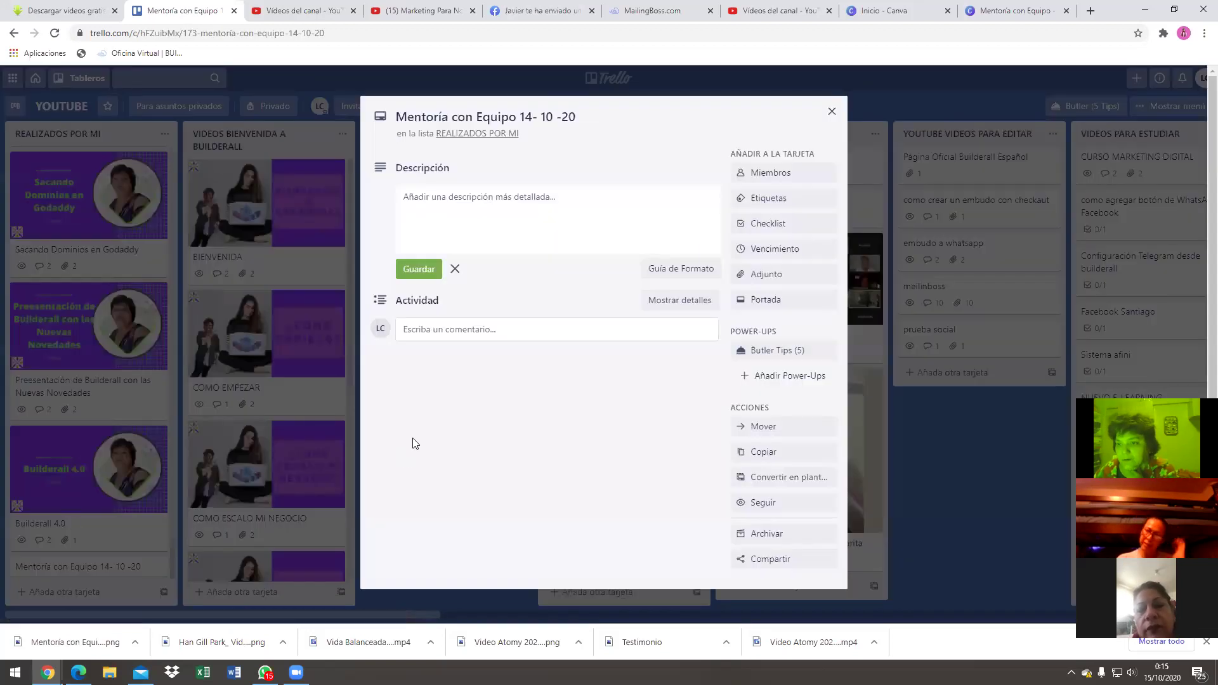
click(457, 334)
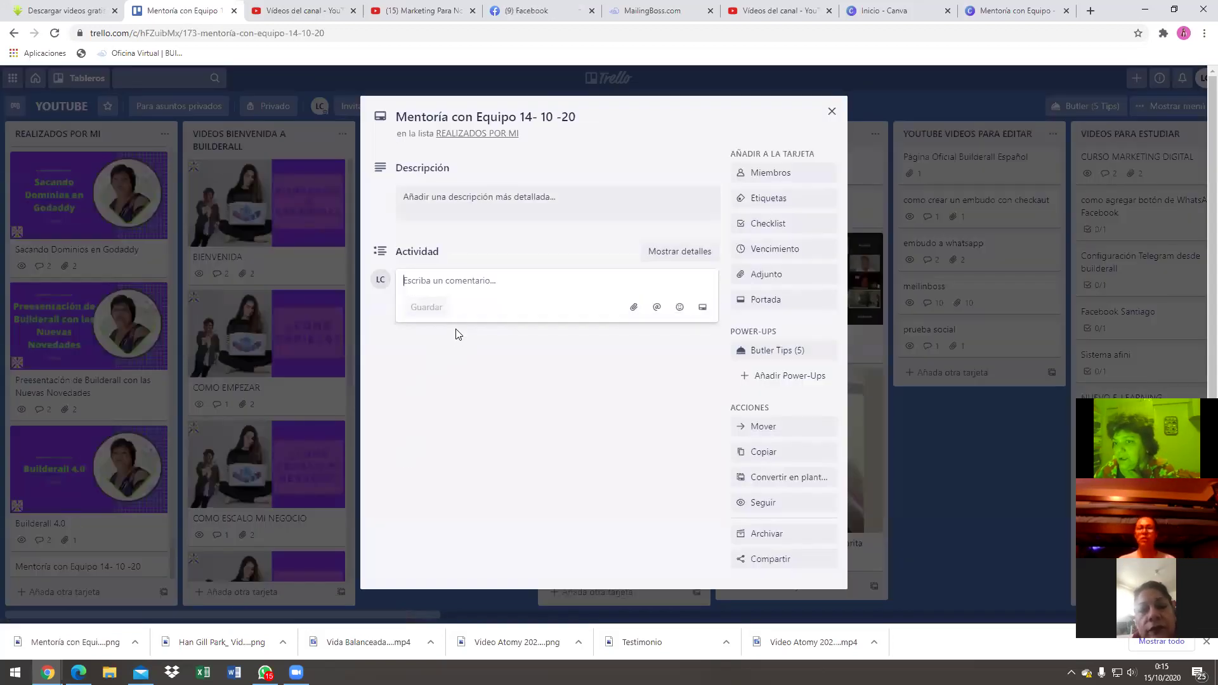
right_click(454, 283)
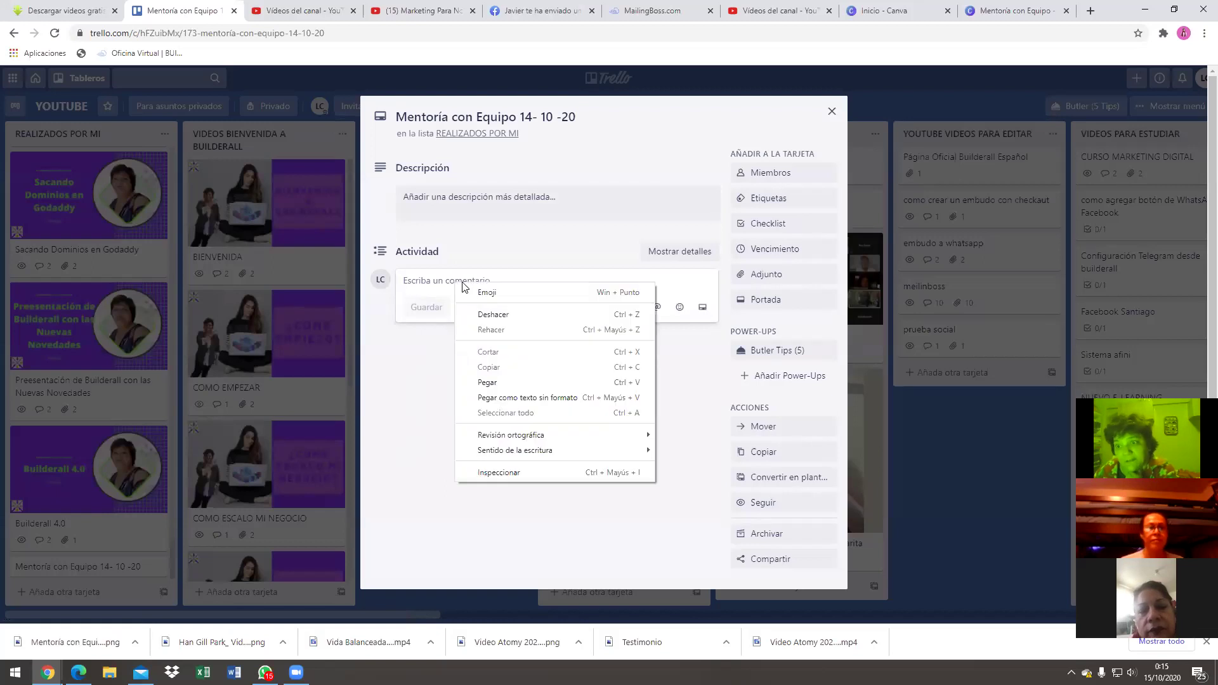
click(486, 383)
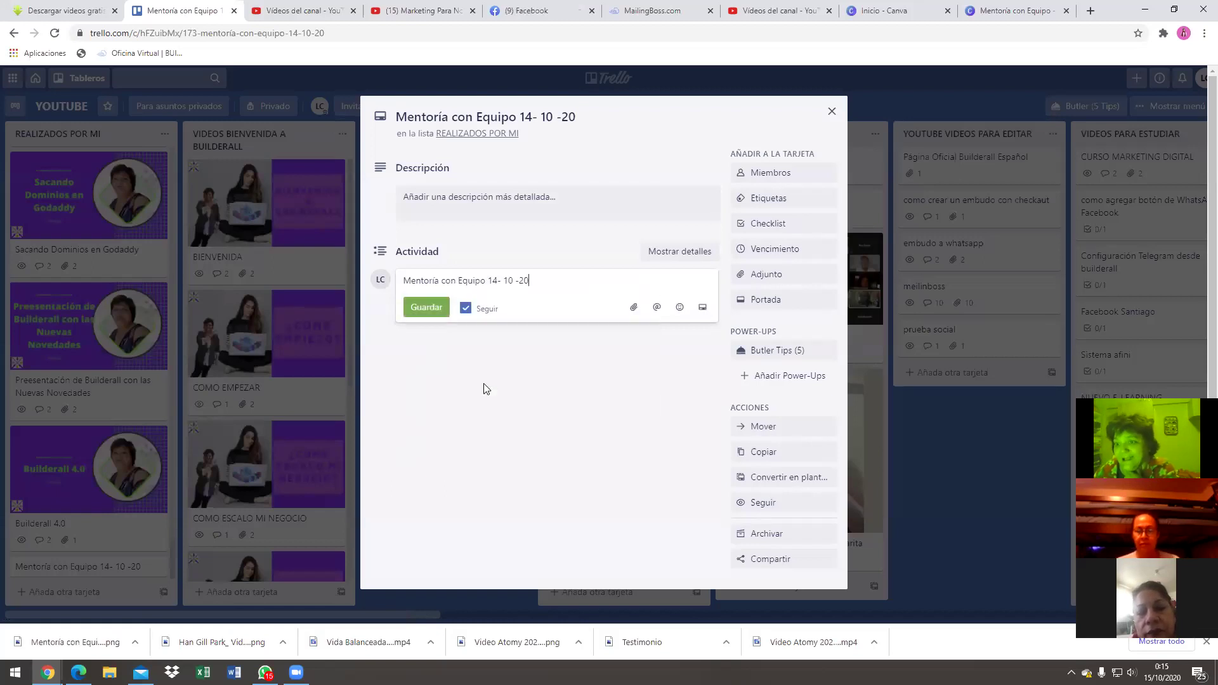
click(425, 308)
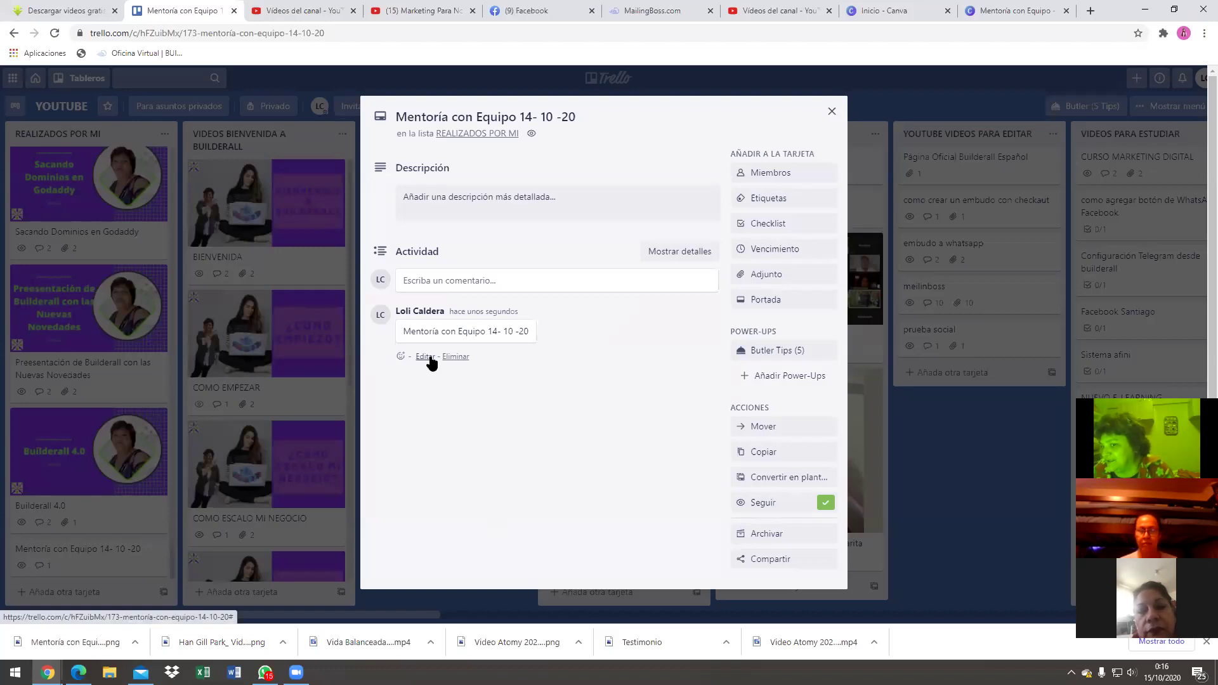
- Switch back to YouTube Studio and copy the video's link
click(772, 12)
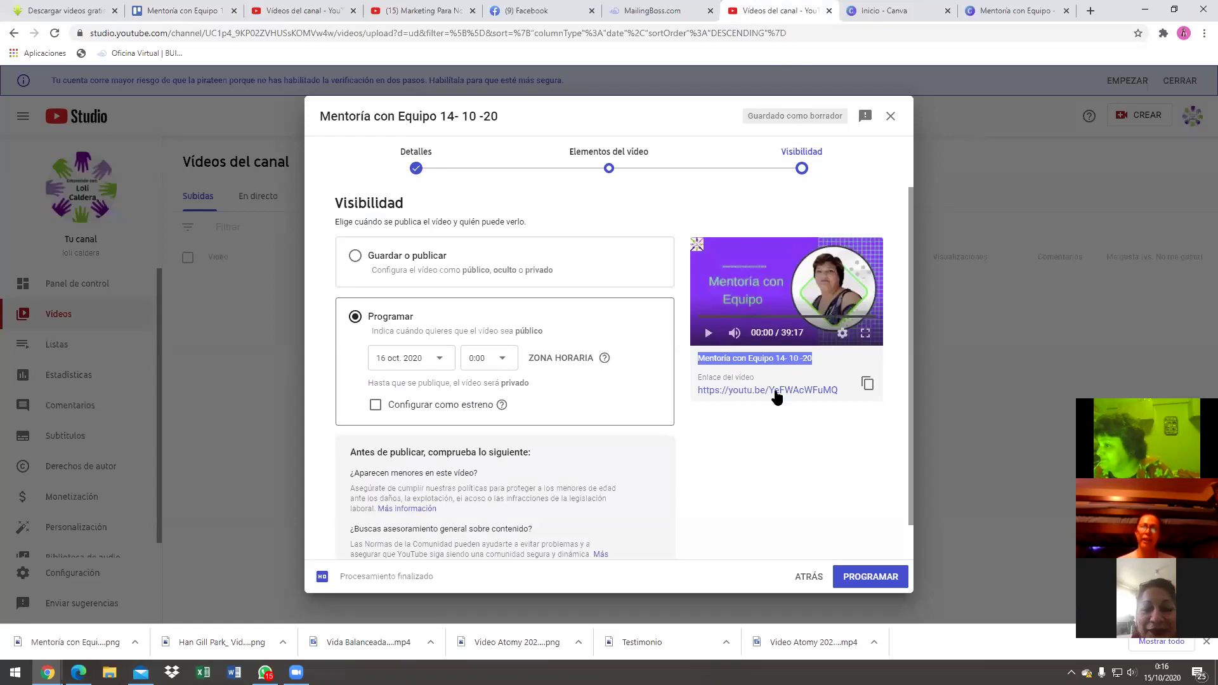
click(866, 384)
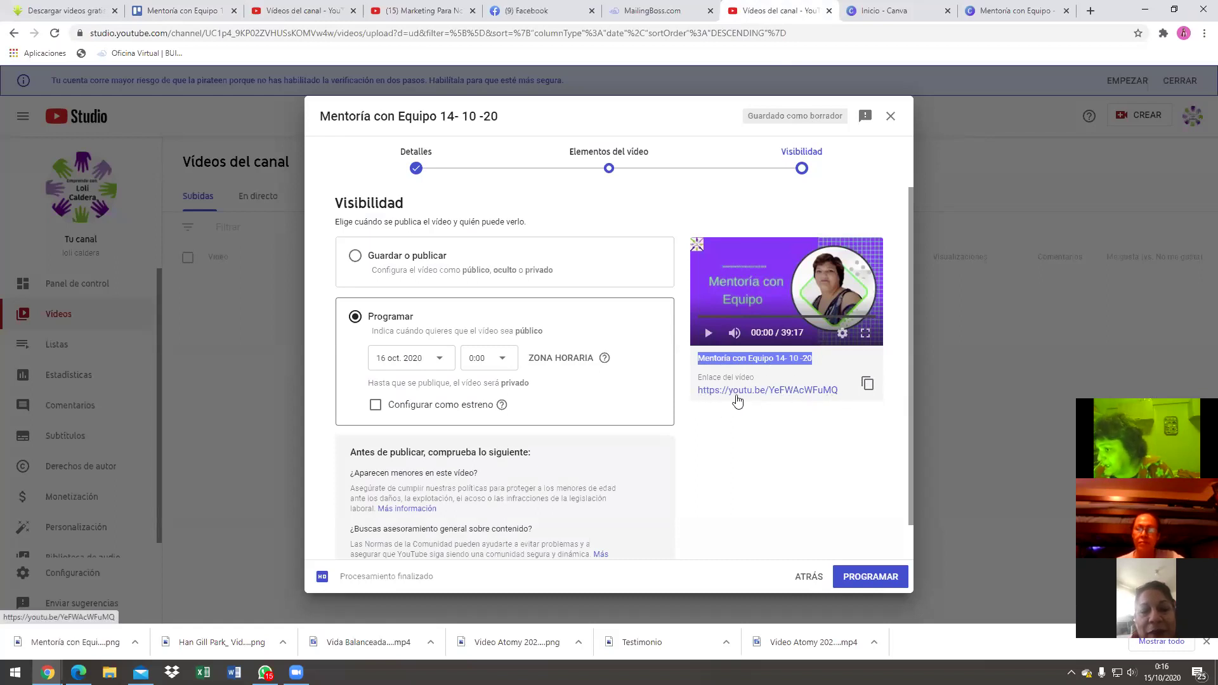
click(867, 387)
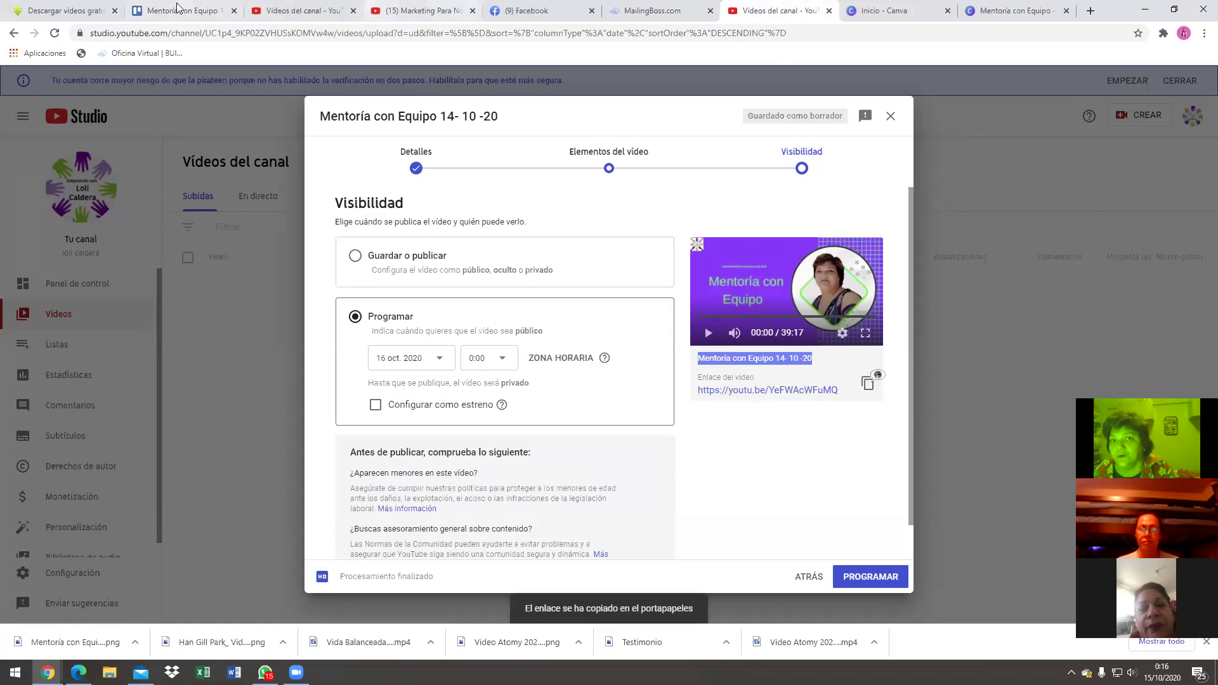
click(195, 11)
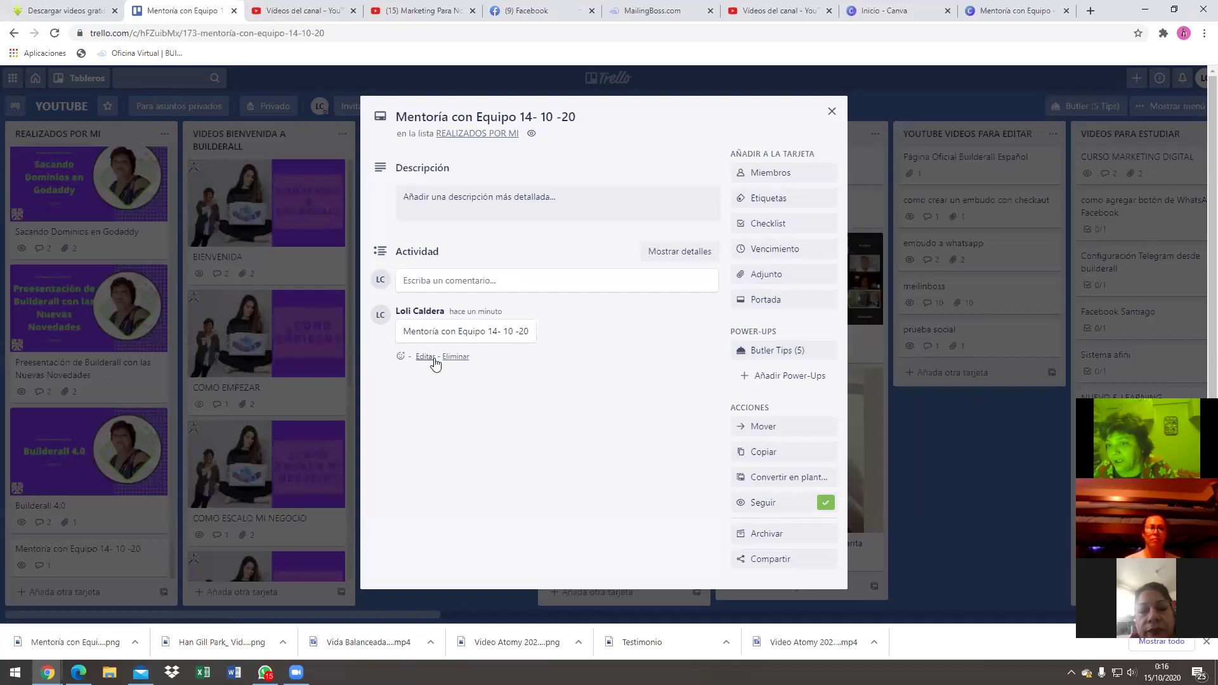
click(425, 357)
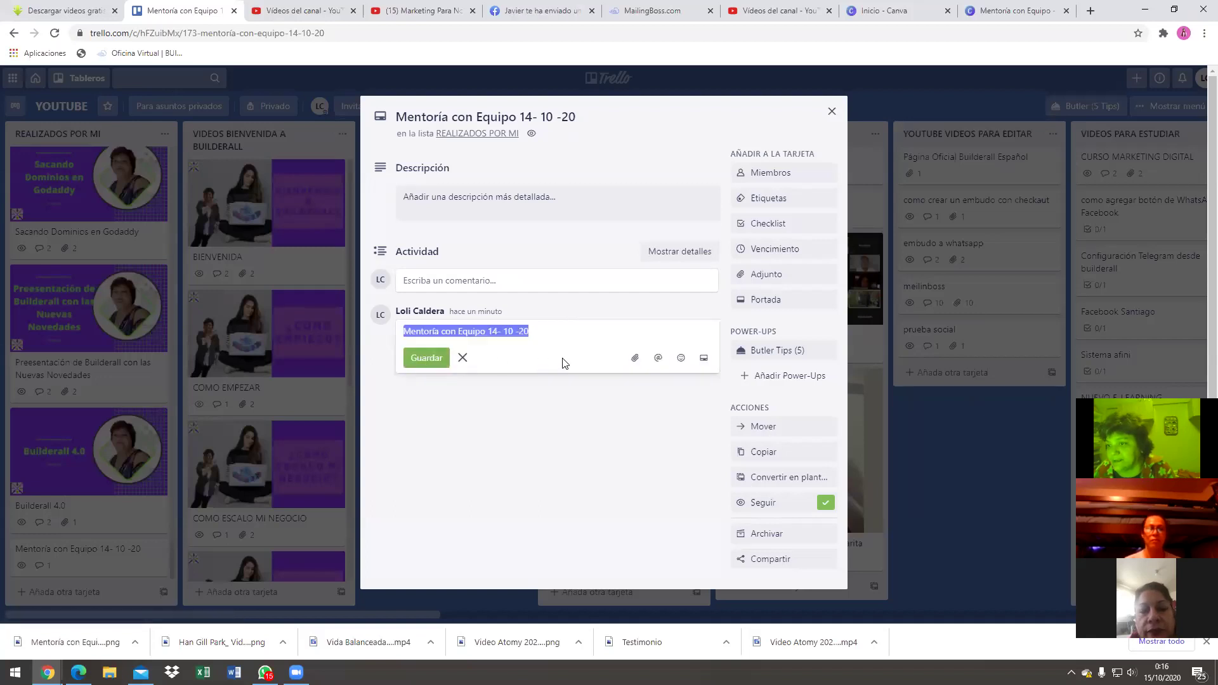
click(635, 359)
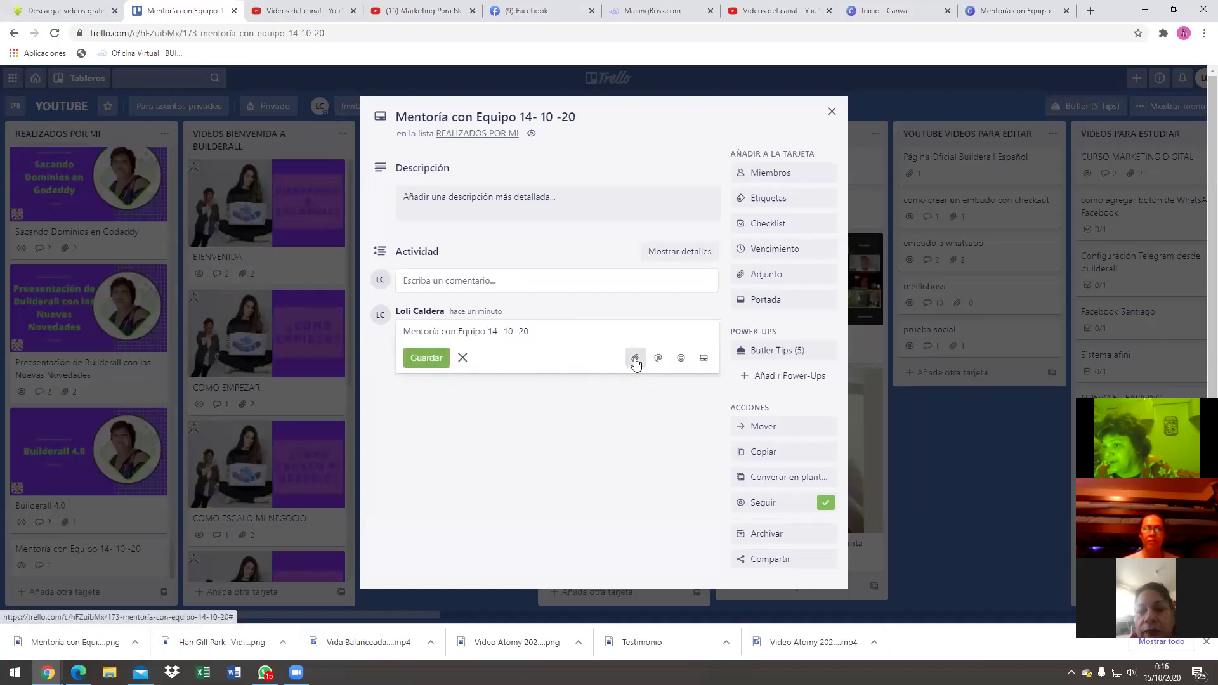
right_click(679, 284)
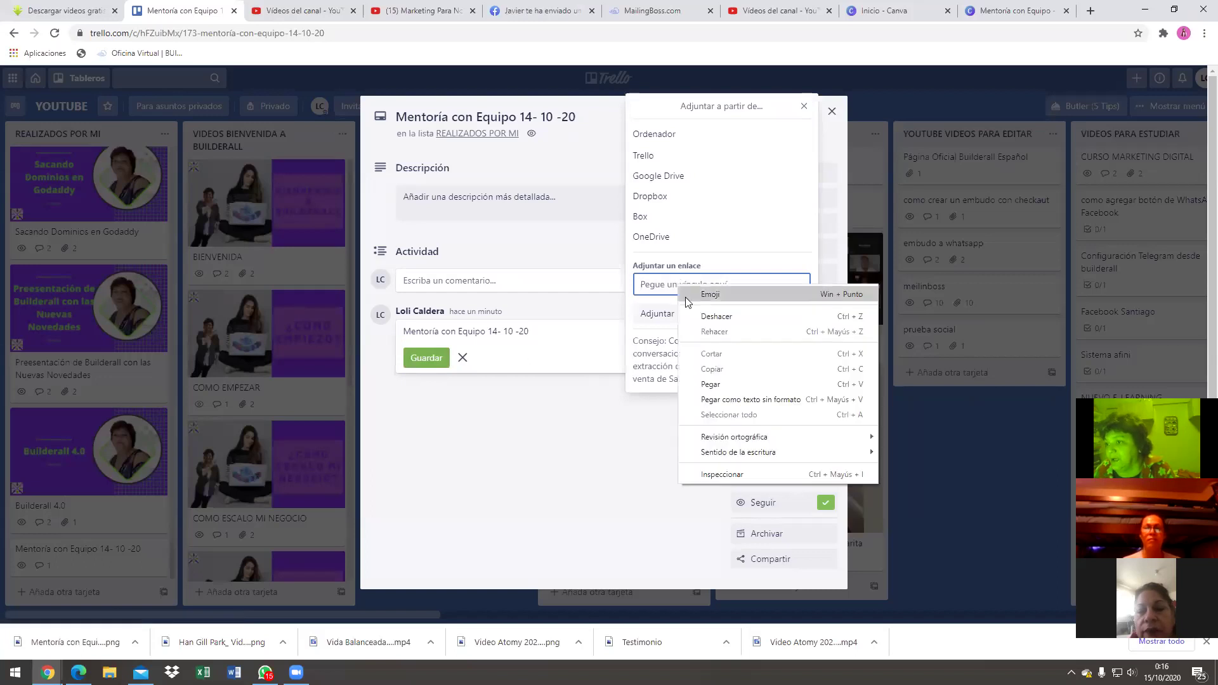
click(705, 383)
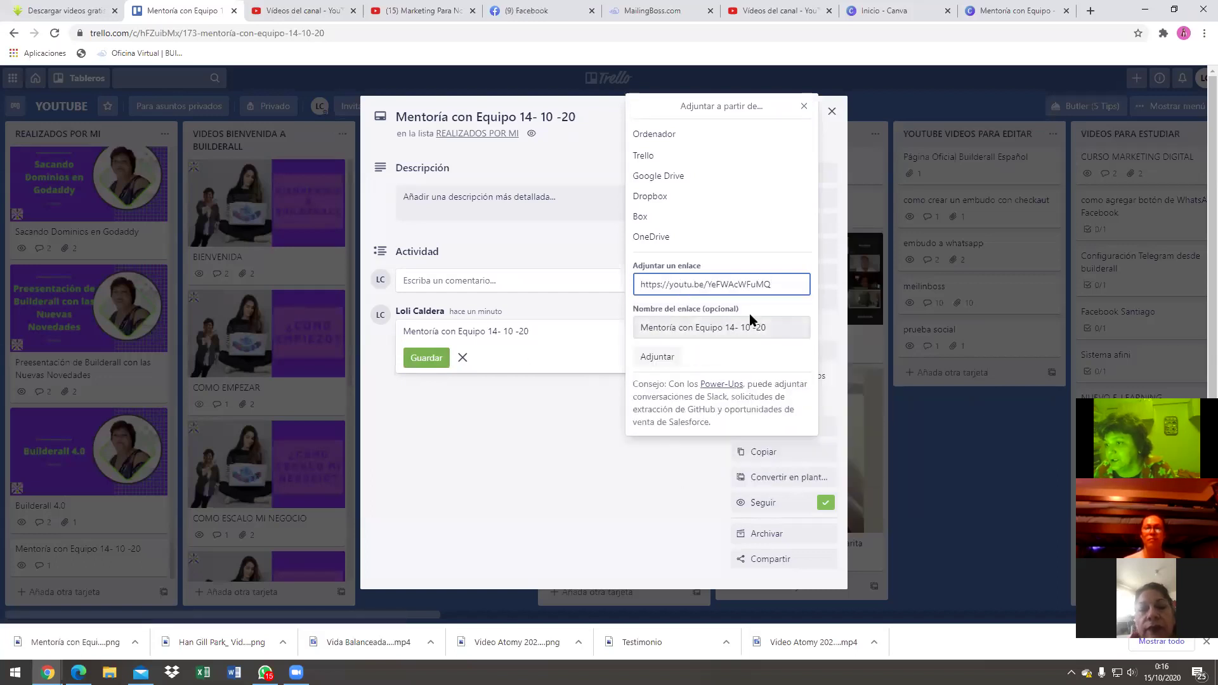
click(656, 358)
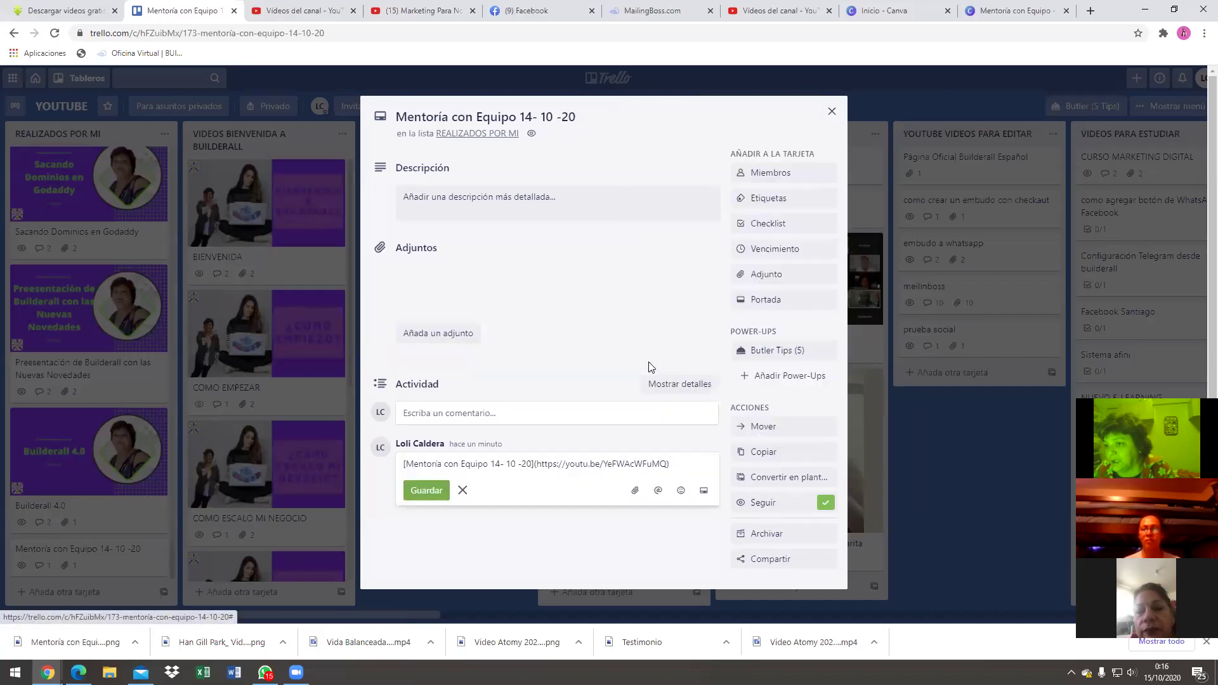
- Attach the "Mentoría con Equipo" image from the Descargas folder in a new comment, save it and close the card
click(577, 418)
click(633, 438)
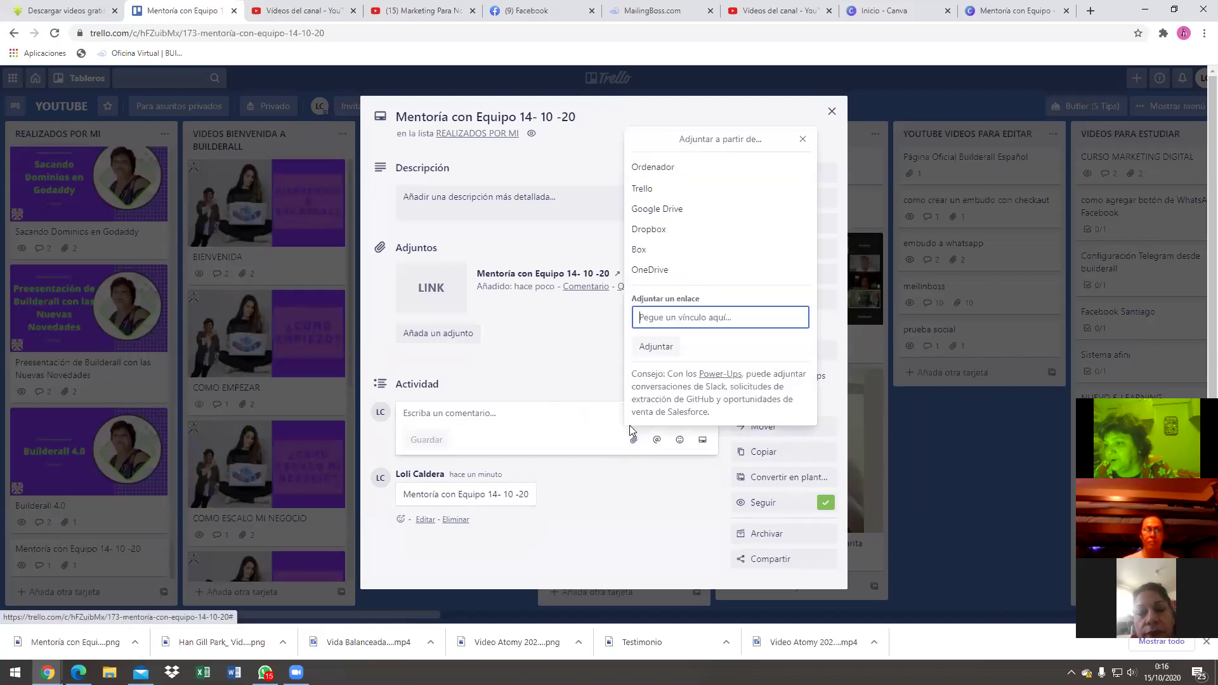
click(660, 170)
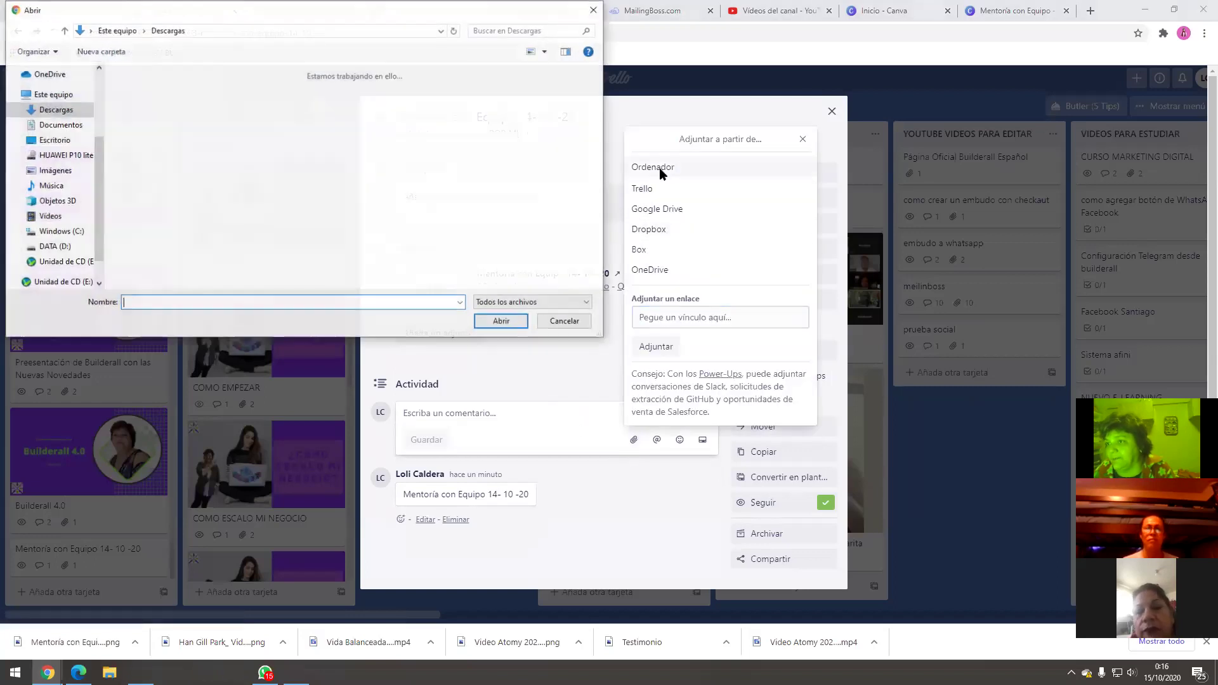
click(134, 136)
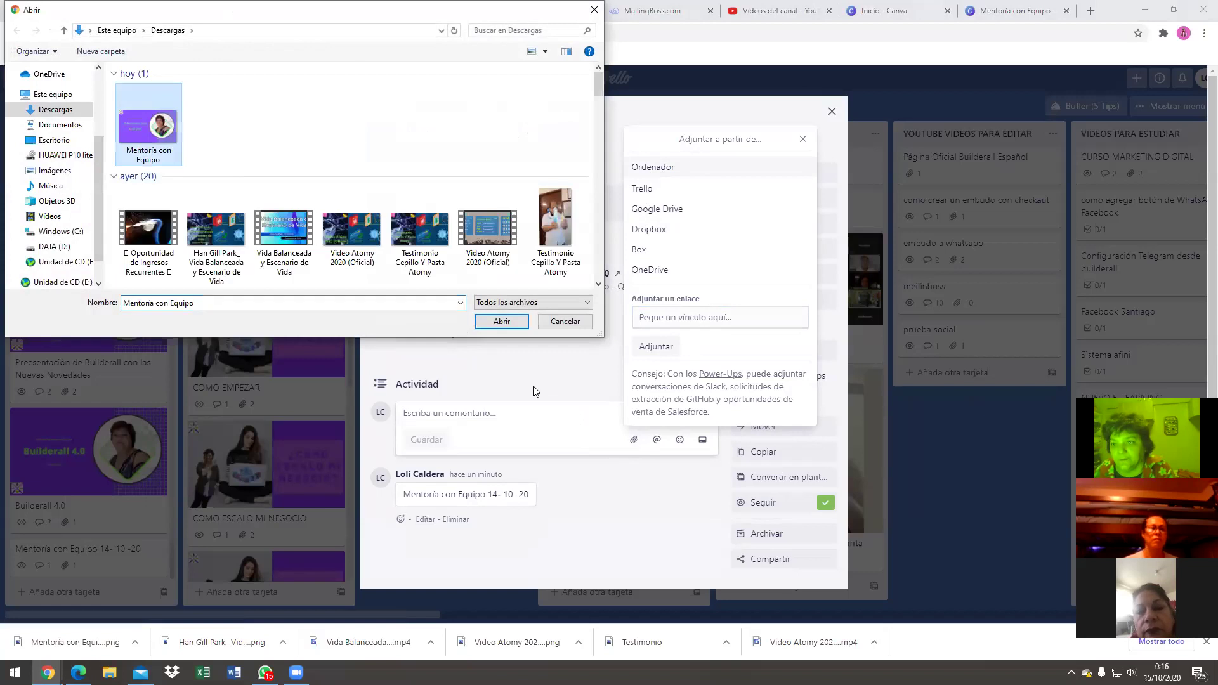
click(498, 321)
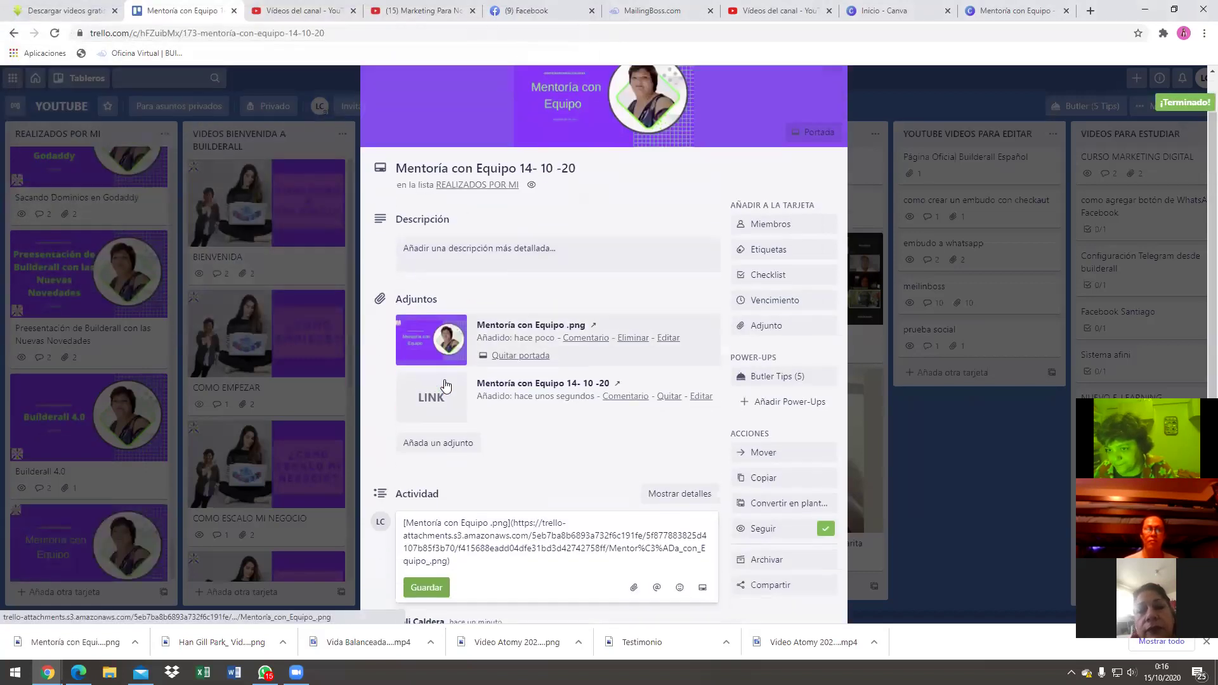
scroll(446, 385, down, 1)
click(429, 512)
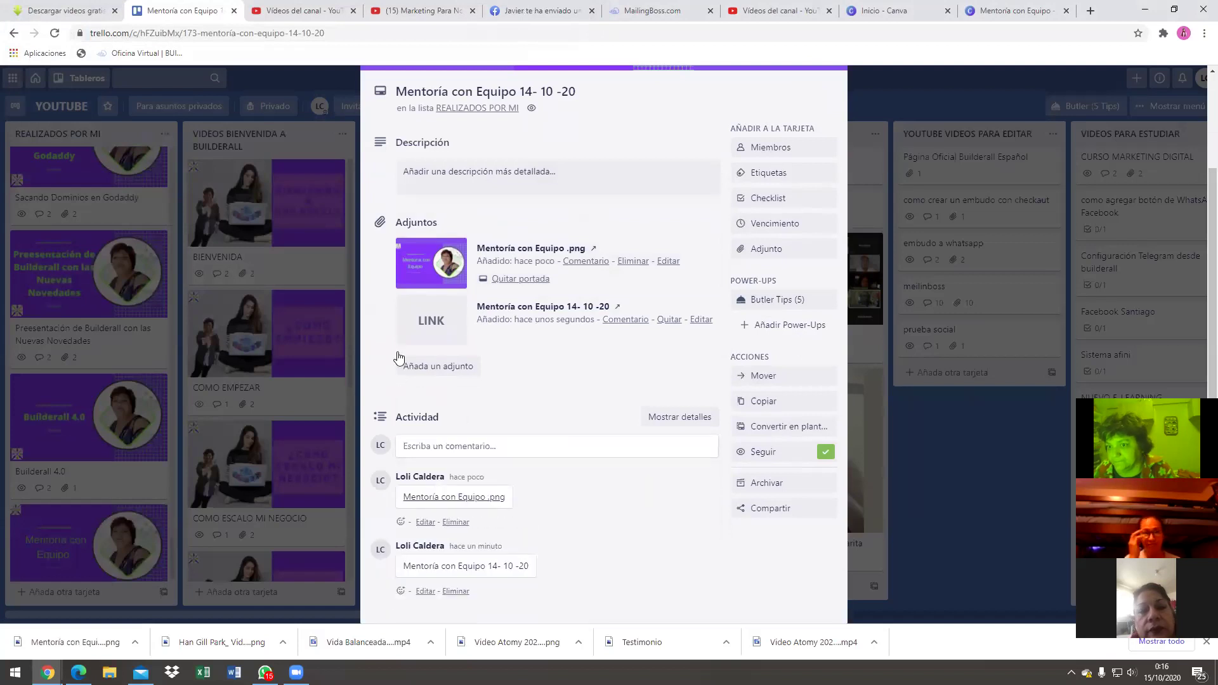
click(956, 560)
scroll(95, 495, down, 1)
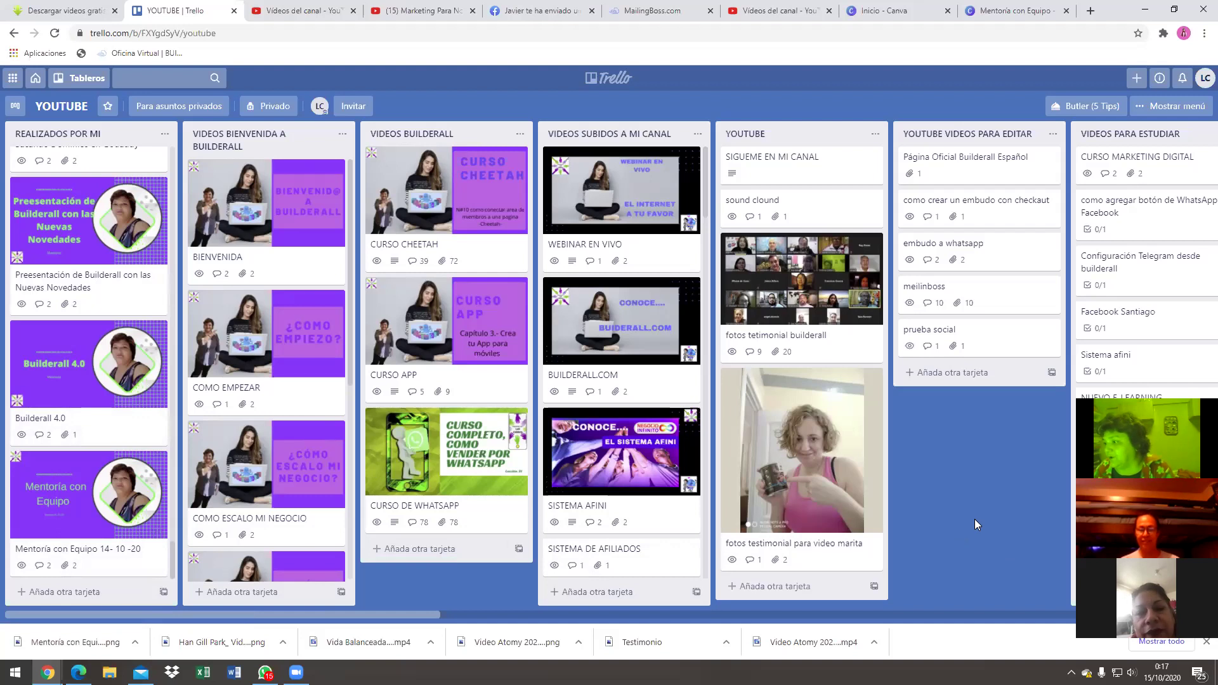
- Switch to YouTube Studio, schedule the video as a premiere for 30 oct. 2020 and close the sharing dialog
click(758, 17)
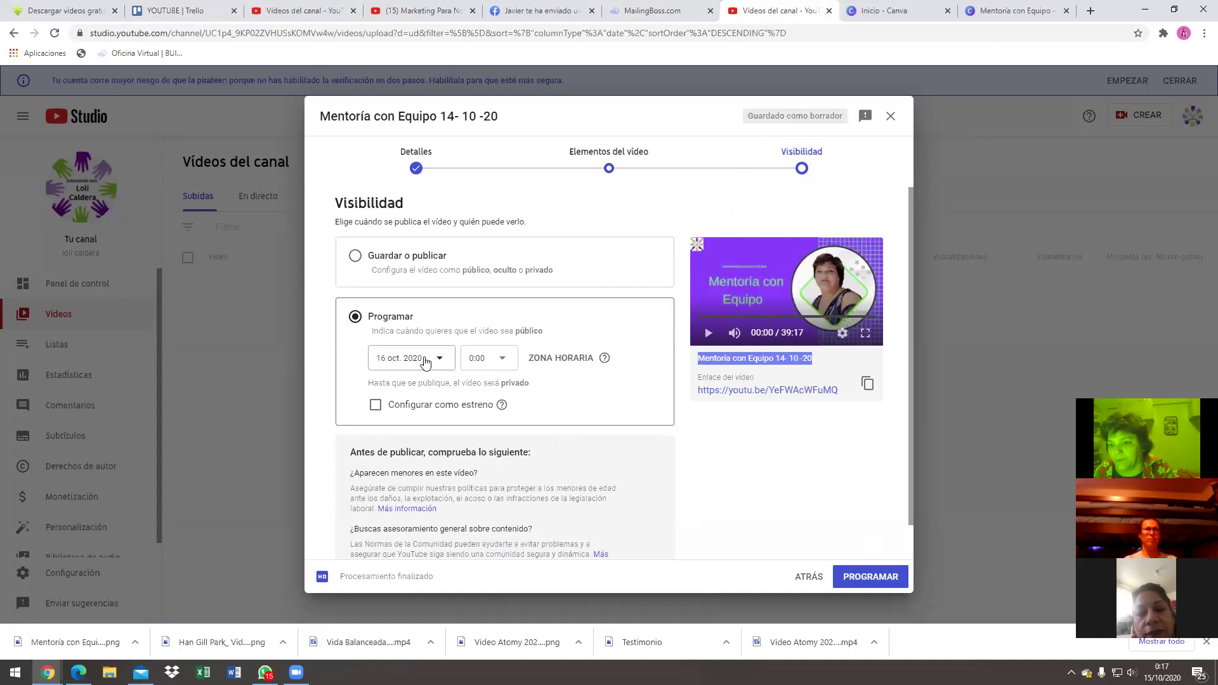
click(375, 407)
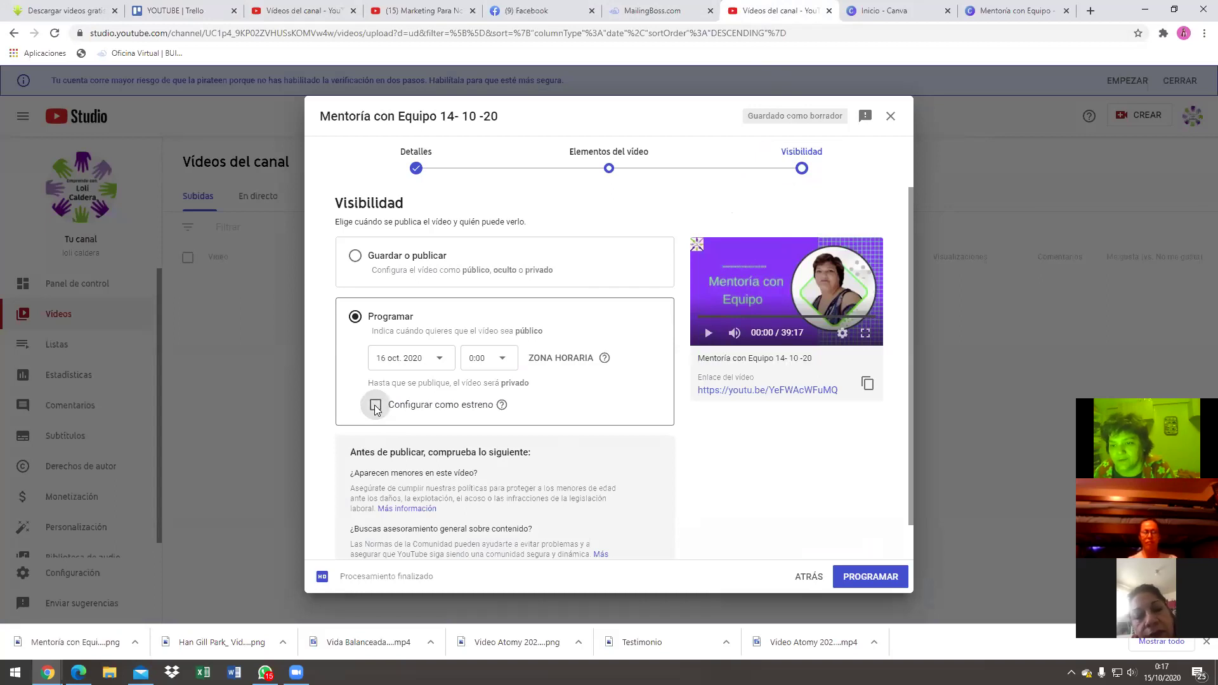
click(441, 360)
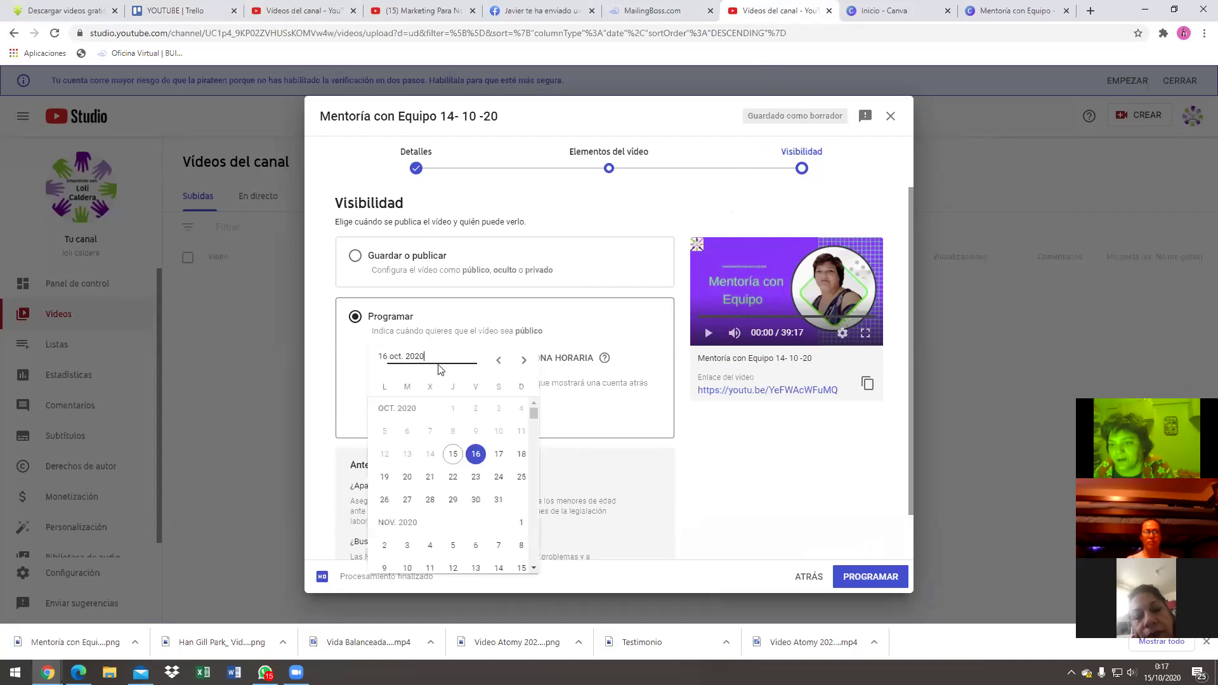
click(477, 501)
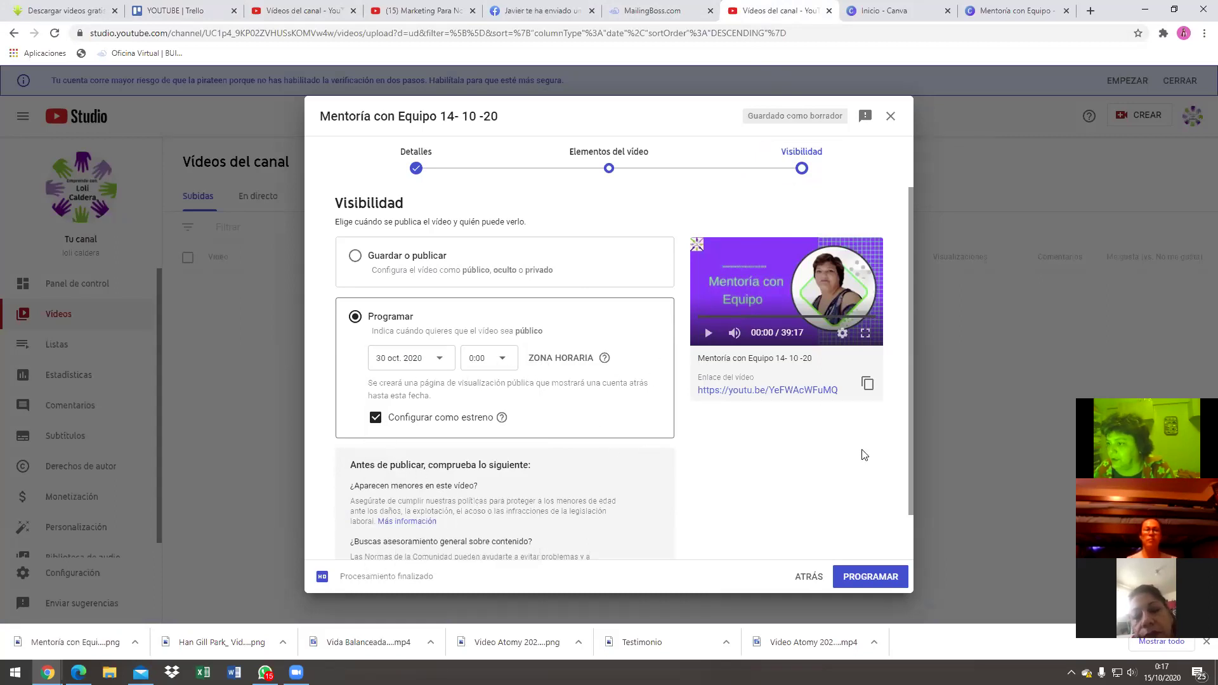
click(870, 577)
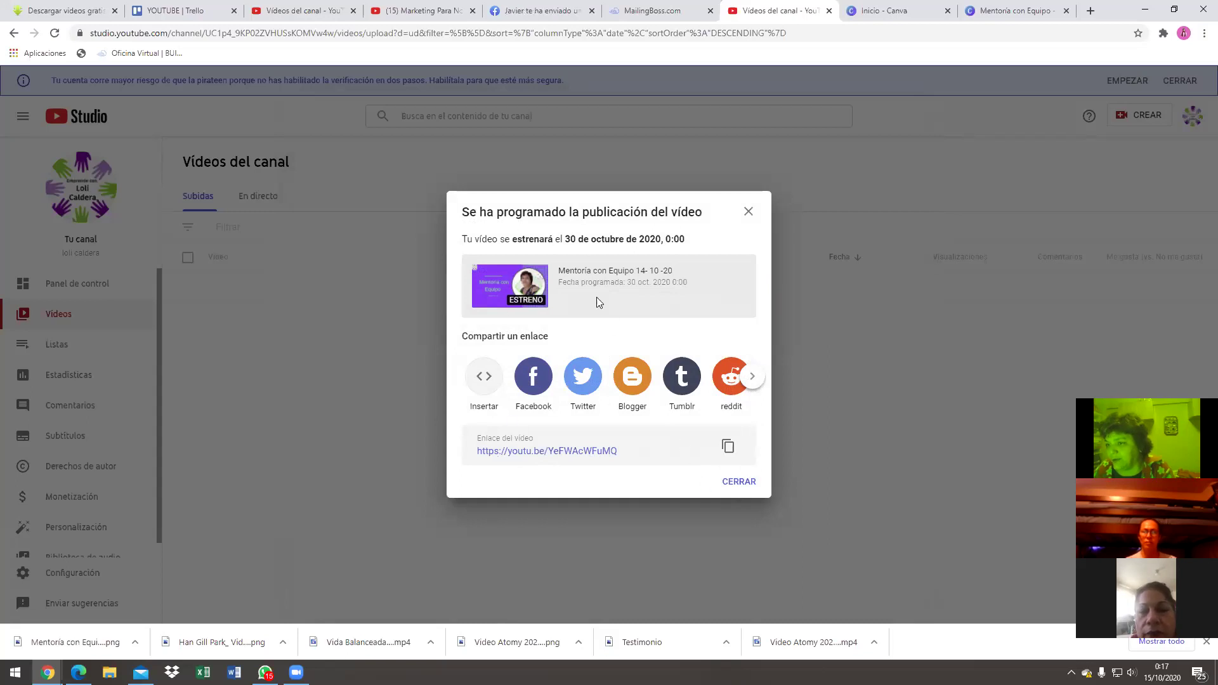
click(740, 483)
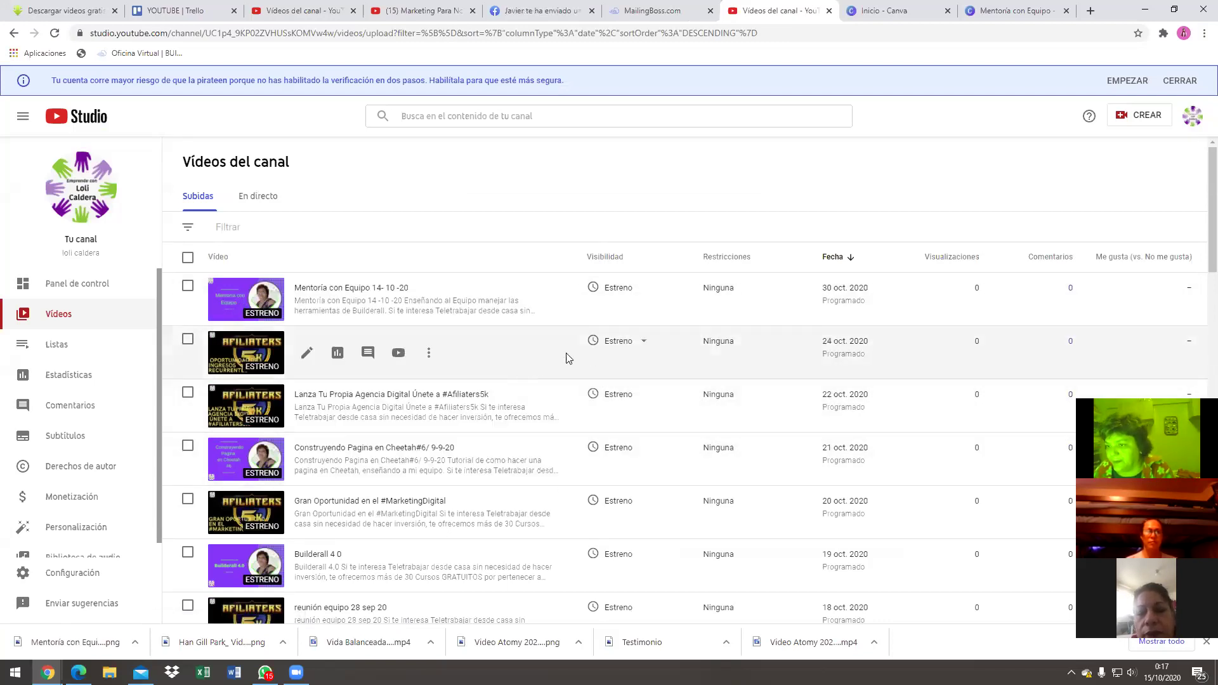
- Examine the scheduled premiere dates in the channel's video list for a free day before the new video's date
scroll(618, 469, down, 3)
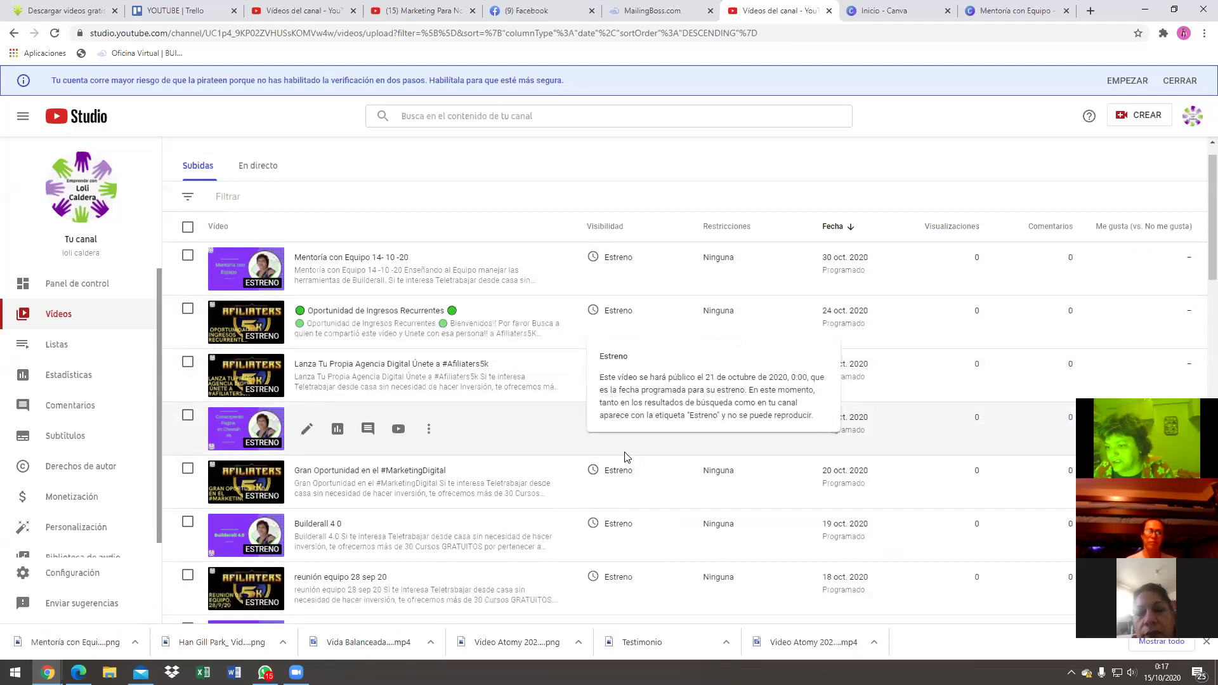
mouse_move(602, 533)
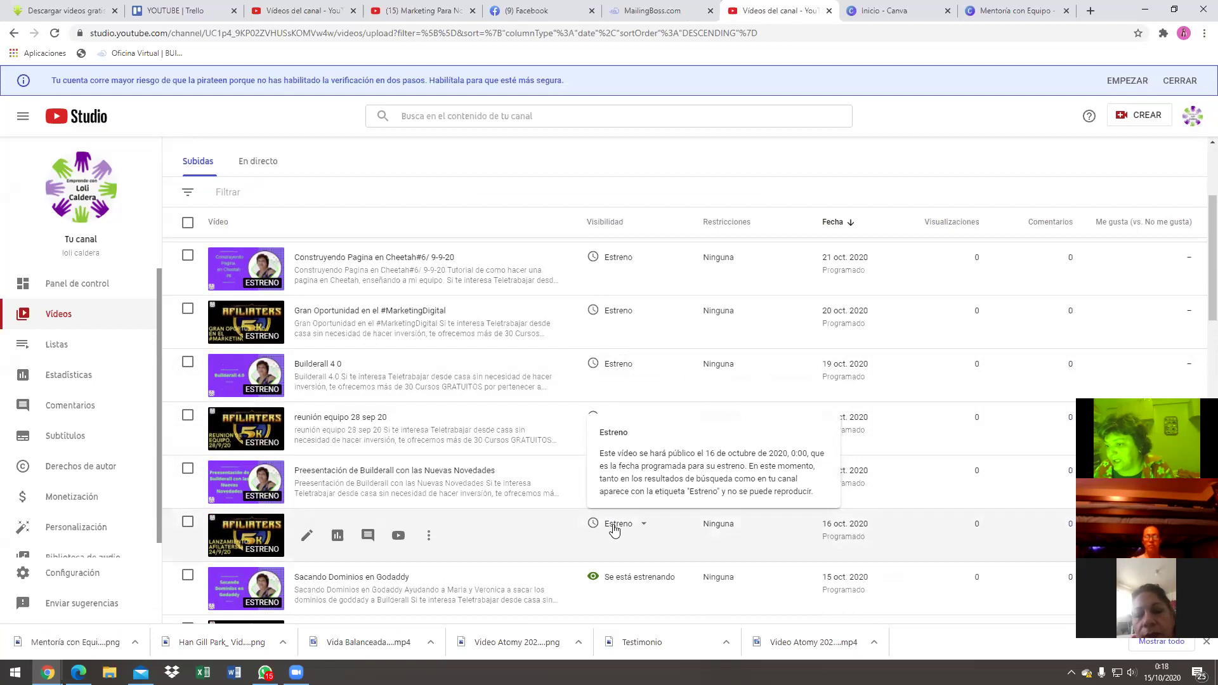
scroll(602, 501, down, 5)
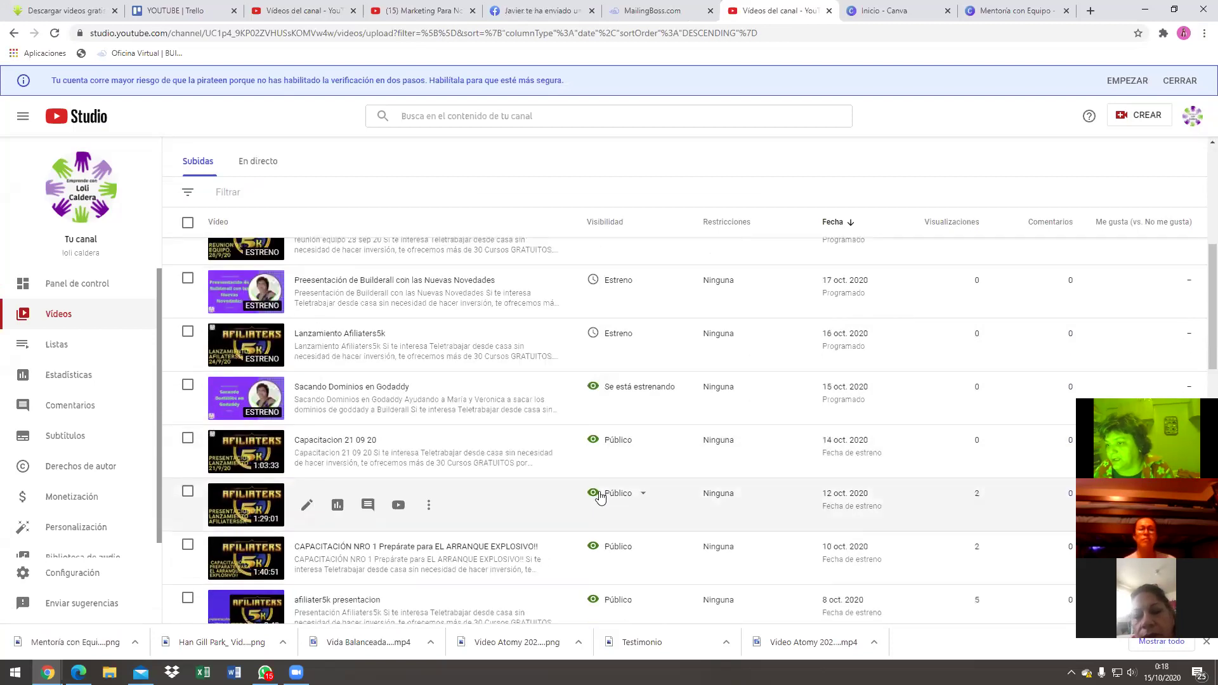
scroll(607, 515, up, 4)
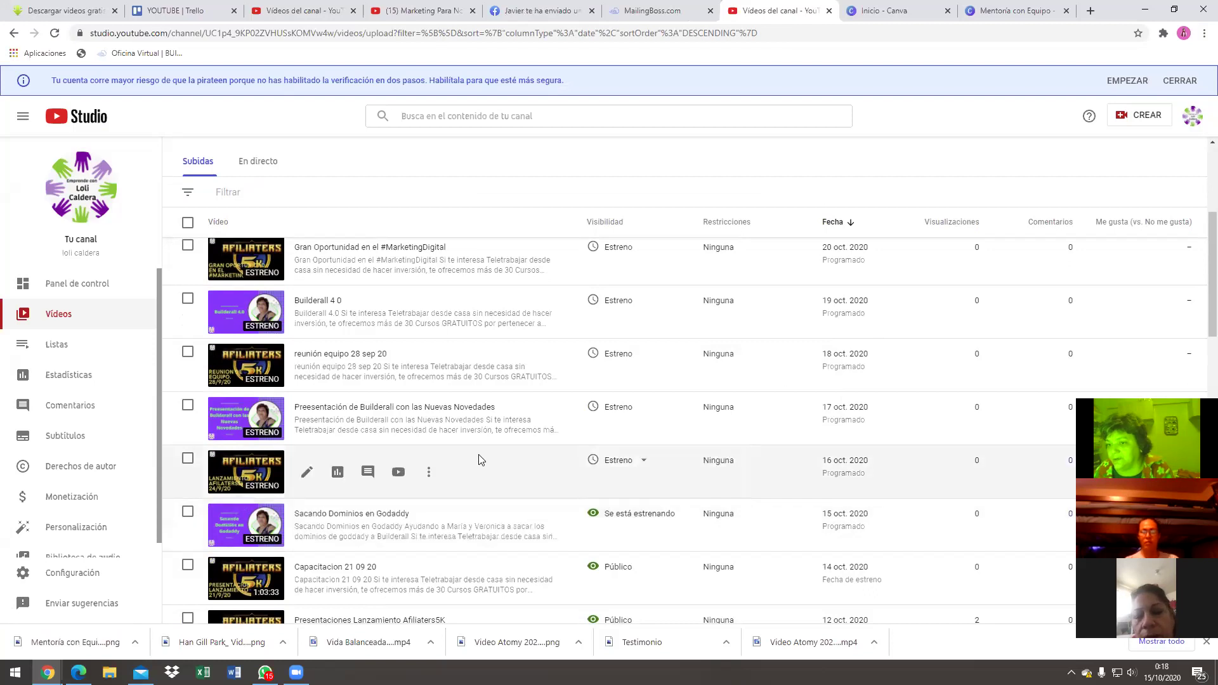
mouse_move(624, 469)
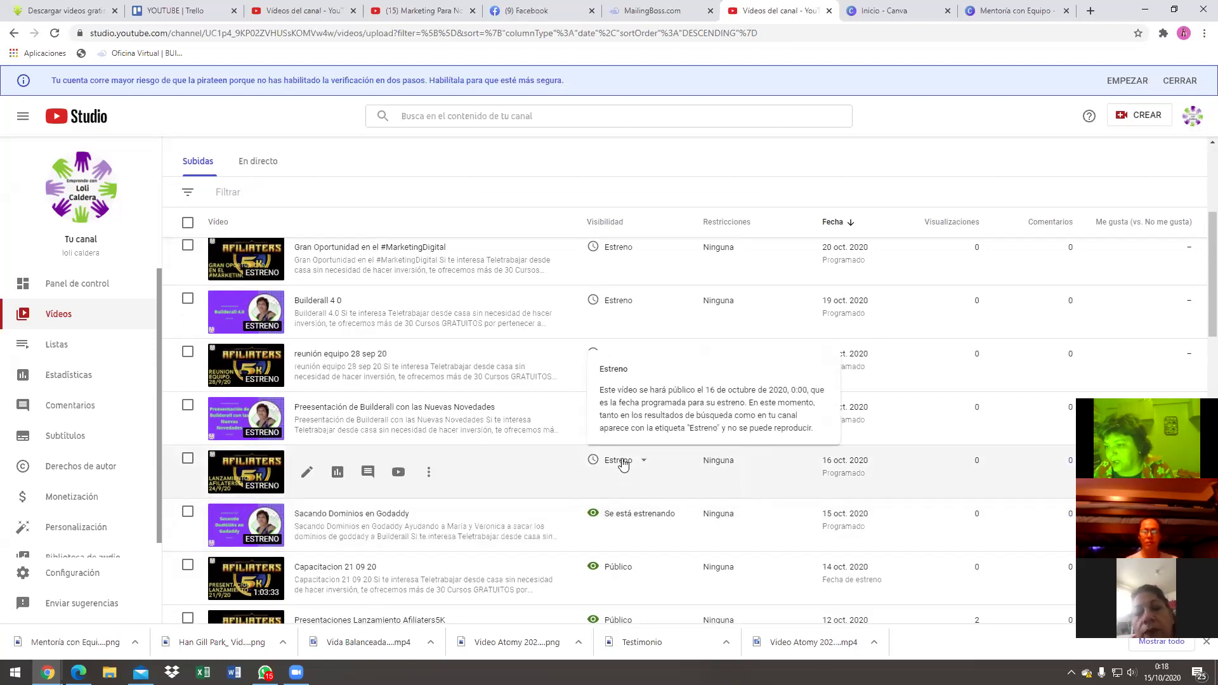
mouse_move(627, 413)
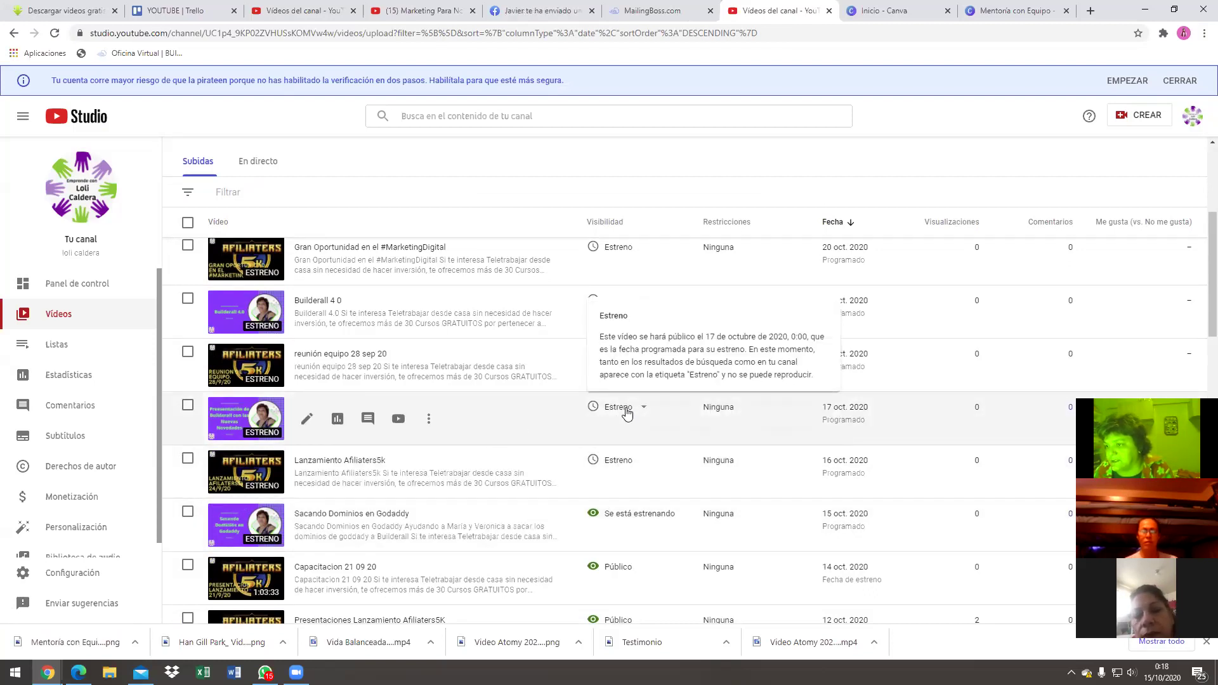
mouse_move(625, 363)
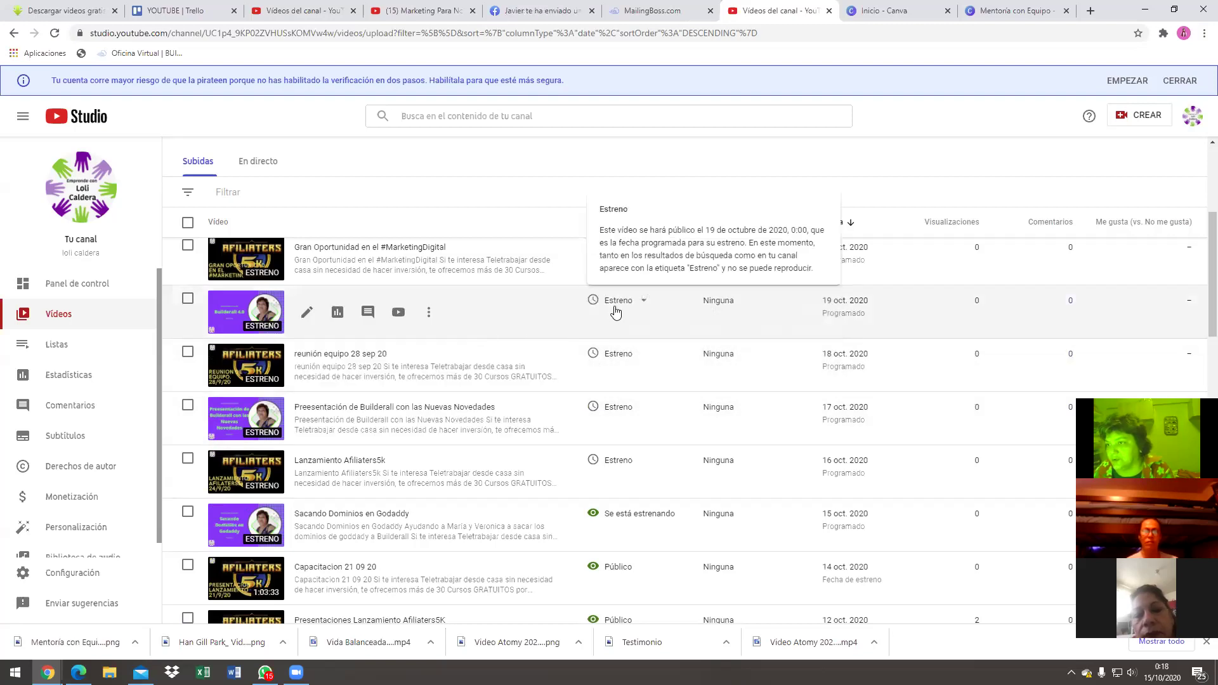
scroll(612, 317, up, 2)
scroll(615, 387, up, 1)
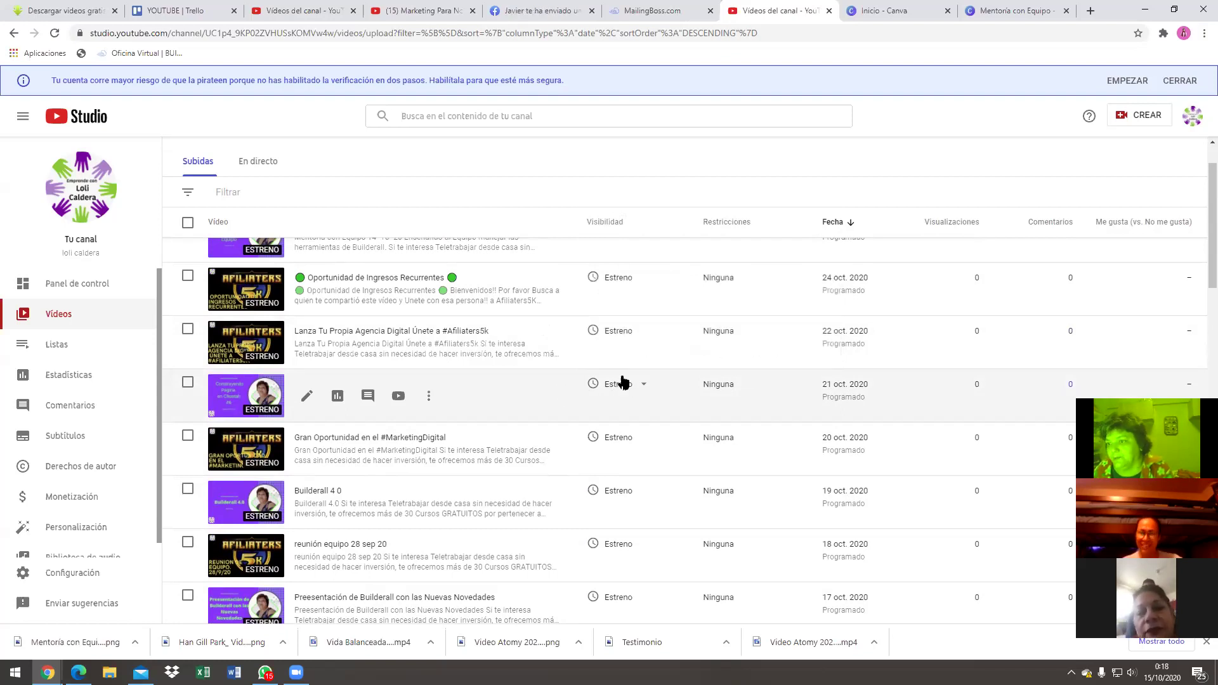
mouse_move(629, 340)
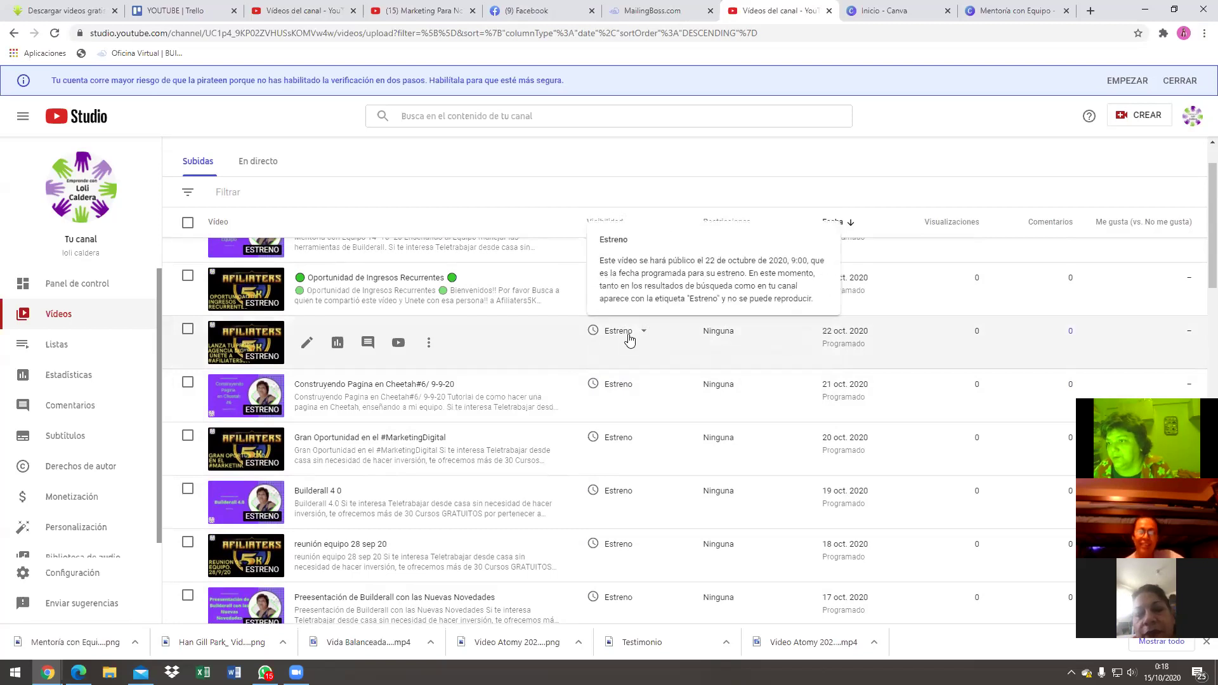
scroll(629, 341, up, 1)
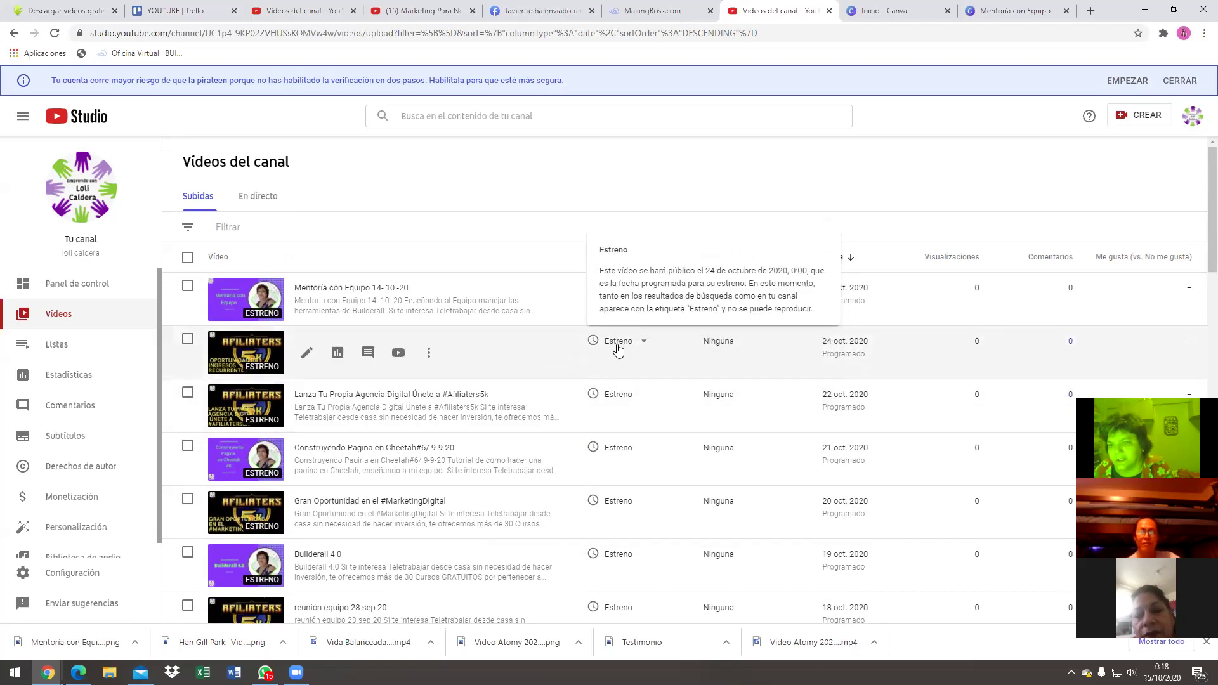
mouse_move(621, 292)
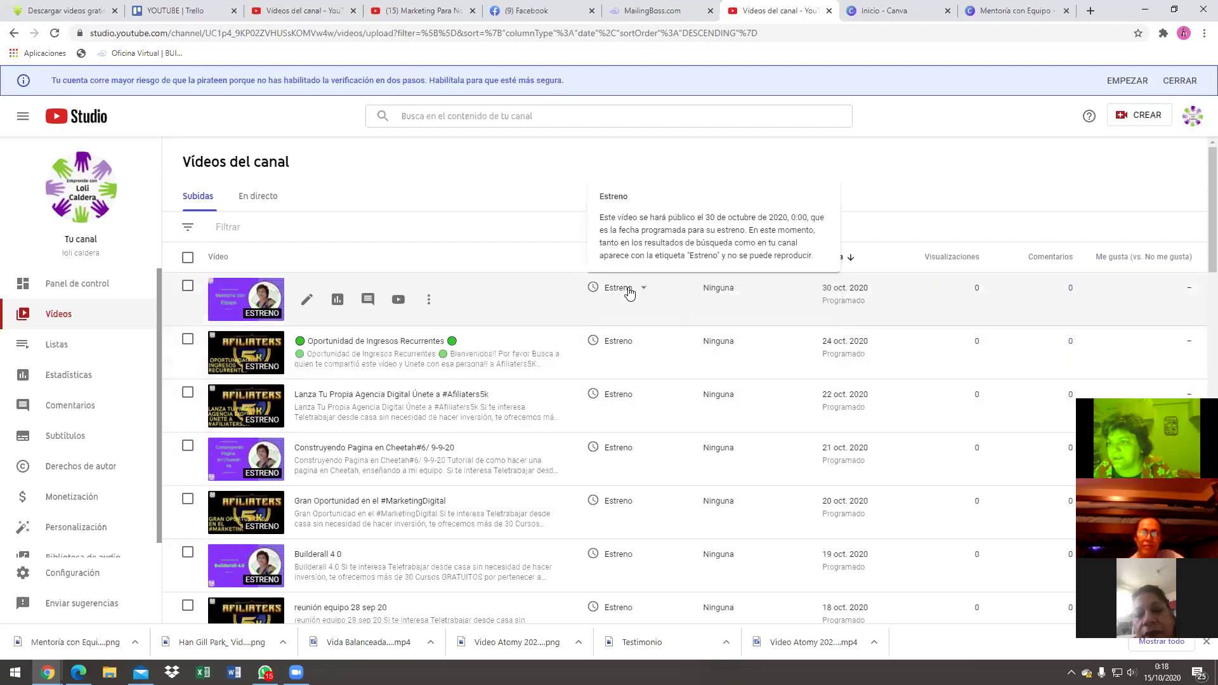
- Reschedule the "Mentoría con Equipo 14- 10 -20" premiere to 23 oct. 2020 and look over the video list
click(610, 289)
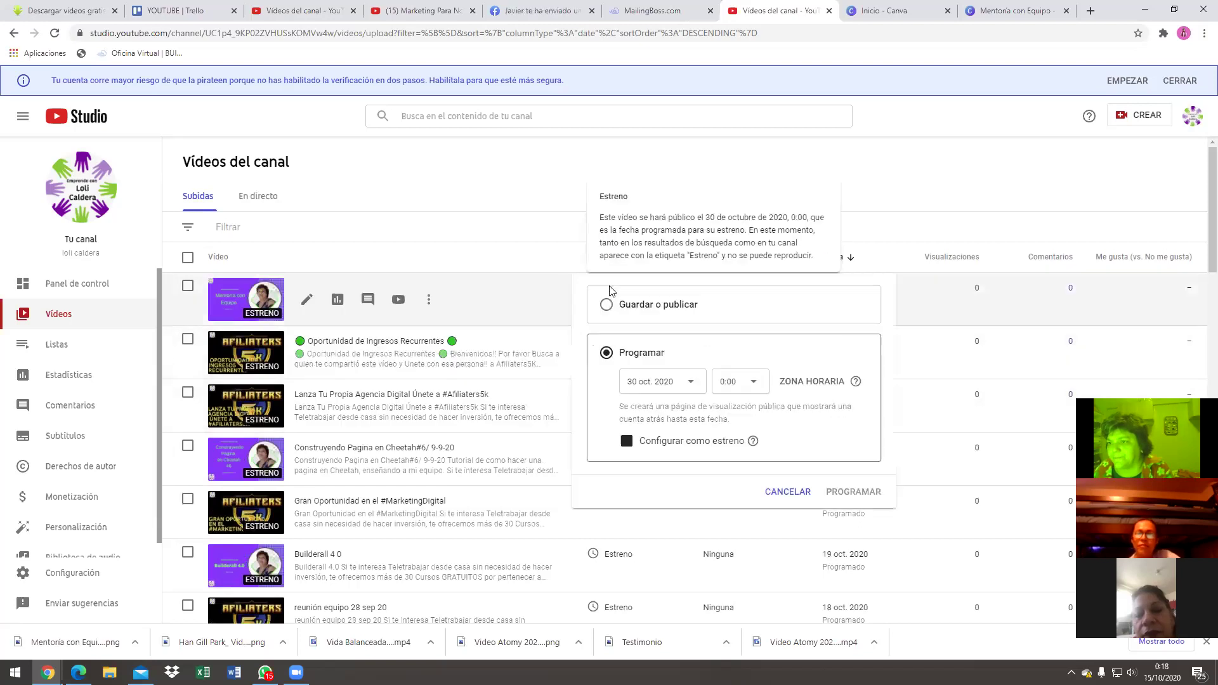
click(635, 387)
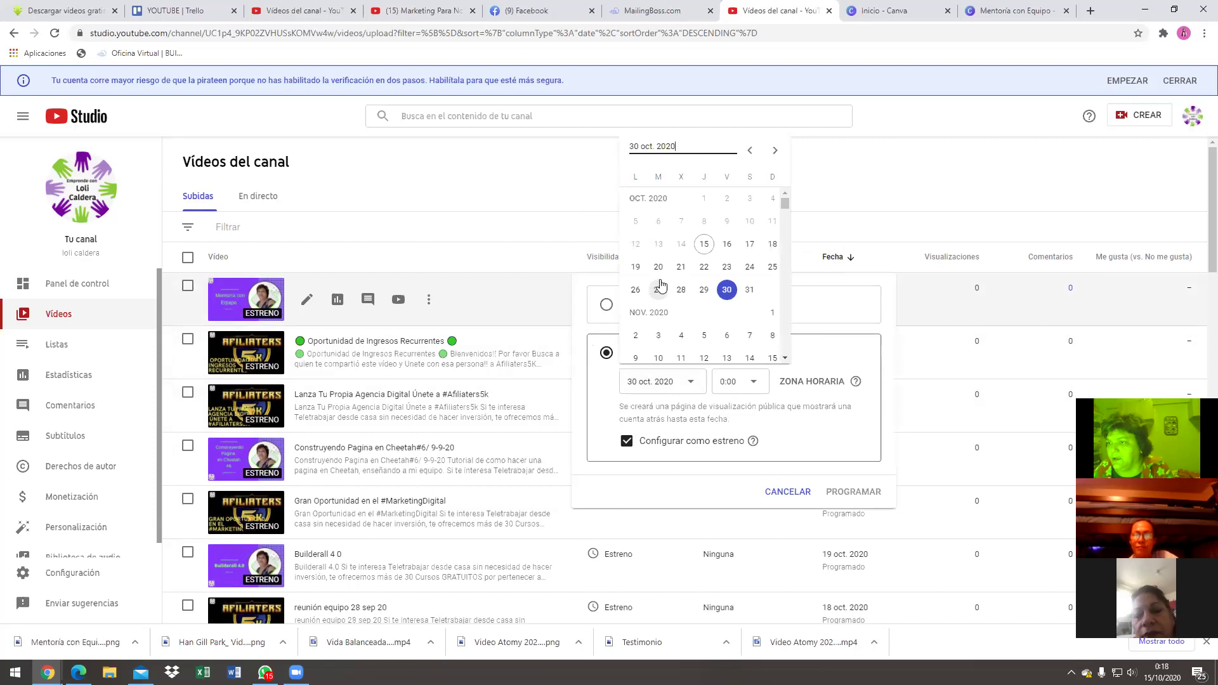
click(726, 269)
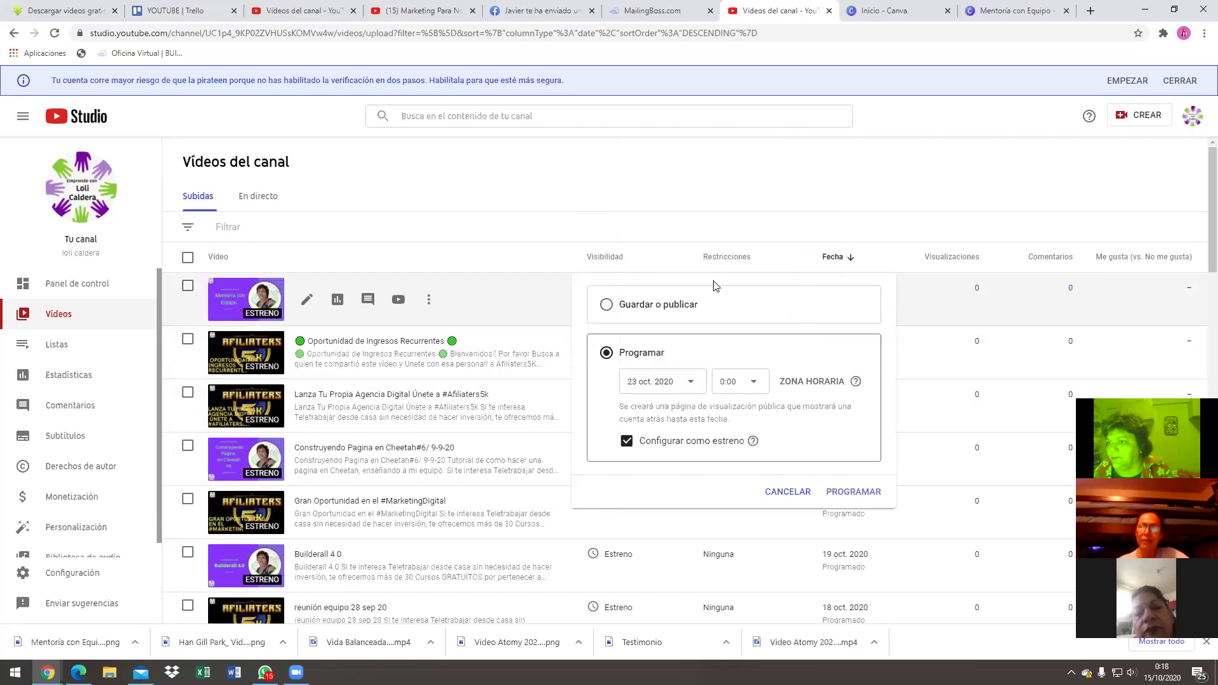
click(846, 496)
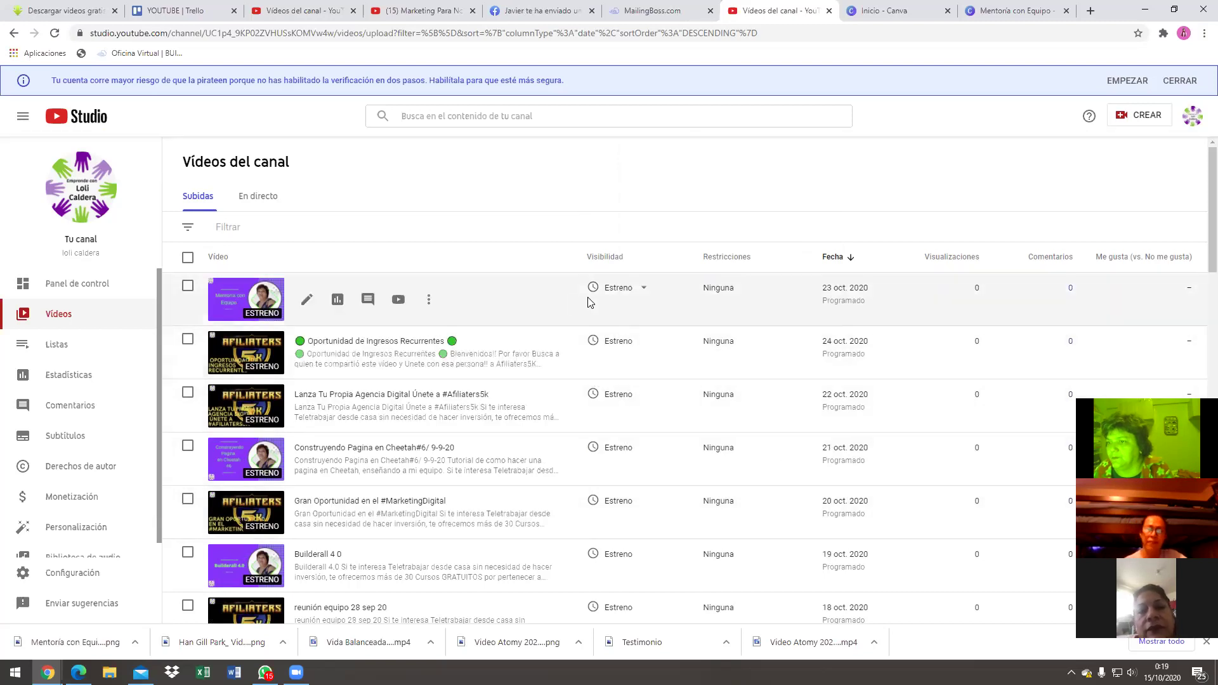
mouse_move(642, 299)
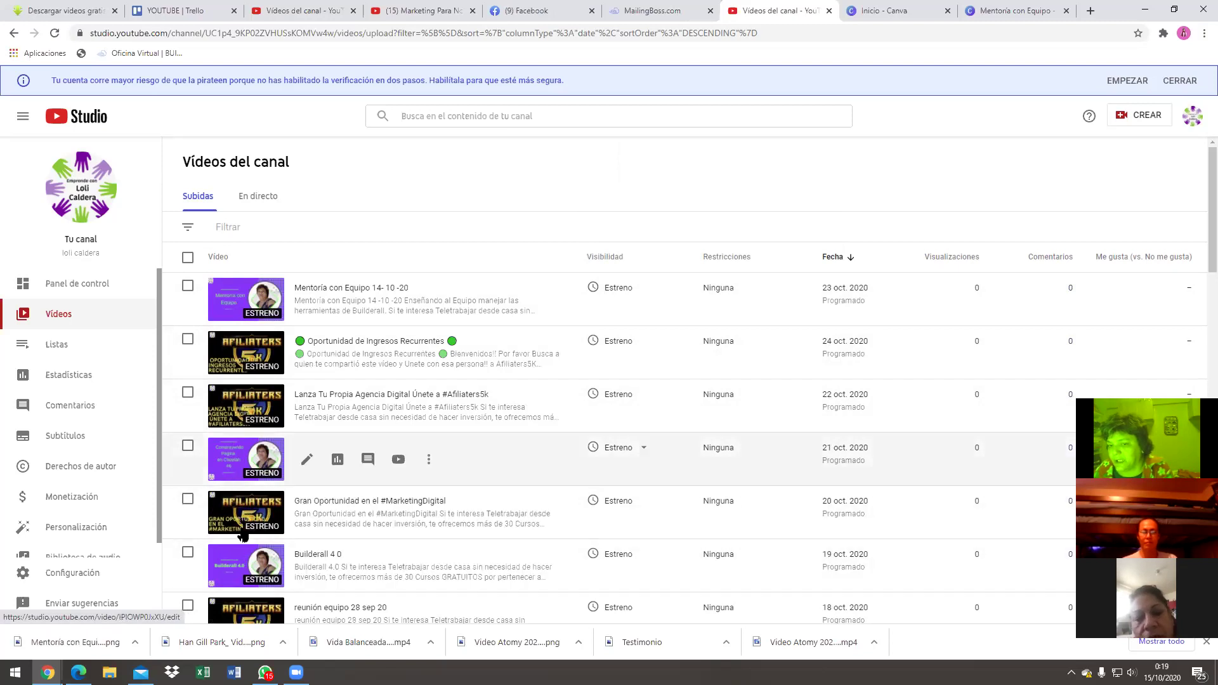
scroll(254, 501, down, 3)
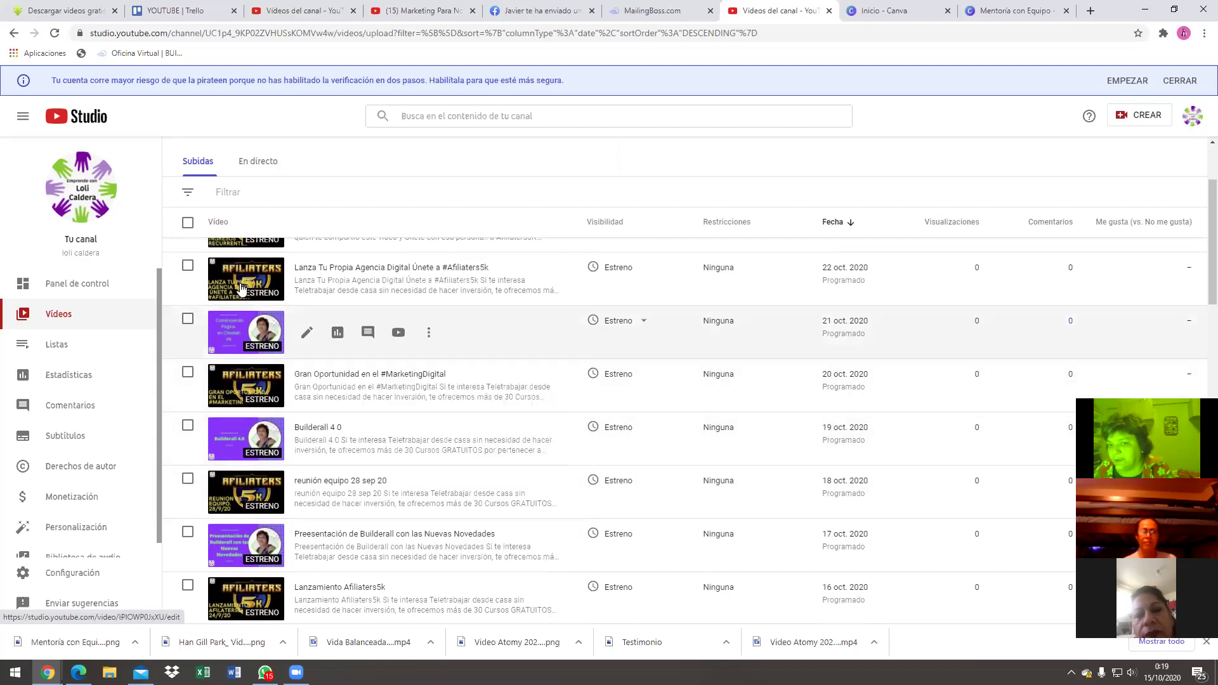
- Review the scheduled premieres and their dates in the channel's video list
scroll(247, 306, up, 1)
scroll(247, 317, up, 1)
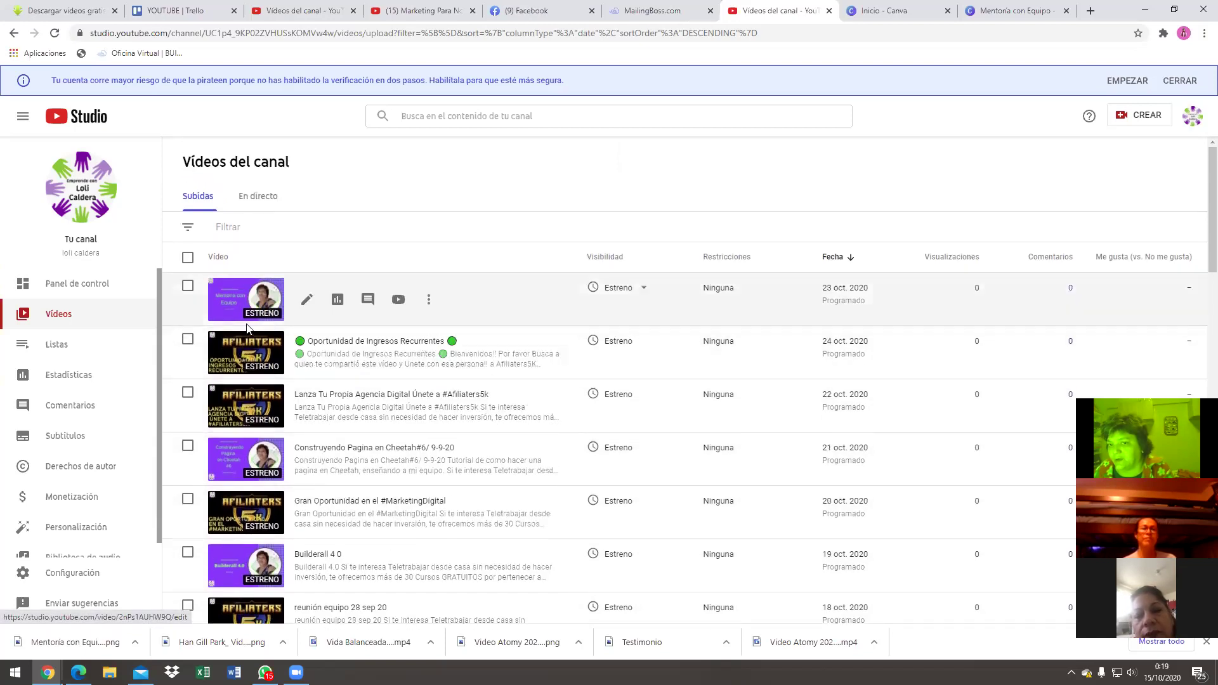
scroll(558, 419, down, 2)
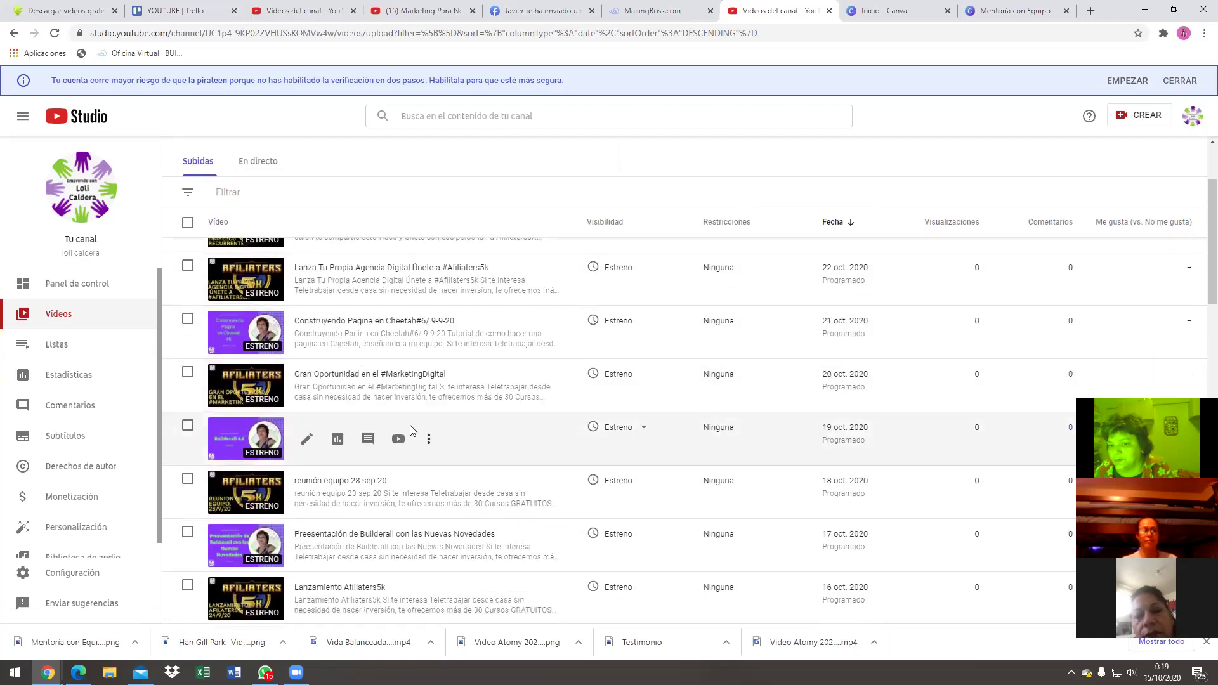
scroll(387, 442, down, 4)
scroll(383, 443, up, 5)
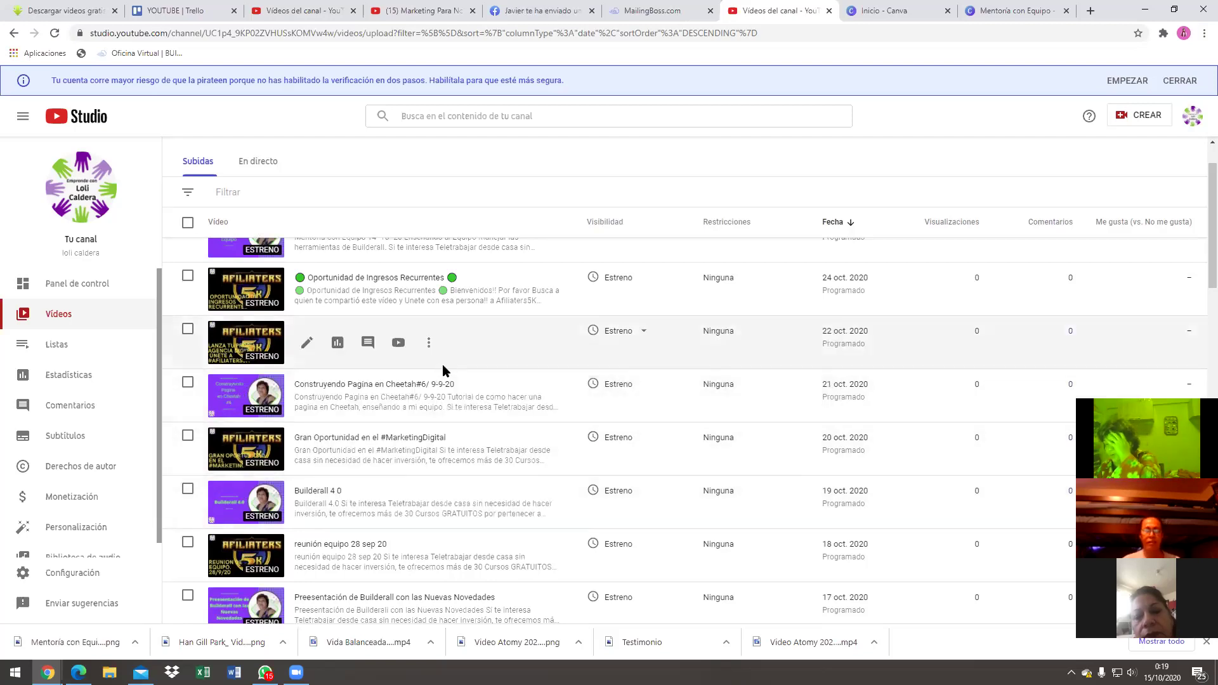
mouse_move(640, 455)
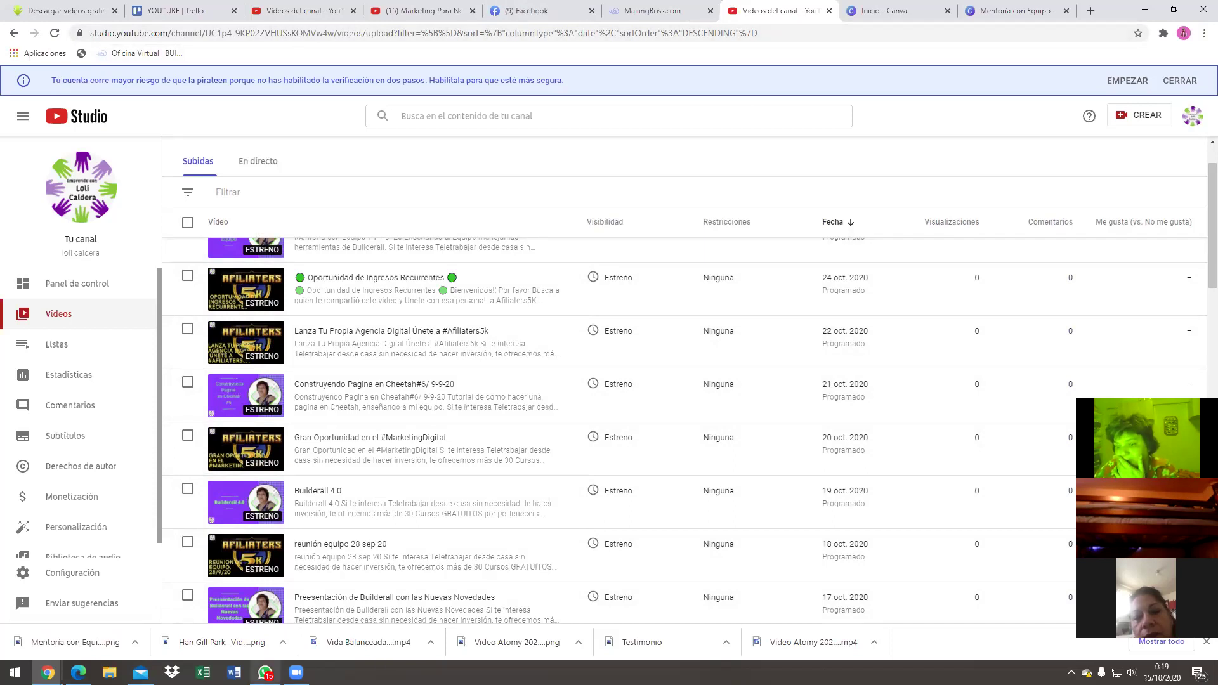
- Switch to WhatsApp and try to attach the "Mentoria con Equipo 14-10-20" video to the "Desde cero al infinito" group chat
click(265, 672)
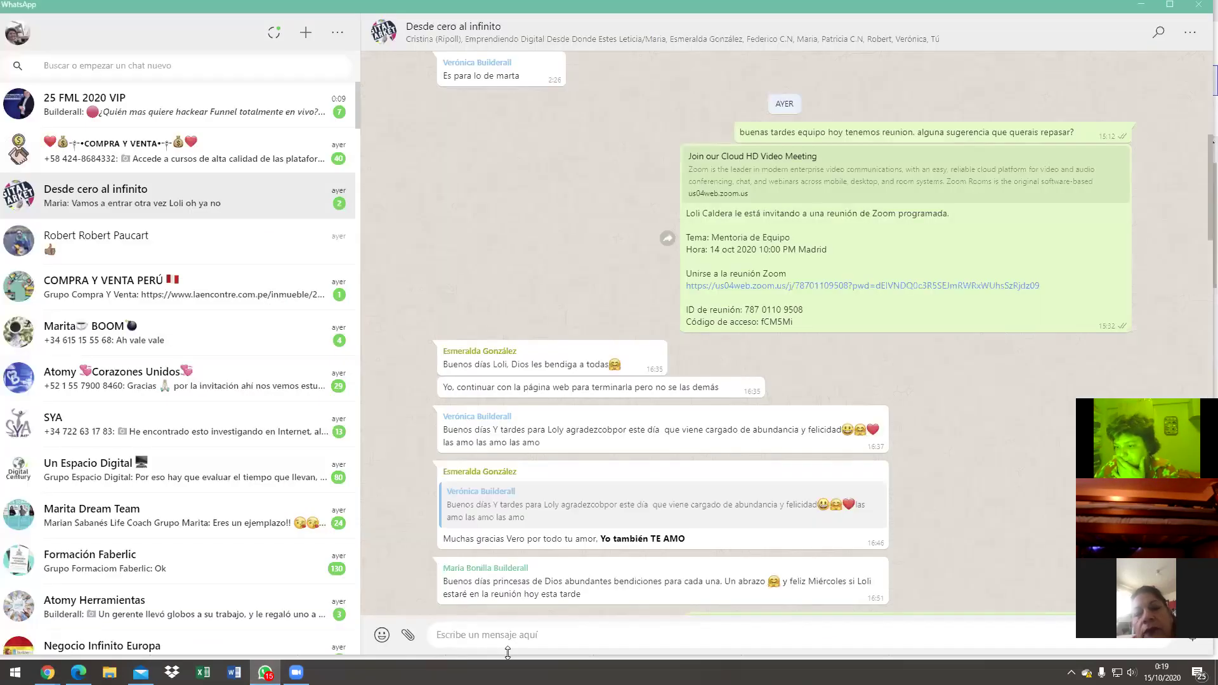
scroll(441, 270, up, 2)
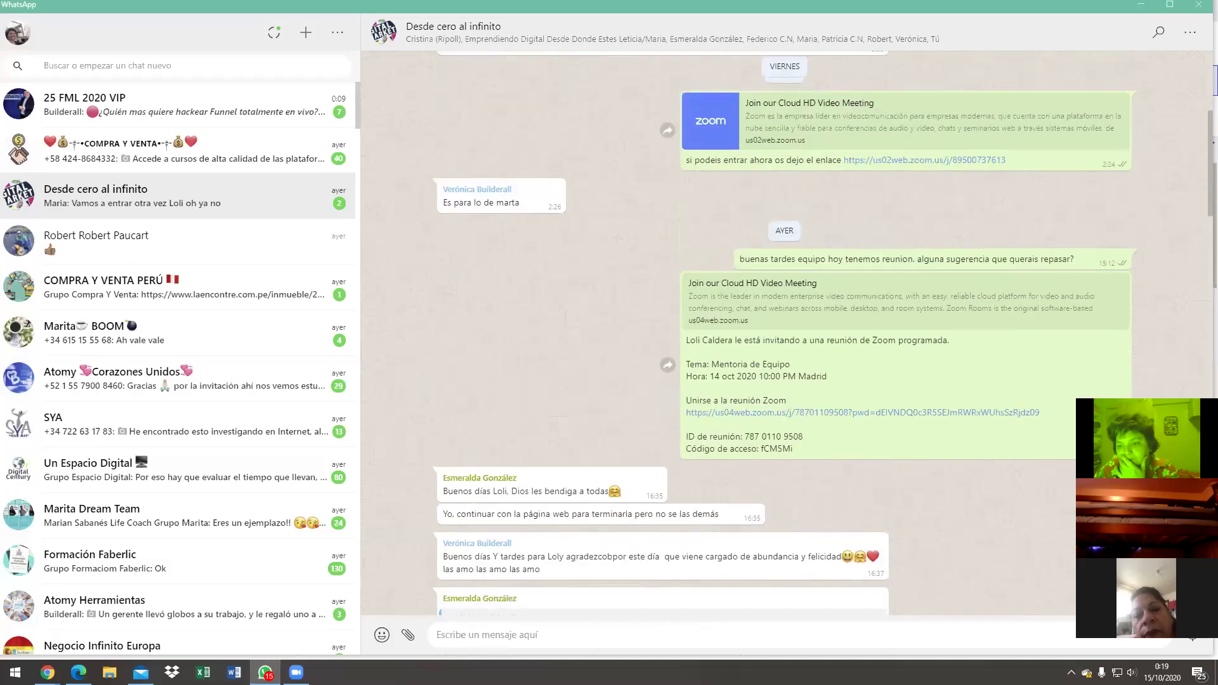
click(407, 636)
click(411, 601)
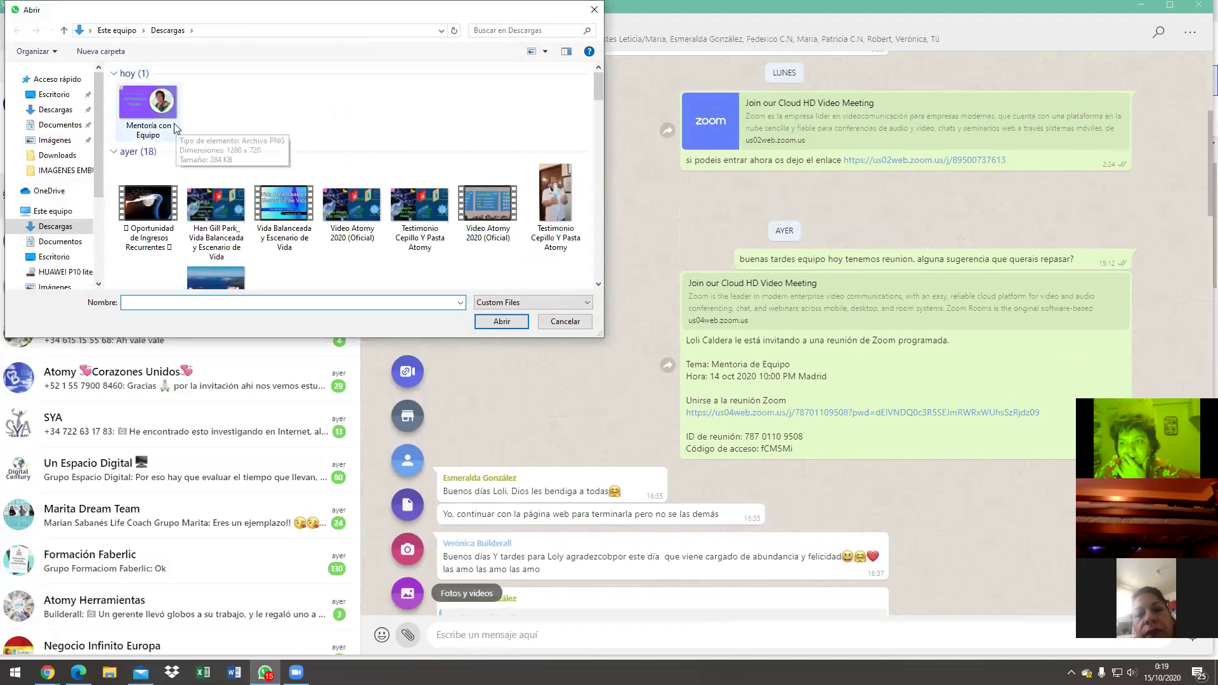
click(52, 112)
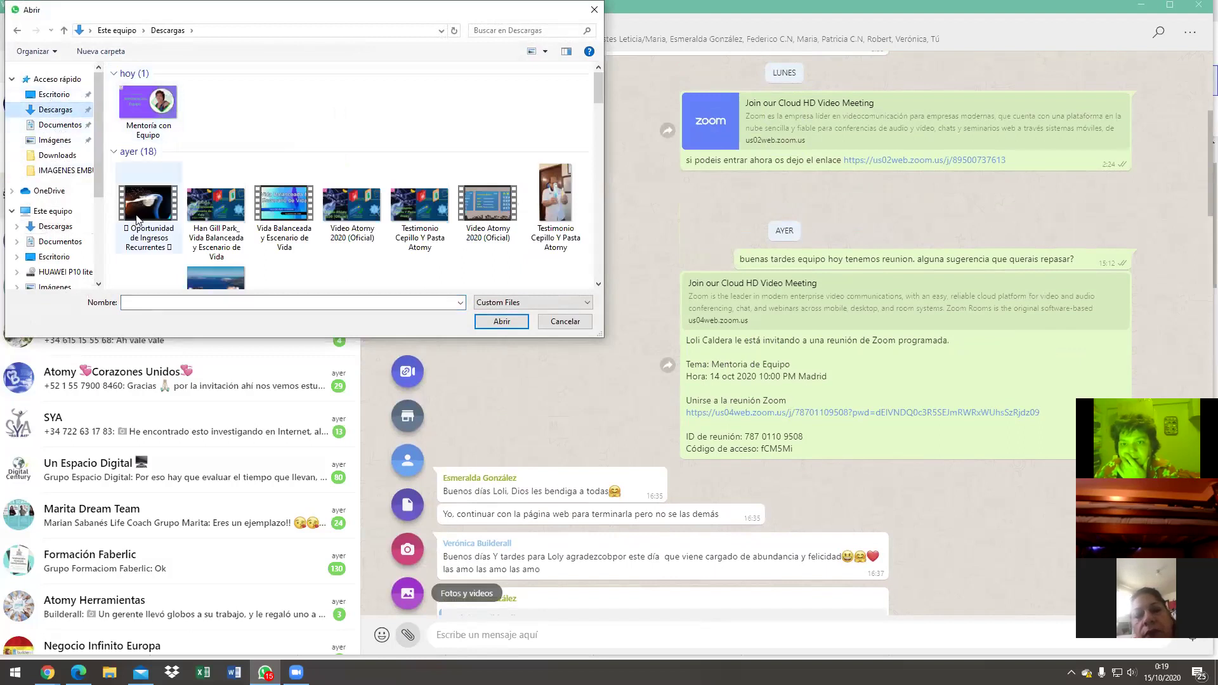
scroll(136, 219, down, 1)
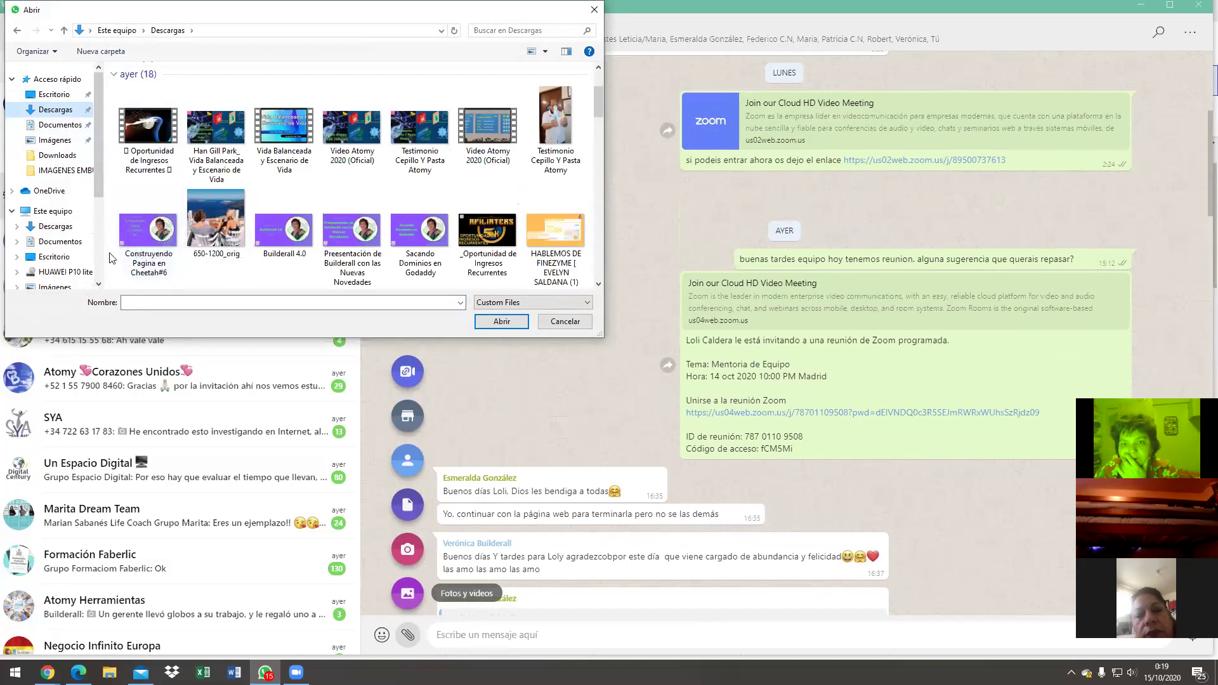
scroll(132, 241, up, 1)
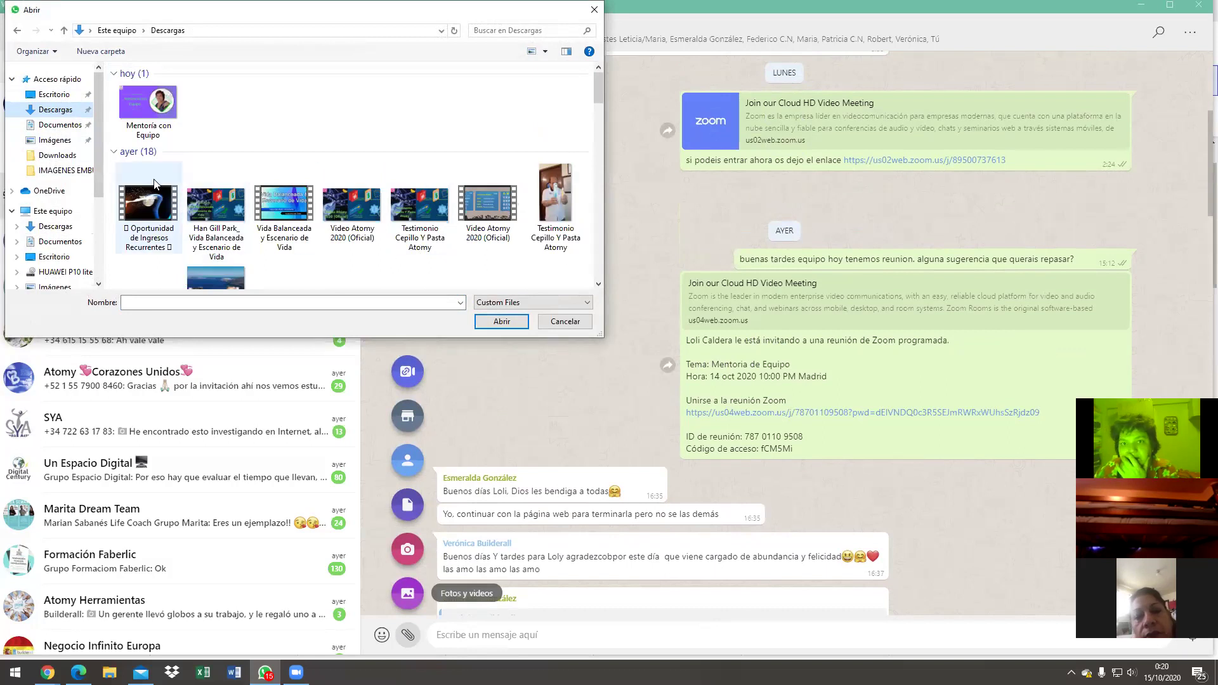
click(73, 94)
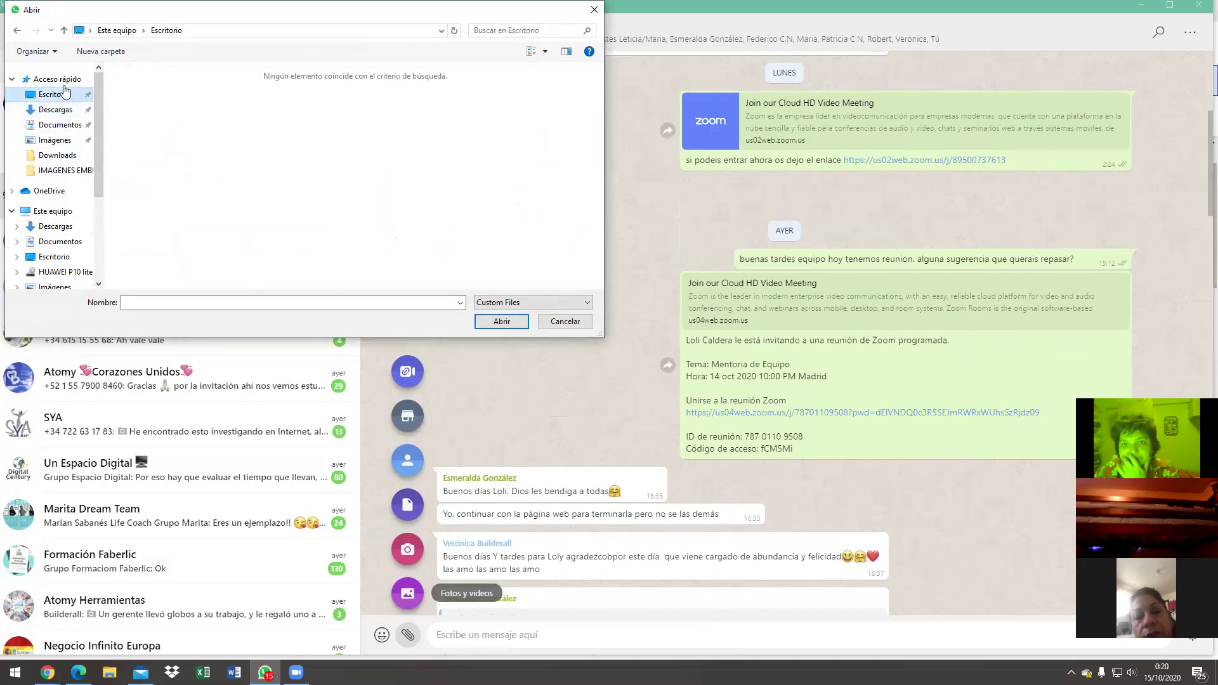
click(59, 81)
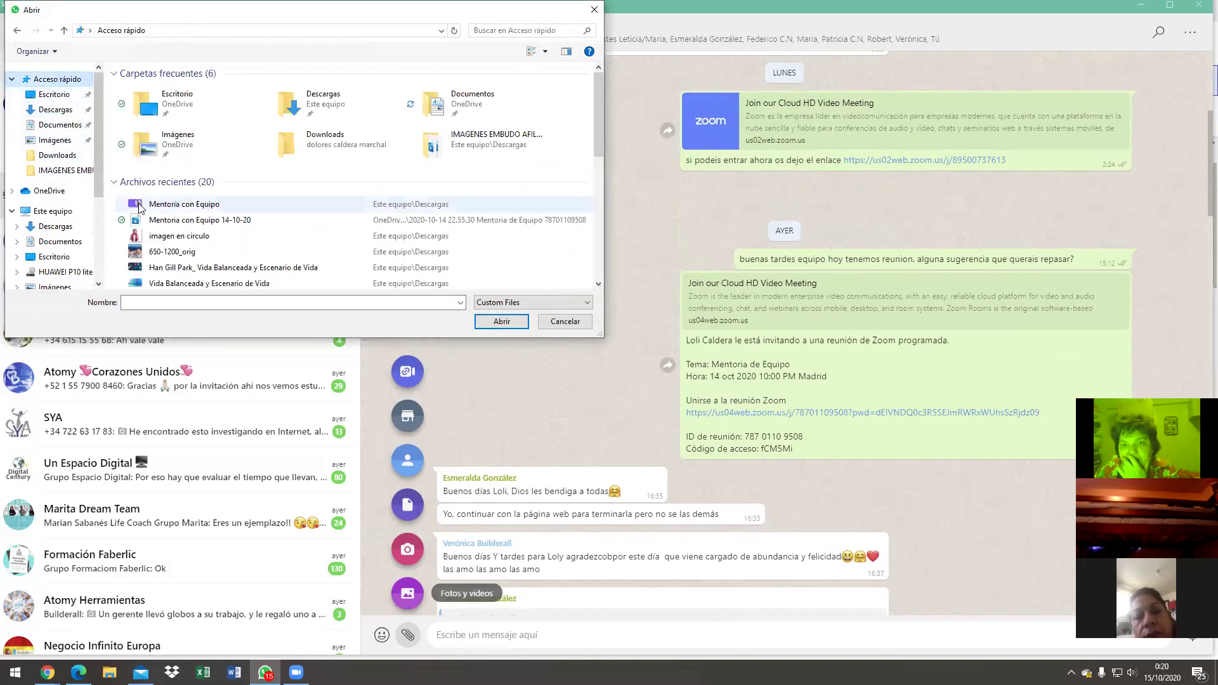
click(187, 222)
click(508, 322)
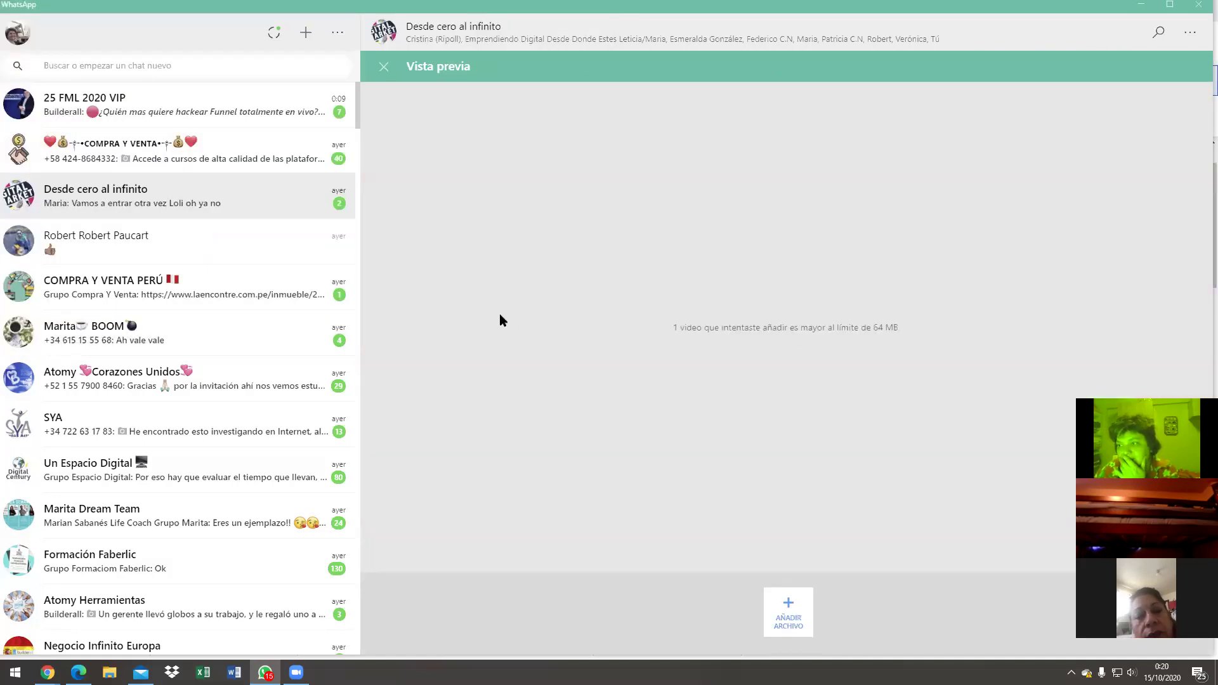
click(384, 66)
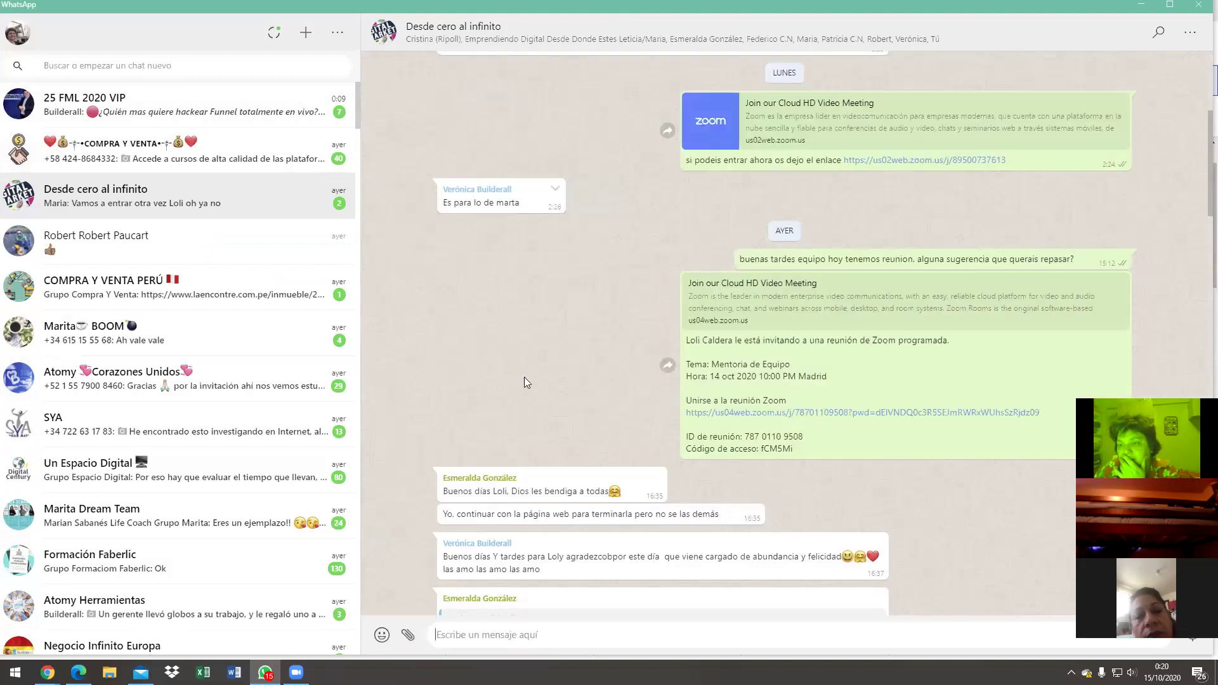
scroll(541, 459, down, 10)
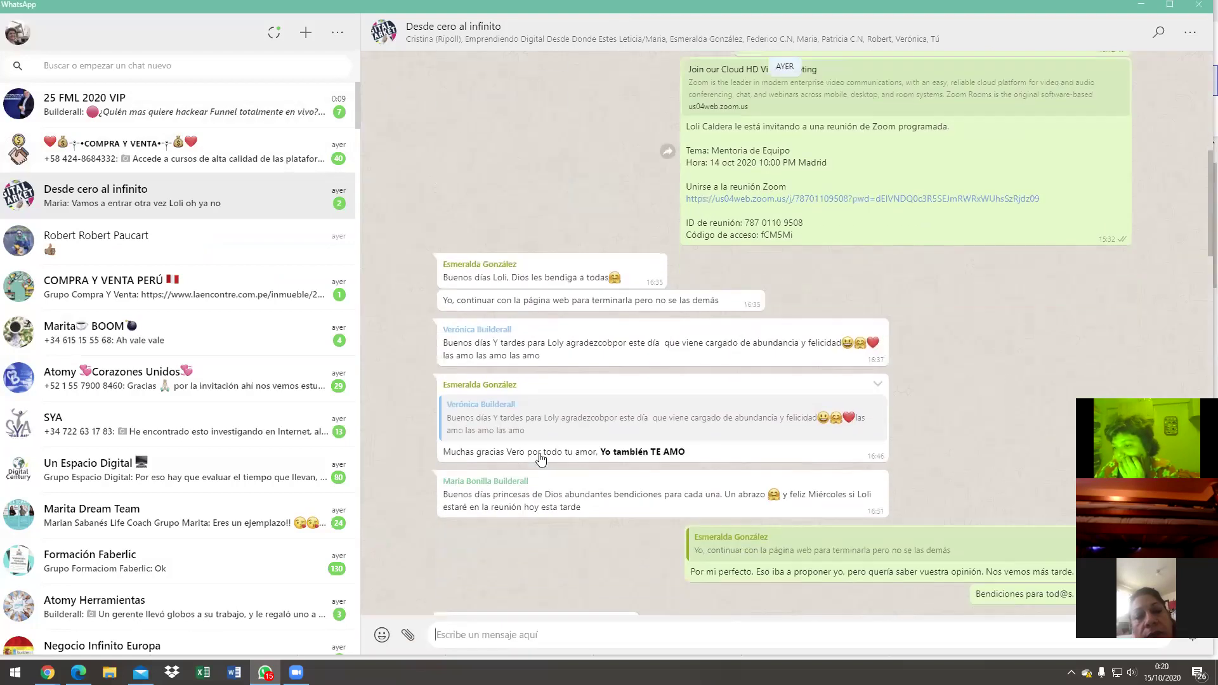
scroll(541, 459, down, 5)
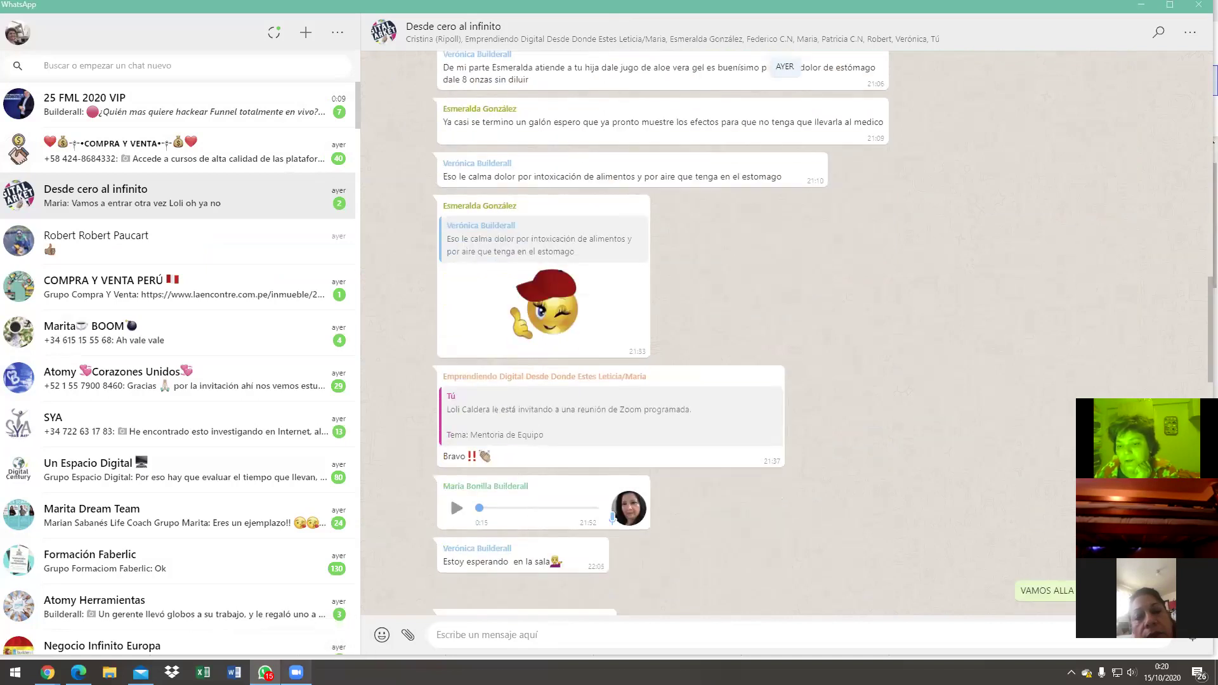
- Switch back to YouTube Studio in the browser and open the channel's playlists for management
mouse_move(48, 673)
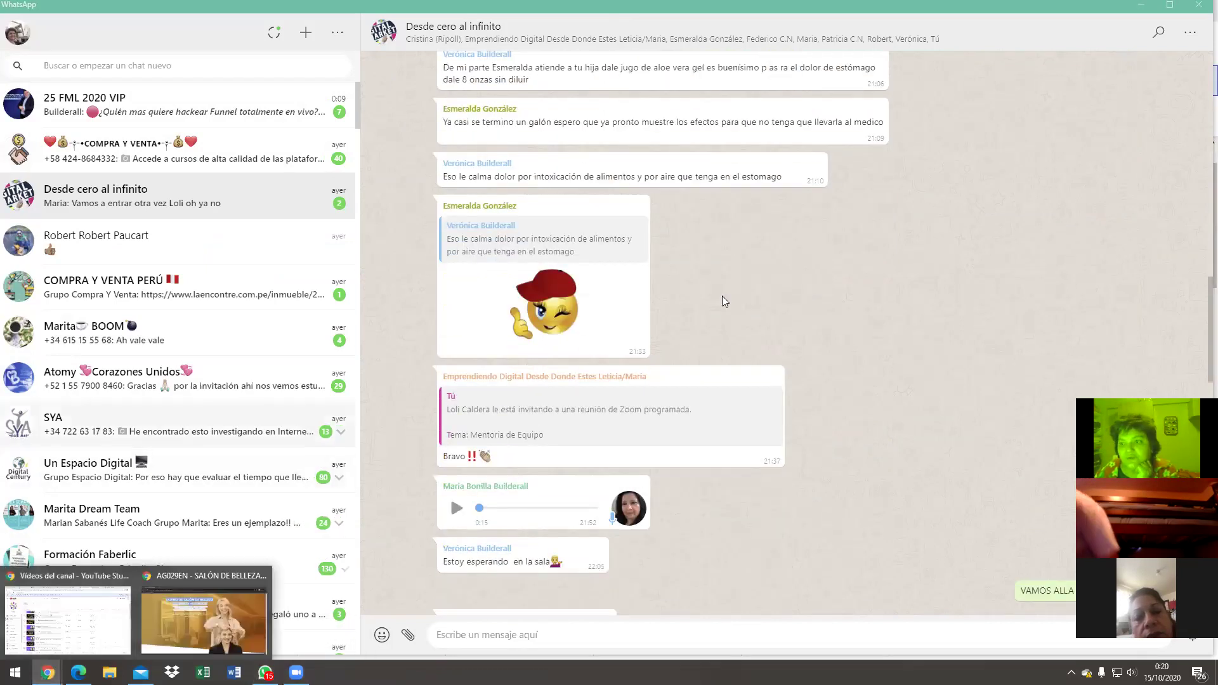
click(53, 625)
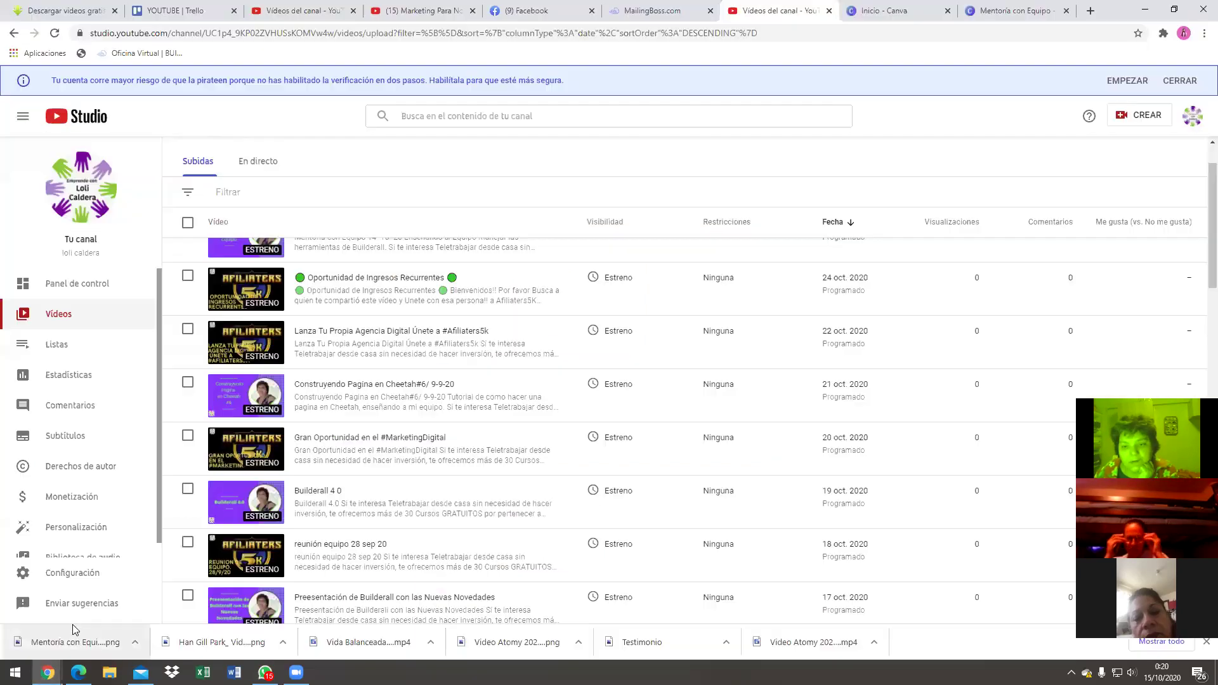
scroll(618, 309, up, 1)
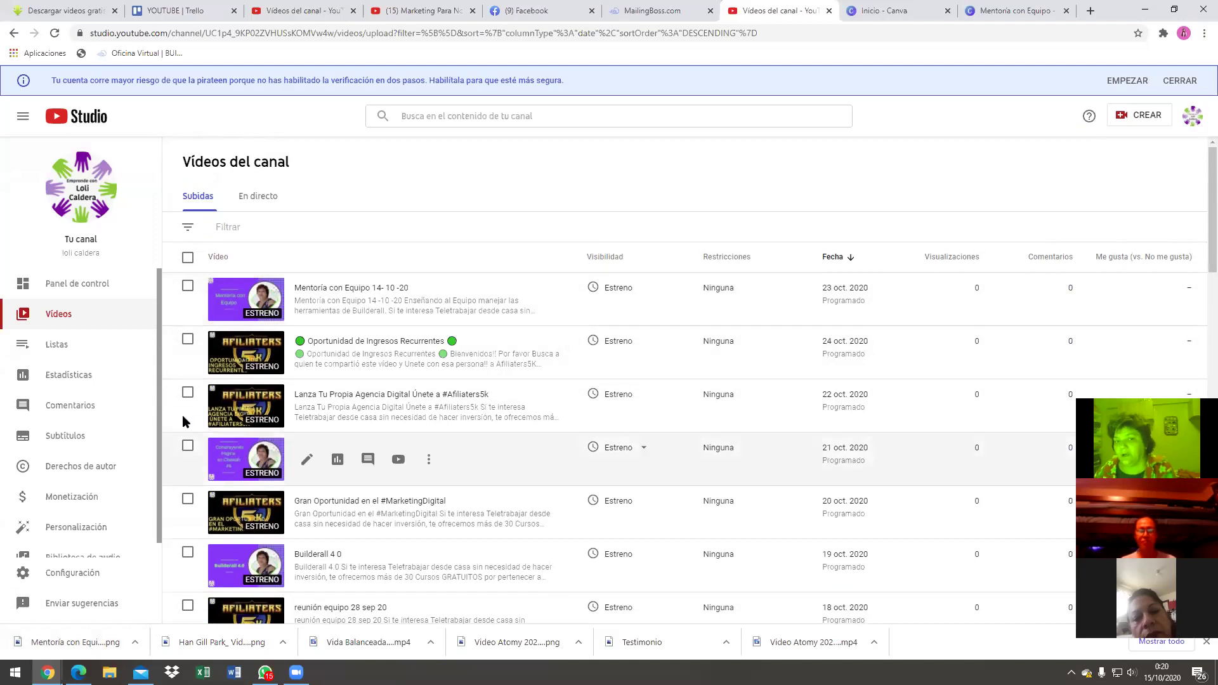
click(52, 345)
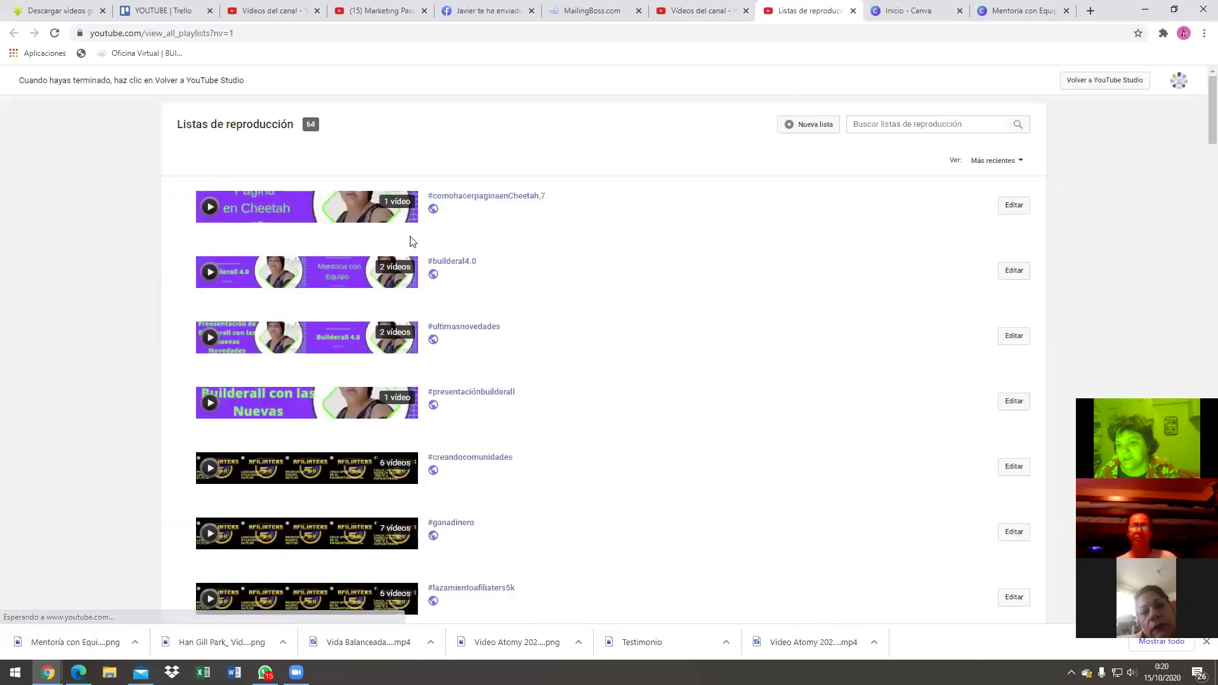
- Look through the channel's playlists and play the whole "#cursowhatsapp#sistemadeafiliados#afiliaters5k..." playlist
scroll(357, 298, down, 1)
scroll(355, 302, down, 4)
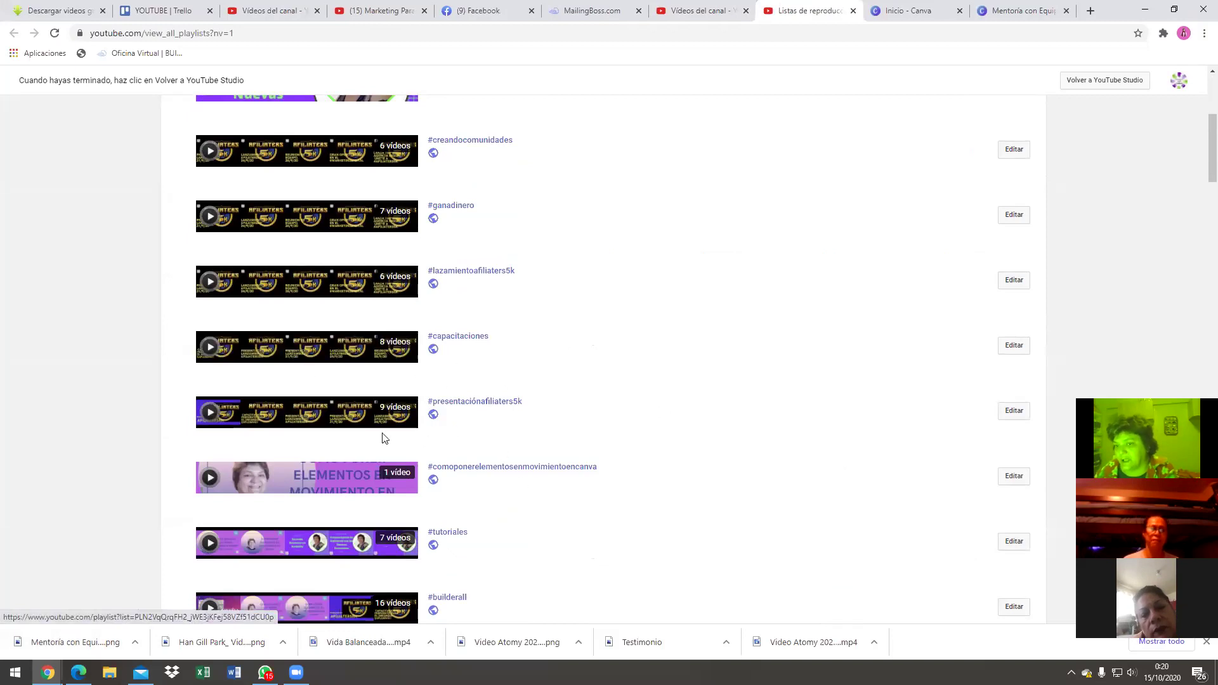
scroll(395, 387, up, 5)
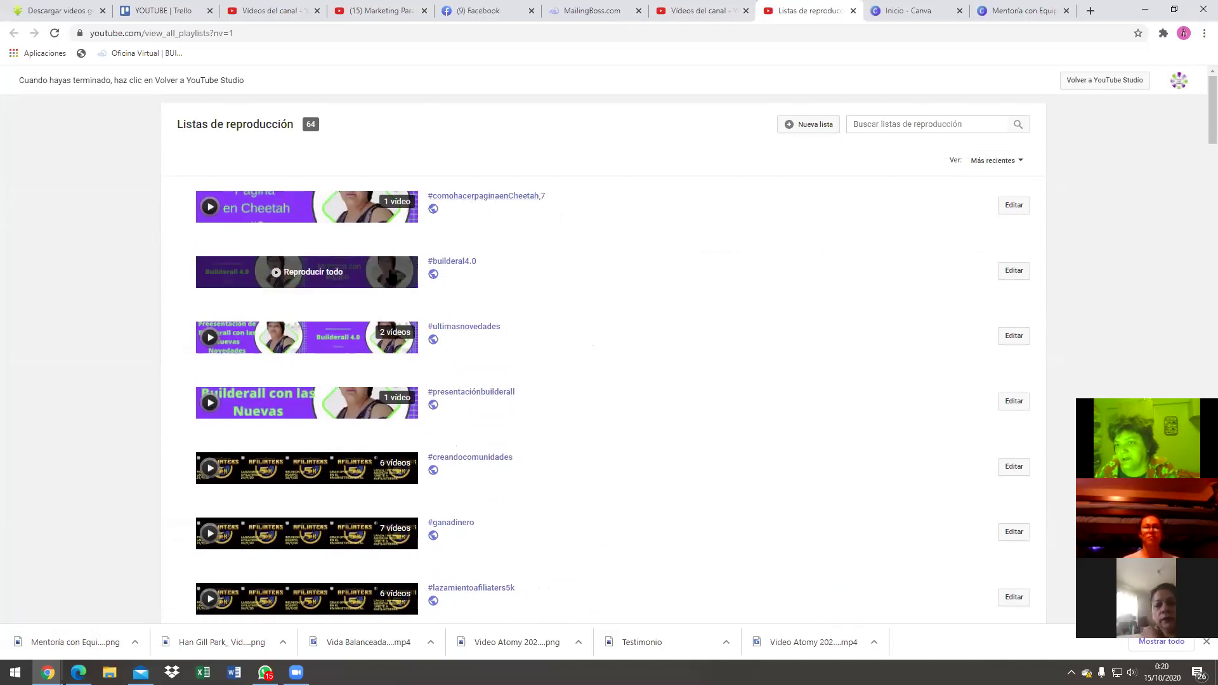
scroll(403, 350, down, 1)
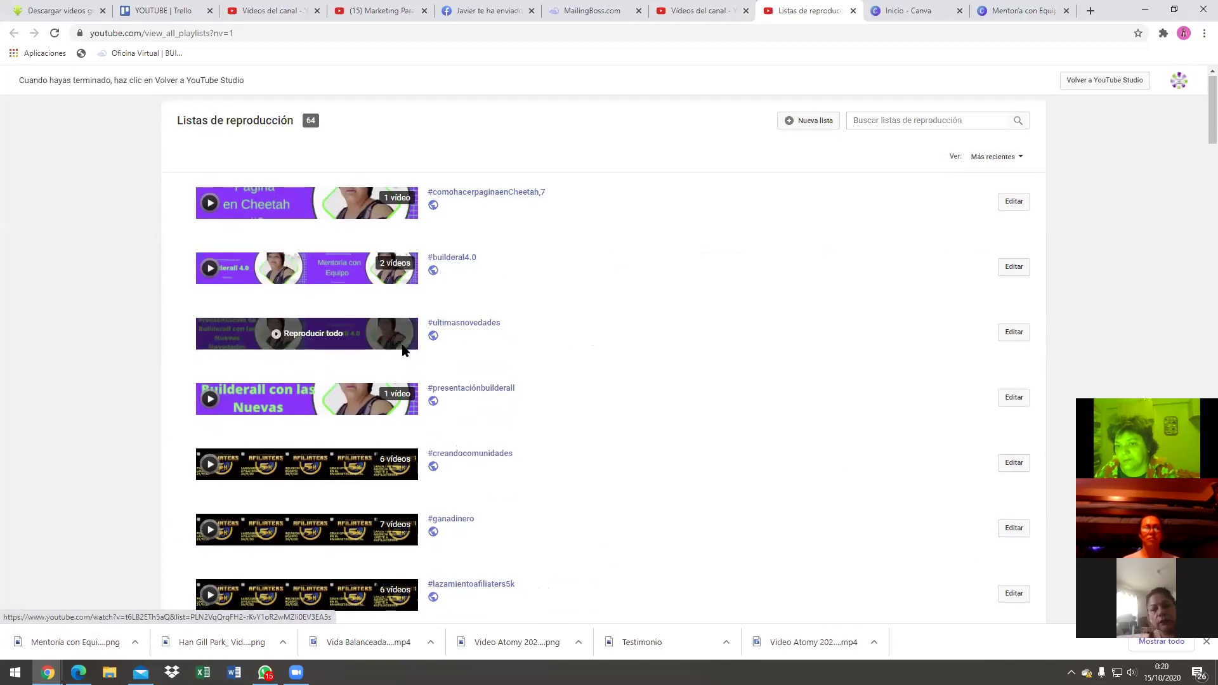
scroll(403, 351, down, 2)
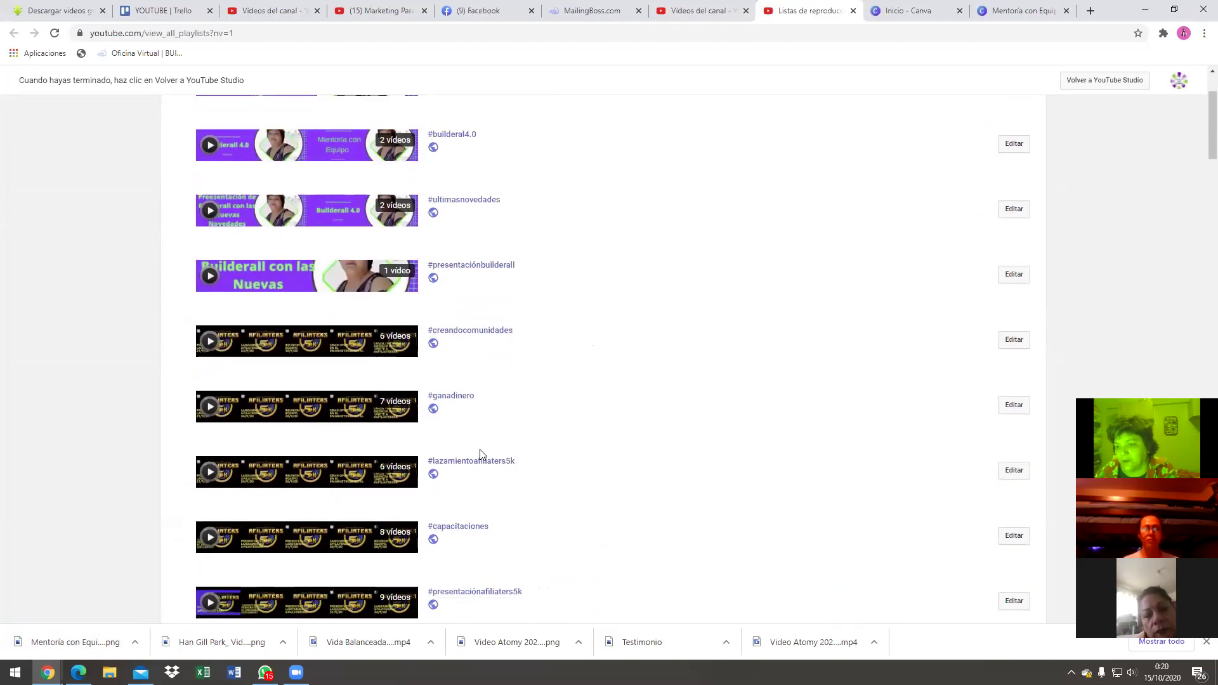
scroll(478, 454, down, 5)
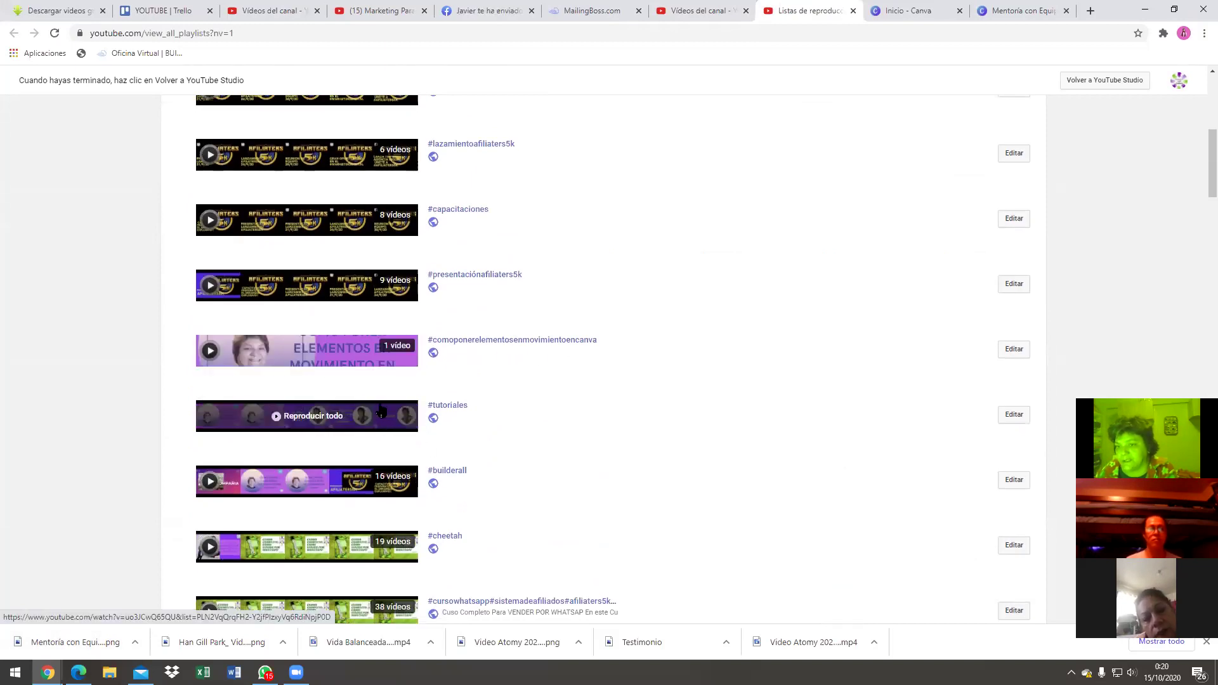
scroll(379, 406, down, 2)
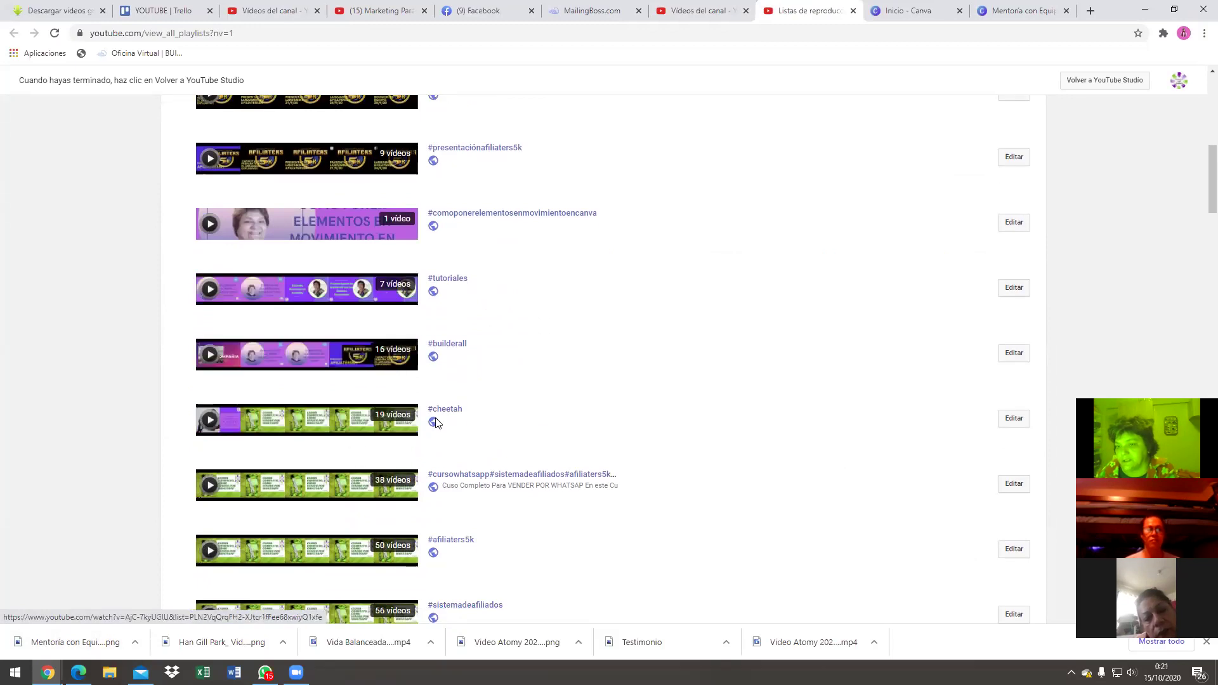
scroll(450, 414, down, 1)
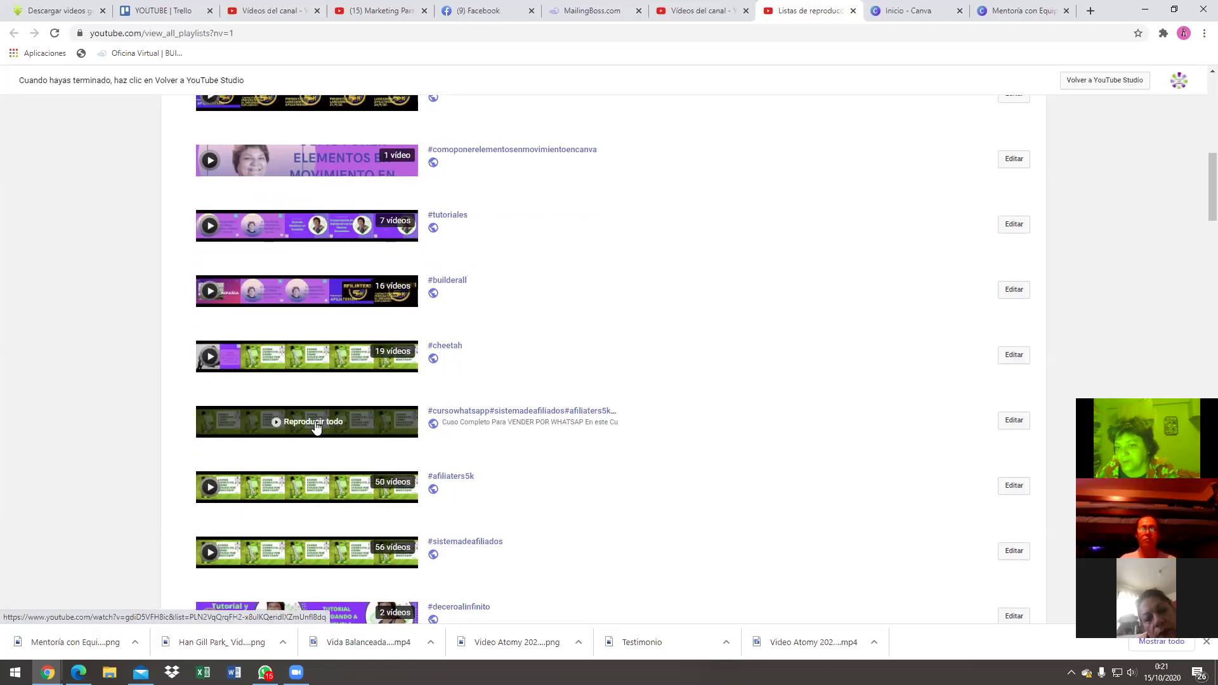
click(368, 428)
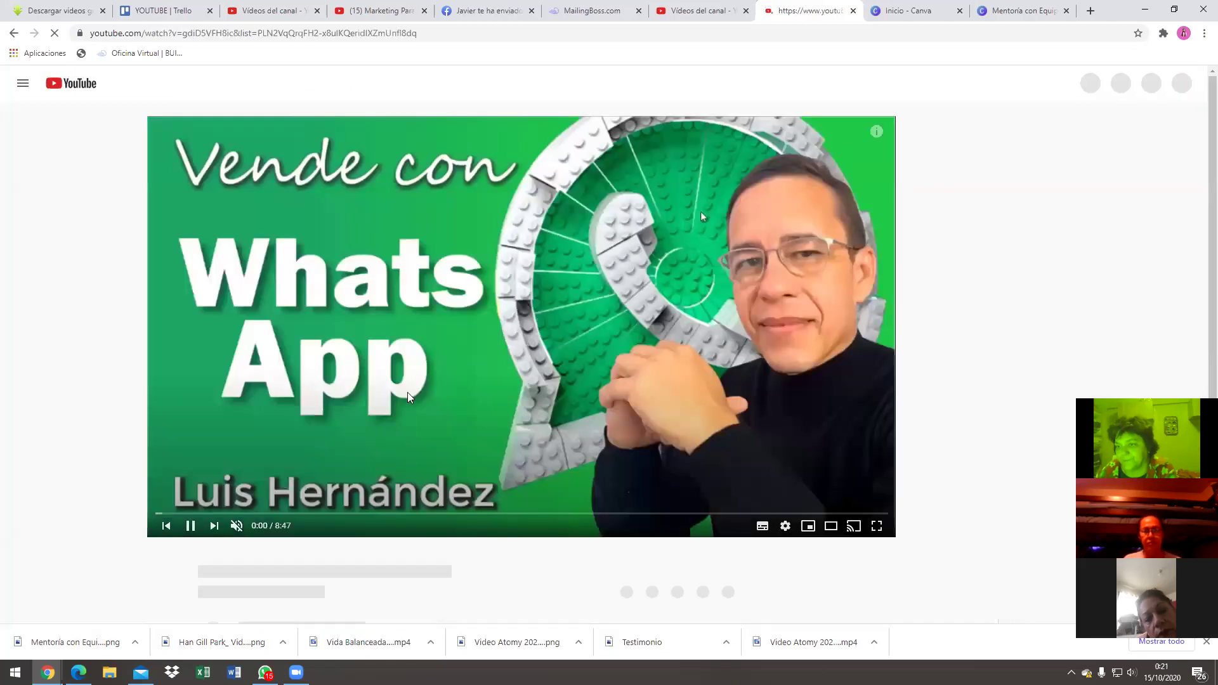